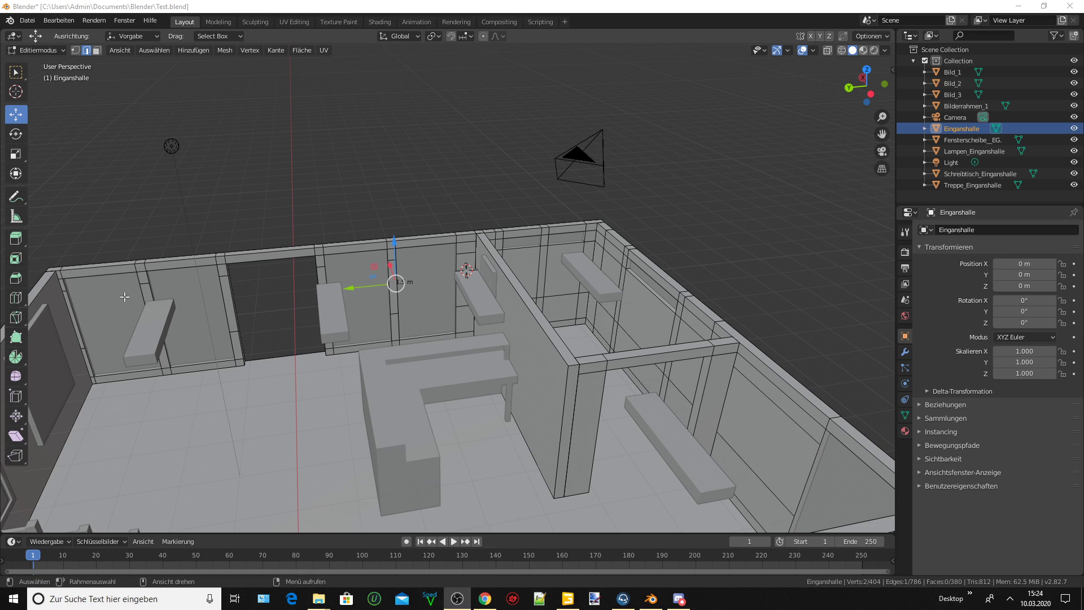
In Face Select, select the long wall's wall-top, bottom-edge and left-side frame faces.
{"action": "left_click", "coordinate": [96, 51]}
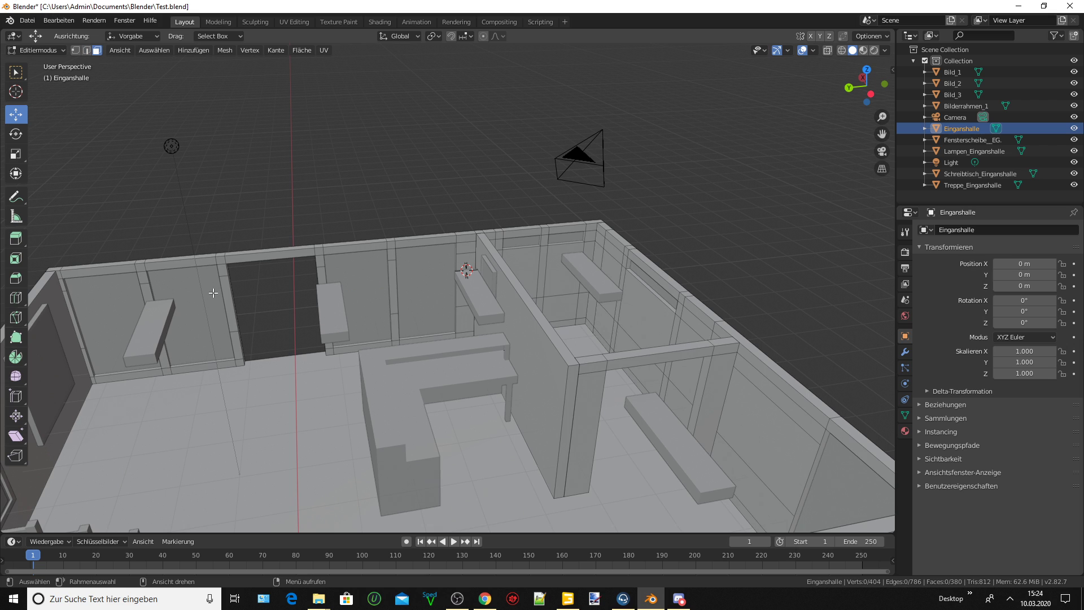
{"action": "left_click", "coordinate": [101, 273]}
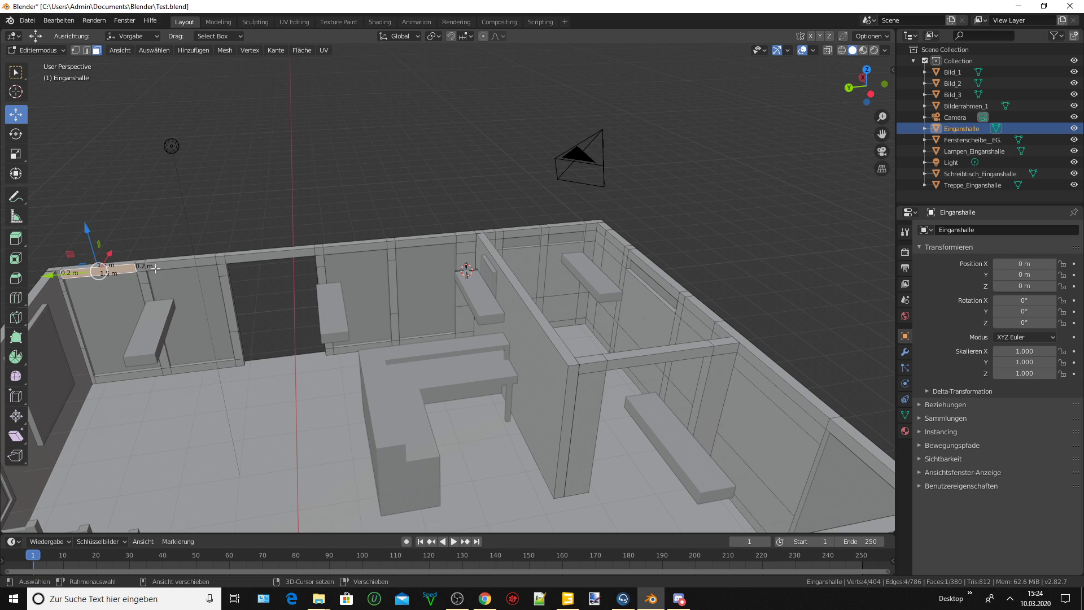
{"action": "left_click", "coordinate": [180, 261], "text": "shift"}
{"action": "left_click", "coordinate": [146, 289], "text": "shift"}
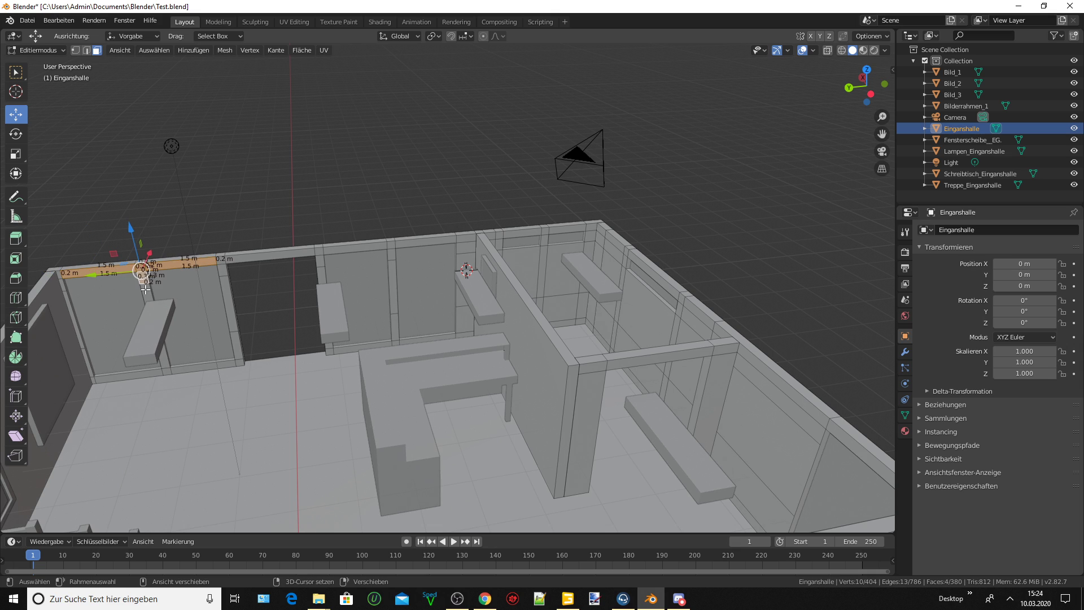
{"action": "left_click", "coordinate": [164, 355], "text": "shift"}
{"action": "left_click", "coordinate": [197, 366], "text": "shift"}
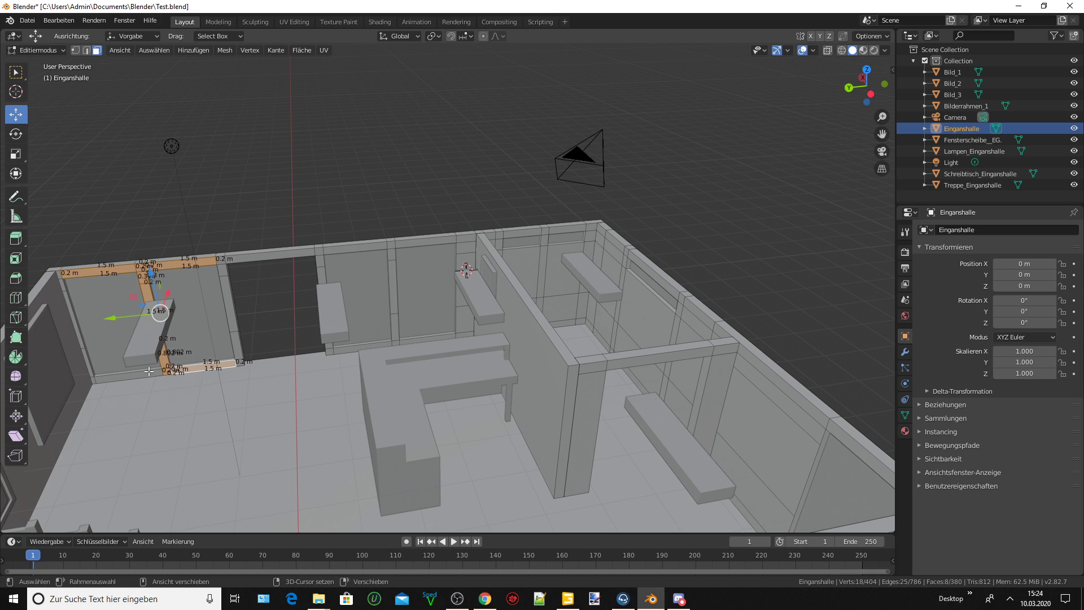
{"action": "left_click", "coordinate": [97, 375], "text": "shift"}
{"action": "left_click", "coordinate": [93, 370], "text": "shift"}
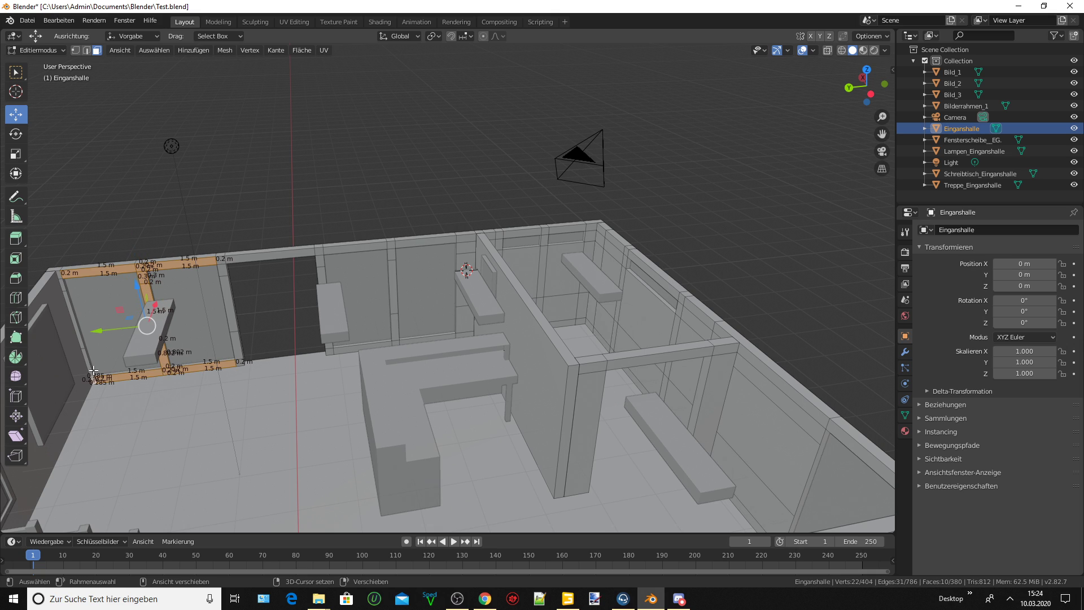
{"action": "left_click", "coordinate": [84, 350], "text": "shift"}
{"action": "left_click", "coordinate": [65, 304], "text": "shift"}
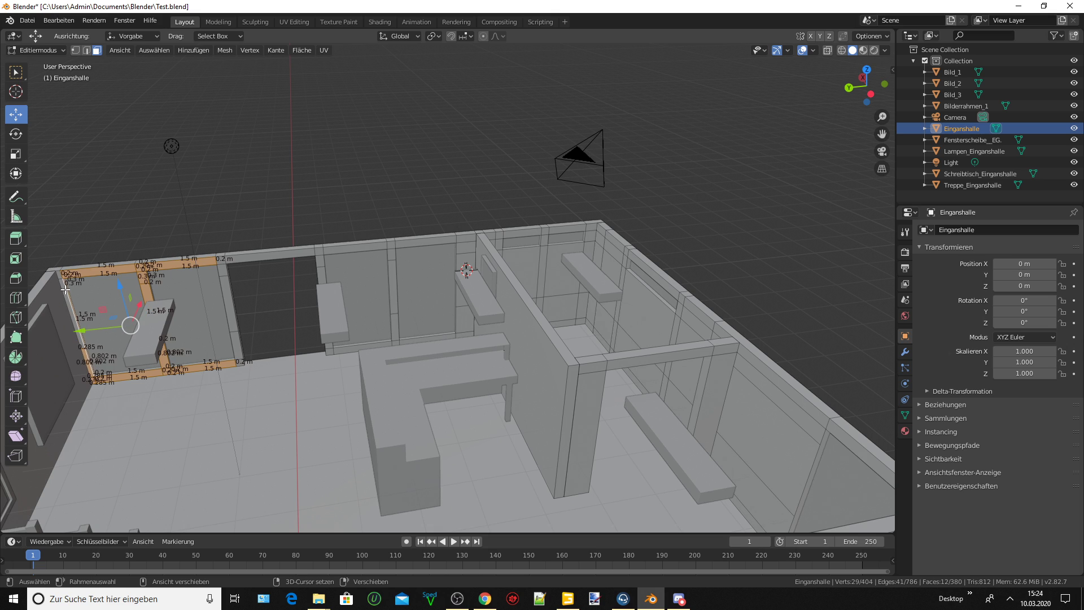
{"action": "left_click", "coordinate": [65, 285], "text": "shift"}
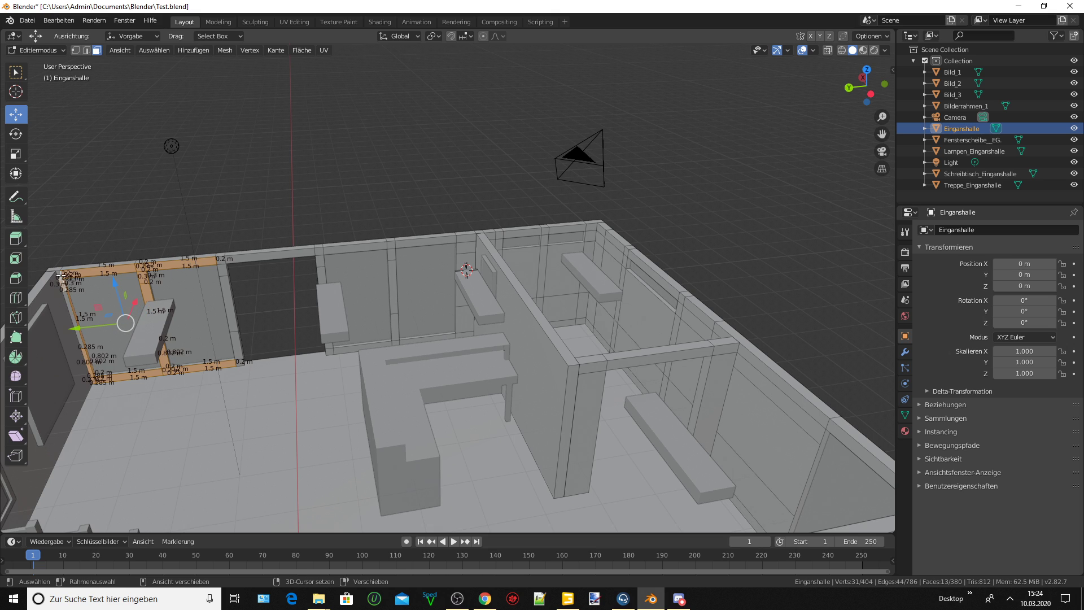
Add the strip faces around the first window and the dark opening.
{"action": "left_click", "coordinate": [221, 268], "text": "shift"}
{"action": "left_click", "coordinate": [229, 305], "text": "shift"}
{"action": "left_click", "coordinate": [236, 349], "text": "shift"}
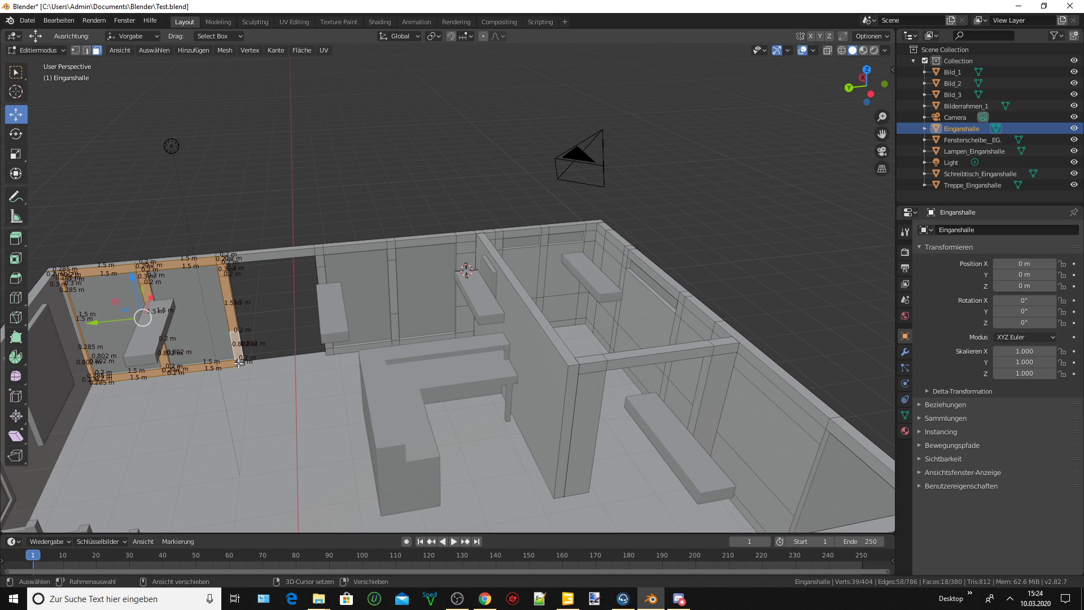
{"action": "left_click", "coordinate": [293, 255], "text": "shift"}
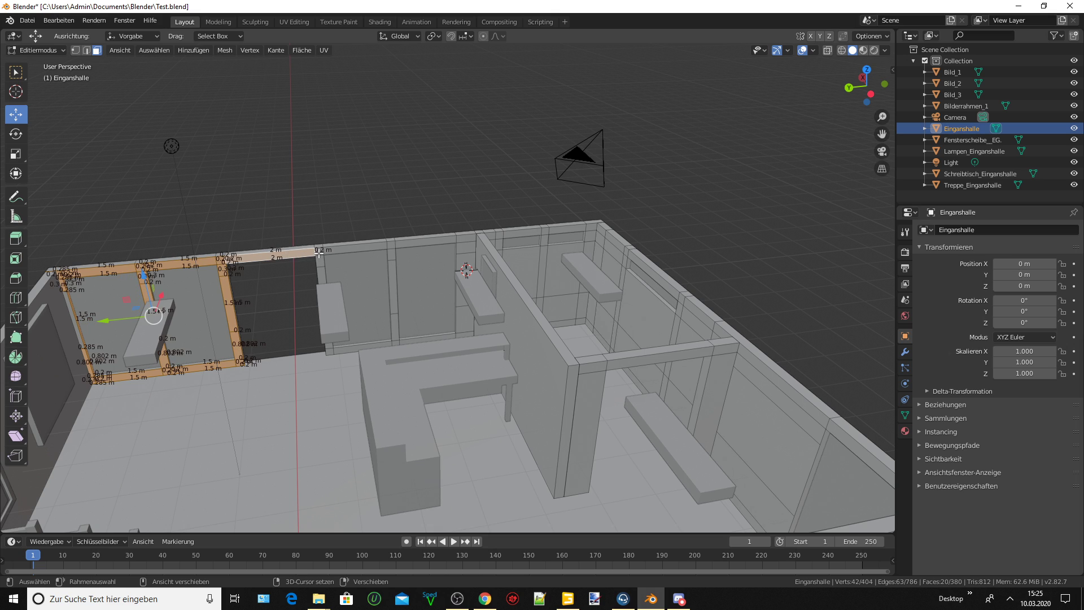
{"action": "left_click", "coordinate": [319, 252], "text": "shift"}
{"action": "left_click", "coordinate": [320, 263], "text": "shift"}
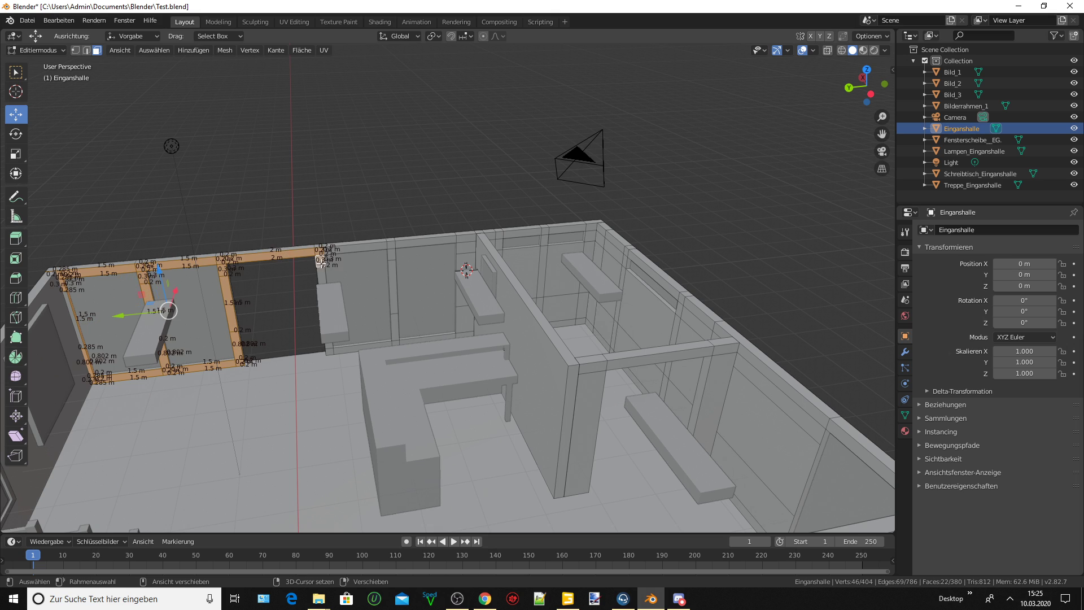
{"action": "left_click", "coordinate": [329, 346], "text": "shift"}
{"action": "left_click", "coordinate": [361, 345], "text": "shift"}
{"action": "left_click", "coordinate": [394, 317], "text": "shift"}
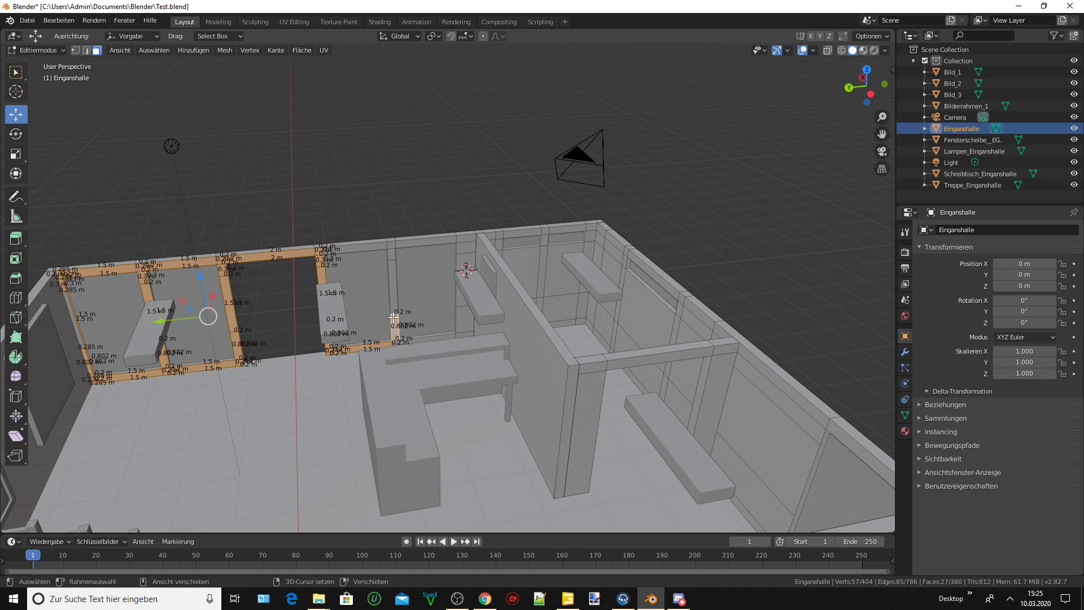
Add the wall-top and side faces framing the last window at the wall's right end.
{"action": "left_click", "coordinate": [395, 266], "text": "shift"}
{"action": "left_click", "coordinate": [390, 247], "text": "shift"}
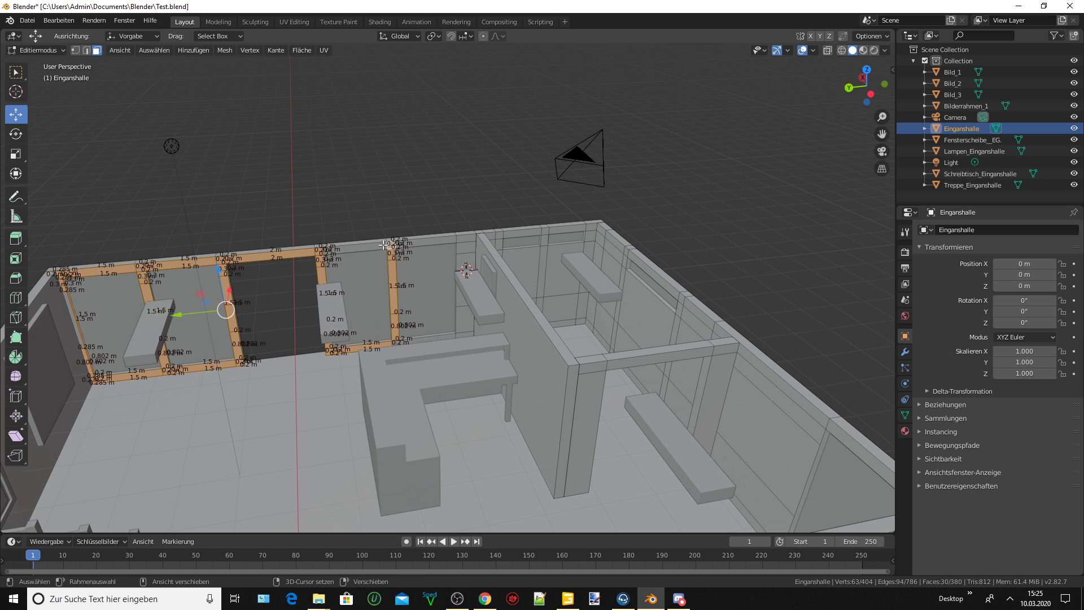
{"action": "left_click", "coordinate": [382, 245], "text": "shift"}
{"action": "left_click", "coordinate": [429, 242], "text": "shift"}
{"action": "left_click", "coordinate": [467, 239], "text": "shift"}
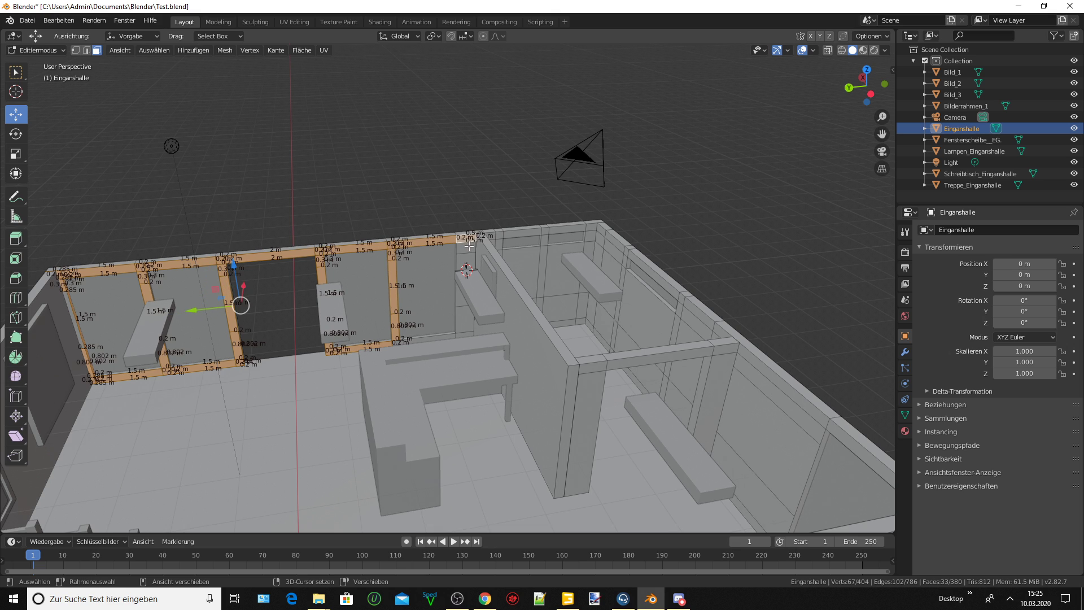
{"action": "left_click", "coordinate": [467, 260], "text": "shift"}
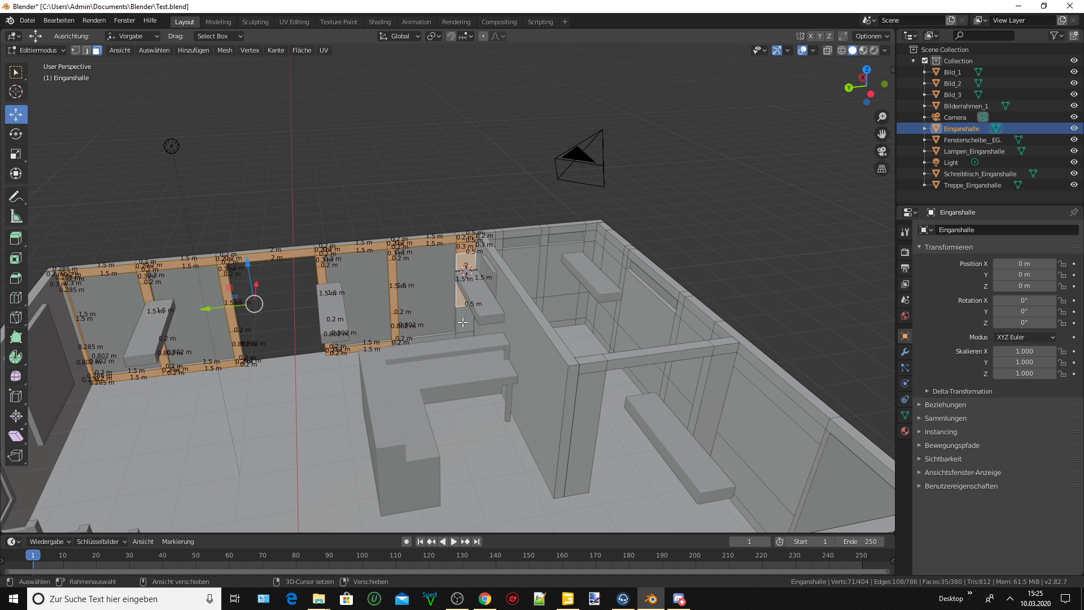
{"action": "left_click", "coordinate": [462, 322], "text": "shift"}
{"action": "left_click", "coordinate": [434, 338], "text": "shift"}
{"action": "left_click", "coordinate": [401, 340], "text": "shift"}
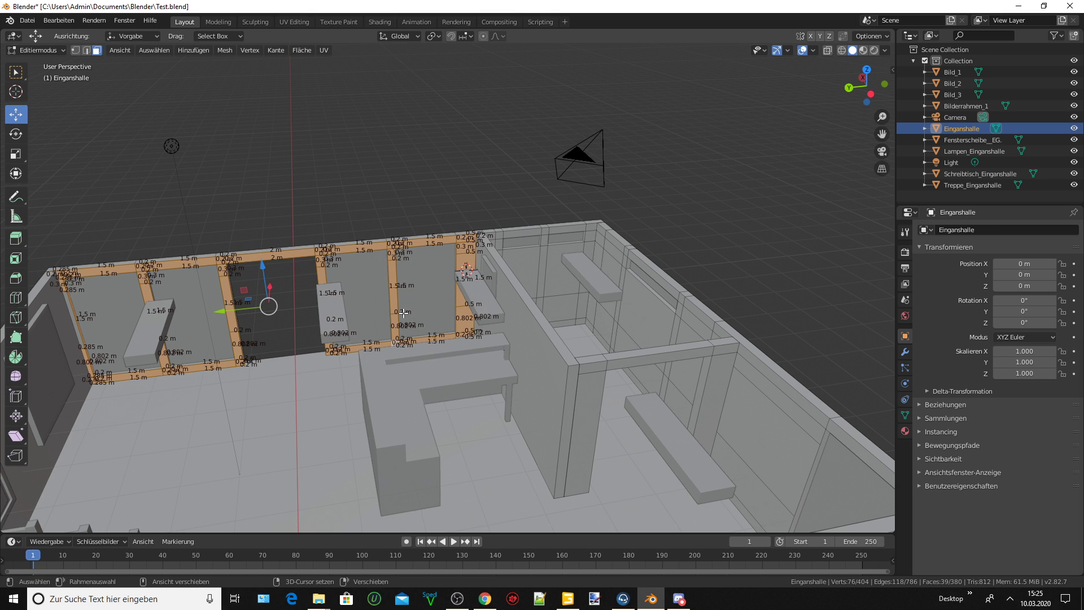
{"action": "middle_click_drag", "start_coordinate": [403, 312], "coordinate": [483, 318]}
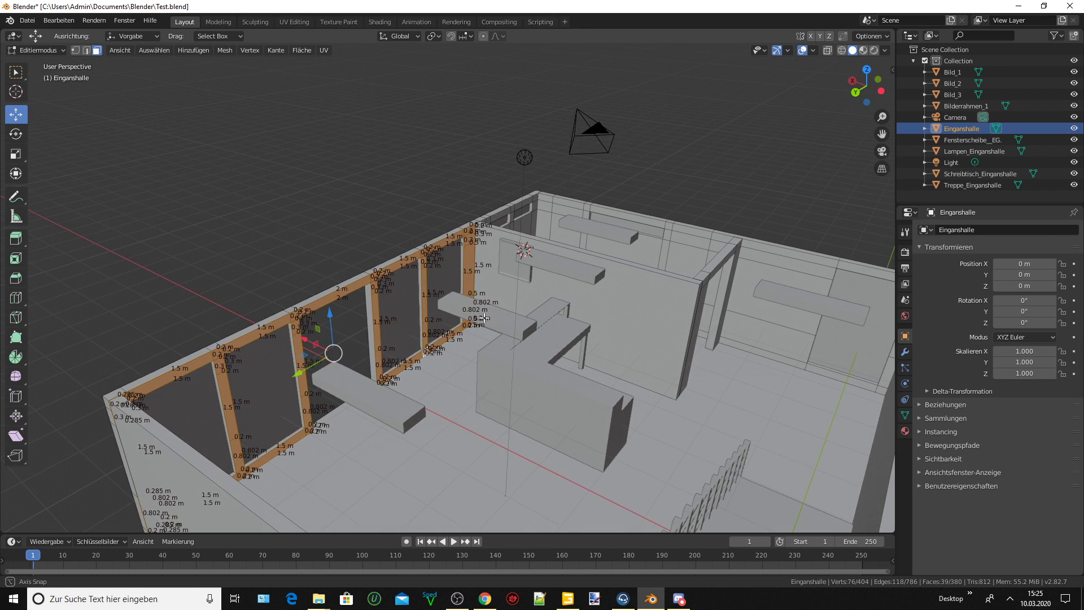
Add the large back-wall face, partition edge, beam, post and top corner faces.
{"action": "scroll", "coordinate": [483, 305], "scroll_direction": "up", "scroll_amount": 2}
{"action": "scroll", "coordinate": [480, 288], "scroll_direction": "up", "scroll_amount": 2}
{"action": "scroll", "coordinate": [477, 271], "scroll_direction": "up", "scroll_amount": 2}
{"action": "scroll", "coordinate": [474, 252], "scroll_direction": "up", "scroll_amount": 2}
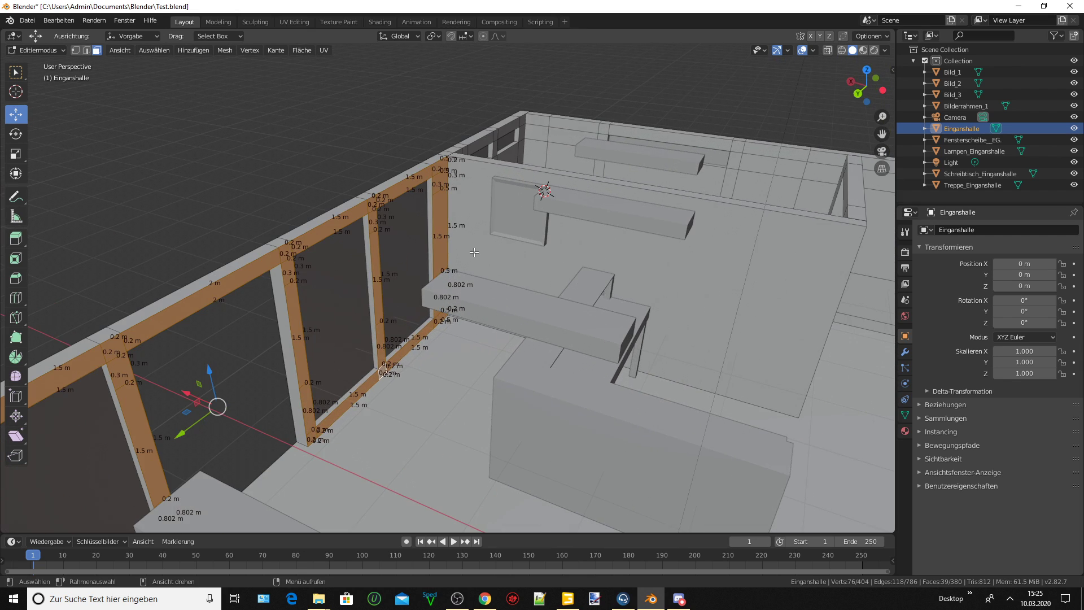
{"action": "scroll", "coordinate": [474, 251], "scroll_direction": "up", "scroll_amount": 2}
{"action": "left_click", "coordinate": [473, 252], "text": "shift"}
{"action": "mouse_move", "coordinate": [473, 252]}
{"action": "middle_mouse_down"}
{"action": "mouse_move", "coordinate": [448, 260]}
{"action": "mouse_move", "coordinate": [499, 277]}
{"action": "middle_mouse_up"}
{"action": "left_click", "coordinate": [536, 287], "text": "shift"}
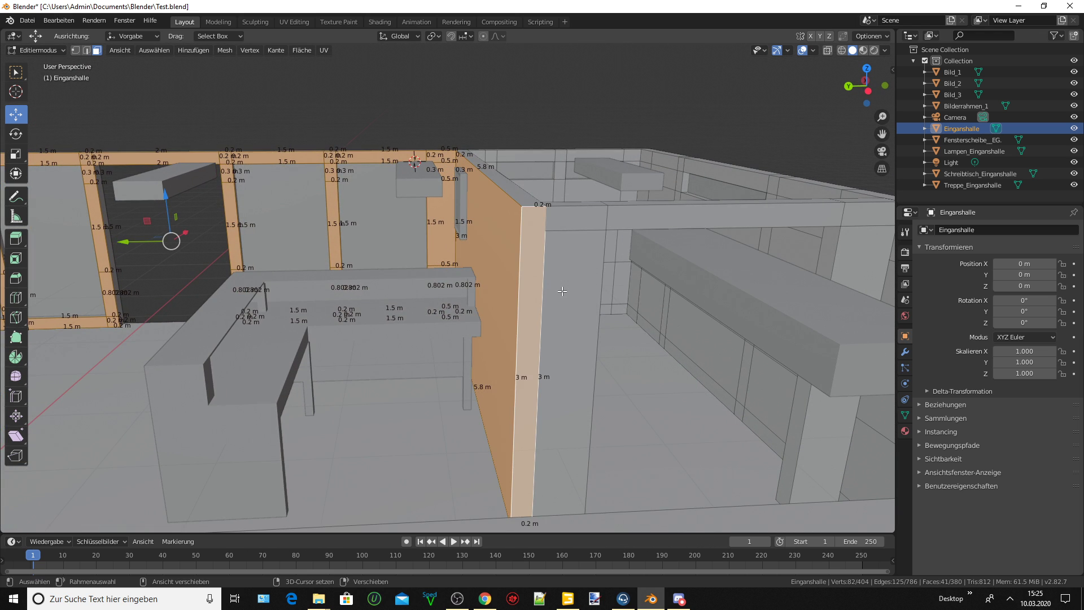
{"action": "left_click", "coordinate": [593, 215], "text": "shift"}
{"action": "left_click", "coordinate": [665, 229], "text": "shift"}
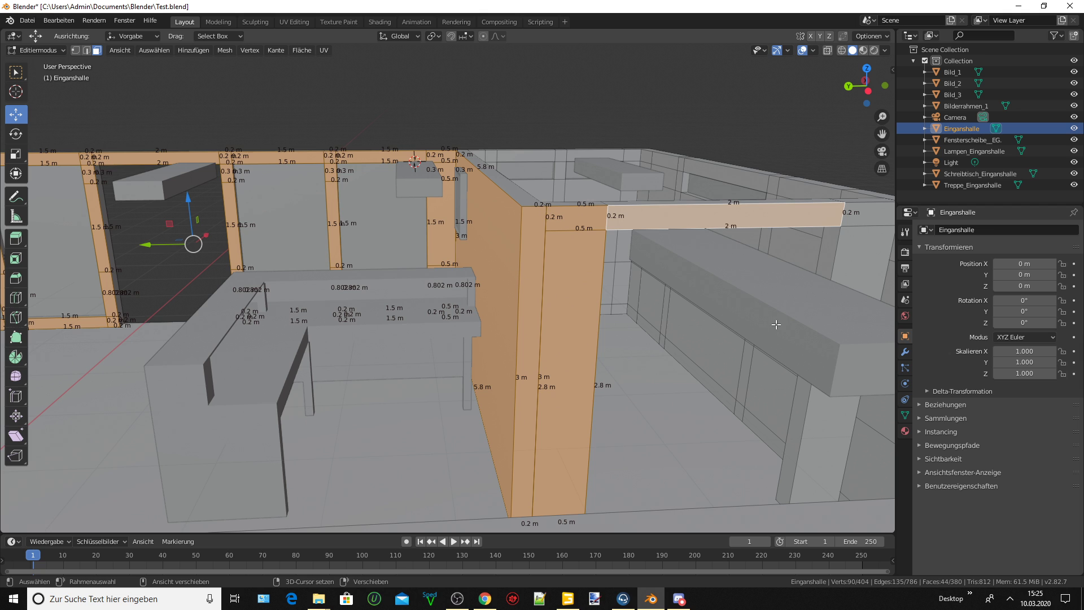
{"action": "left_click", "coordinate": [850, 261], "text": "shift"}
{"action": "left_click", "coordinate": [868, 212], "text": "shift"}
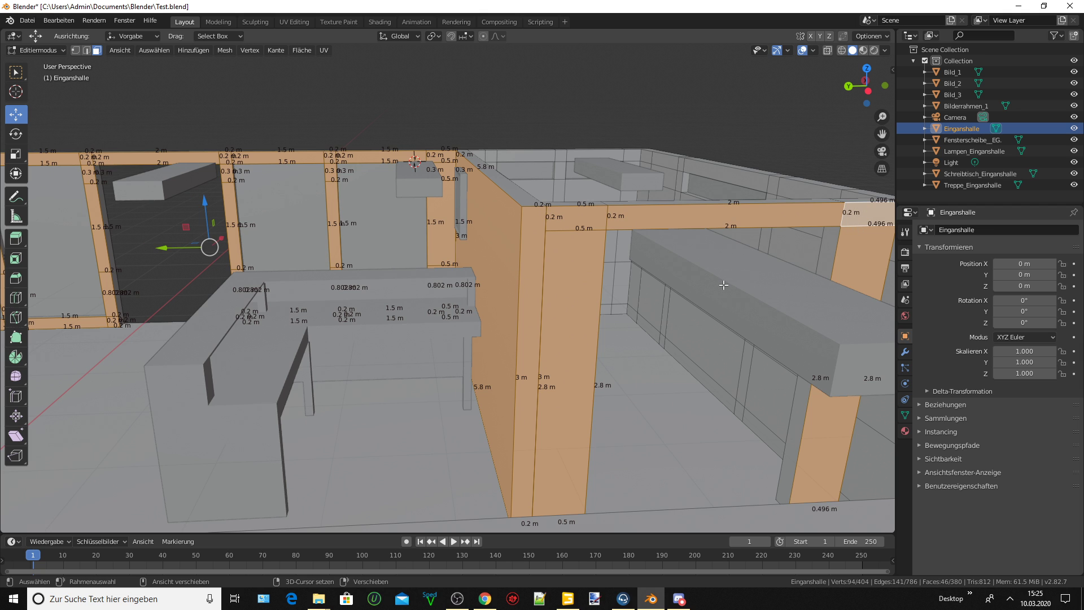
Add the second room's wall faces, then drop the unwanted right-side and top strip faces.
{"action": "scroll", "coordinate": [723, 285], "scroll_direction": "down", "scroll_amount": 2}
{"action": "mouse_move", "coordinate": [723, 285]}
{"action": "middle_mouse_down"}
{"action": "mouse_move", "coordinate": [775, 304]}
{"action": "mouse_move", "coordinate": [681, 198]}
{"action": "middle_mouse_up"}
{"action": "left_click", "coordinate": [682, 176], "text": "shift"}
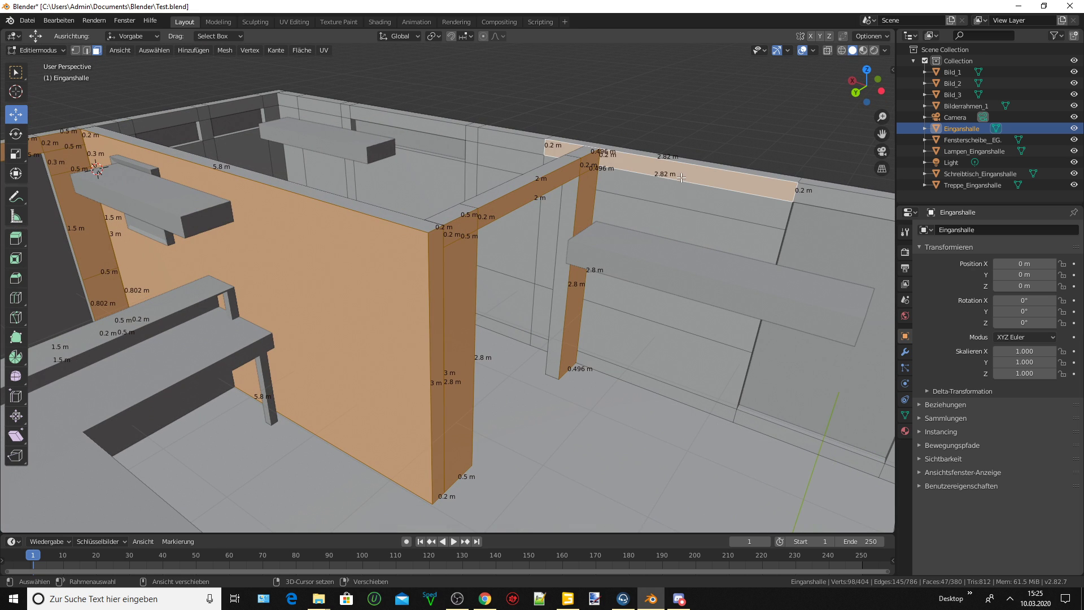
{"action": "left_click", "coordinate": [670, 227], "text": "shift"}
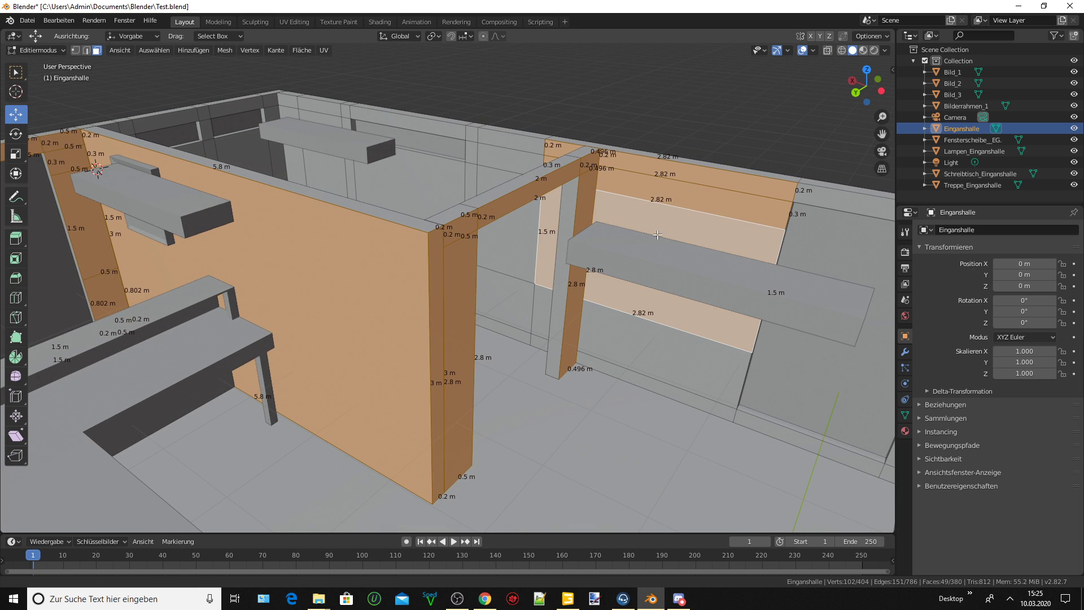
{"action": "middle_click_drag", "start_coordinate": [670, 226], "coordinate": [695, 236], "text": "shift"}
{"action": "key", "text": "ctrl+z"}
{"action": "key", "text": "ctrl+z"}
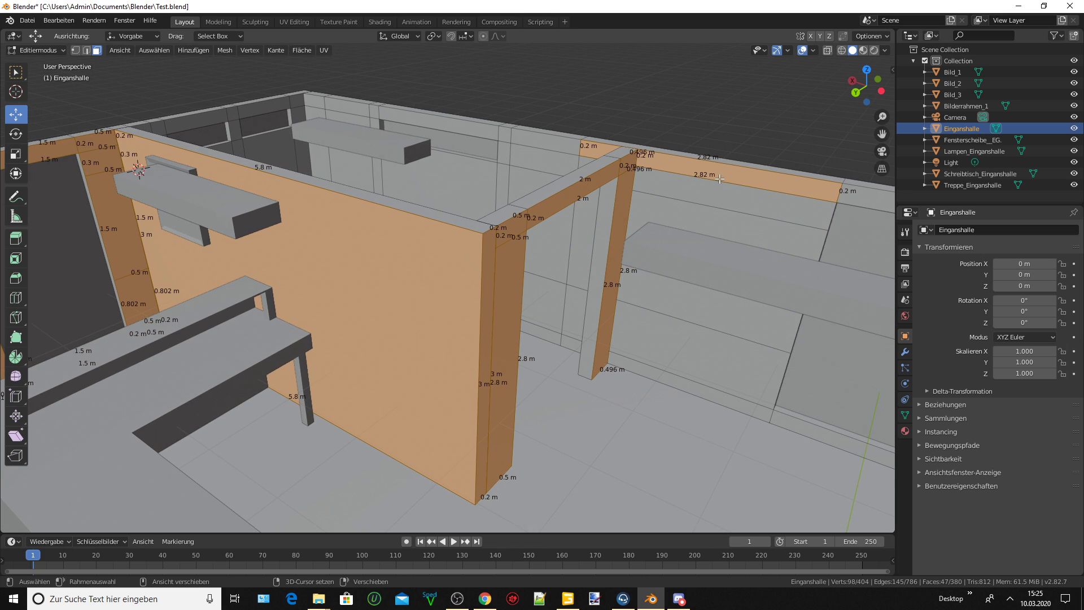
{"action": "key", "text": "ctrl+z"}
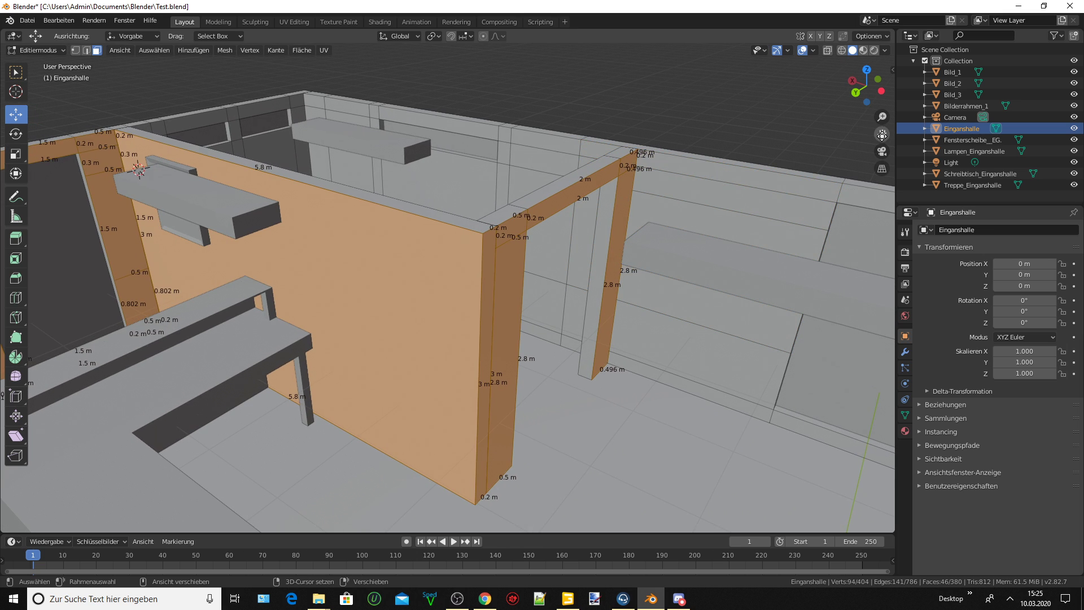
{"action": "scroll", "coordinate": [653, 229], "scroll_direction": "up", "scroll_amount": 3}
{"action": "scroll", "coordinate": [687, 229], "scroll_direction": "up", "scroll_amount": 2}
{"action": "left_click_drag", "start_coordinate": [882, 134], "coordinate": [881, 134]}
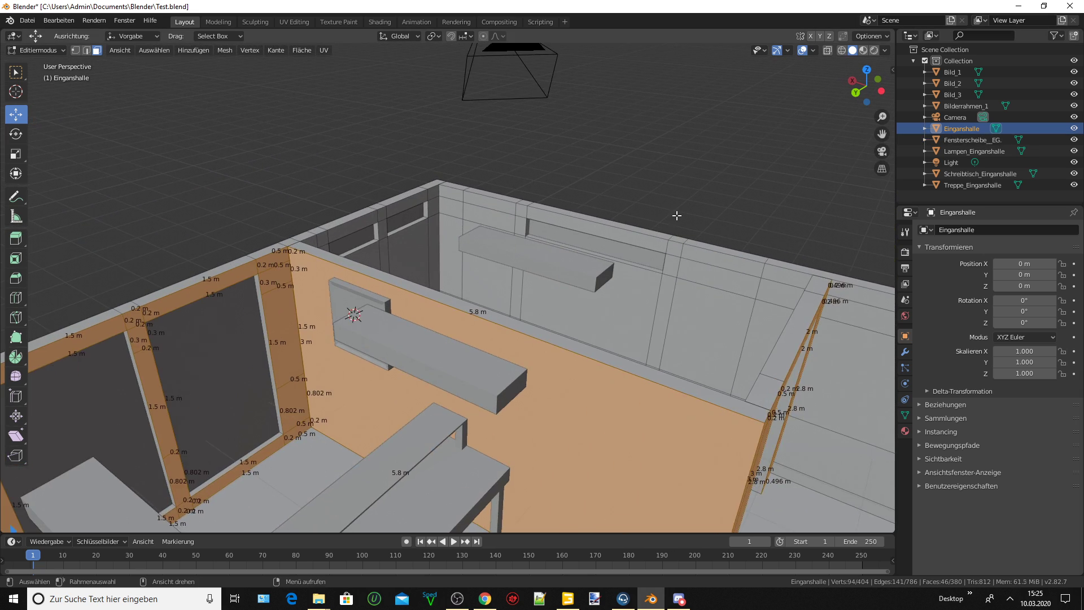
{"action": "middle_click_drag", "start_coordinate": [702, 211], "coordinate": [595, 195]}
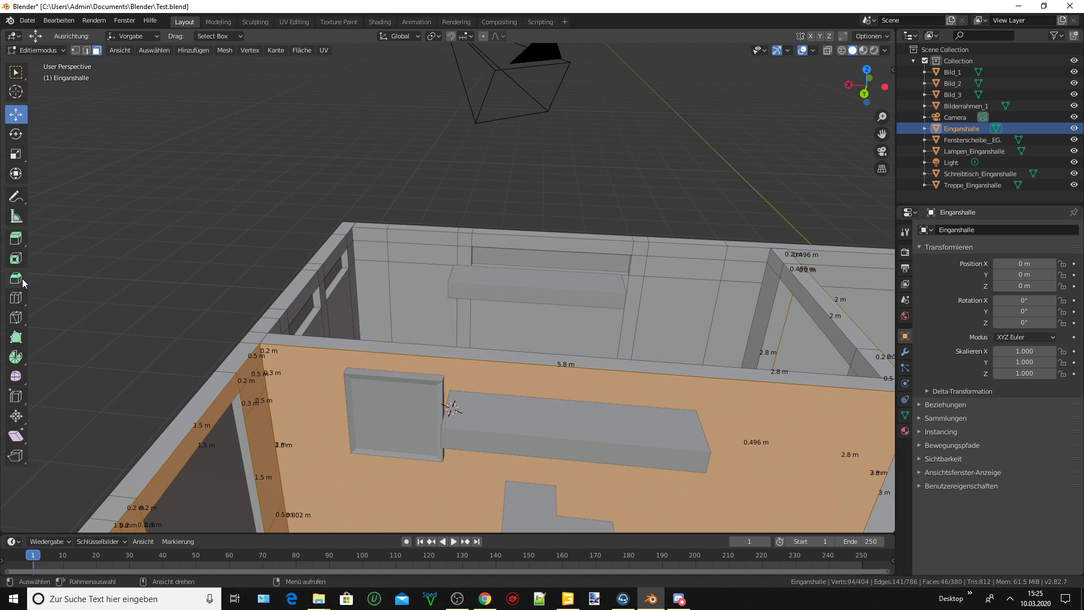
Loop-cut the right wall and slide the new edge about 0.7 m along X.
{"action": "left_click", "coordinate": [16, 297]}
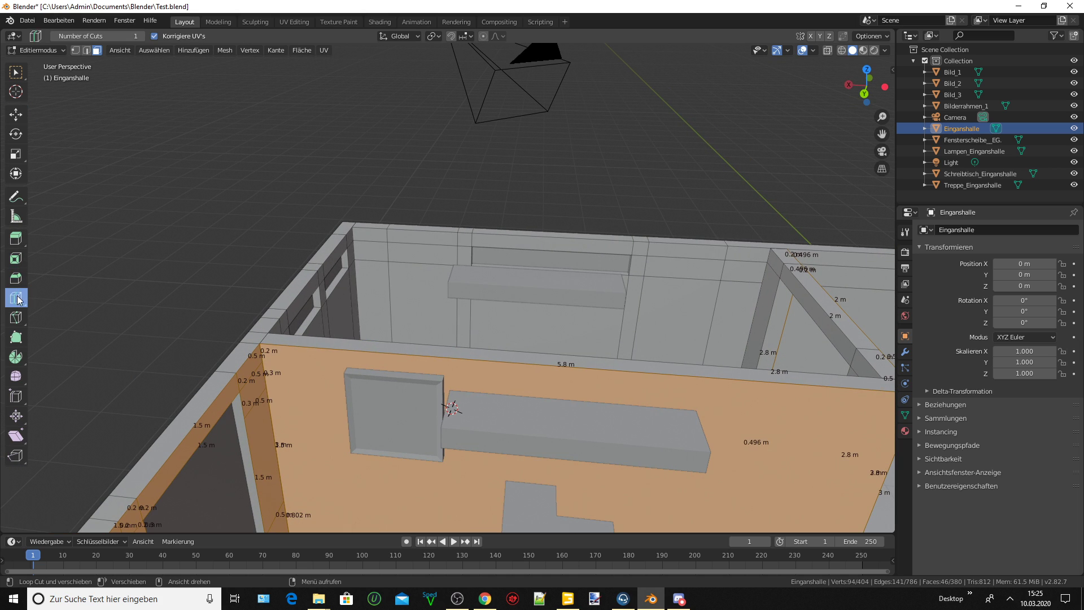
{"action": "left_click", "coordinate": [730, 260]}
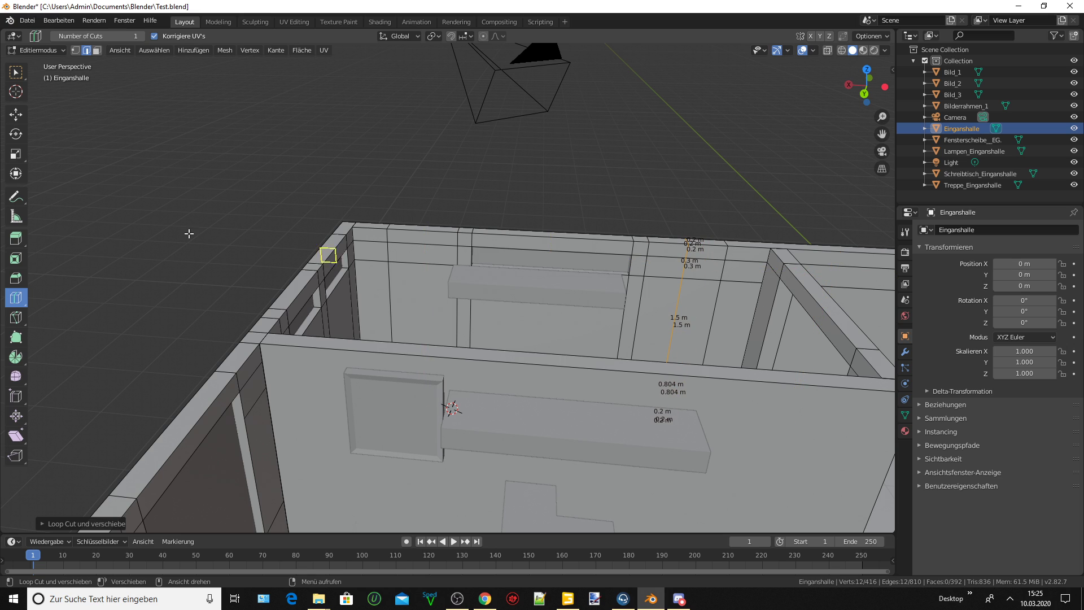
{"action": "key", "text": "ctrl+z"}
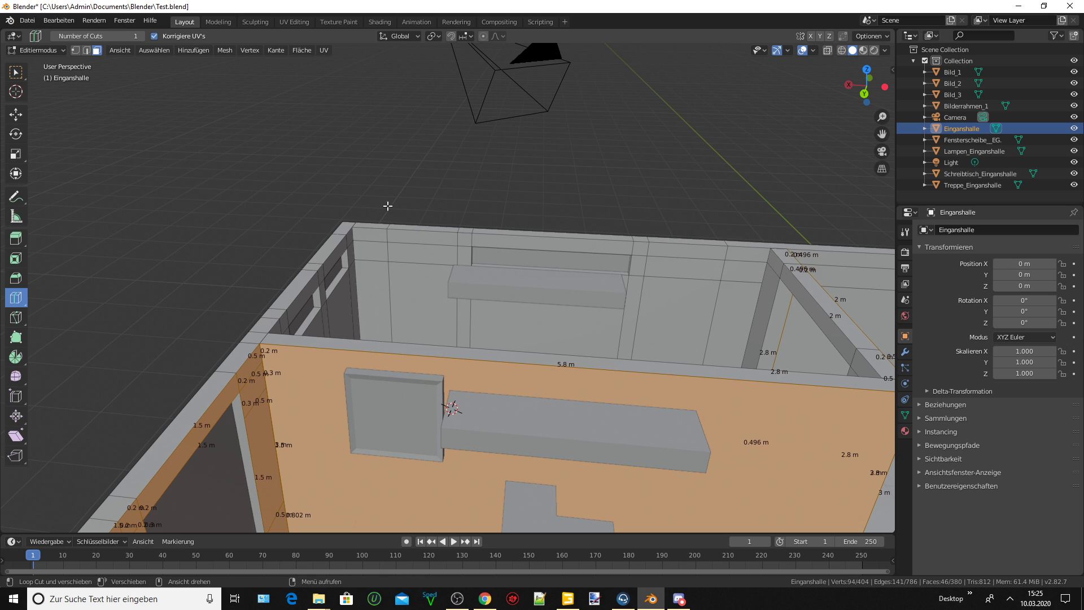
{"action": "left_click", "coordinate": [778, 246]}
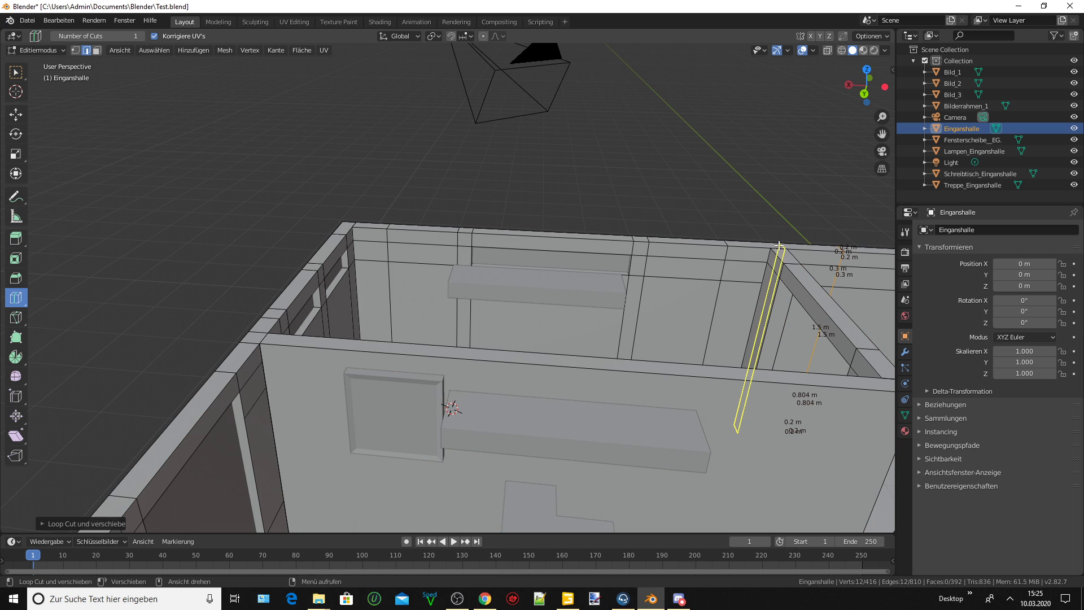
{"action": "left_click", "coordinate": [17, 115]}
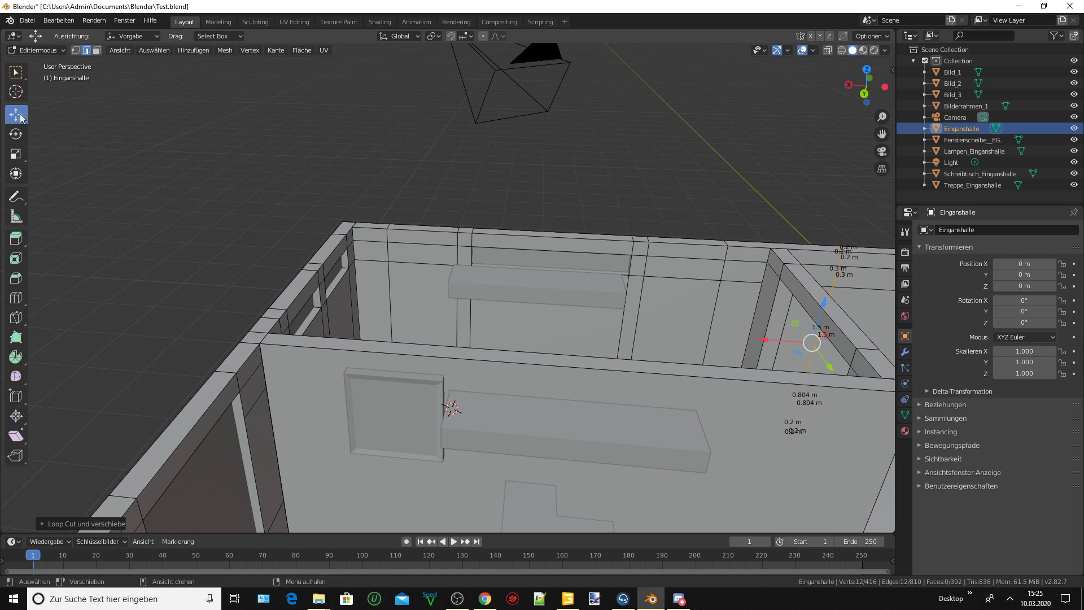
{"action": "left_click_drag", "start_coordinate": [795, 340], "coordinate": [725, 328]}
Insert a vertical edge loop beside the corner pillar and slide it about 0.94 m along X.
{"action": "scroll", "coordinate": [745, 339], "scroll_direction": "up", "scroll_amount": 3}
{"action": "scroll", "coordinate": [745, 339], "scroll_direction": "up", "scroll_amount": 2}
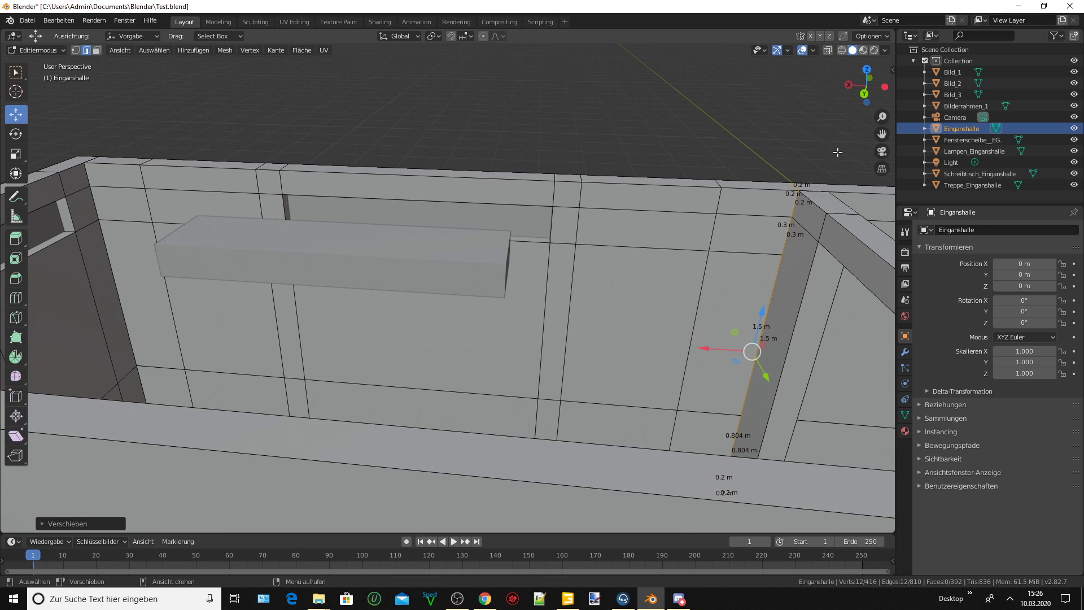
{"action": "left_click_drag", "start_coordinate": [882, 134], "coordinate": [745, 170]}
{"action": "scroll", "coordinate": [553, 389], "scroll_direction": "up", "scroll_amount": 2}
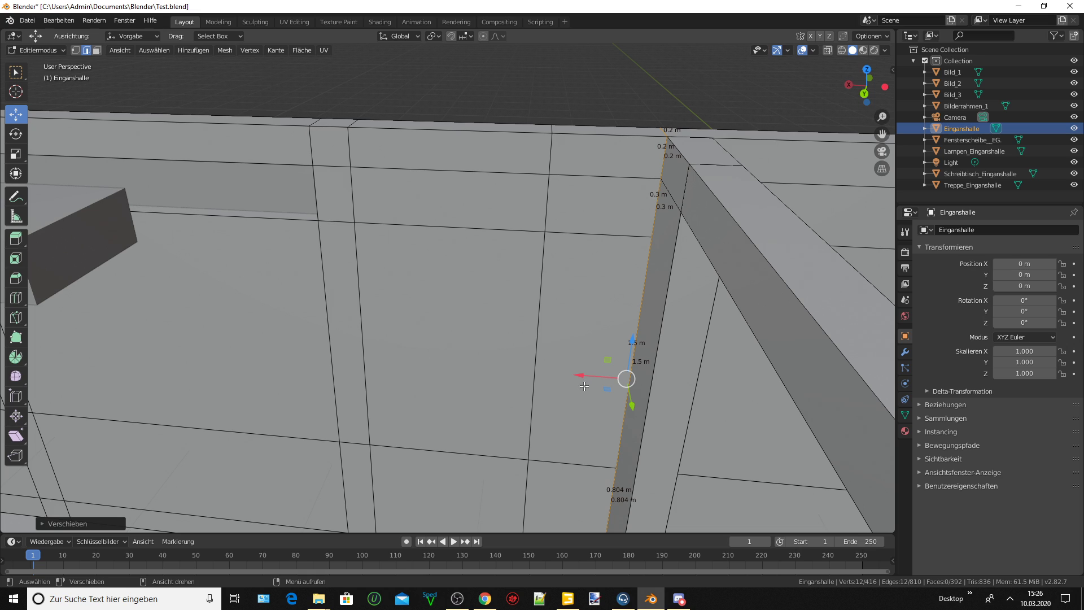
{"action": "left_click_drag", "start_coordinate": [599, 375], "coordinate": [601, 376]}
{"action": "left_click", "coordinate": [16, 297]}
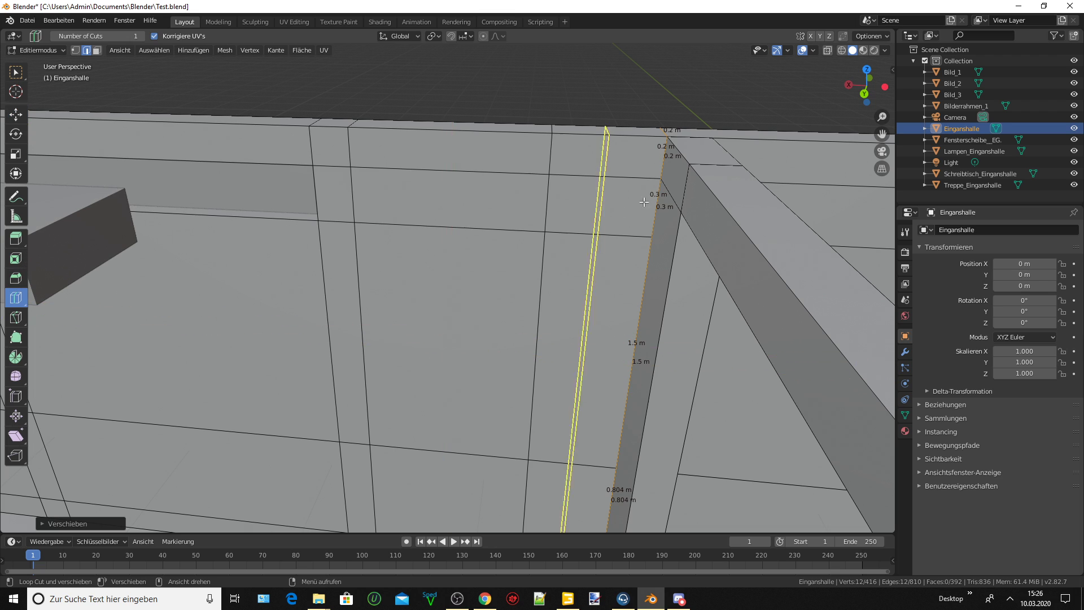
{"action": "left_click", "coordinate": [804, 149]}
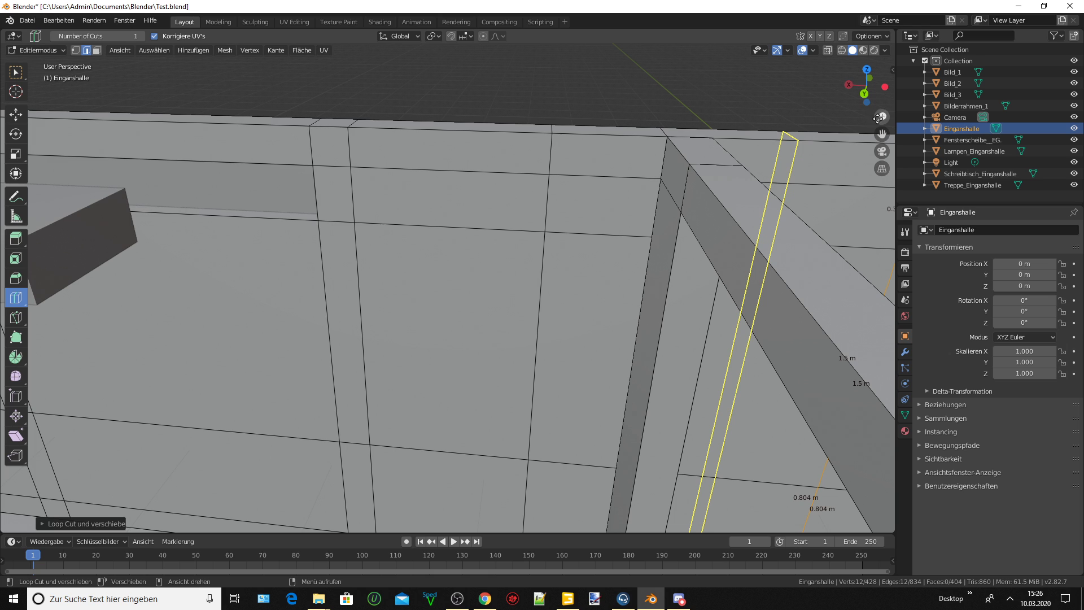
{"action": "left_click_drag", "start_coordinate": [882, 134], "coordinate": [846, 156]}
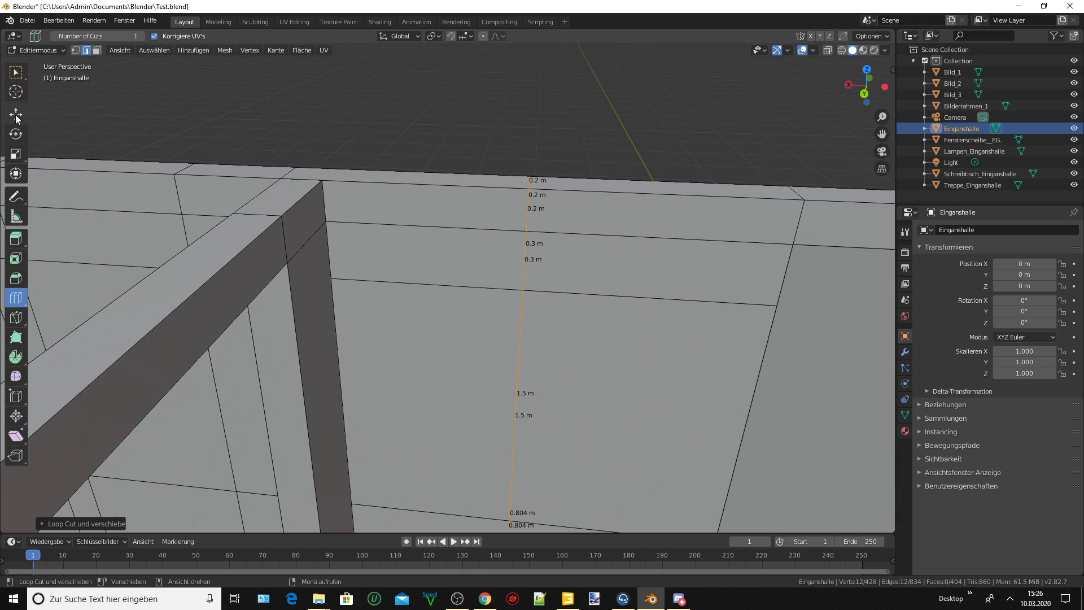
{"action": "left_click", "coordinate": [16, 114]}
{"action": "left_click_drag", "start_coordinate": [496, 429], "coordinate": [331, 391]}
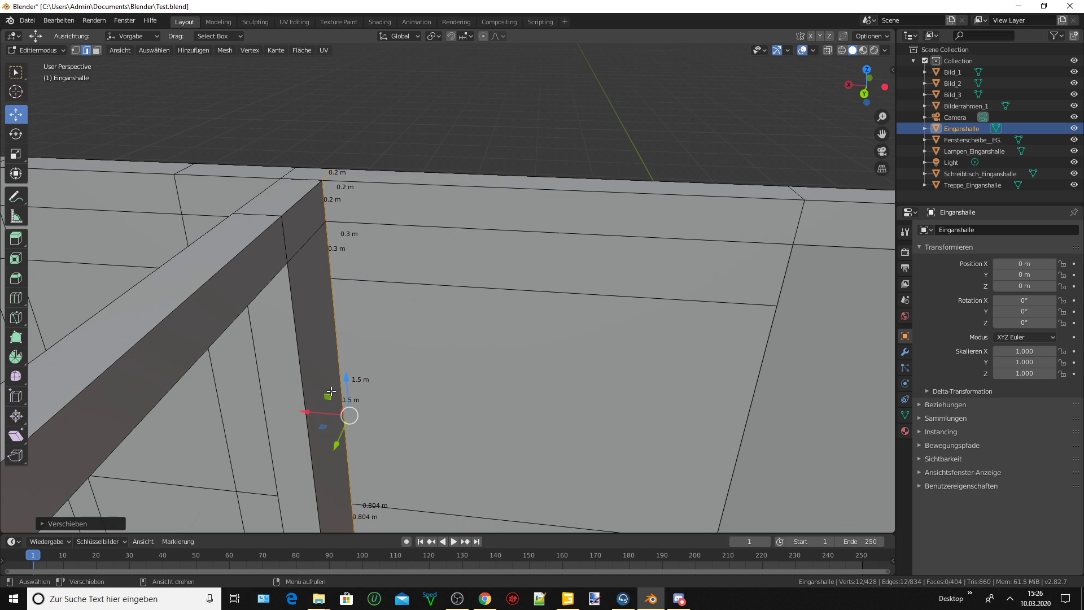
In Face Select, select the pillar face, the right pillar's top and the beam face.
{"action": "left_click", "coordinate": [96, 50]}
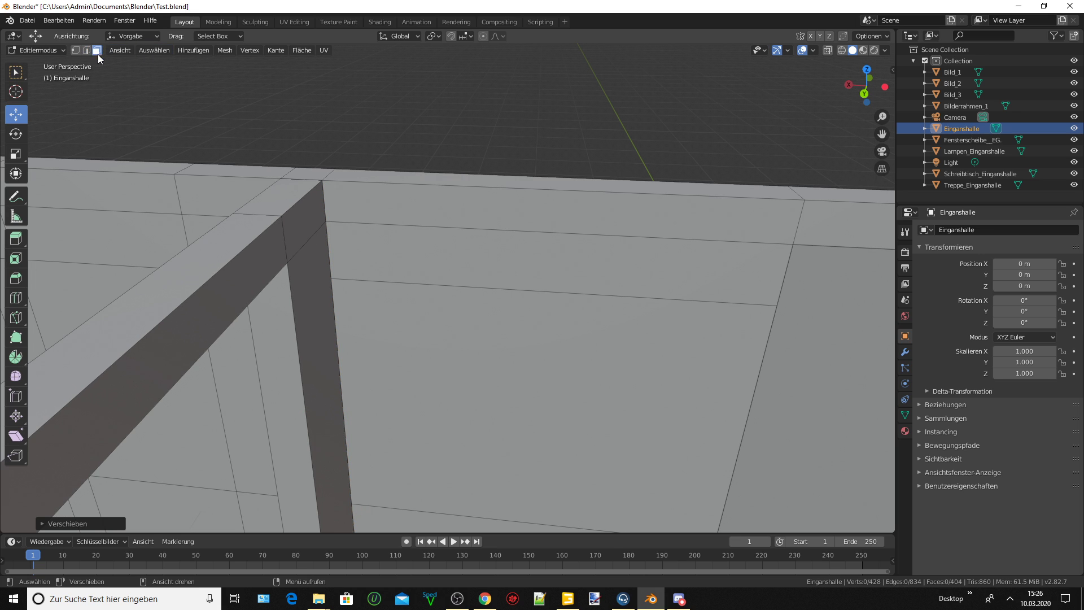
{"action": "scroll", "coordinate": [273, 240], "scroll_direction": "down", "scroll_amount": 2}
{"action": "scroll", "coordinate": [316, 254], "scroll_direction": "down", "scroll_amount": 3}
{"action": "scroll", "coordinate": [365, 271], "scroll_direction": "down", "scroll_amount": 2}
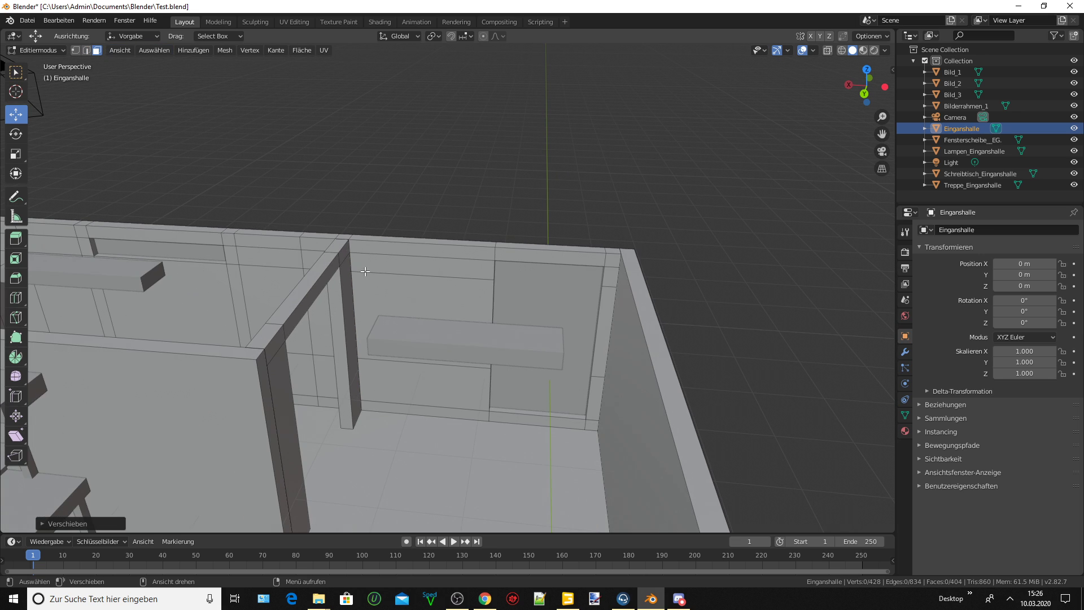
{"action": "left_click", "coordinate": [350, 282]}
{"action": "middle_click_drag", "start_coordinate": [349, 282], "coordinate": [323, 280]}
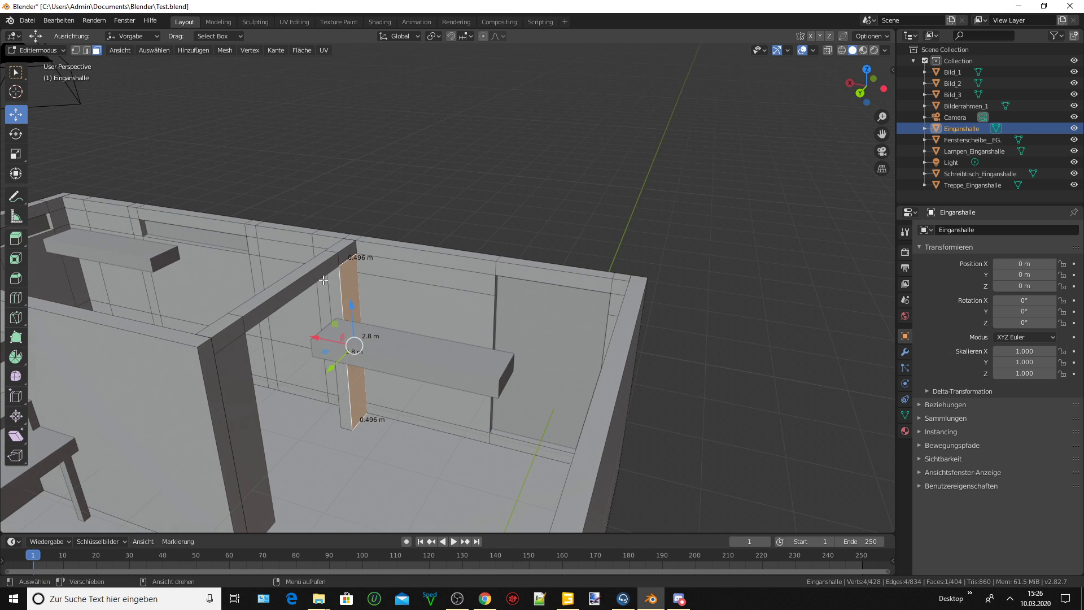
{"action": "left_click", "coordinate": [342, 258], "text": "shift"}
{"action": "left_click", "coordinate": [292, 310], "text": "shift"}
Add the left pillar, left wall, wall sections between the pillars and a floor strip.
{"action": "left_click", "coordinate": [237, 354], "text": "shift"}
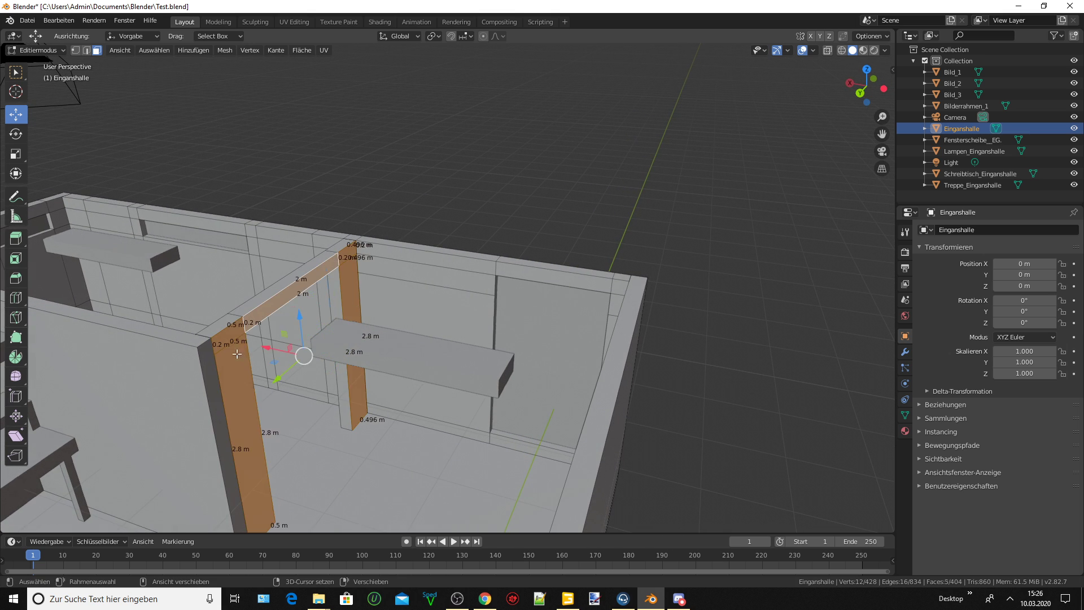
{"action": "left_click", "coordinate": [191, 383], "text": "shift"}
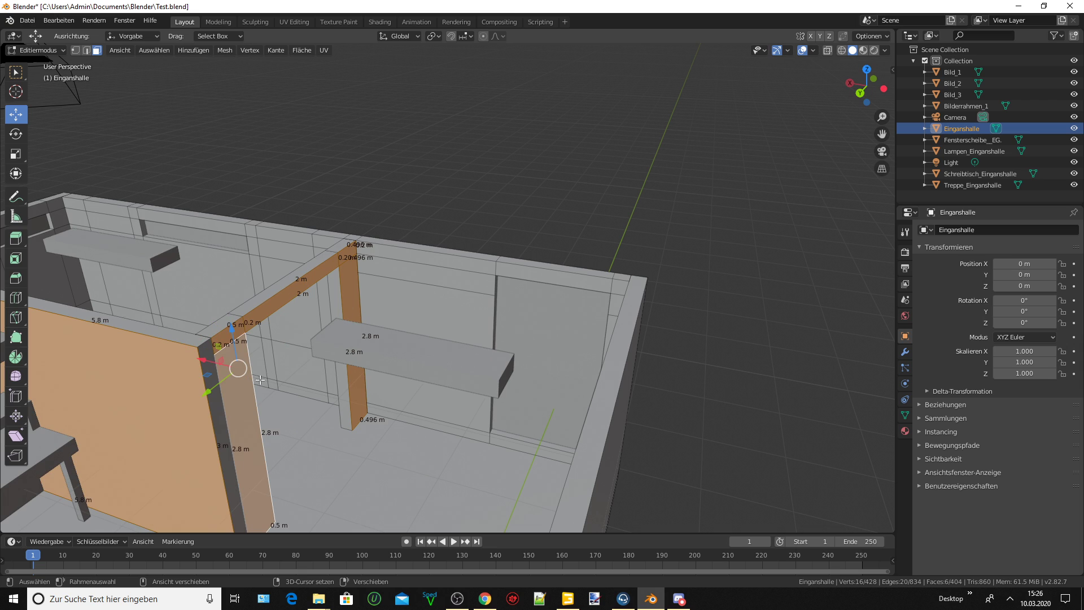
{"action": "left_click", "coordinate": [214, 397], "text": "shift"}
{"action": "left_click", "coordinate": [388, 270], "text": "shift"}
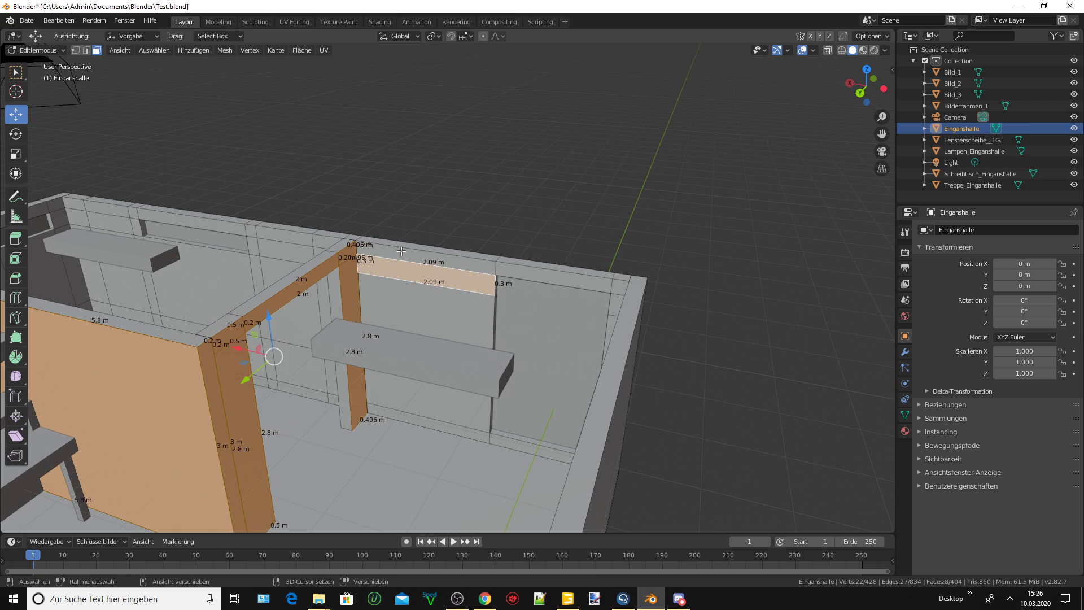
{"action": "left_click", "coordinate": [424, 252], "text": "shift"}
{"action": "left_click", "coordinate": [429, 313], "text": "shift"}
{"action": "left_click", "coordinate": [406, 415], "text": "shift"}
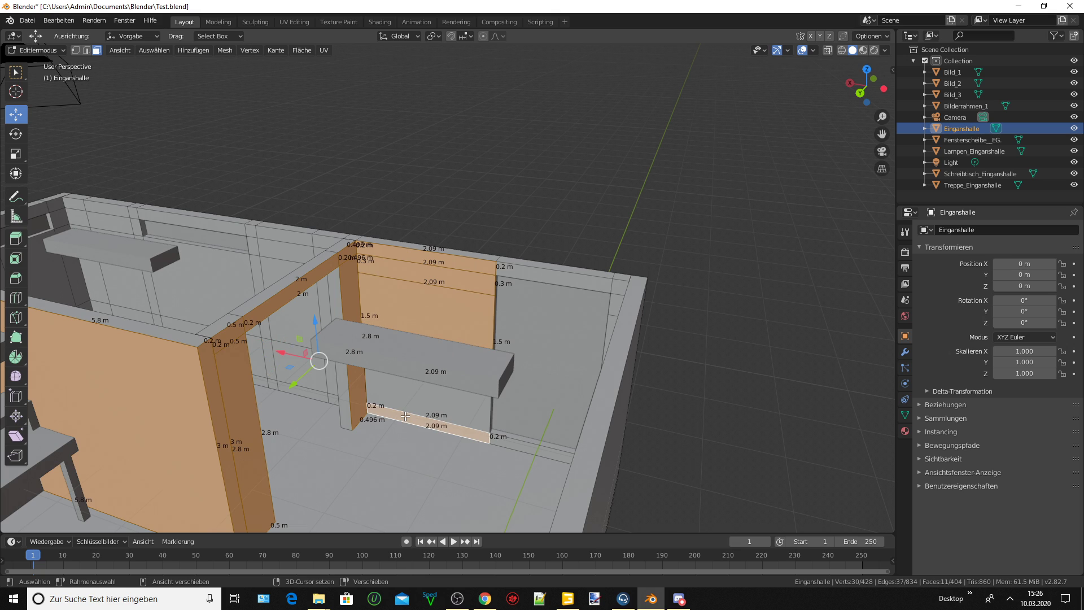
{"action": "left_click", "coordinate": [432, 326], "text": "shift"}
{"action": "left_click", "coordinate": [432, 326], "text": "shift"}
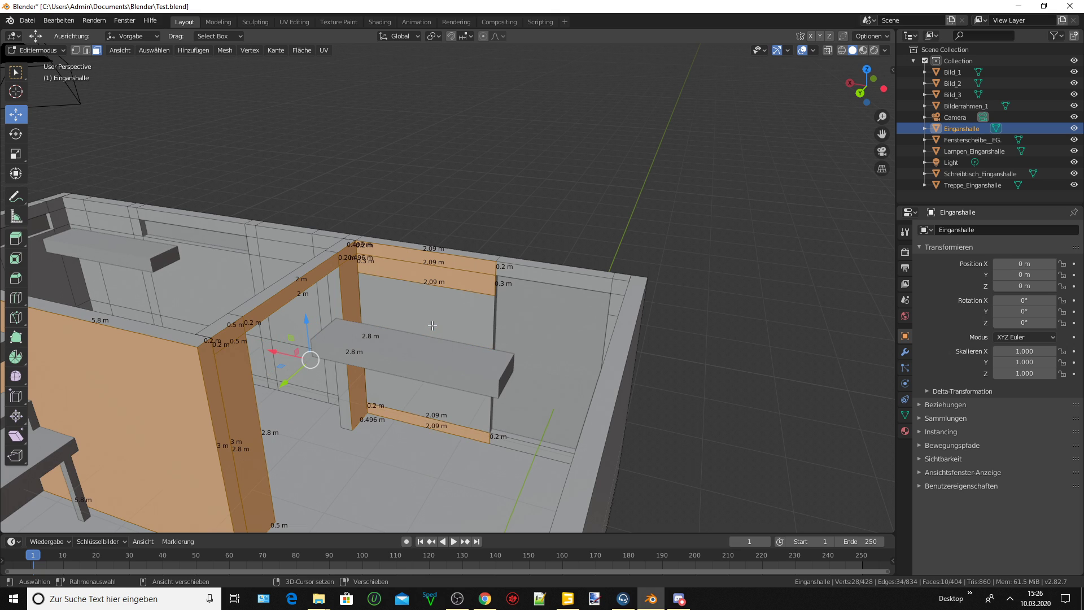
{"action": "left_click", "coordinate": [432, 325], "text": "shift"}
{"action": "left_click", "coordinate": [465, 413], "text": "shift"}
Add the top wall strip, far floor strip and faces along the right window frame.
{"action": "mouse_move", "coordinate": [465, 413]}
{"action": "middle_mouse_down"}
{"action": "mouse_move", "coordinate": [424, 386]}
{"action": "mouse_move", "coordinate": [509, 347]}
{"action": "middle_mouse_up"}
{"action": "left_click", "coordinate": [540, 272], "text": "shift"}
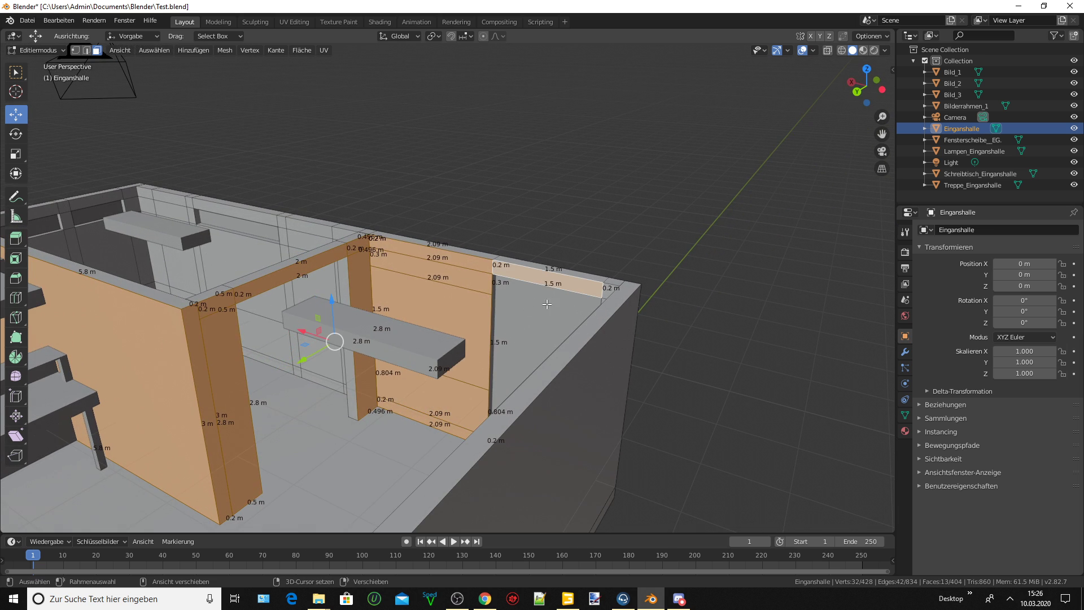
{"action": "mouse_move", "coordinate": [540, 272]}
{"action": "middle_mouse_down"}
{"action": "mouse_move", "coordinate": [599, 466]}
{"action": "mouse_move", "coordinate": [729, 301]}
{"action": "middle_mouse_up"}
{"action": "left_click", "coordinate": [602, 463], "text": "shift"}
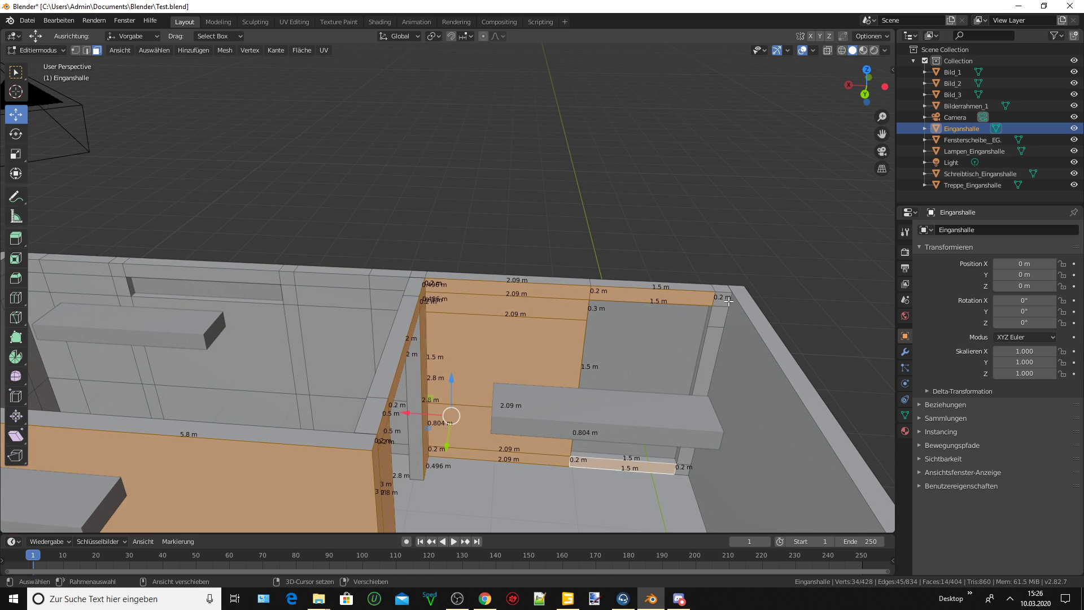
{"action": "left_click", "coordinate": [728, 301], "text": "shift"}
{"action": "left_click", "coordinate": [710, 362], "text": "shift"}
{"action": "left_click", "coordinate": [689, 462], "text": "shift"}
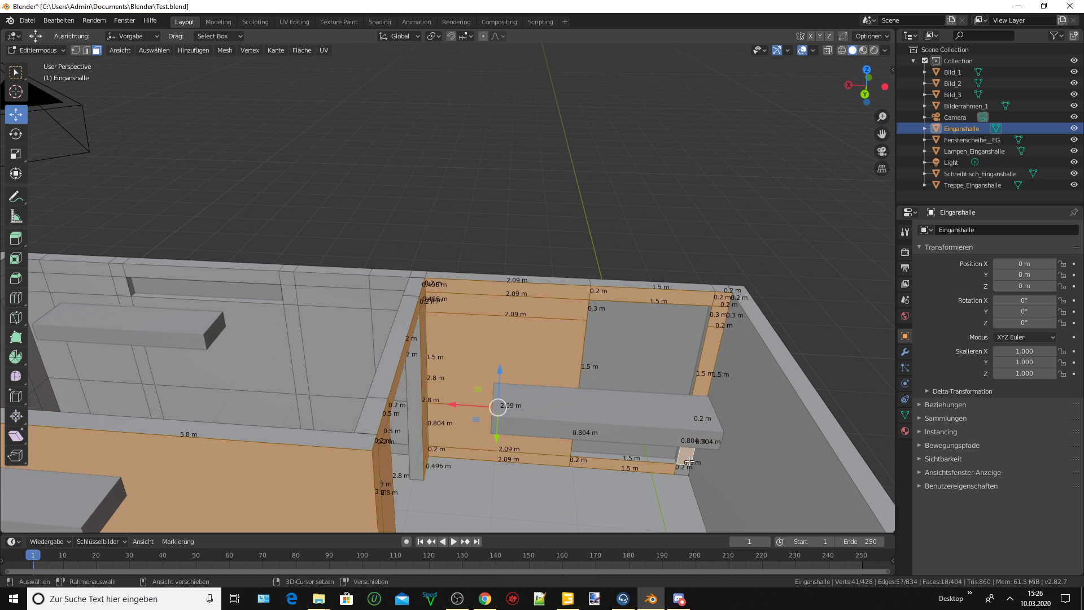
{"action": "left_click", "coordinate": [750, 441], "text": "shift"}
{"action": "mouse_move", "coordinate": [744, 424]}
{"action": "middle_mouse_down"}
{"action": "mouse_move", "coordinate": [558, 288]}
{"action": "mouse_move", "coordinate": [508, 277]}
{"action": "mouse_move", "coordinate": [542, 289]}
{"action": "mouse_move", "coordinate": [659, 289]}
{"action": "mouse_move", "coordinate": [779, 201]}
{"action": "mouse_move", "coordinate": [728, 273]}
{"action": "mouse_move", "coordinate": [793, 271]}
{"action": "middle_mouse_up"}
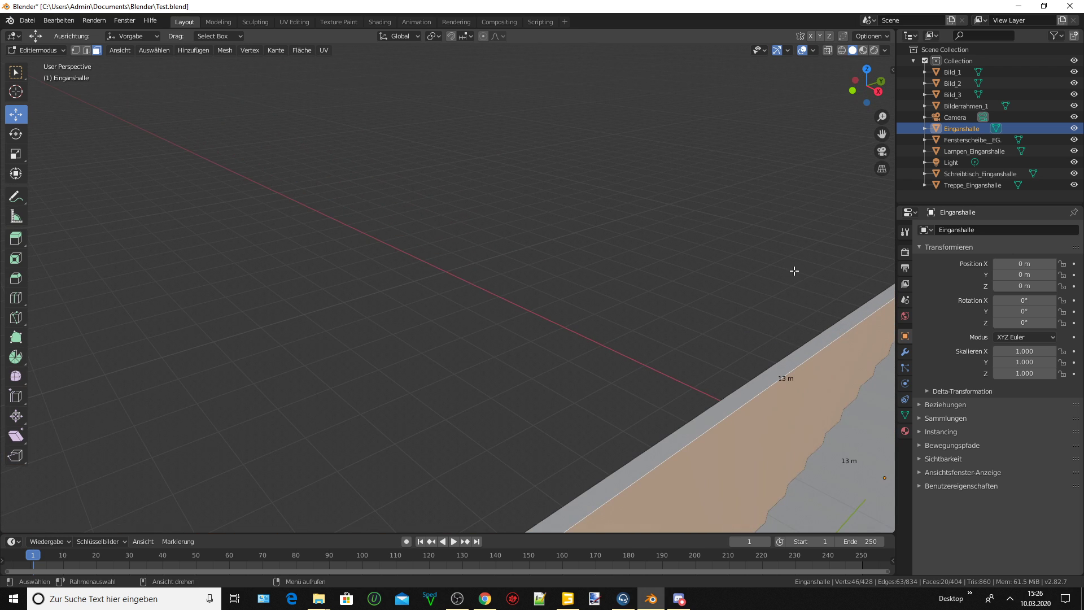
Add another floor face and bring the far wall and windows into view.
{"action": "left_click_drag", "start_coordinate": [881, 136], "coordinate": [596, 359]}
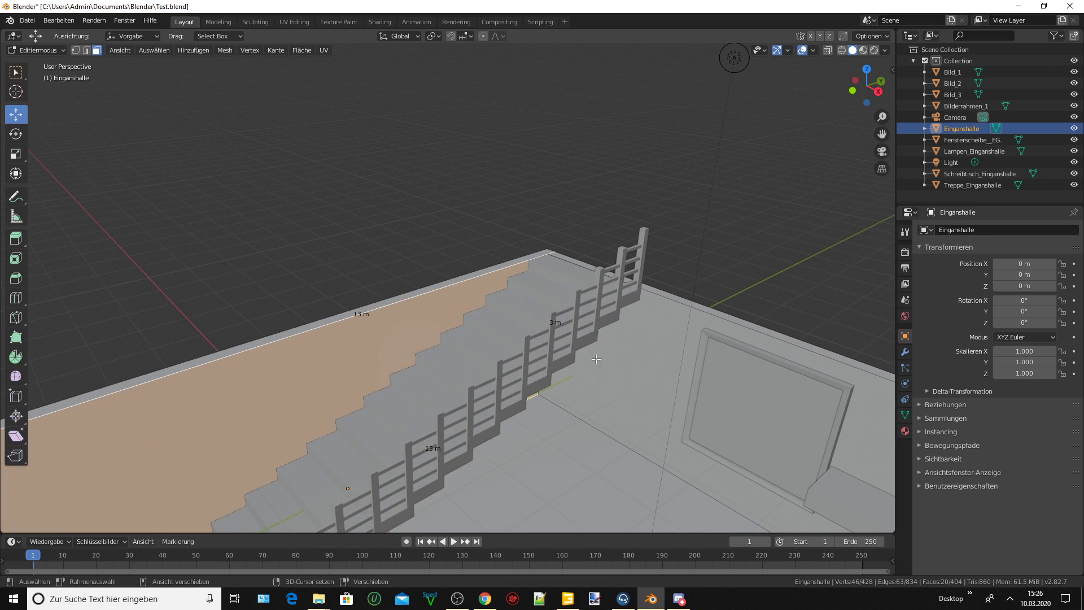
{"action": "left_click", "coordinate": [626, 366], "text": "shift"}
{"action": "left_click_drag", "start_coordinate": [866, 82], "coordinate": [882, 172]}
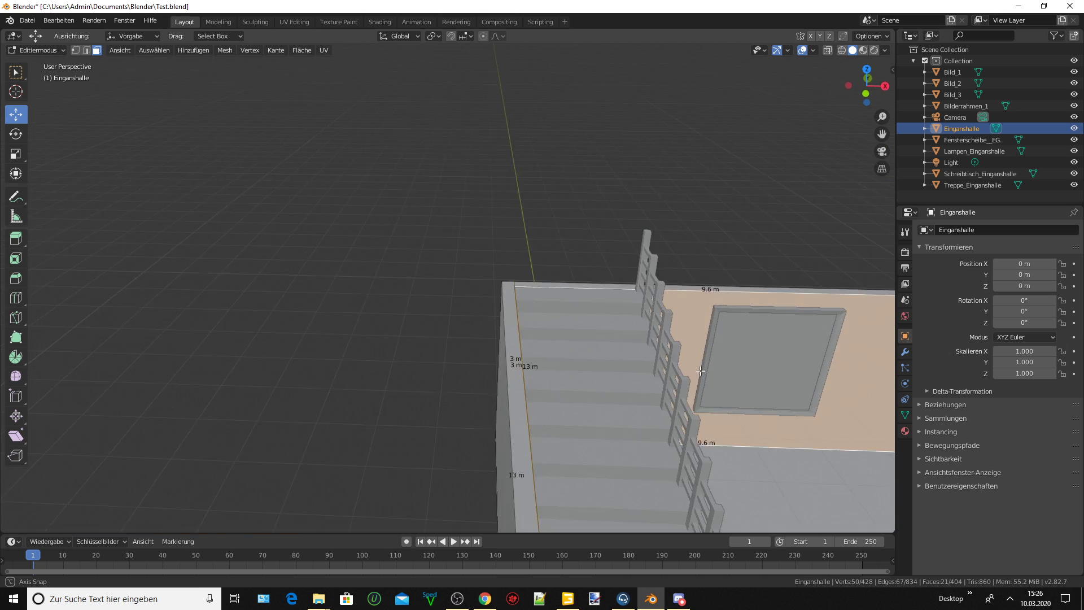
{"action": "left_click_drag", "start_coordinate": [881, 134], "coordinate": [770, 336]}
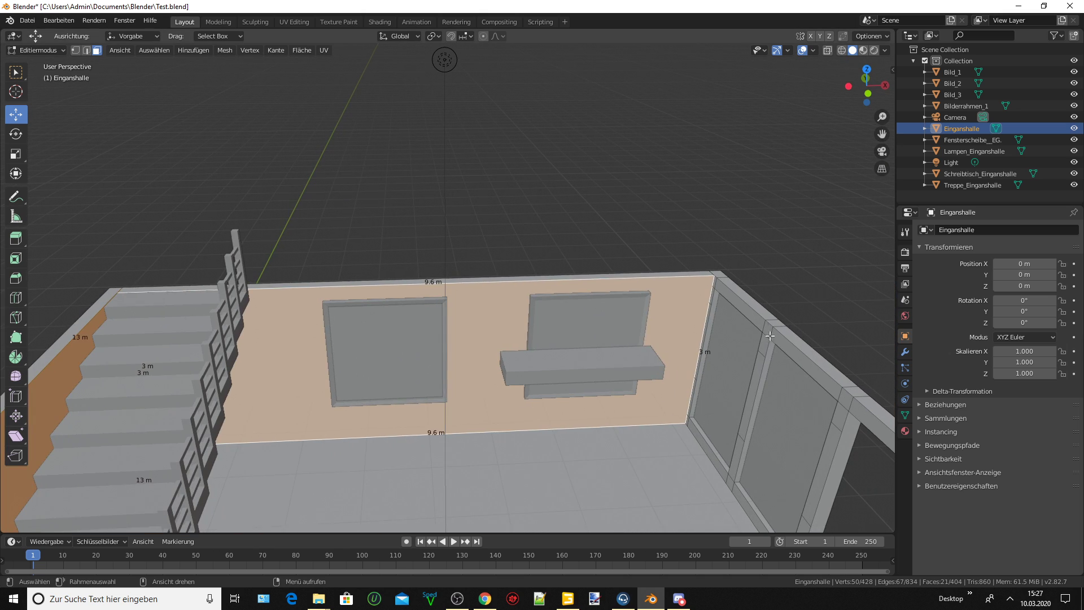
{"action": "middle_click_drag", "start_coordinate": [701, 315], "coordinate": [792, 194]}
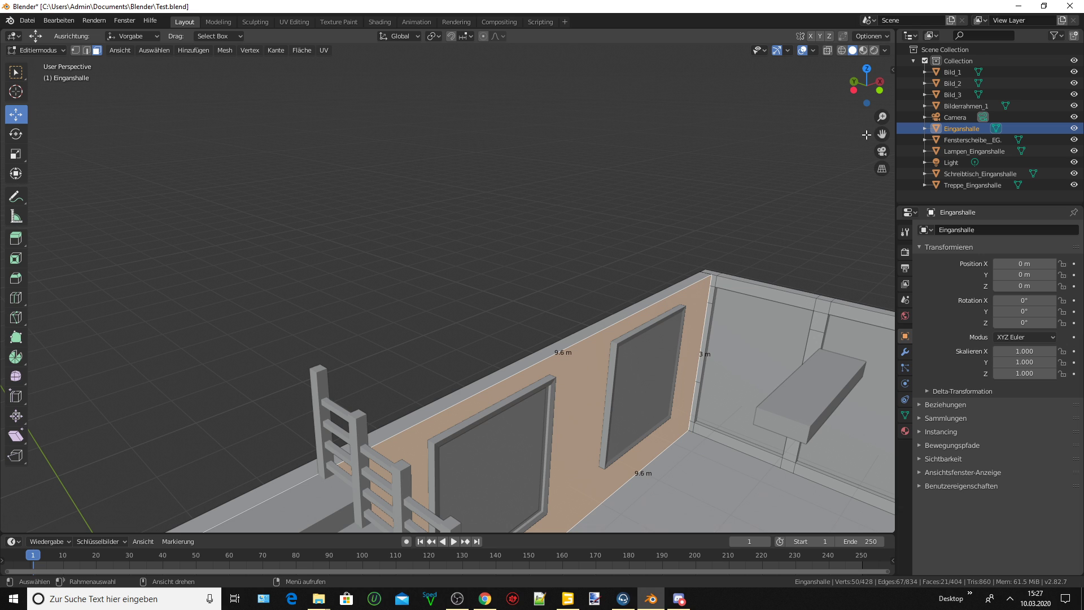
{"action": "left_click_drag", "start_coordinate": [881, 134], "coordinate": [758, 239]}
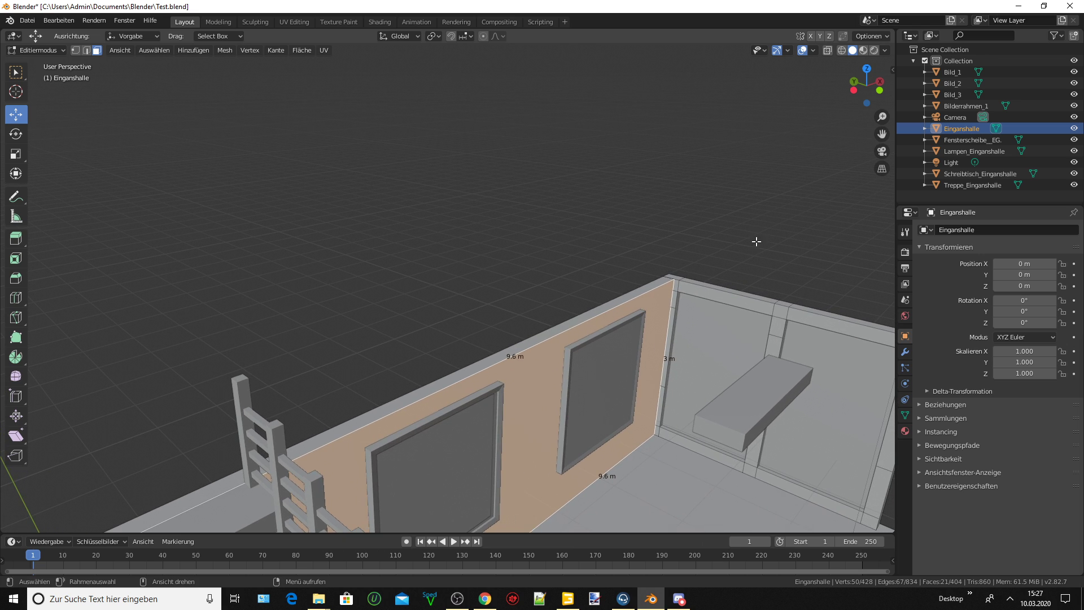
{"action": "scroll", "coordinate": [722, 282], "scroll_direction": "up", "scroll_amount": 1}
{"action": "scroll", "coordinate": [723, 283], "scroll_direction": "up", "scroll_amount": 1}
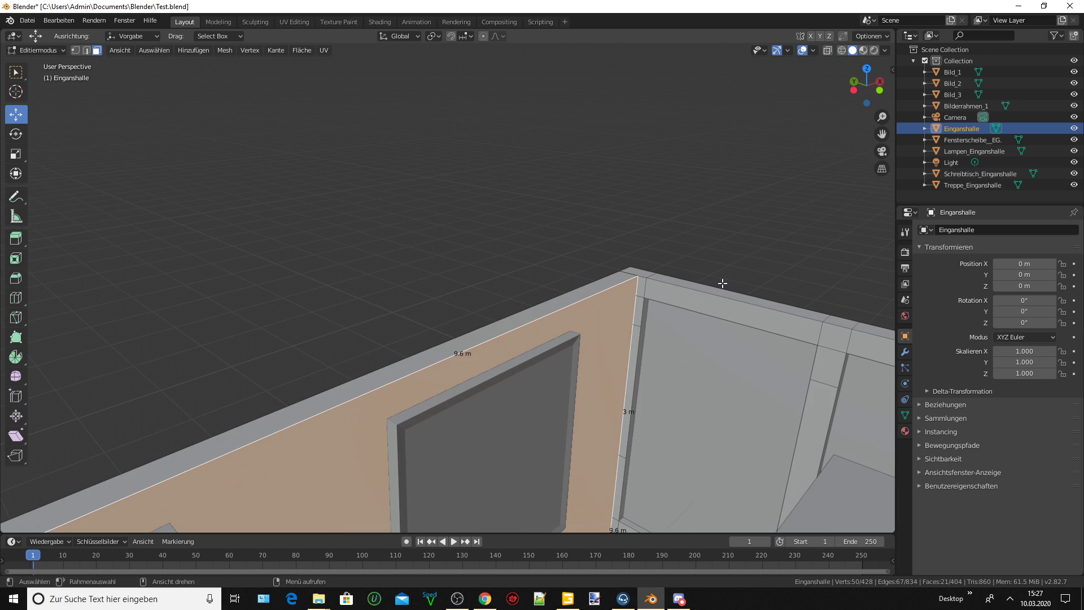
Cut edge loops at the wall corner, including cuts near the strip's base.
{"action": "key", "text": "ctrl+r"}
{"action": "left_click", "coordinate": [642, 294]}
{"action": "left_click", "coordinate": [631, 384], "text": "shift"}
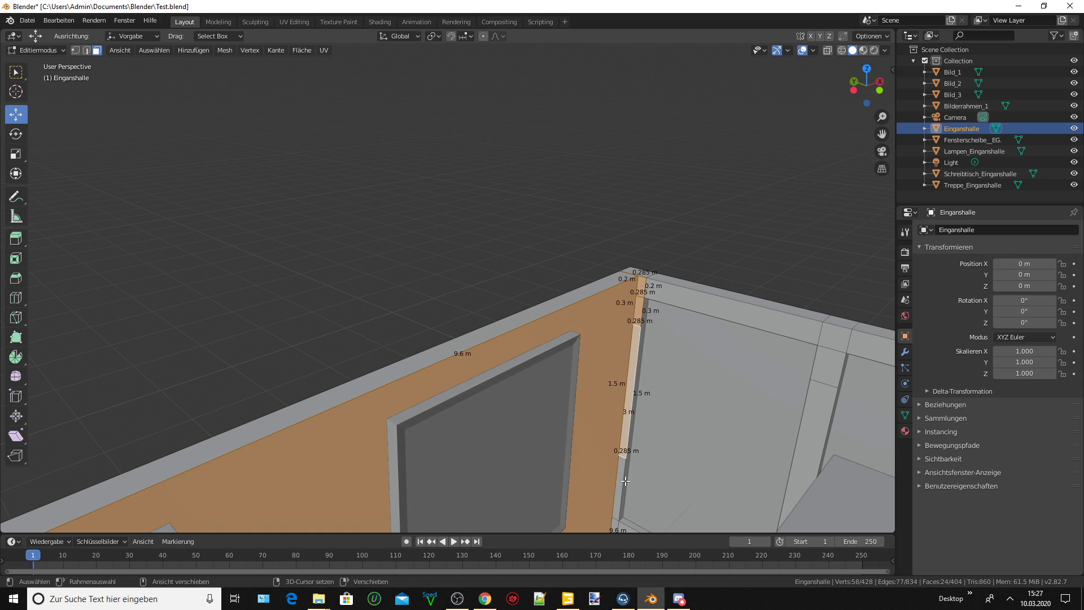
{"action": "key", "text": "ctrl+r"}
{"action": "left_click", "coordinate": [620, 483]}
{"action": "key", "text": "ctrl+r"}
{"action": "left_click", "coordinate": [618, 522]}
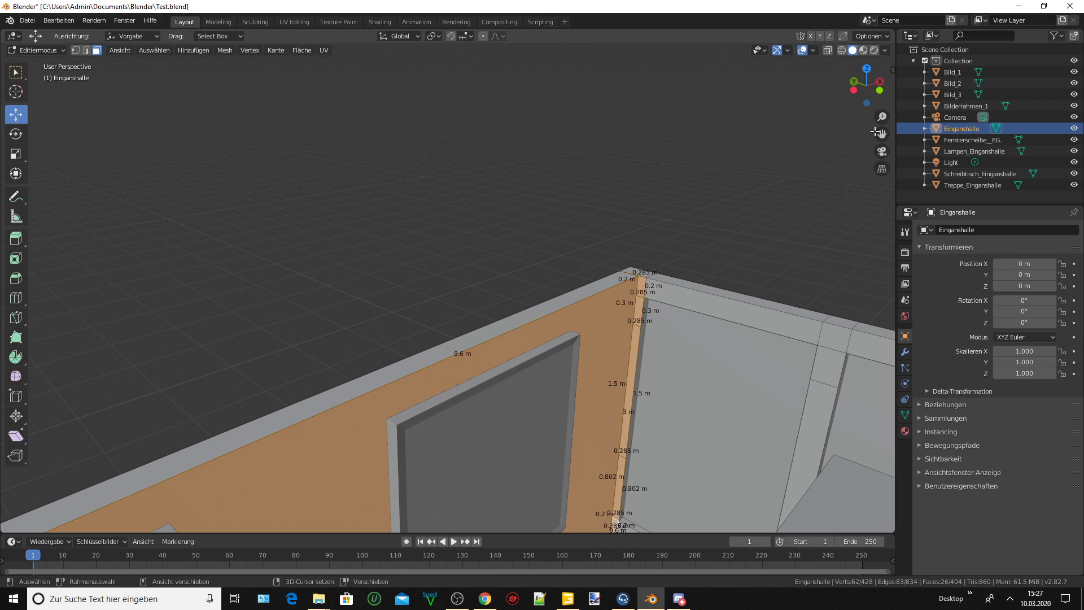
{"action": "middle_click_drag", "start_coordinate": [734, 383], "coordinate": [734, 290], "text": "shift"}
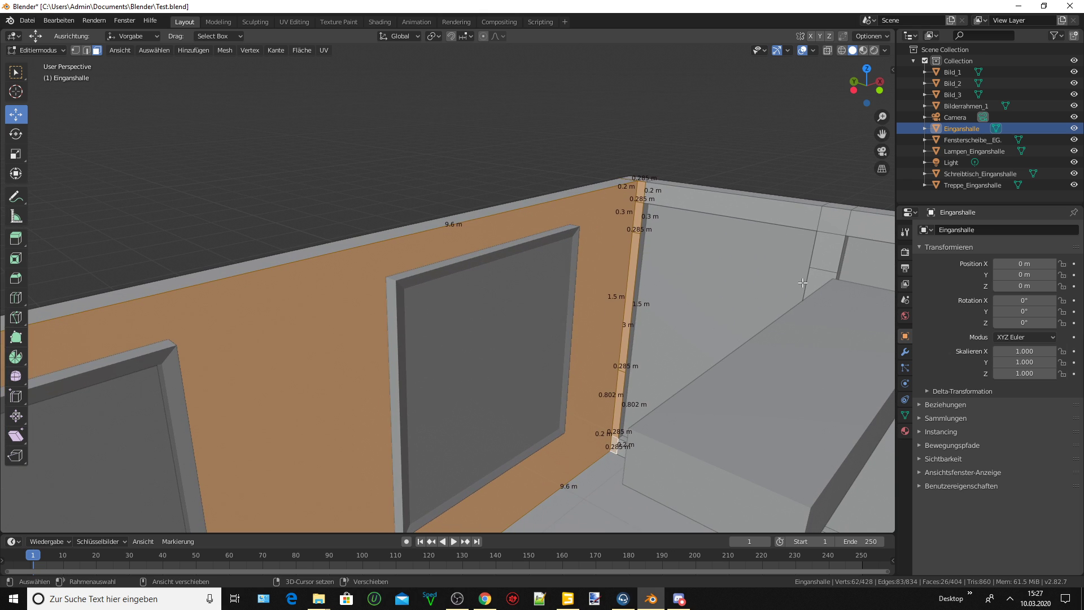
{"action": "middle_click_drag", "start_coordinate": [802, 282], "coordinate": [803, 327]}
Add the floor strip, top ceiling strip and right-corner faces to the selection.
{"action": "key", "text": "ctrl+r"}
{"action": "left_click", "coordinate": [685, 467]}
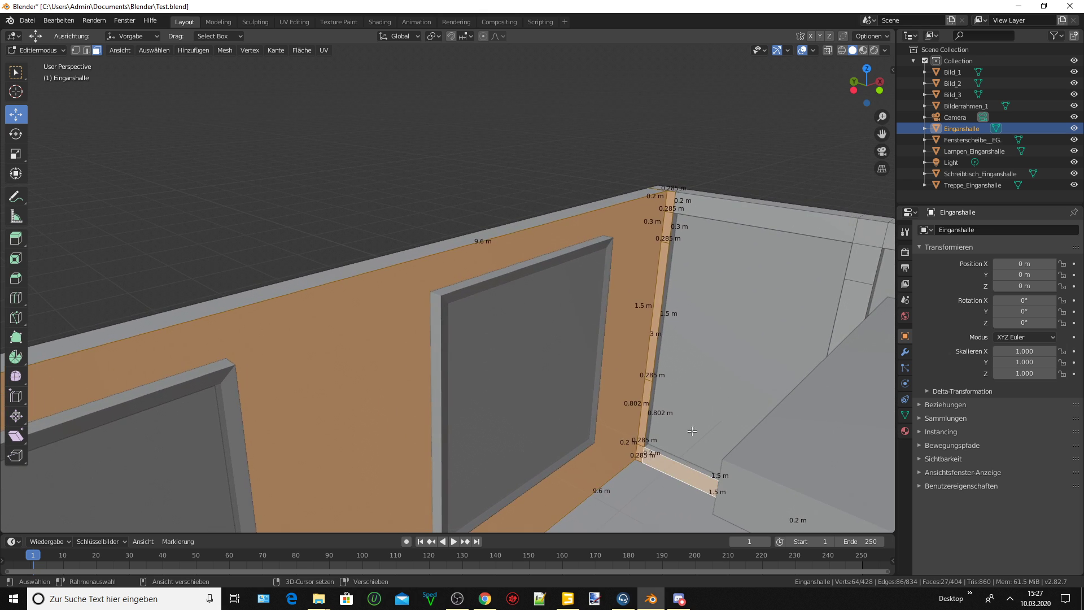
{"action": "left_click", "coordinate": [758, 216], "text": "shift"}
{"action": "left_click", "coordinate": [869, 238], "text": "shift"}
{"action": "left_click", "coordinate": [862, 267], "text": "shift"}
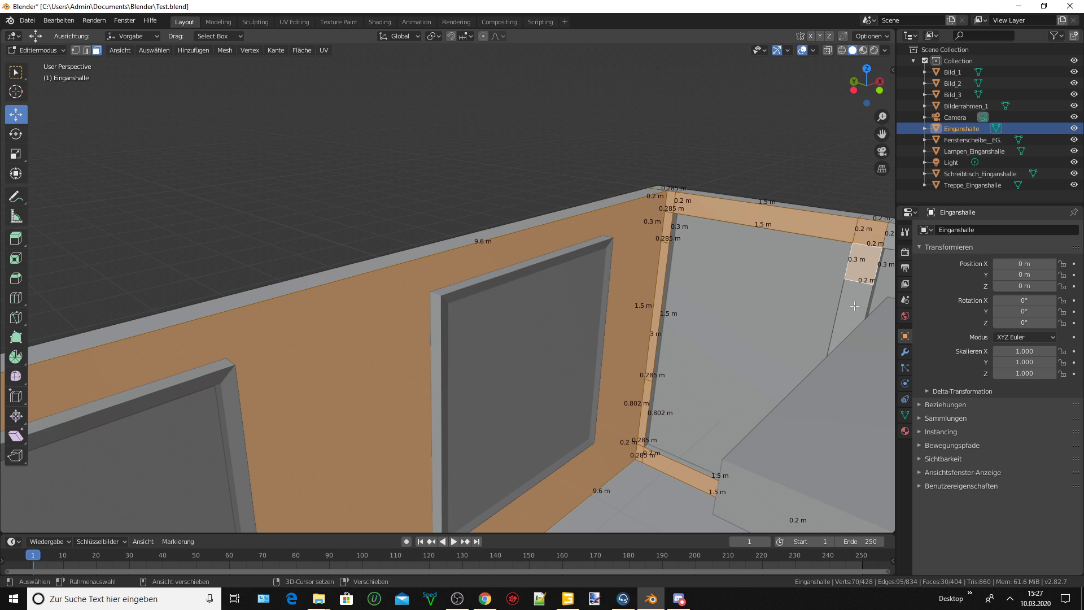
{"action": "left_click", "coordinate": [855, 308], "text": "shift"}
Add the lower pillar, floor strip and top-right ceiling faces to the selection.
{"action": "left_click_drag", "start_coordinate": [881, 134], "coordinate": [781, 348]}
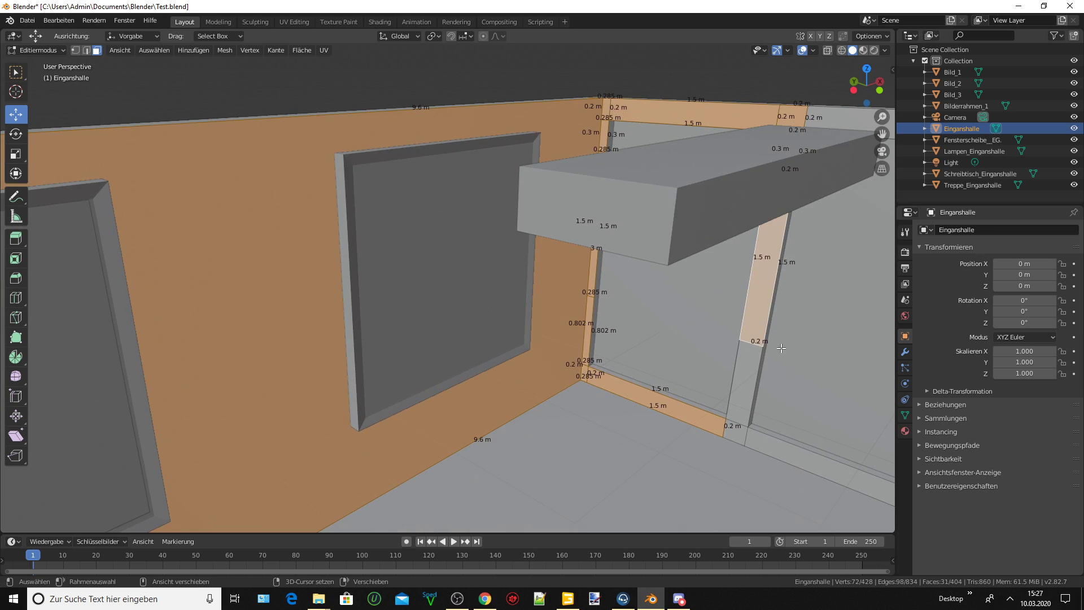
{"action": "left_click", "coordinate": [749, 368], "text": "shift"}
{"action": "left_click", "coordinate": [739, 436], "text": "shift"}
{"action": "left_click", "coordinate": [762, 444], "text": "shift"}
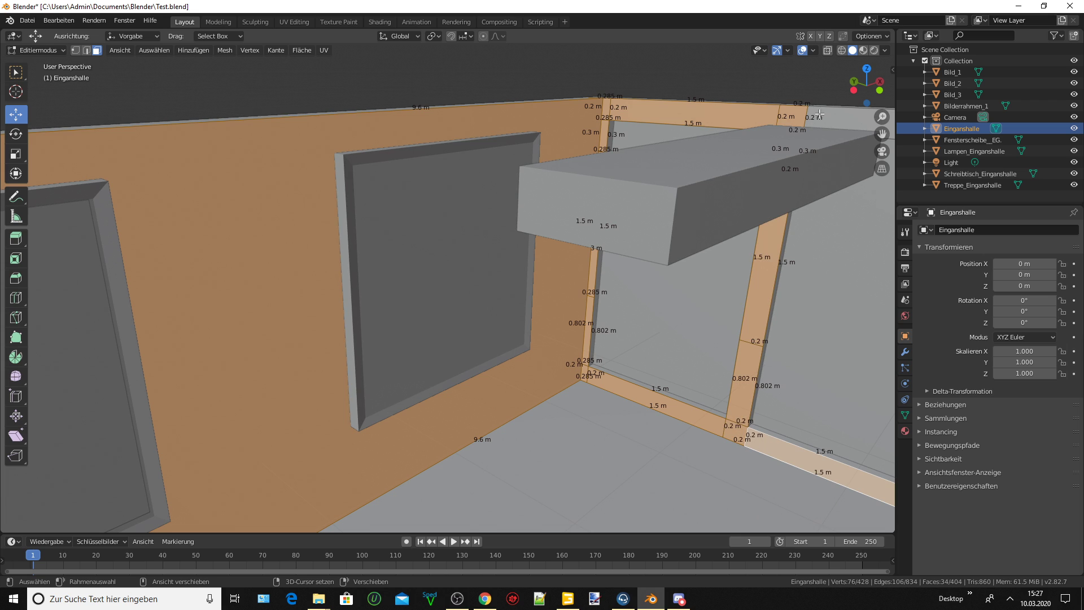
{"action": "left_click", "coordinate": [856, 116], "text": "shift"}
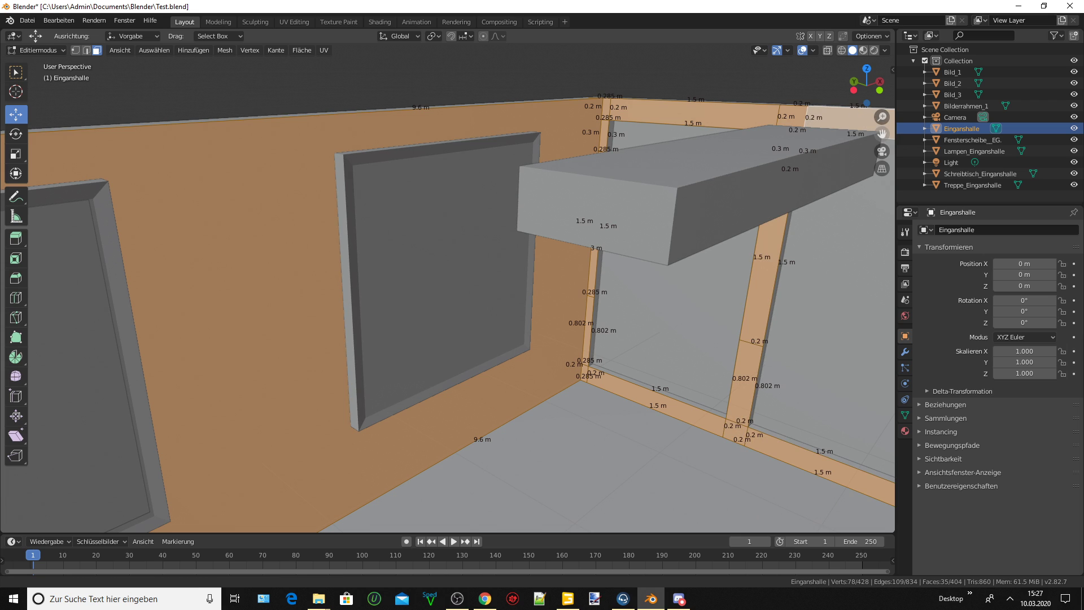
{"action": "left_click_drag", "start_coordinate": [881, 133], "coordinate": [860, 149]}
{"action": "middle_click_drag", "start_coordinate": [860, 149], "coordinate": [886, 140]}
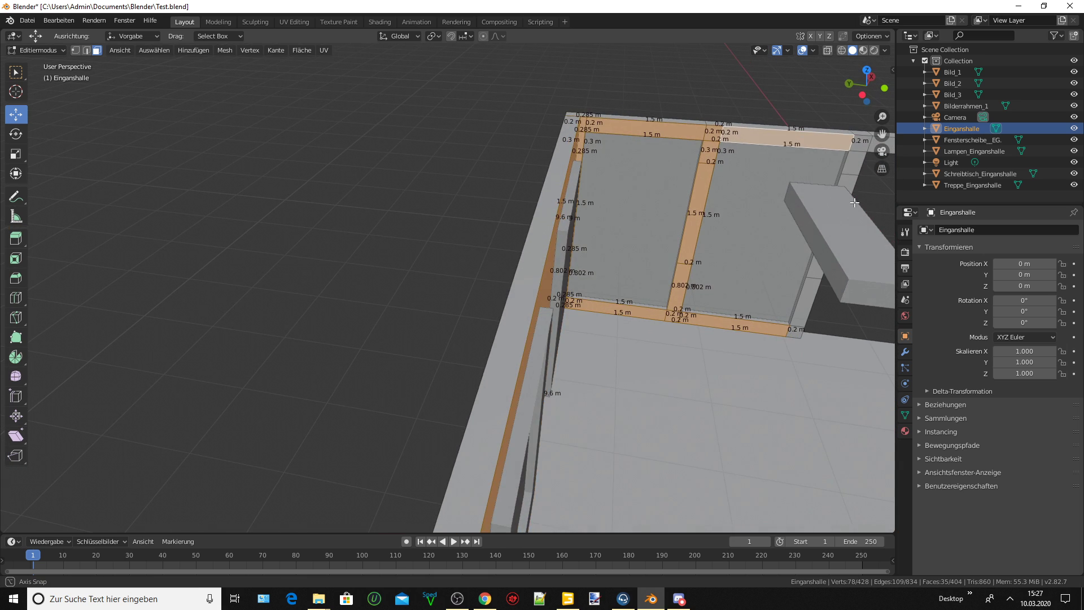
{"action": "left_click_drag", "start_coordinate": [886, 140], "coordinate": [668, 174]}
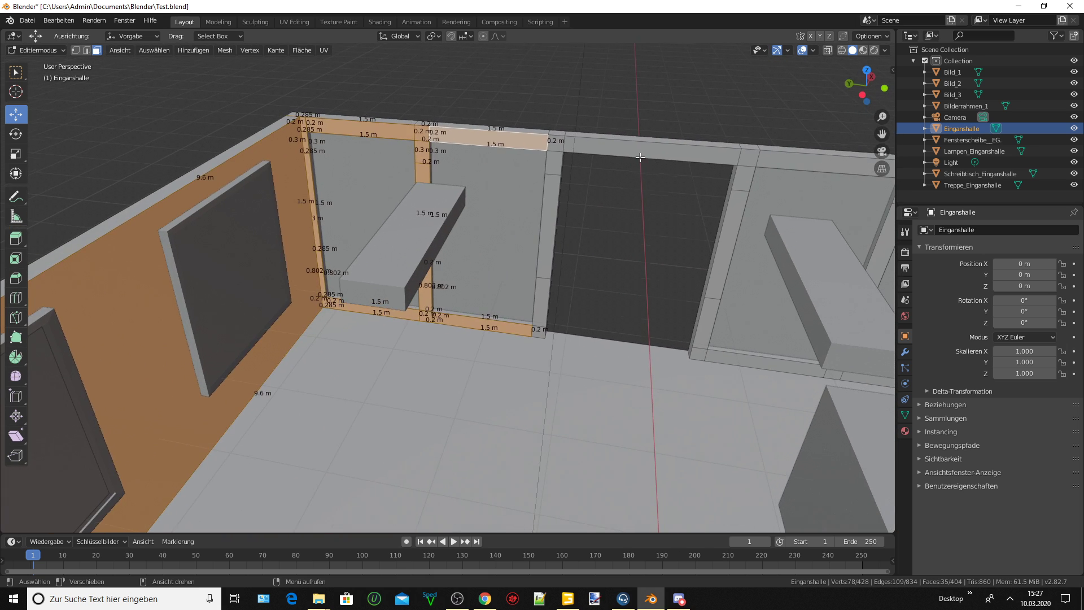
Add this window's corner faces, the 0.802 m face, the top 2 m beam and the lower 1.5 m beam.
{"action": "scroll", "coordinate": [640, 158], "scroll_direction": "up", "scroll_amount": 3}
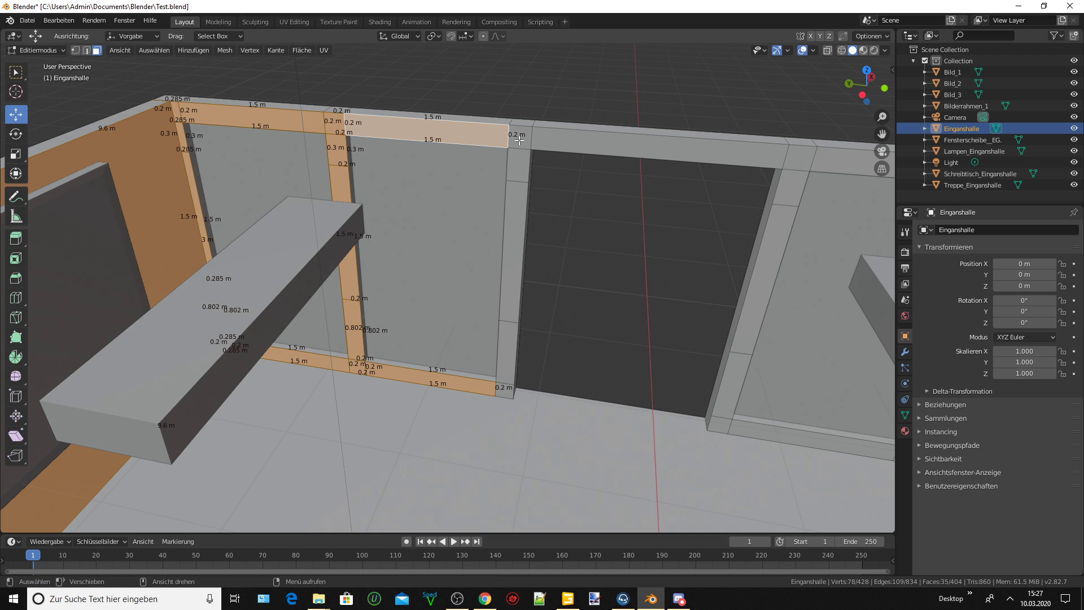
{"action": "left_click", "coordinate": [515, 168], "text": "shift"}
{"action": "left_click", "coordinate": [516, 219], "text": "shift"}
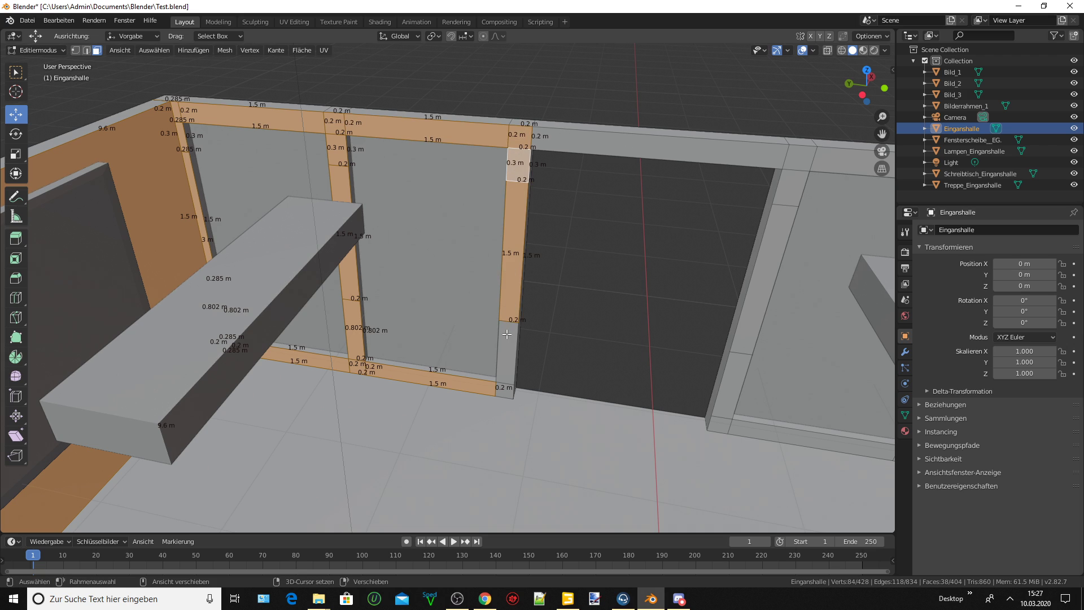
{"action": "left_click", "coordinate": [507, 391], "text": "shift"}
{"action": "left_click", "coordinate": [506, 350], "text": "shift"}
{"action": "left_click", "coordinate": [605, 140], "text": "shift"}
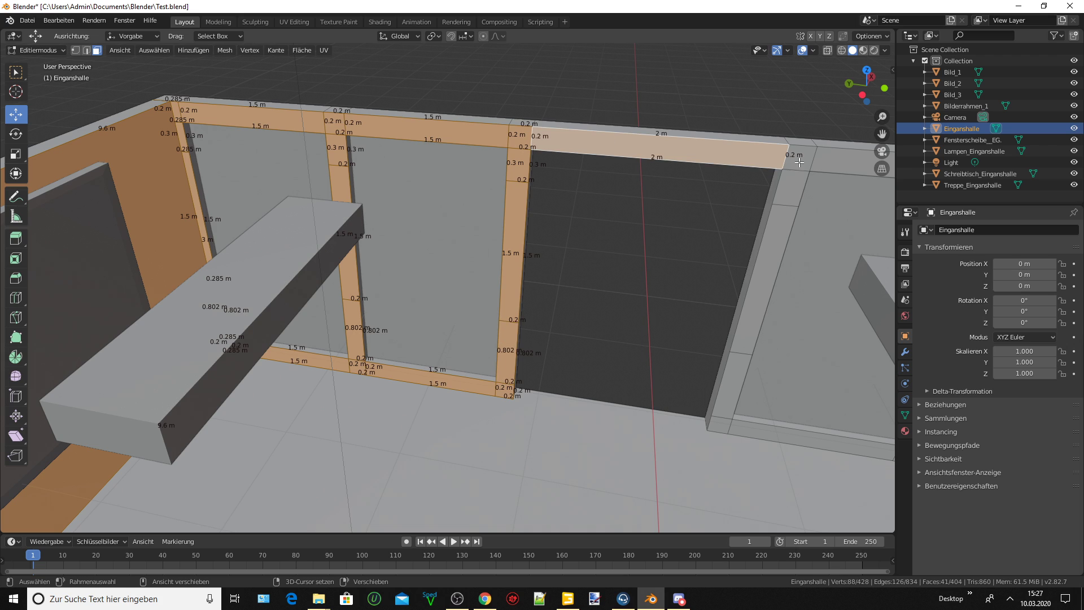
{"action": "left_click", "coordinate": [798, 161], "text": "shift"}
{"action": "left_click", "coordinate": [791, 187], "text": "shift"}
{"action": "left_click", "coordinate": [762, 304], "text": "shift"}
{"action": "left_click", "coordinate": [737, 389], "text": "shift"}
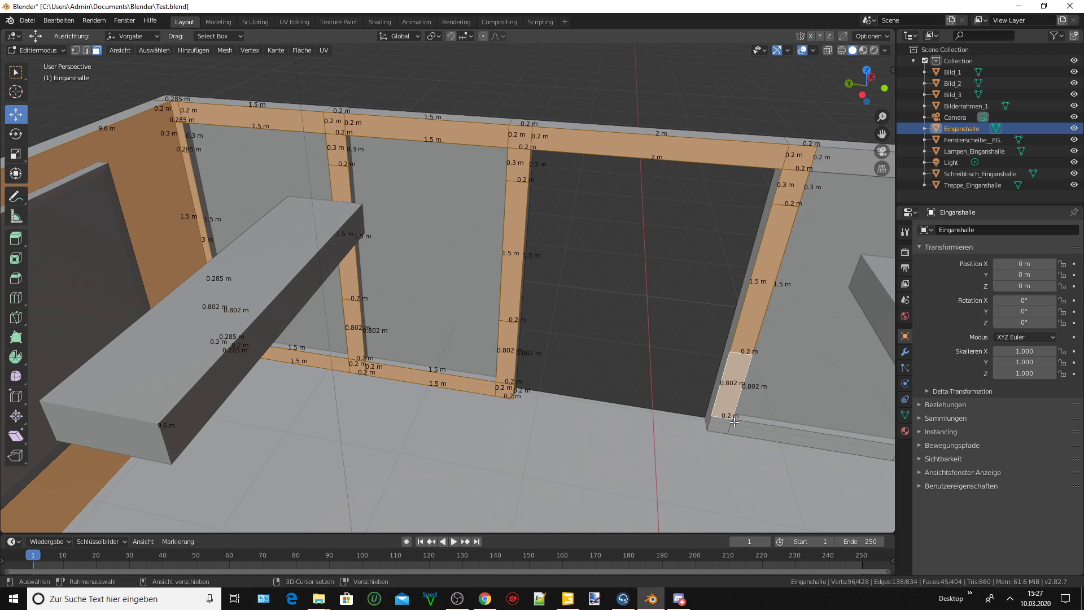
{"action": "left_click", "coordinate": [729, 422], "text": "shift"}
{"action": "left_click", "coordinate": [797, 438], "text": "shift"}
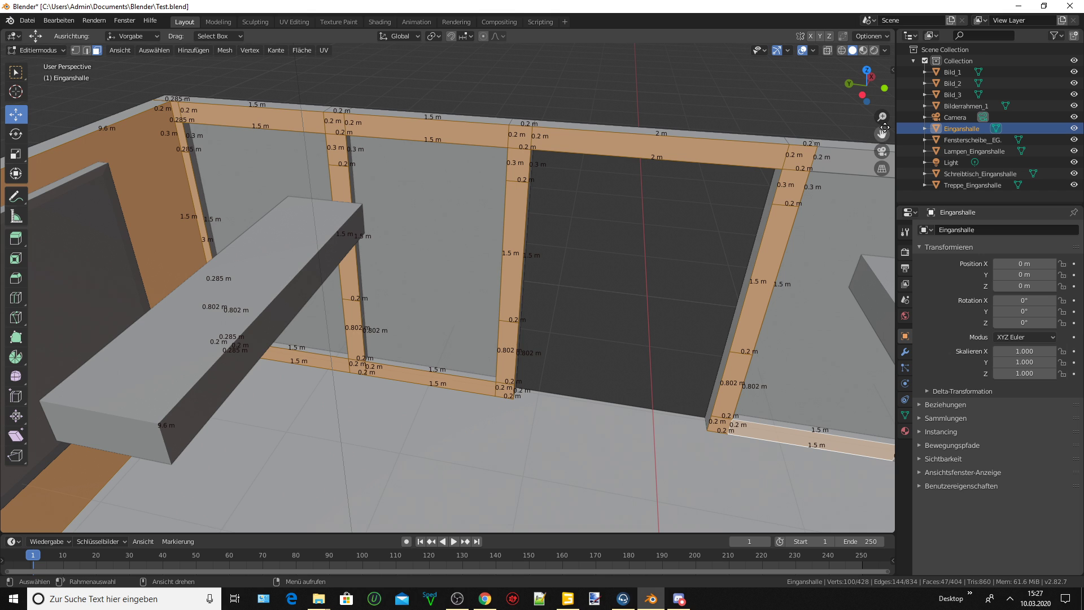
Add the next window's top, side and bottom beams plus the top-right 0.2 m face.
{"action": "middle_click_drag", "start_coordinate": [835, 105], "coordinate": [740, 171], "text": "shift"}
{"action": "left_click", "coordinate": [719, 149], "text": "shift"}
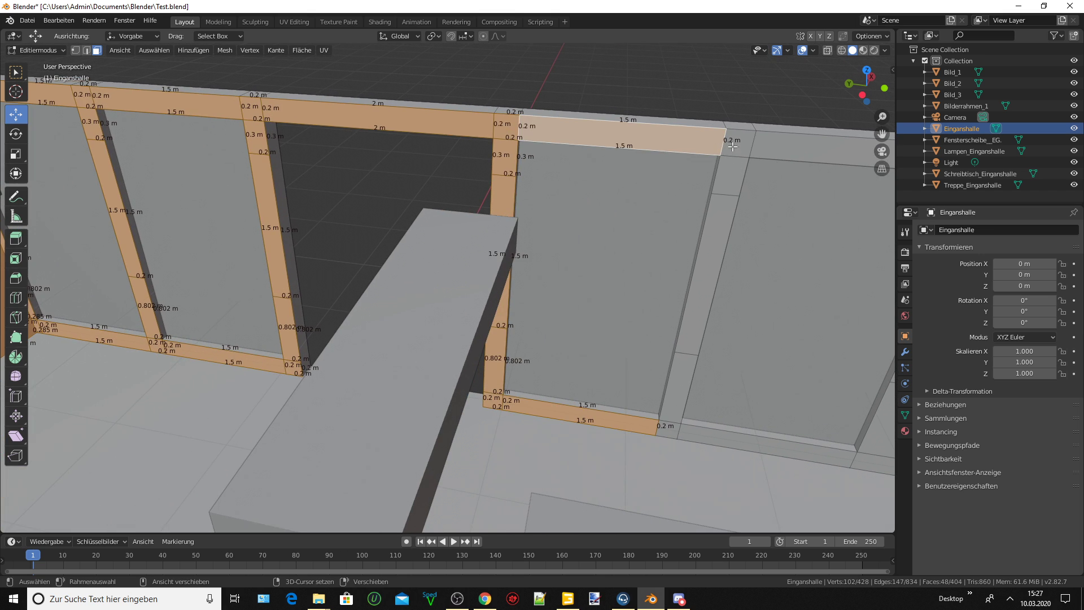
{"action": "left_click", "coordinate": [730, 180], "text": "shift"}
{"action": "left_click", "coordinate": [726, 241], "text": "shift"}
{"action": "left_click", "coordinate": [683, 396], "text": "shift"}
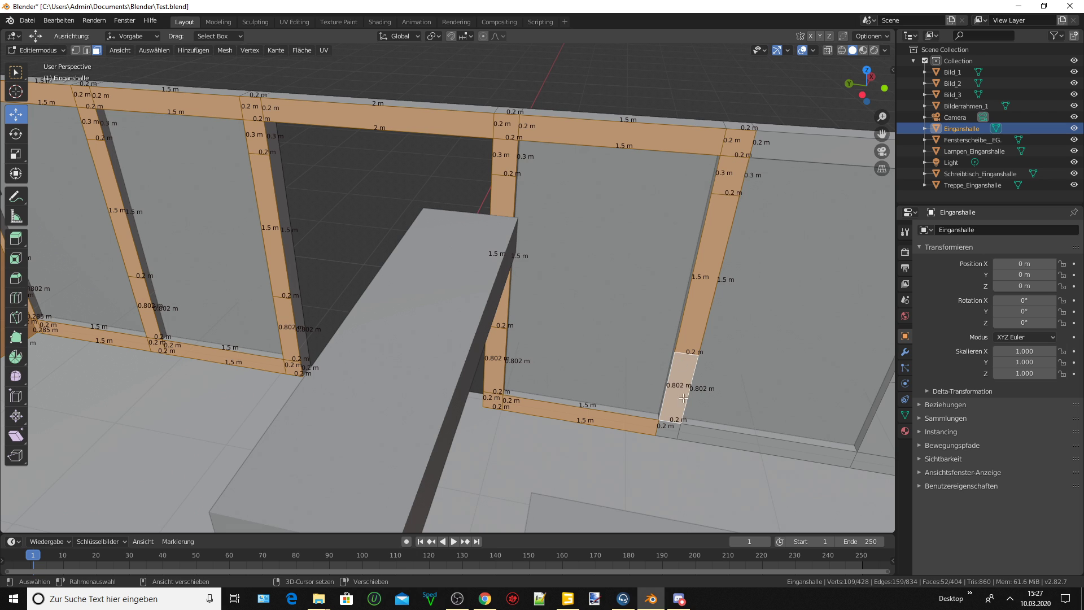
{"action": "left_click", "coordinate": [675, 425], "text": "shift"}
{"action": "left_click", "coordinate": [699, 433], "text": "shift"}
{"action": "left_click", "coordinate": [787, 157], "text": "shift"}
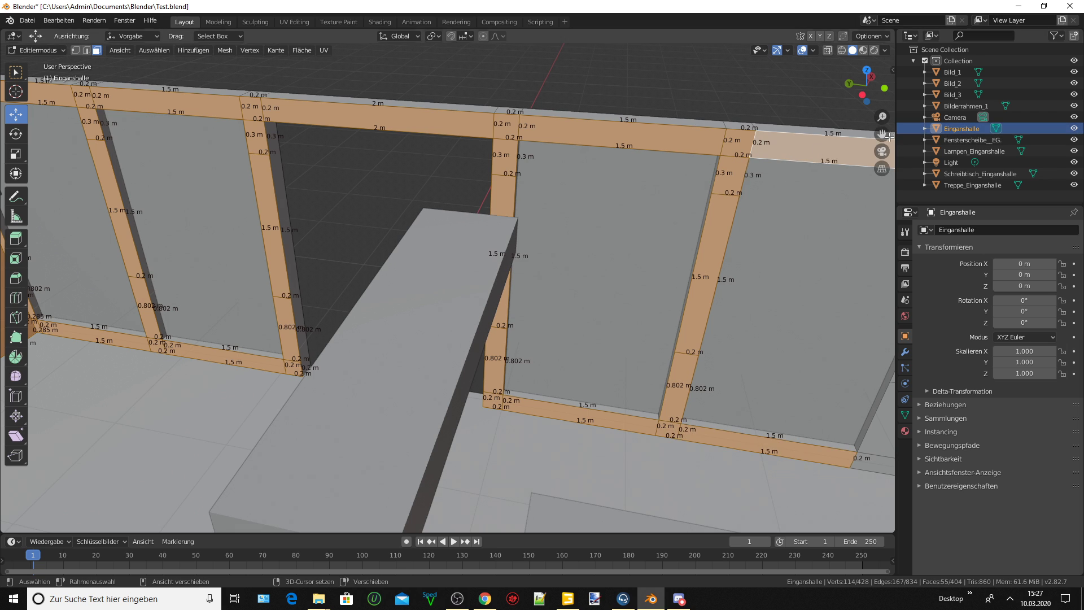
Add the remaining wall faces, including the 0.5 m corner pillar beside the side wall.
{"action": "left_click_drag", "start_coordinate": [881, 134], "coordinate": [776, 171]}
{"action": "left_click", "coordinate": [678, 114], "text": "shift"}
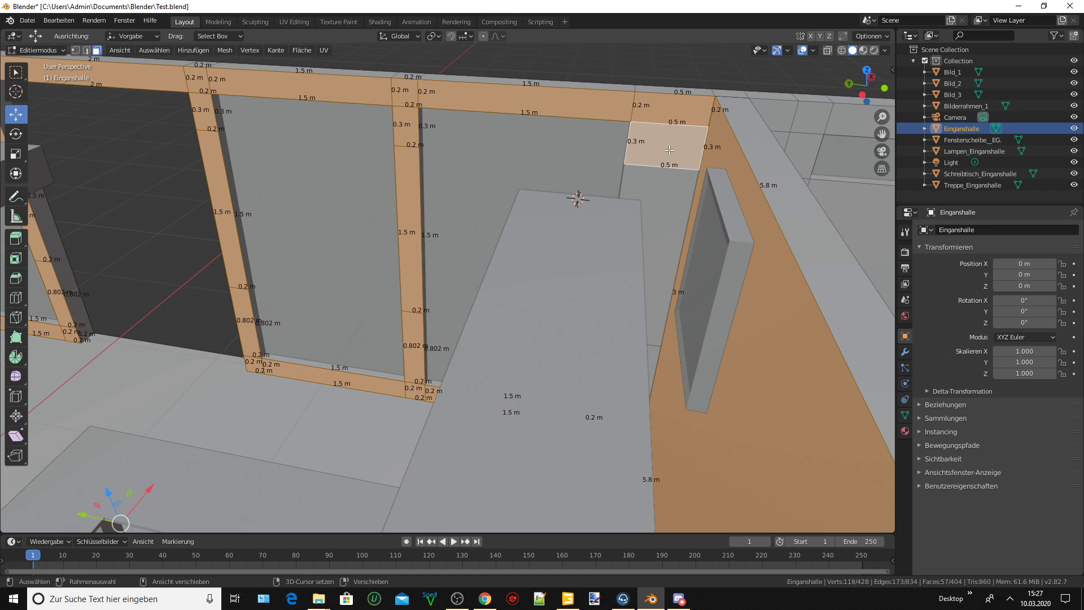
{"action": "left_click", "coordinate": [658, 222], "text": "shift"}
{"action": "mouse_move", "coordinate": [669, 284]}
{"action": "middle_mouse_down"}
{"action": "mouse_move", "coordinate": [655, 265]}
{"action": "mouse_move", "coordinate": [619, 426]}
{"action": "mouse_move", "coordinate": [557, 233]}
{"action": "mouse_move", "coordinate": [770, 232]}
{"action": "mouse_move", "coordinate": [649, 237]}
{"action": "mouse_move", "coordinate": [810, 193]}
{"action": "middle_mouse_up"}
{"action": "left_click", "coordinate": [619, 428], "text": "shift"}
{"action": "left_click", "coordinate": [622, 439], "text": "shift"}
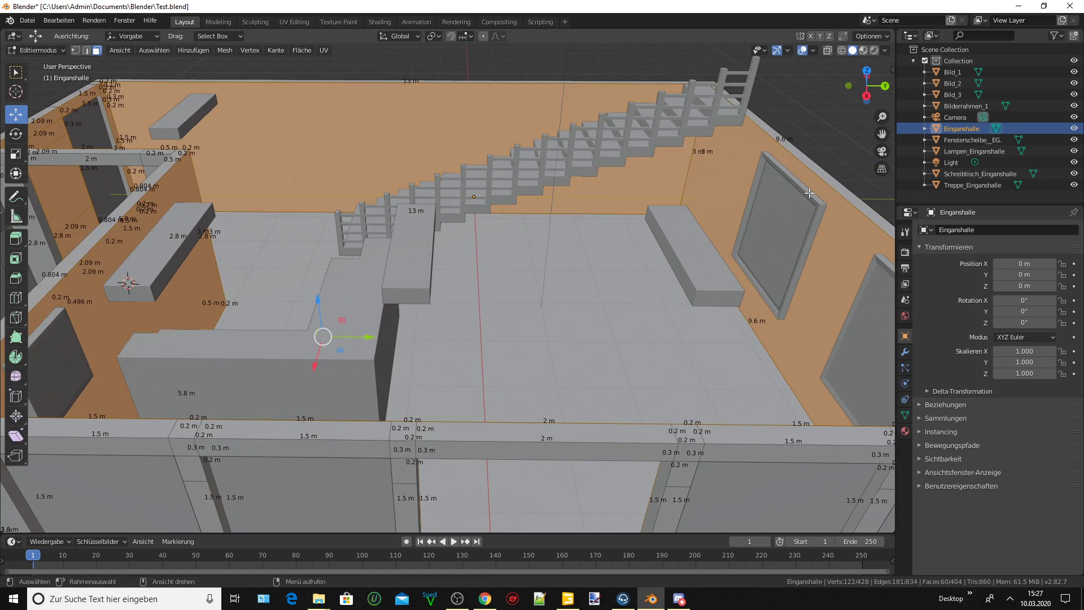
{"action": "scroll", "coordinate": [626, 182], "scroll_direction": "down", "scroll_amount": 4}
{"action": "scroll", "coordinate": [626, 182], "scroll_direction": "up", "scroll_amount": 2}
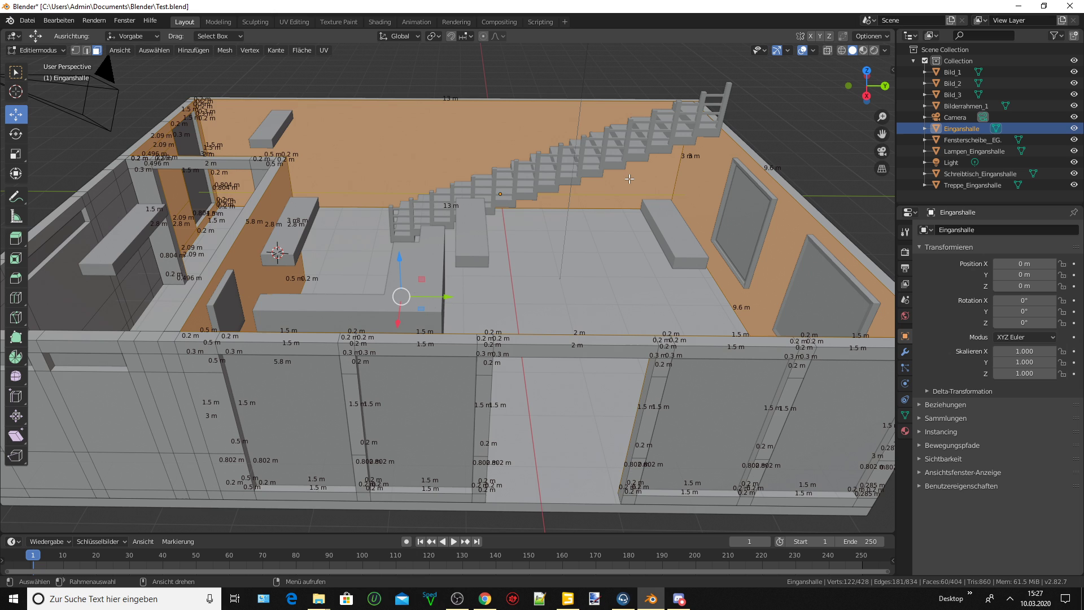
{"action": "scroll", "coordinate": [629, 178], "scroll_direction": "down", "scroll_amount": 2}
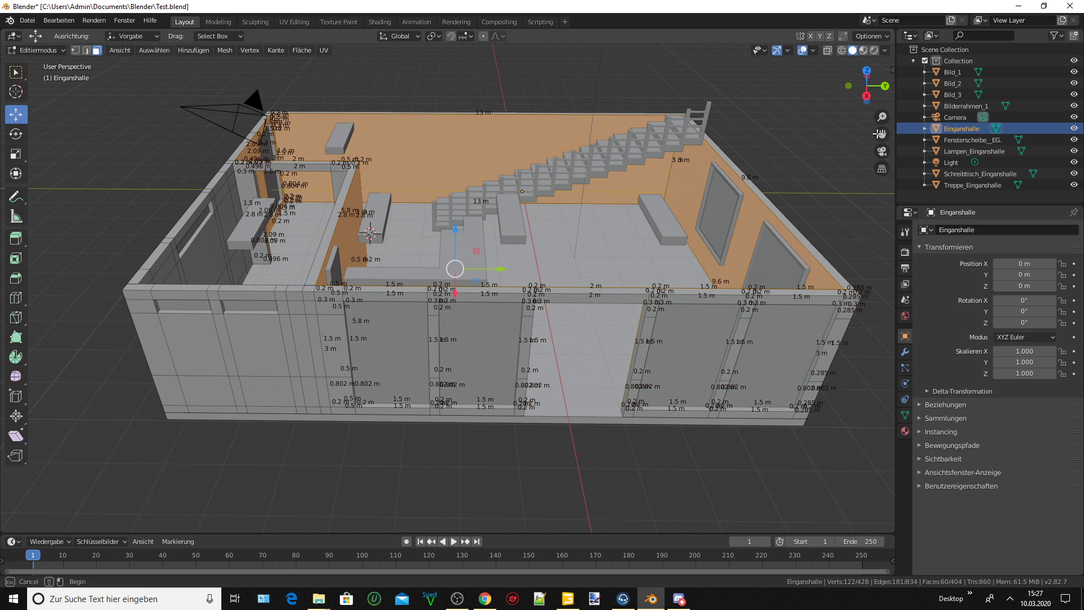
{"action": "left_click_drag", "start_coordinate": [874, 133], "coordinate": [991, 225]}
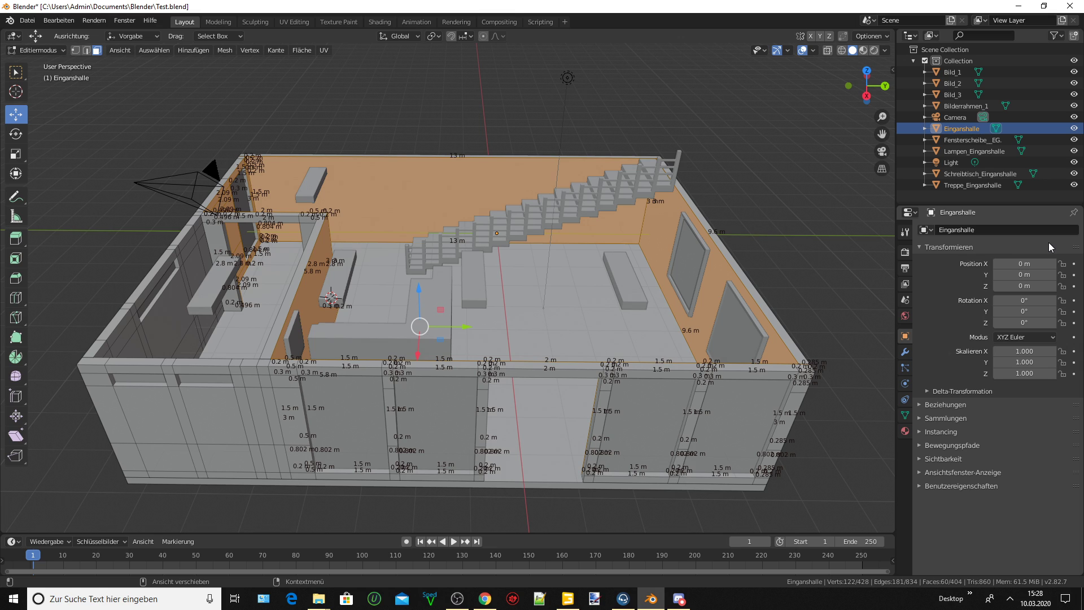
{"action": "left_click", "coordinate": [919, 247]}
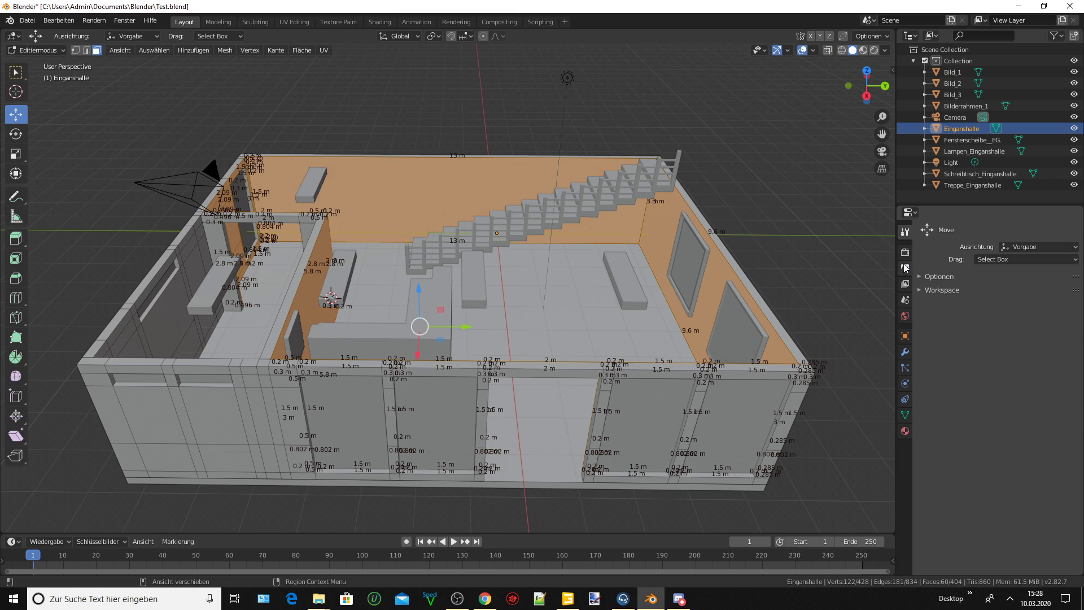
{"action": "left_click", "coordinate": [904, 284]}
{"action": "left_click", "coordinate": [904, 316]}
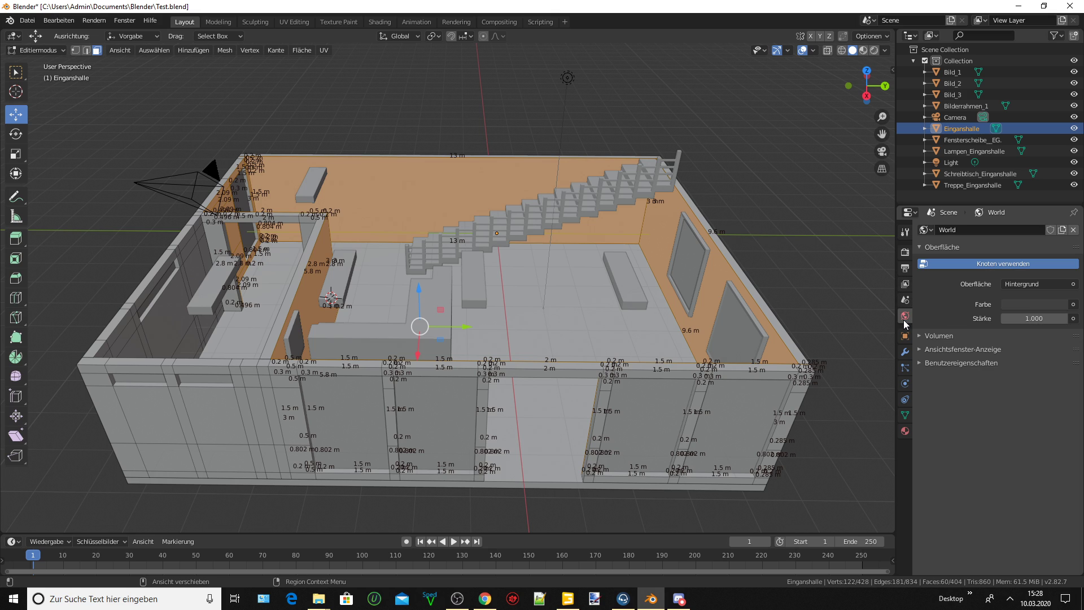
{"action": "left_click", "coordinate": [904, 335]}
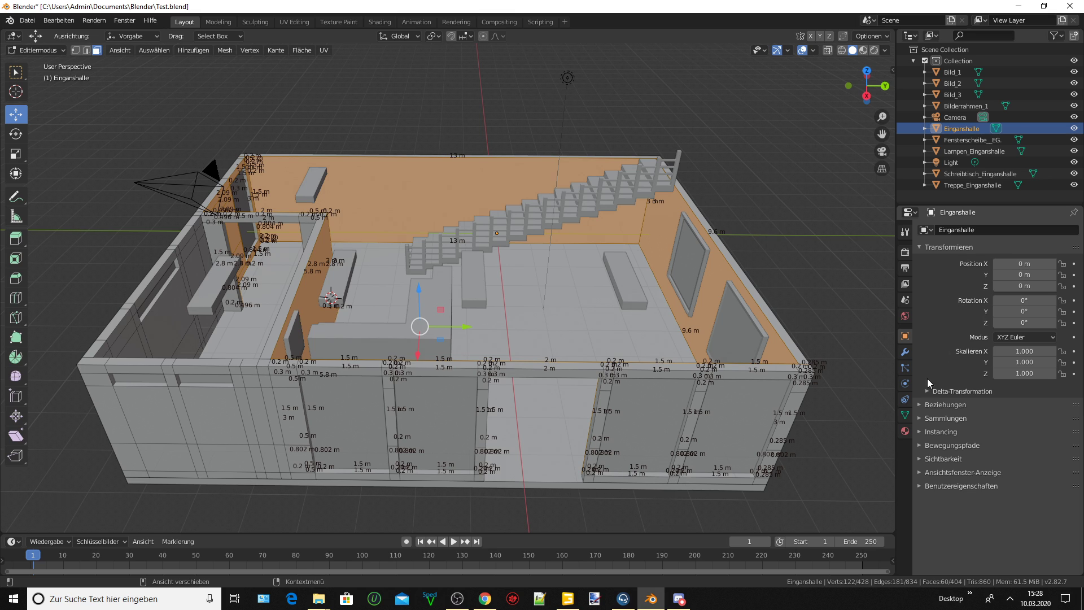
{"action": "left_click", "coordinate": [905, 419]}
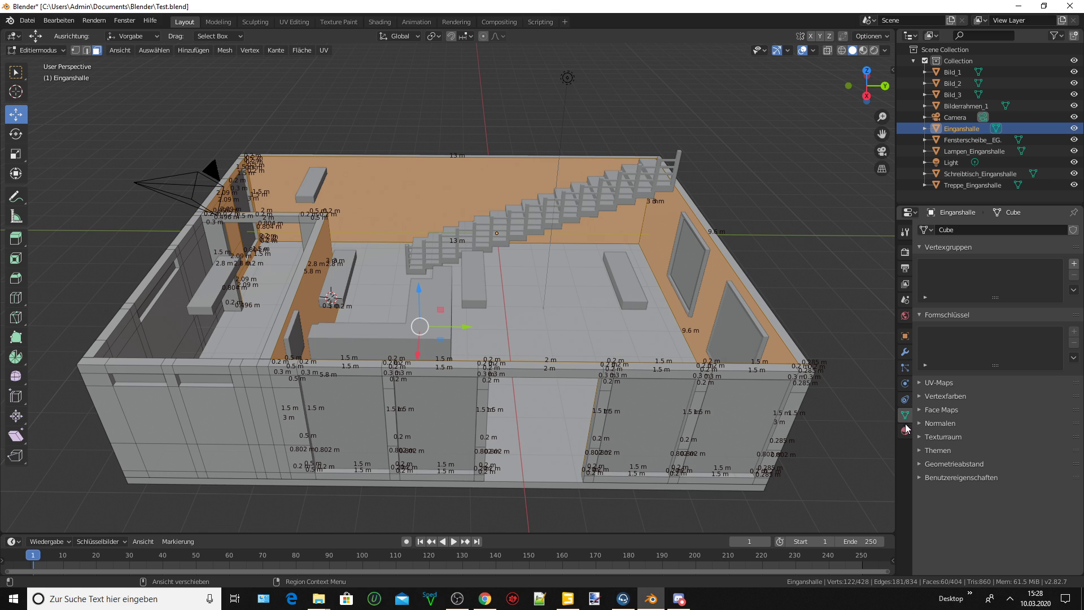
Set the hall's Material base colour to red (H 0.013, S 0.829, V 0.906).
{"action": "left_click", "coordinate": [905, 430]}
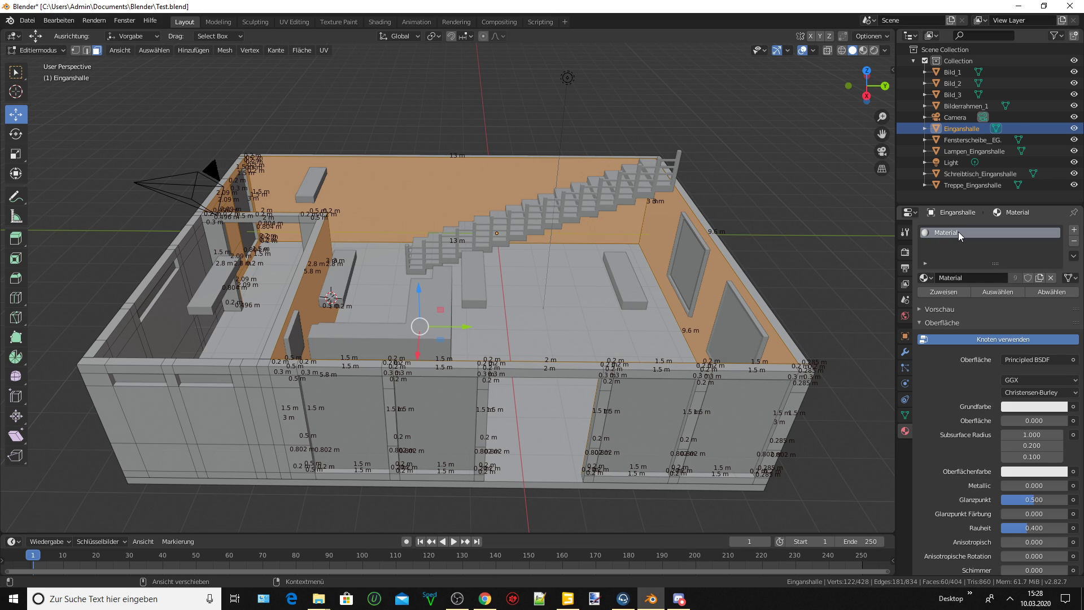
{"action": "left_click", "coordinate": [1034, 406]}
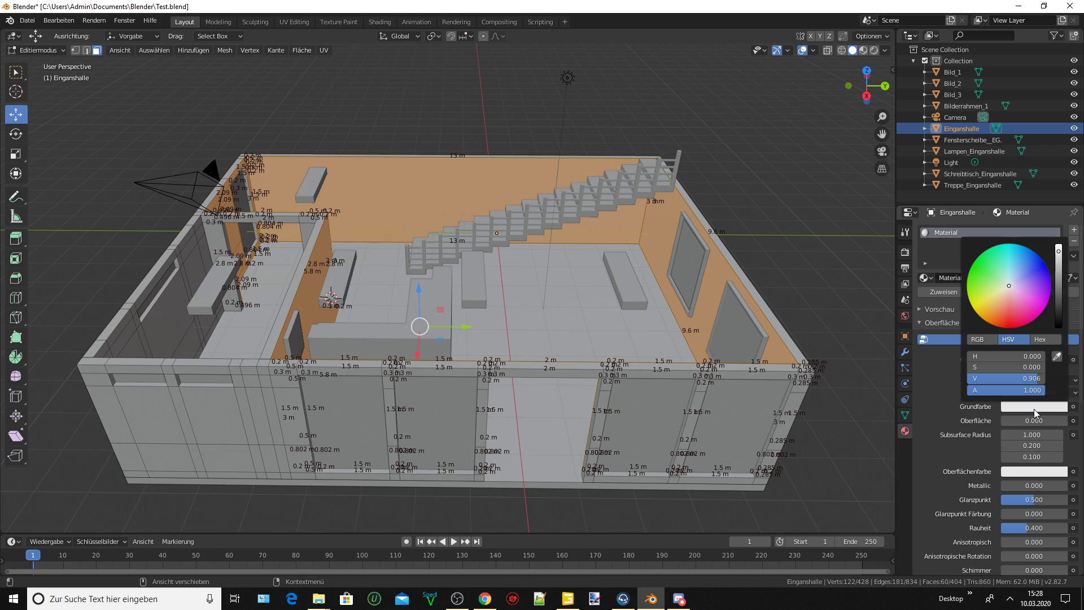
{"action": "mouse_move", "coordinate": [1008, 283]}
{"action": "left_mouse_down"}
{"action": "mouse_move", "coordinate": [997, 304]}
{"action": "mouse_move", "coordinate": [1024, 318]}
{"action": "mouse_move", "coordinate": [1005, 320]}
{"action": "left_mouse_up"}
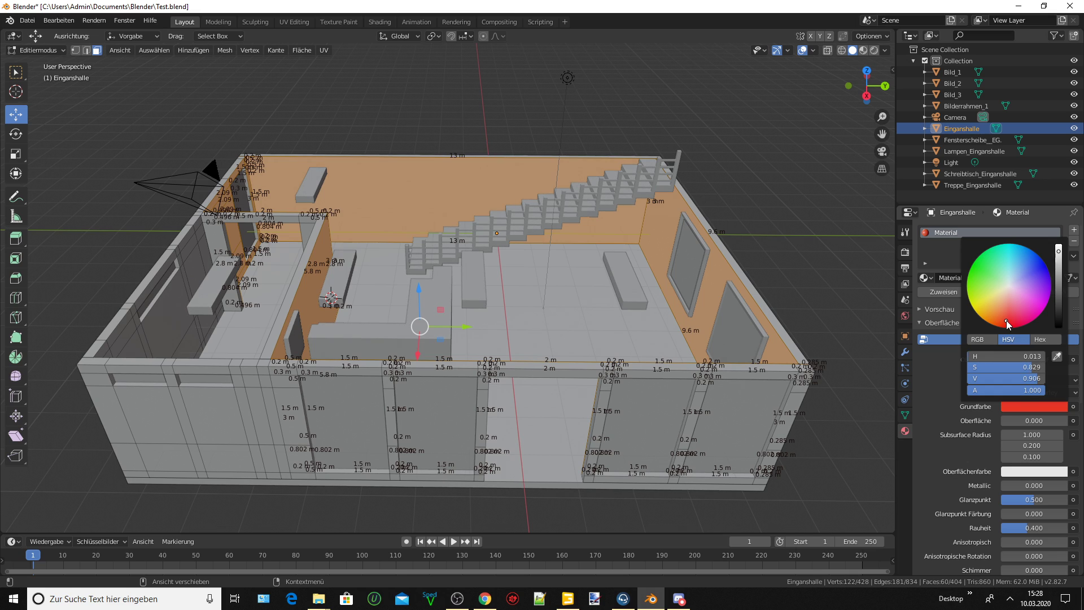
{"action": "left_click", "coordinate": [939, 246]}
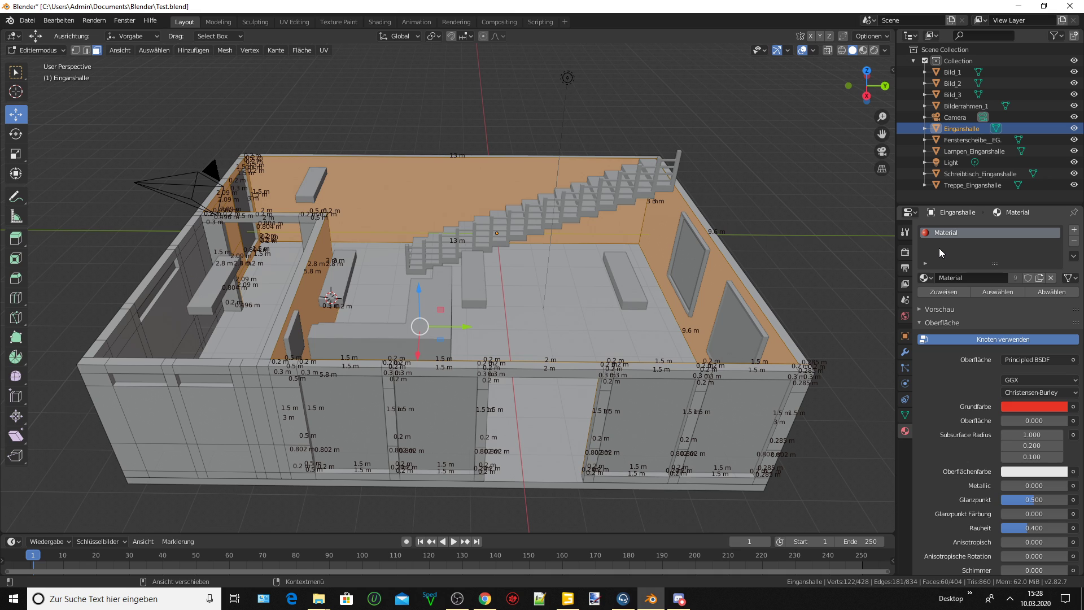
Shrink the selection, reset base colour to near-white (H 0.750, S 0.040, V 0.906), and select only the floor.
{"action": "key", "text": "ctrl+KP_Subtract"}
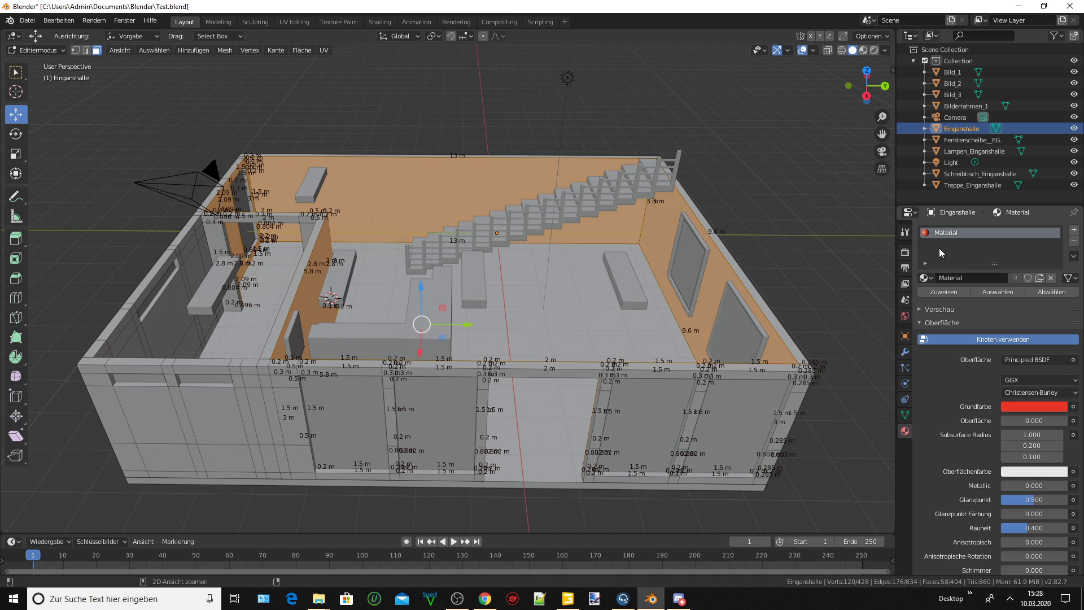
{"action": "key", "text": "ctrl+KP_Subtract"}
{"action": "key", "text": "ctrl+KP_Subtract"}
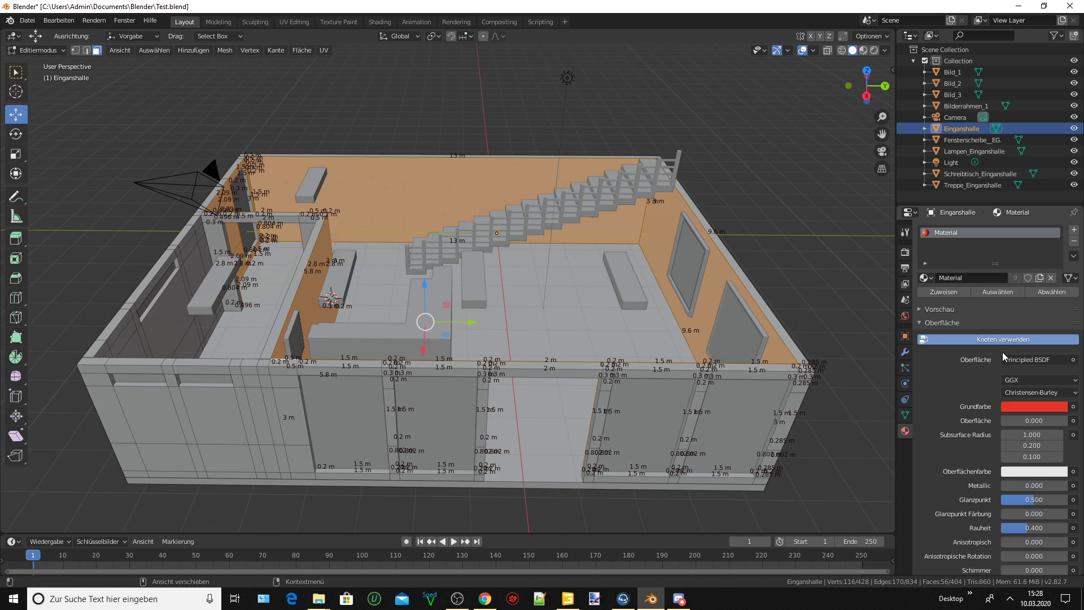
{"action": "left_click", "coordinate": [1024, 405]}
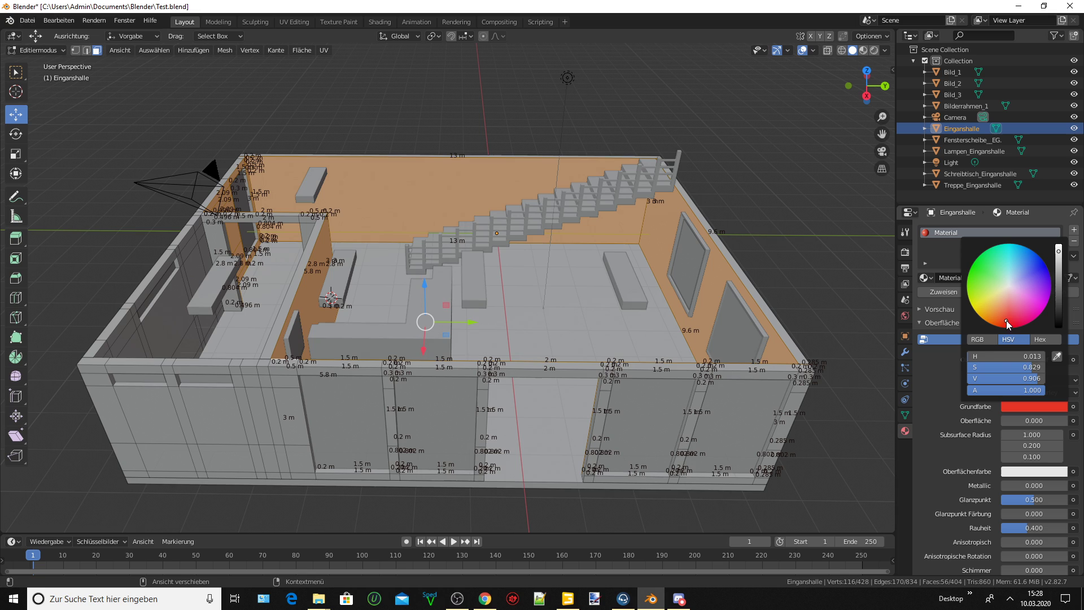
{"action": "left_click_drag", "start_coordinate": [1007, 321], "coordinate": [1011, 285]}
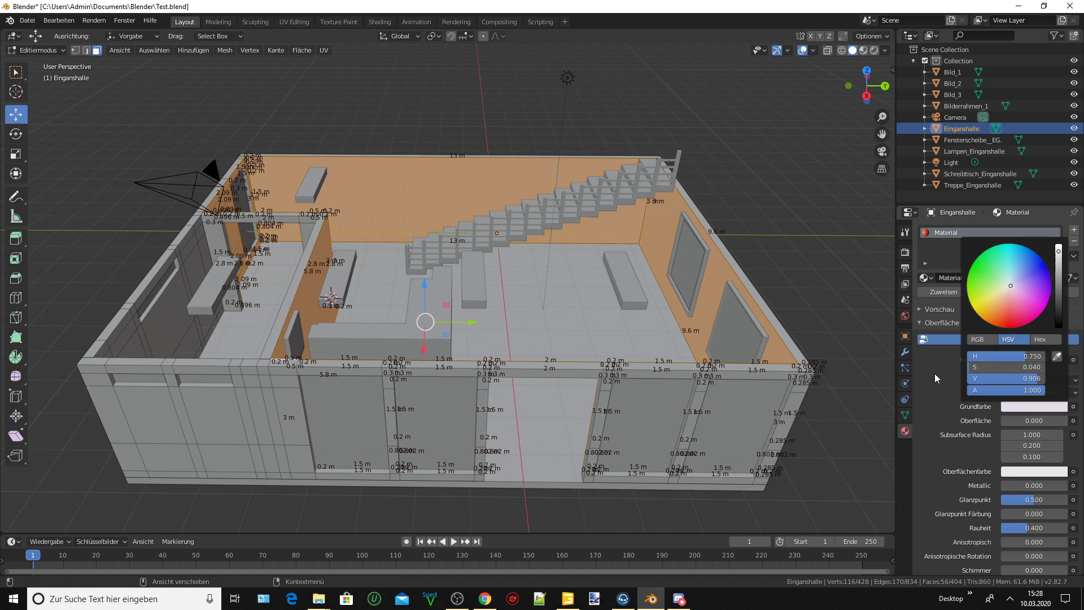
{"action": "left_click", "coordinate": [645, 301]}
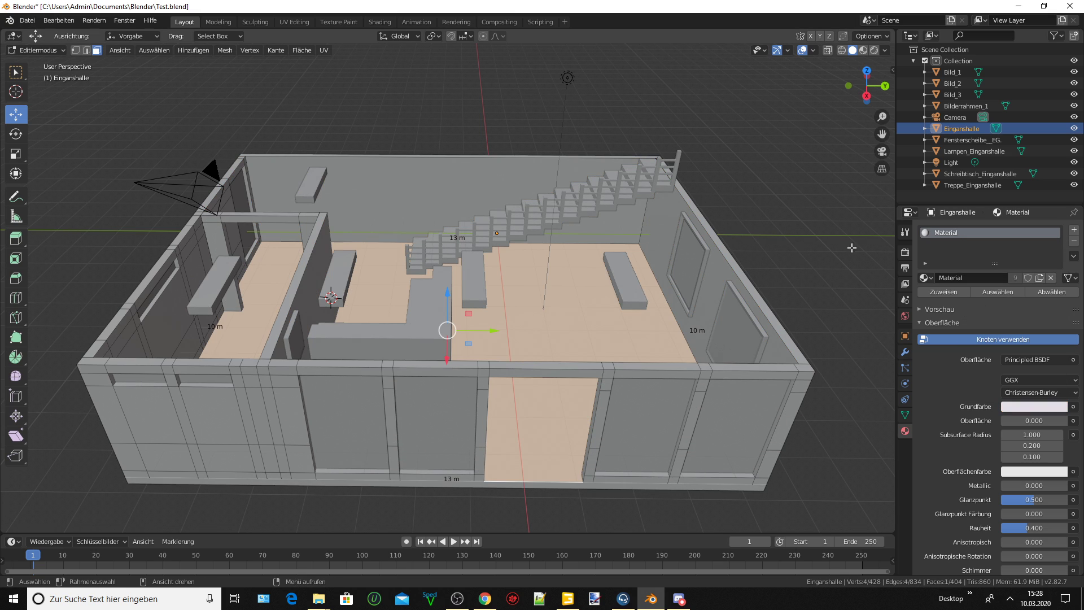
Add a second slot with a new Material.001 and make its base colour red.
{"action": "left_click", "coordinate": [1074, 230]}
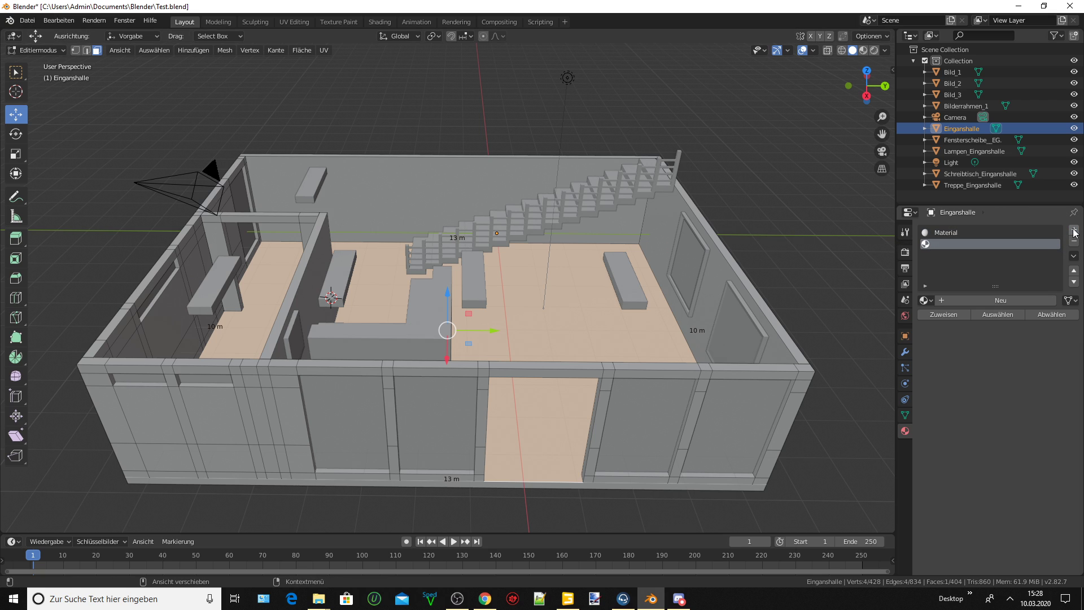
{"action": "left_click", "coordinate": [980, 301]}
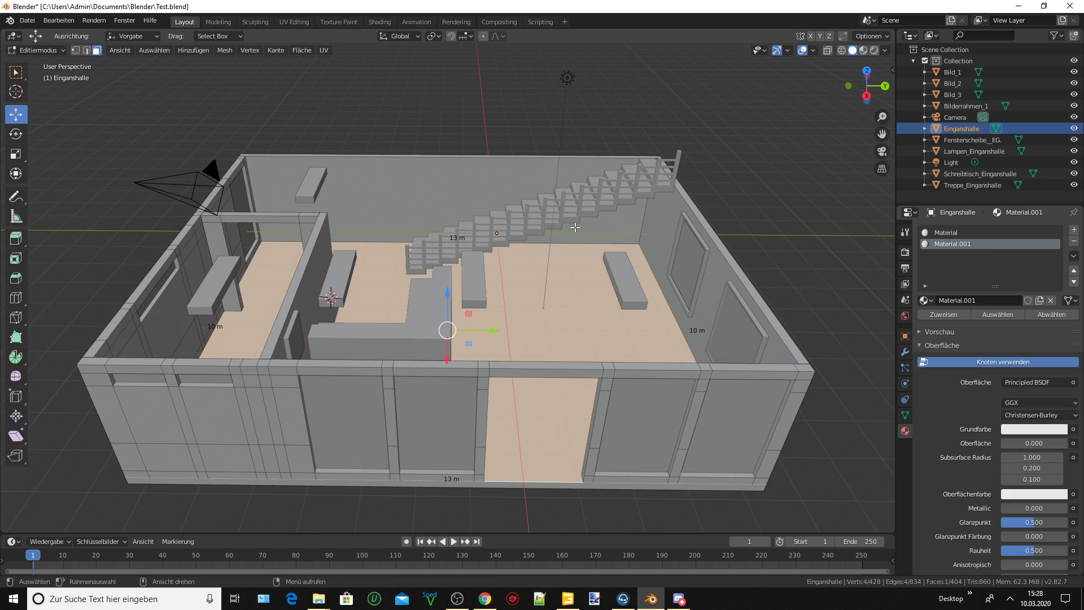
{"action": "left_click", "coordinate": [510, 183]}
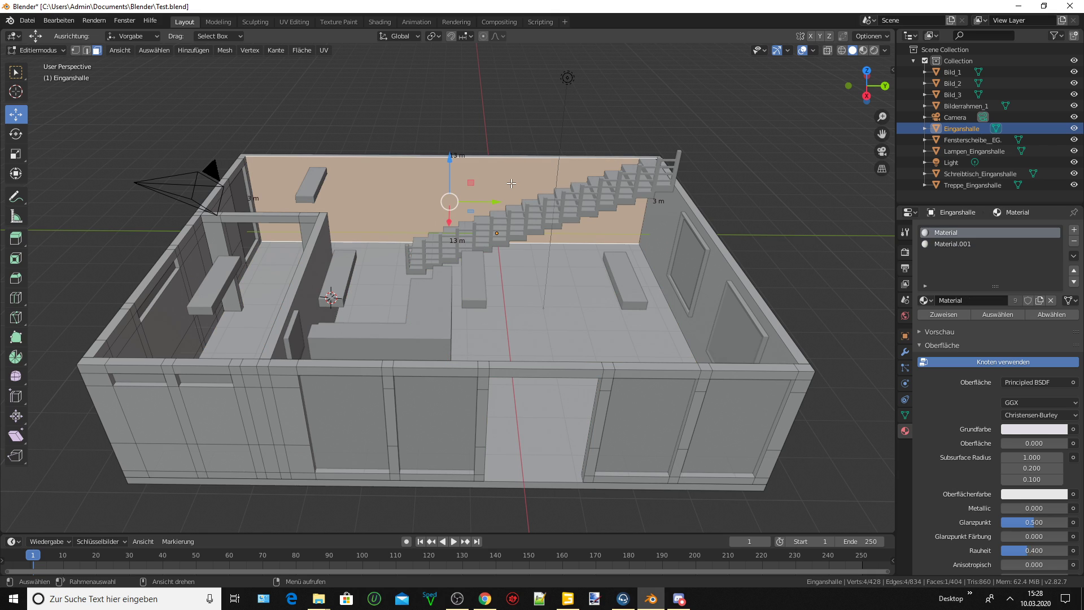
{"action": "left_click", "coordinate": [952, 244]}
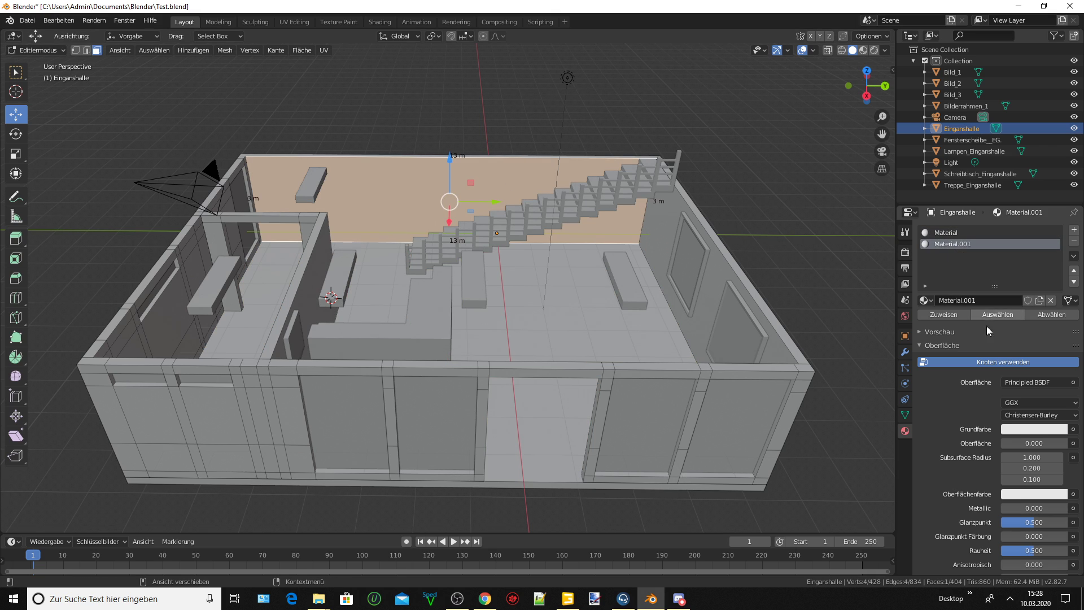
{"action": "left_click", "coordinate": [1030, 429]}
{"action": "mouse_move", "coordinate": [1011, 308]}
{"action": "left_mouse_down"}
{"action": "mouse_move", "coordinate": [1021, 348]}
{"action": "mouse_move", "coordinate": [1006, 344]}
{"action": "left_mouse_up"}
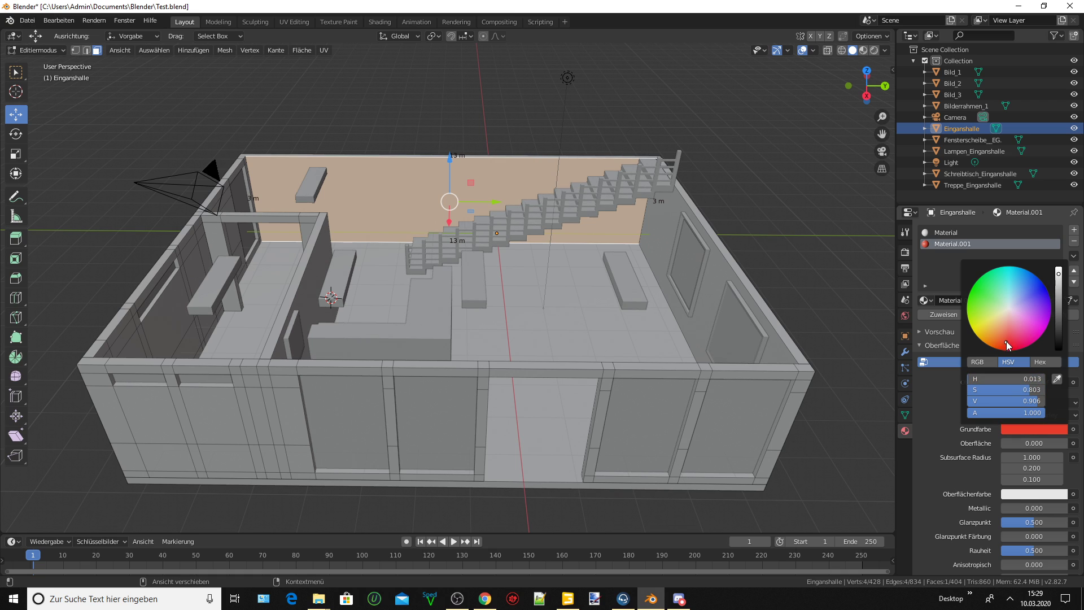
Remove the red Material.001 slot so only Material remains, and reselect the back wall face.
{"action": "right_click", "coordinate": [949, 244]}
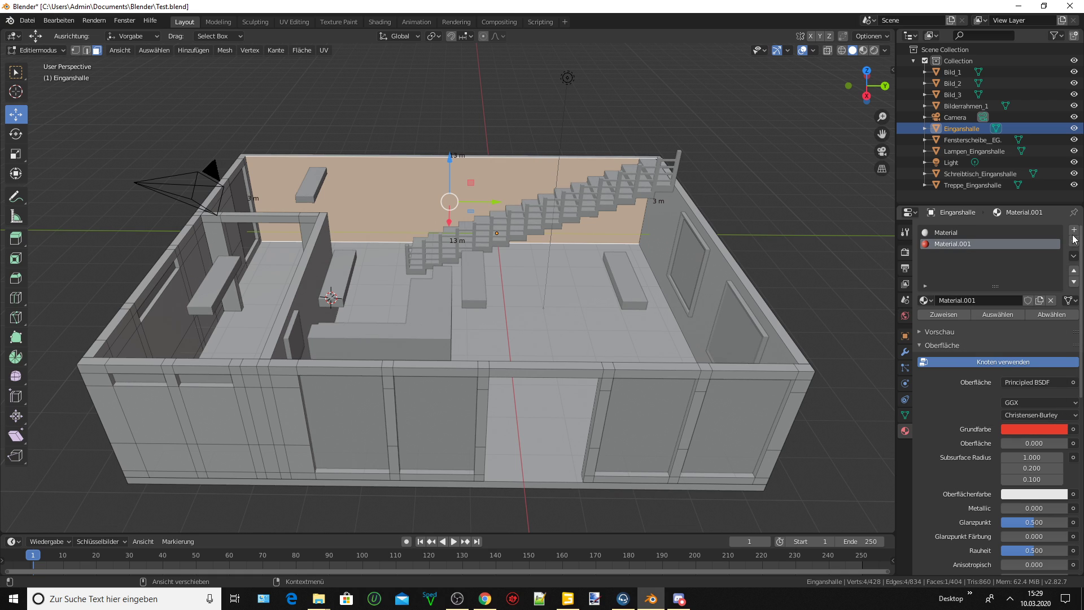
{"action": "left_click", "coordinate": [1072, 243]}
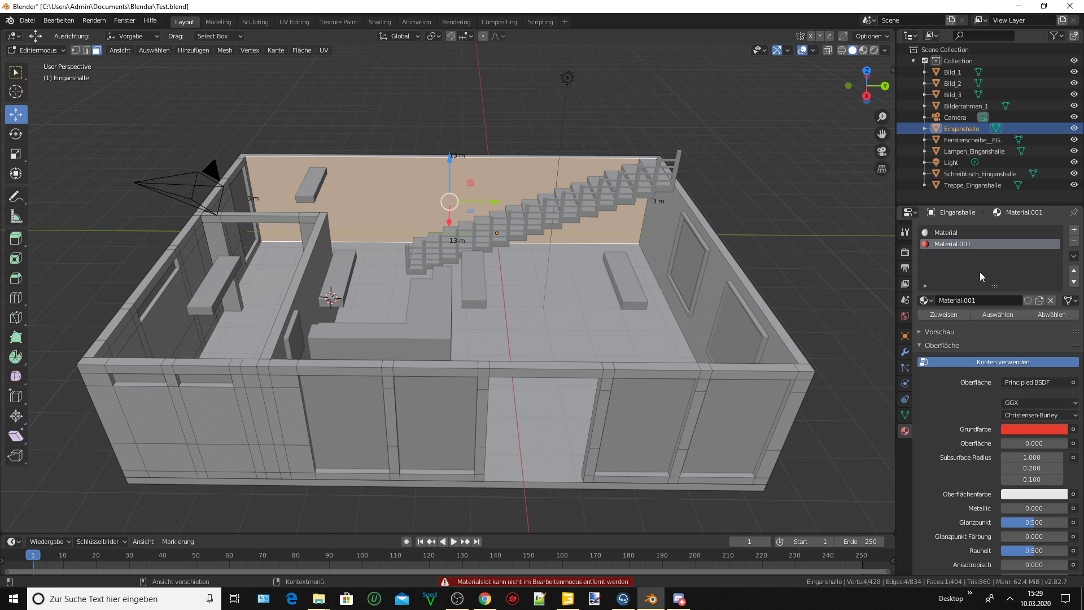
{"action": "right_click", "coordinate": [960, 246]}
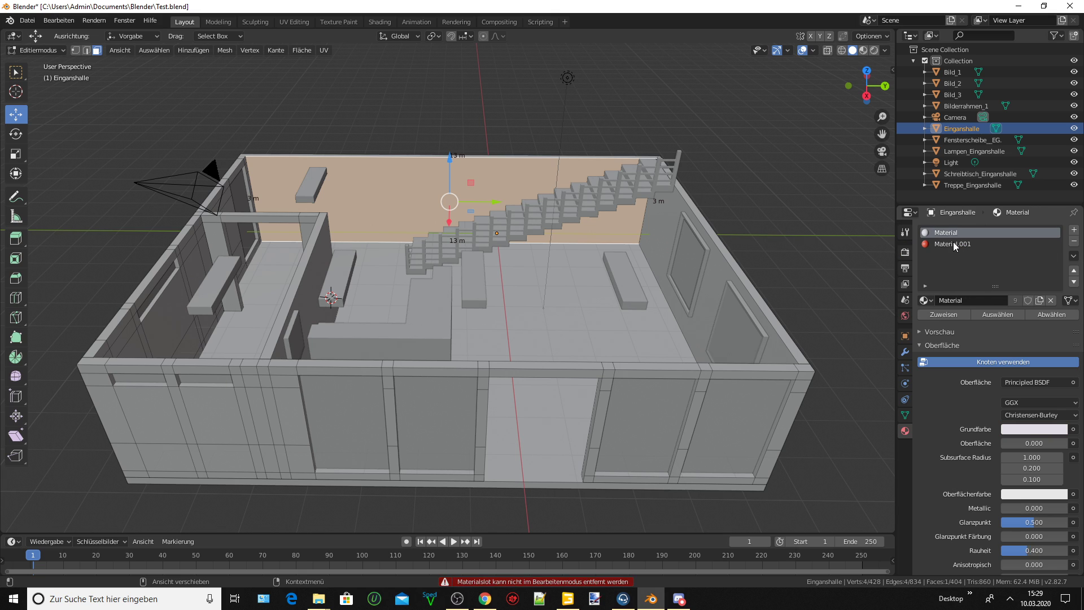
{"action": "key", "text": "ctrl+z"}
{"action": "key", "text": "ctrl+z"}
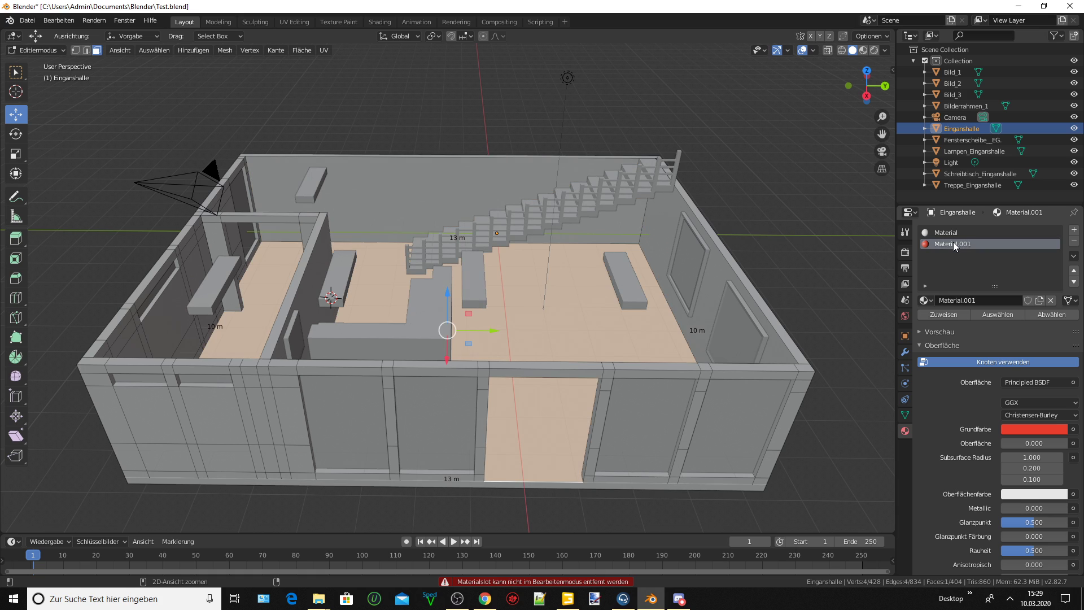
{"action": "left_click", "coordinate": [529, 199]}
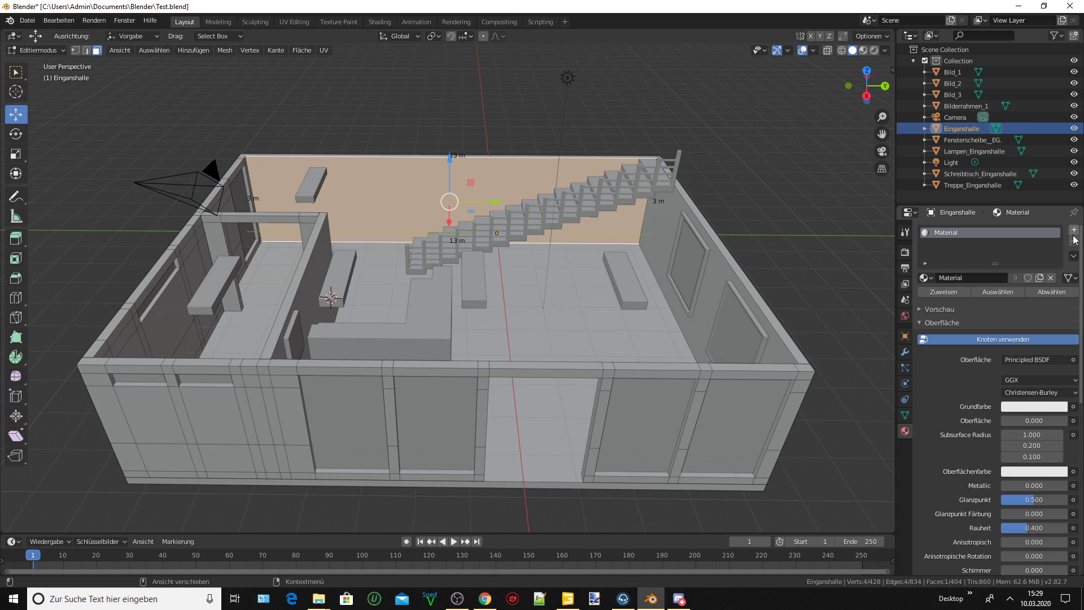
Create a new green Material.001 in a fresh slot and assign it to the selected face.
{"action": "left_click", "coordinate": [1074, 230]}
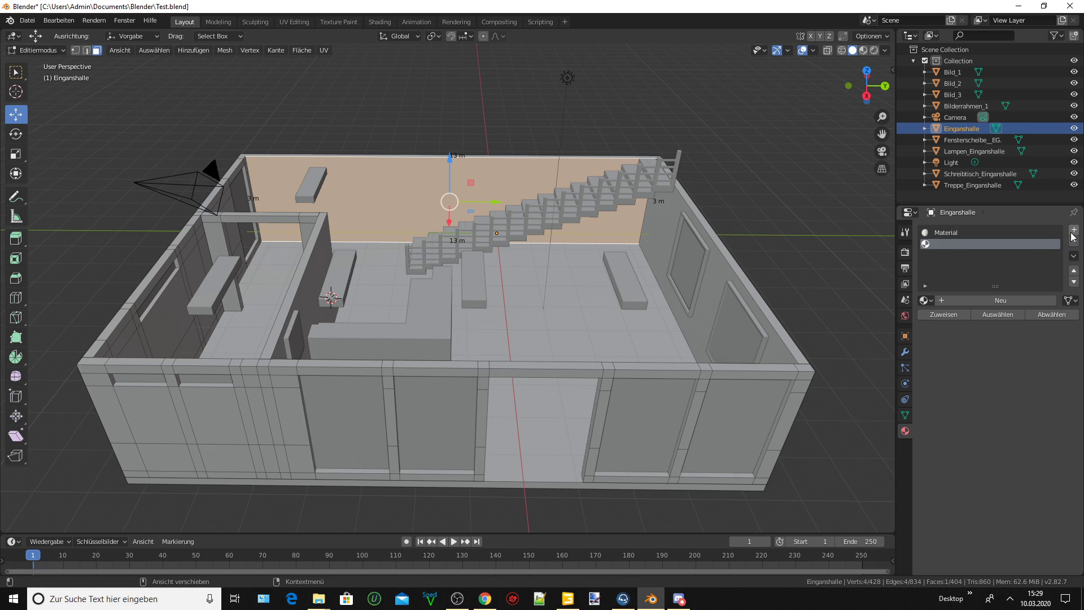
{"action": "left_click", "coordinate": [960, 300]}
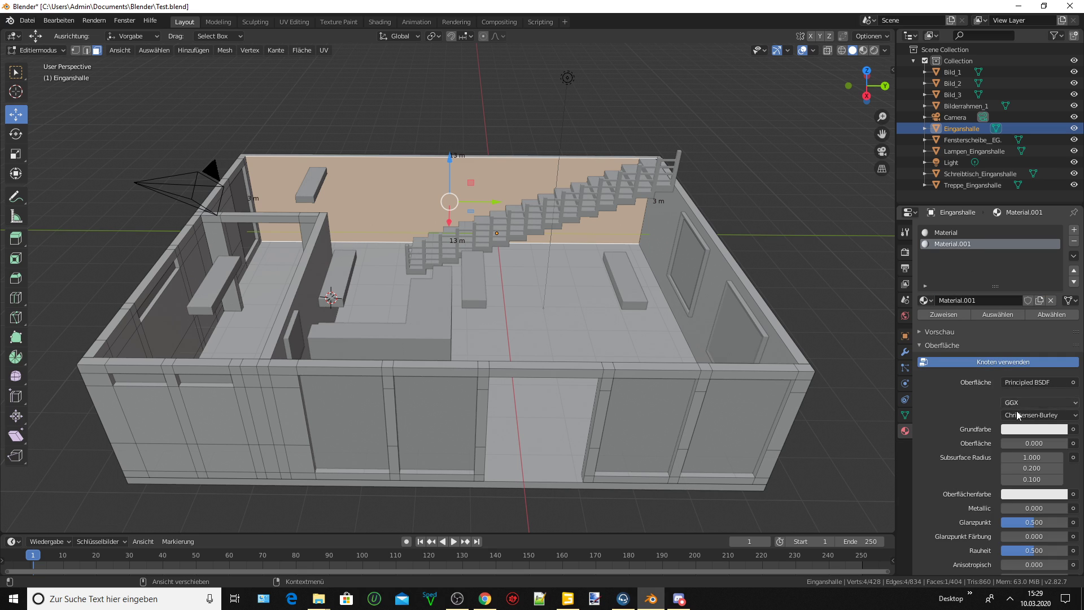
{"action": "left_click", "coordinate": [1023, 429]}
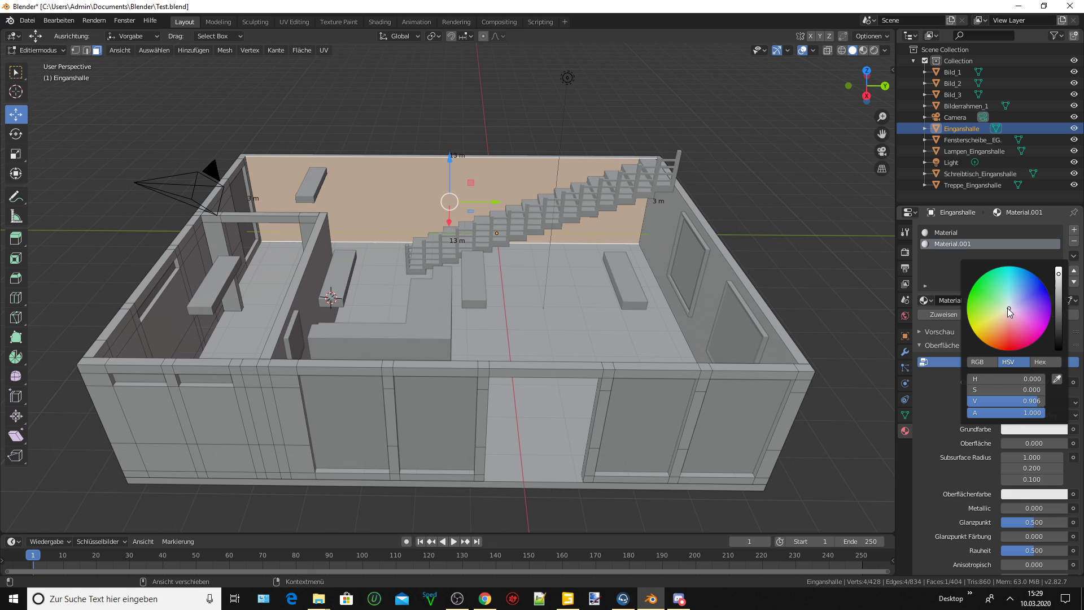
{"action": "left_click_drag", "start_coordinate": [1007, 307], "coordinate": [975, 291]}
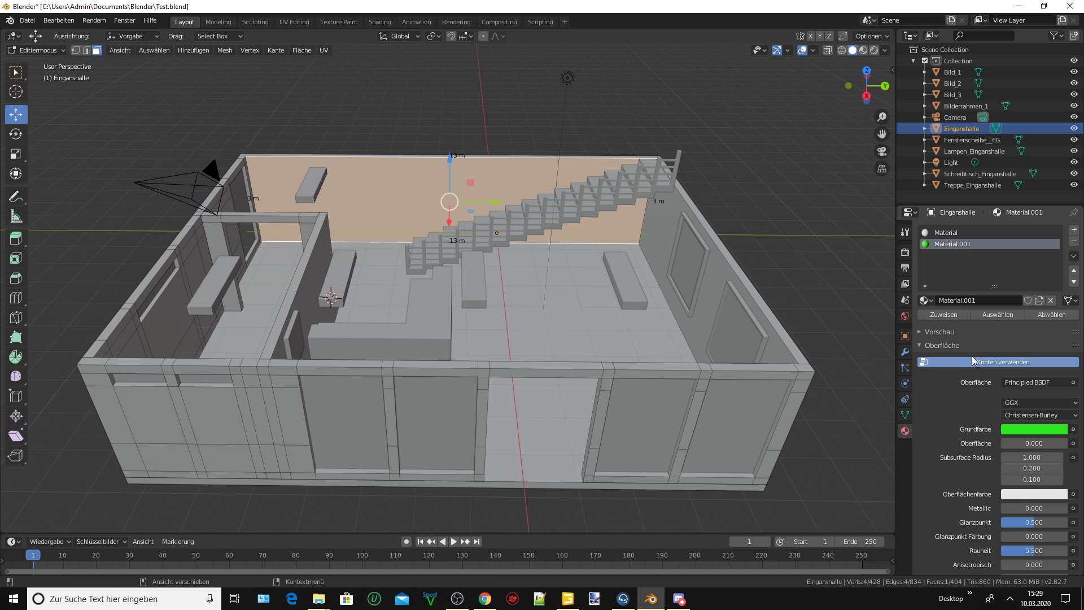
{"action": "left_click", "coordinate": [962, 314]}
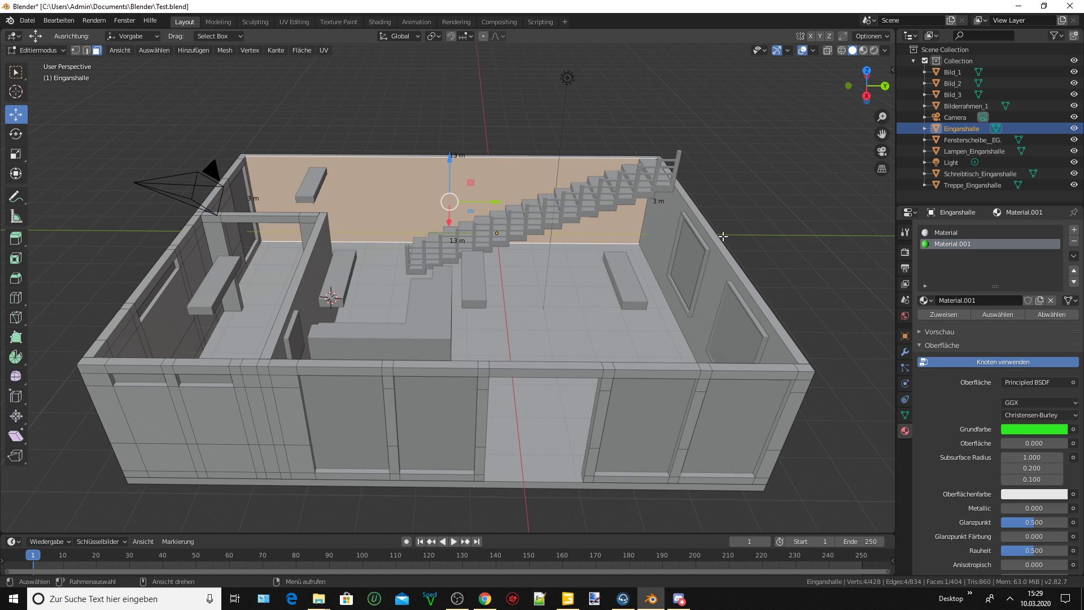
Reselect the back wall face and assign green Material.001 to it, then zoom out to the room.
{"action": "left_click", "coordinate": [670, 232]}
{"action": "scroll", "coordinate": [670, 231], "scroll_direction": "up", "scroll_amount": 4}
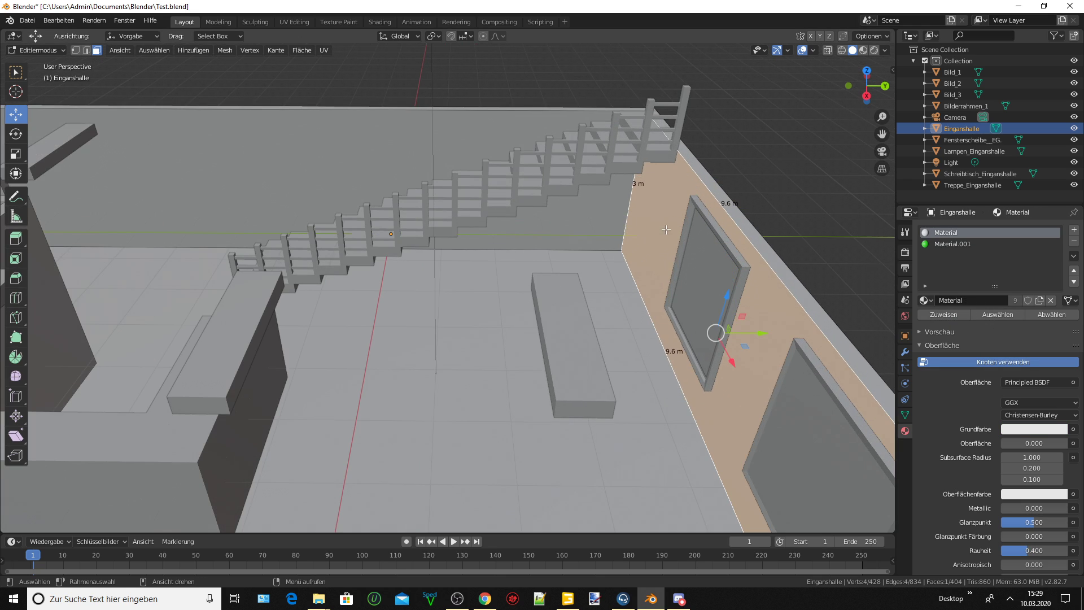
{"action": "left_click", "coordinate": [463, 130]}
{"action": "left_click", "coordinate": [934, 245]}
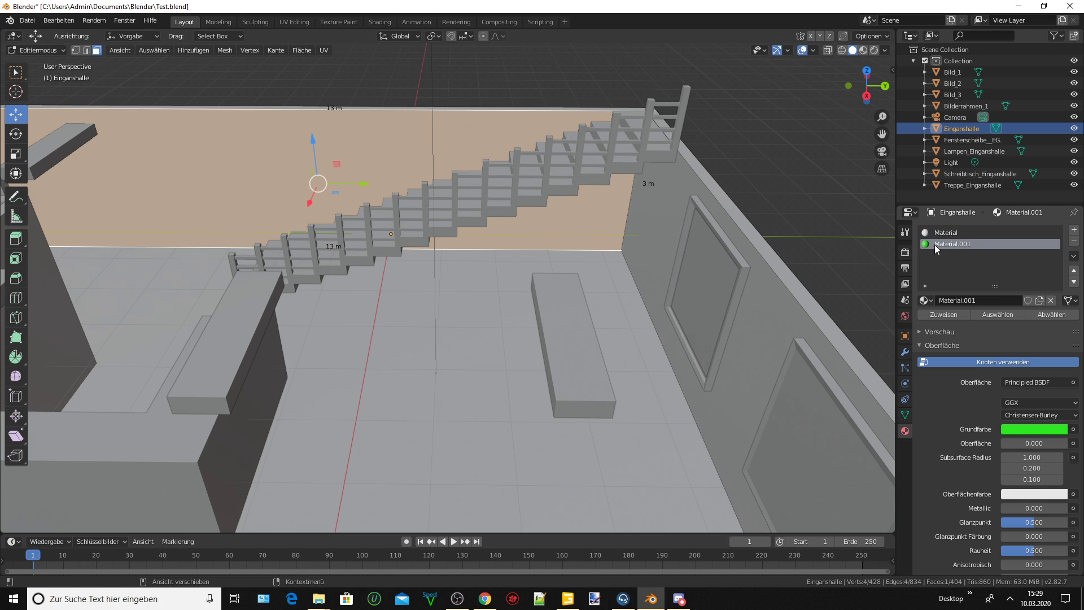
{"action": "left_click", "coordinate": [950, 315]}
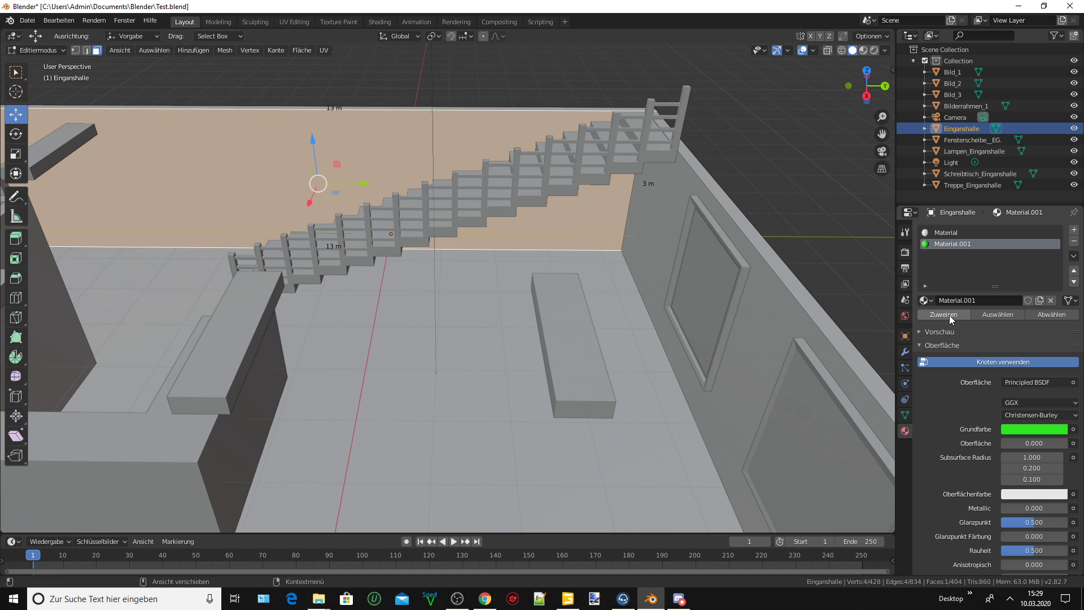
{"action": "scroll", "coordinate": [489, 202], "scroll_direction": "down", "scroll_amount": 2}
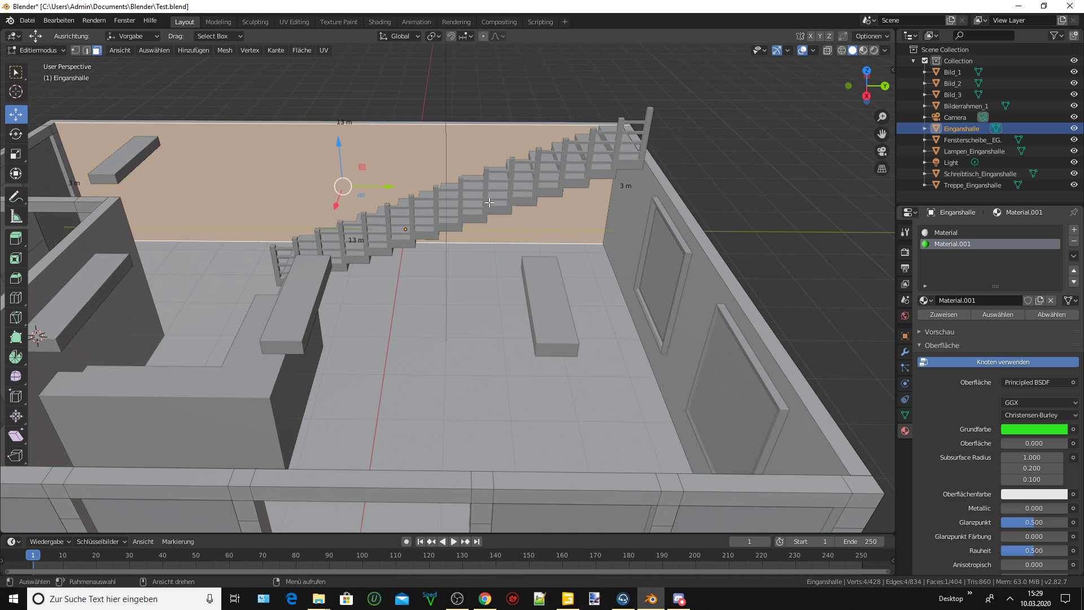
{"action": "scroll", "coordinate": [489, 202], "scroll_direction": "down", "scroll_amount": 2}
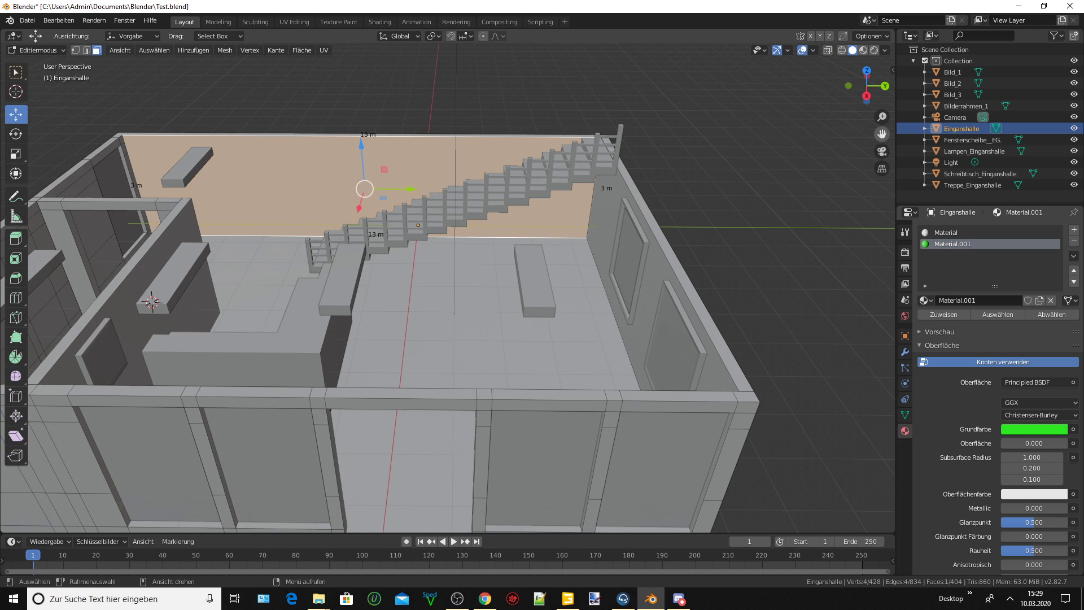
{"action": "left_click_drag", "start_coordinate": [882, 133], "coordinate": [887, 142]}
Switch to Rendered shading and lighten Material.001's green, nudging its hue to 0.366.
{"action": "left_click", "coordinate": [874, 51]}
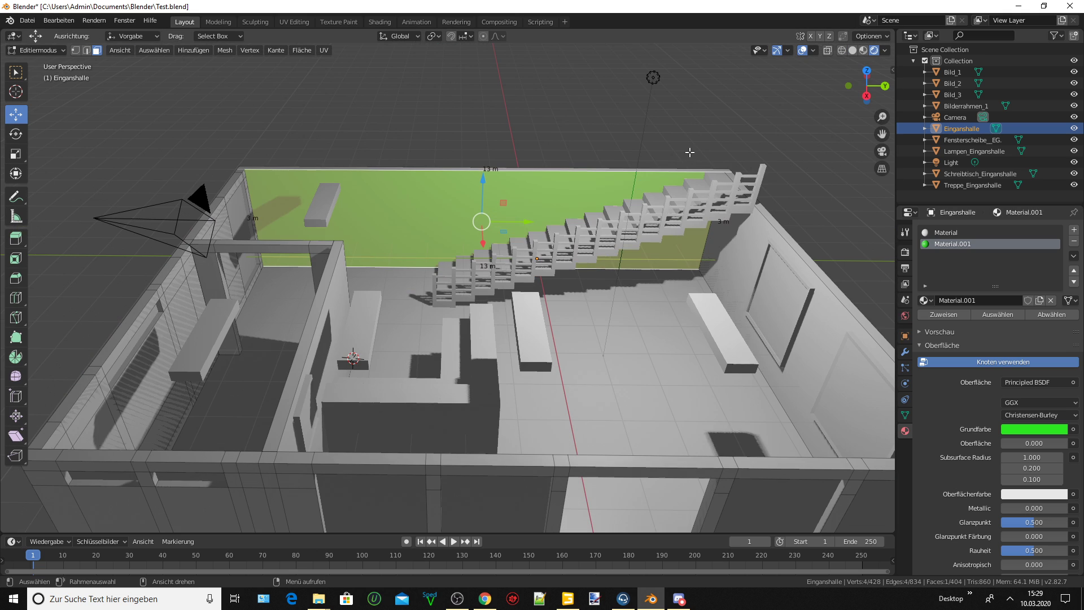
{"action": "left_click", "coordinate": [726, 255]}
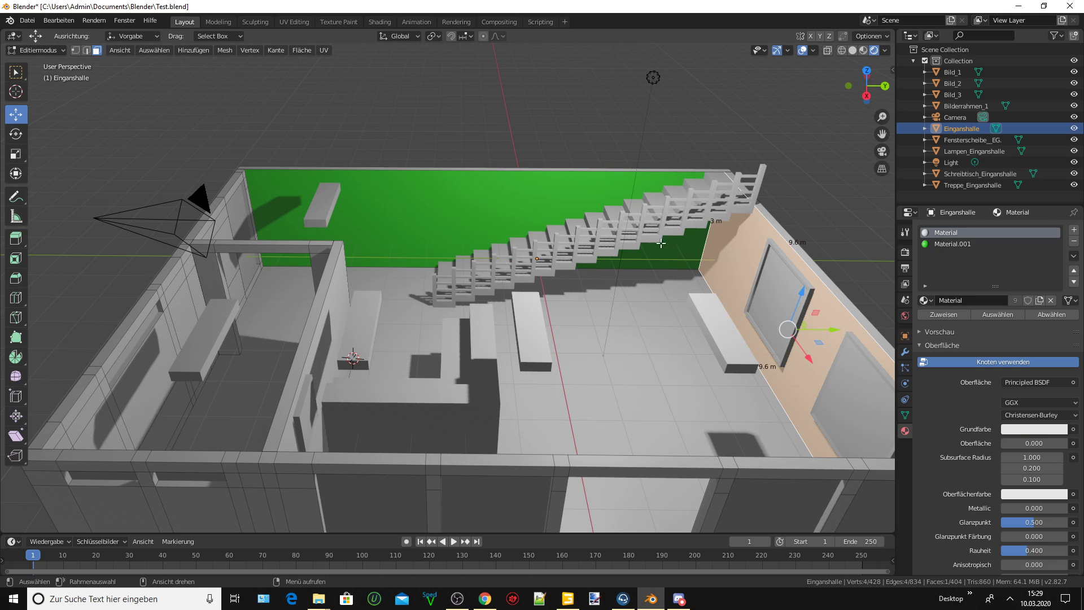
{"action": "mouse_move", "coordinate": [726, 255]}
{"action": "middle_mouse_down"}
{"action": "mouse_move", "coordinate": [856, 134]}
{"action": "mouse_move", "coordinate": [494, 225]}
{"action": "middle_mouse_up"}
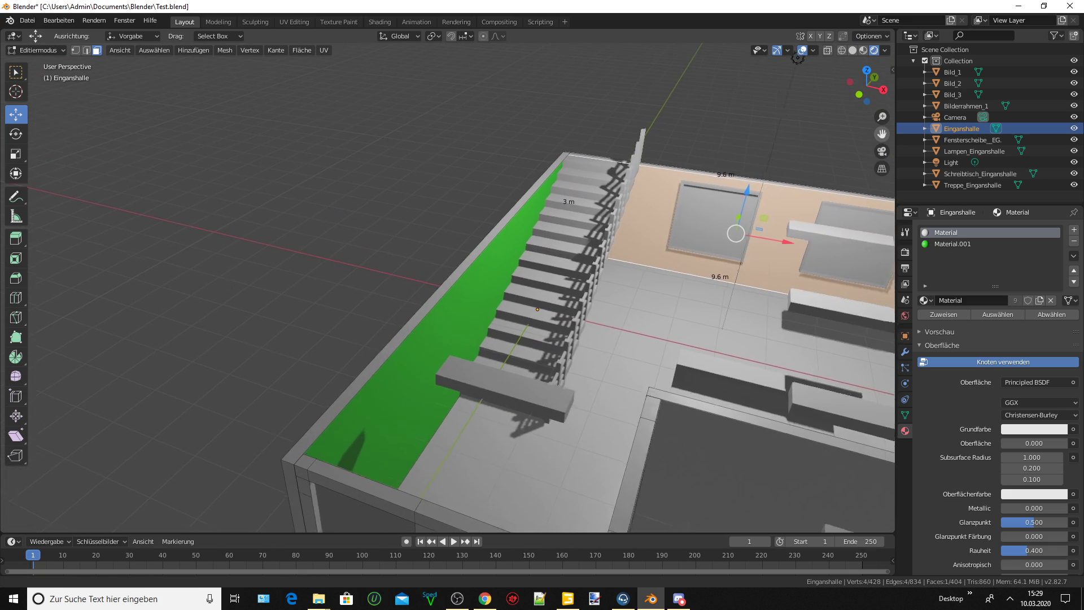
{"action": "left_click", "coordinate": [341, 238]}
{"action": "scroll", "coordinate": [340, 238], "scroll_direction": "up", "scroll_amount": 2}
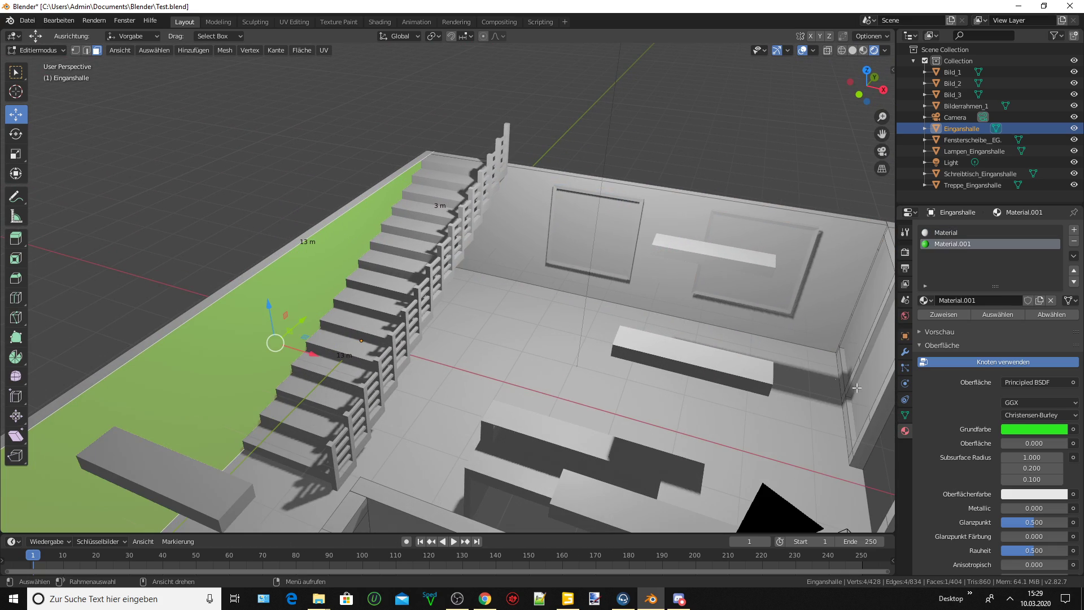
{"action": "left_click", "coordinate": [1031, 429]}
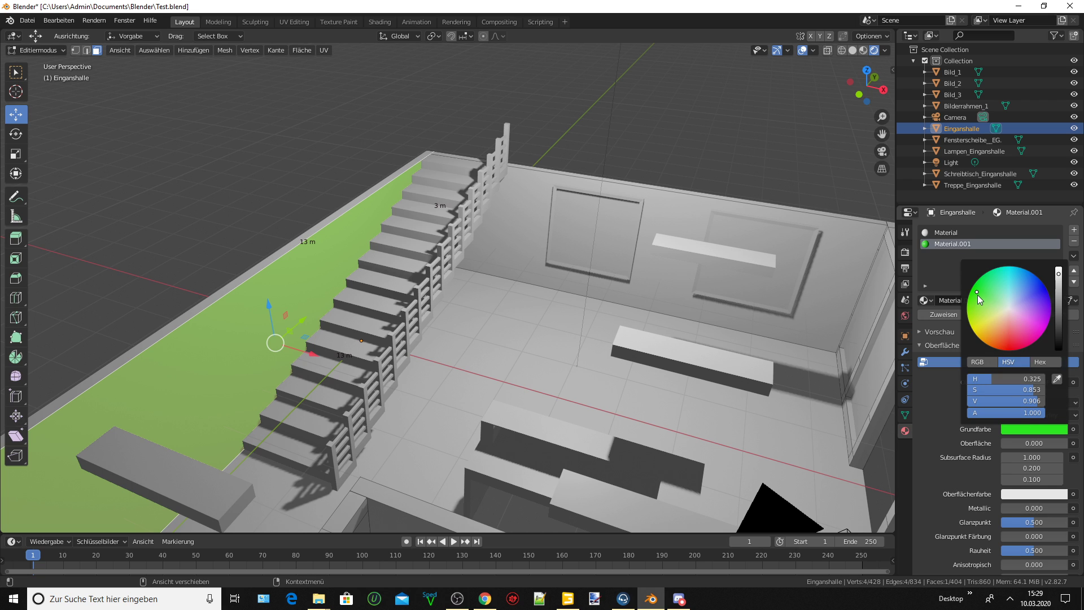
{"action": "left_click_drag", "start_coordinate": [977, 292], "coordinate": [990, 296]}
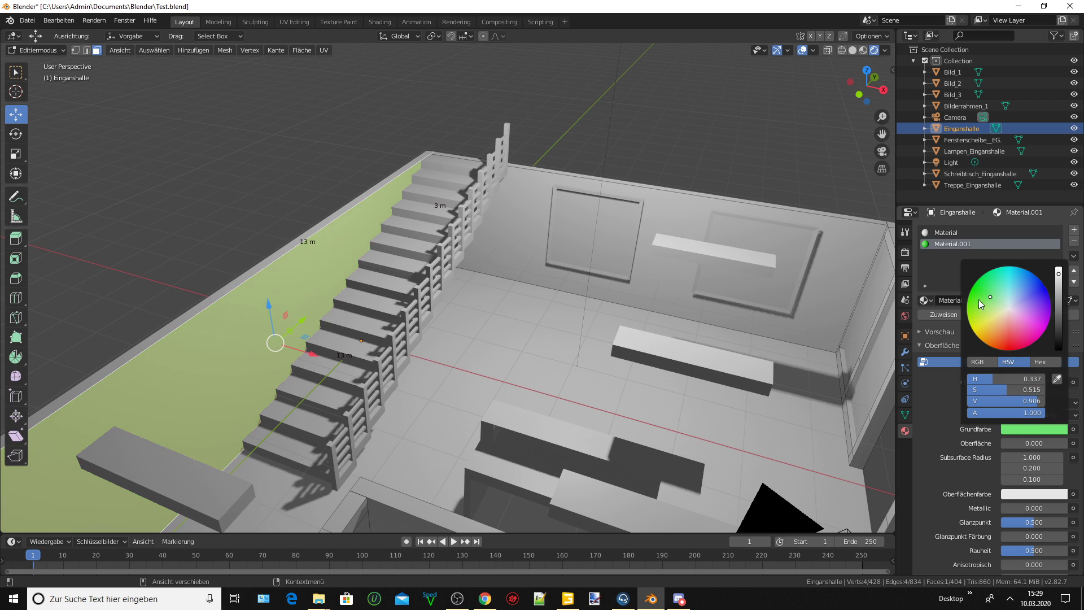
{"action": "left_click", "coordinate": [686, 258]}
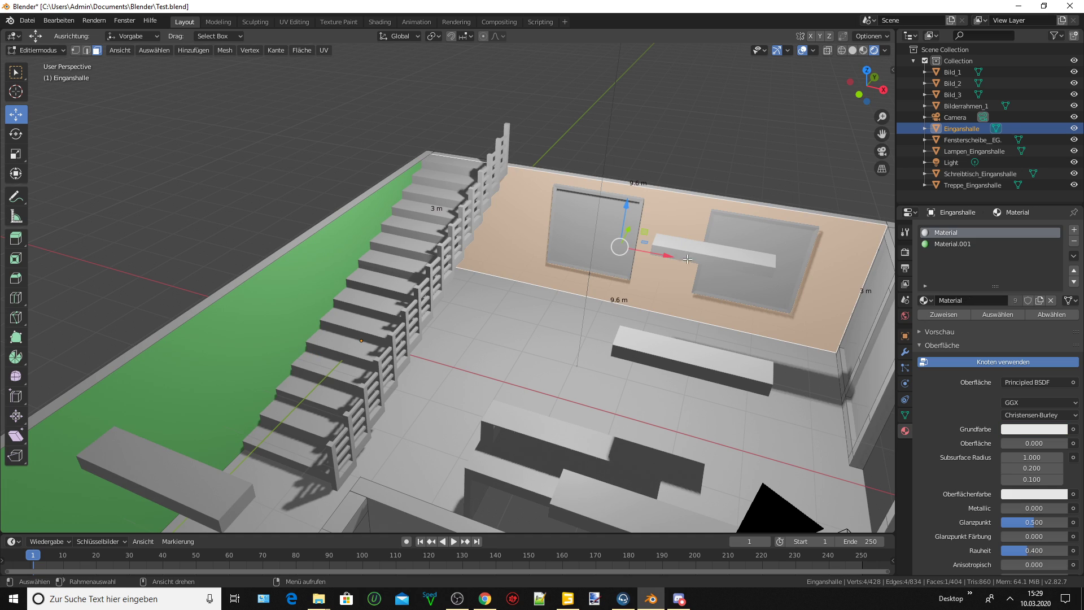
{"action": "left_click", "coordinate": [349, 282]}
{"action": "left_click", "coordinate": [1011, 429]}
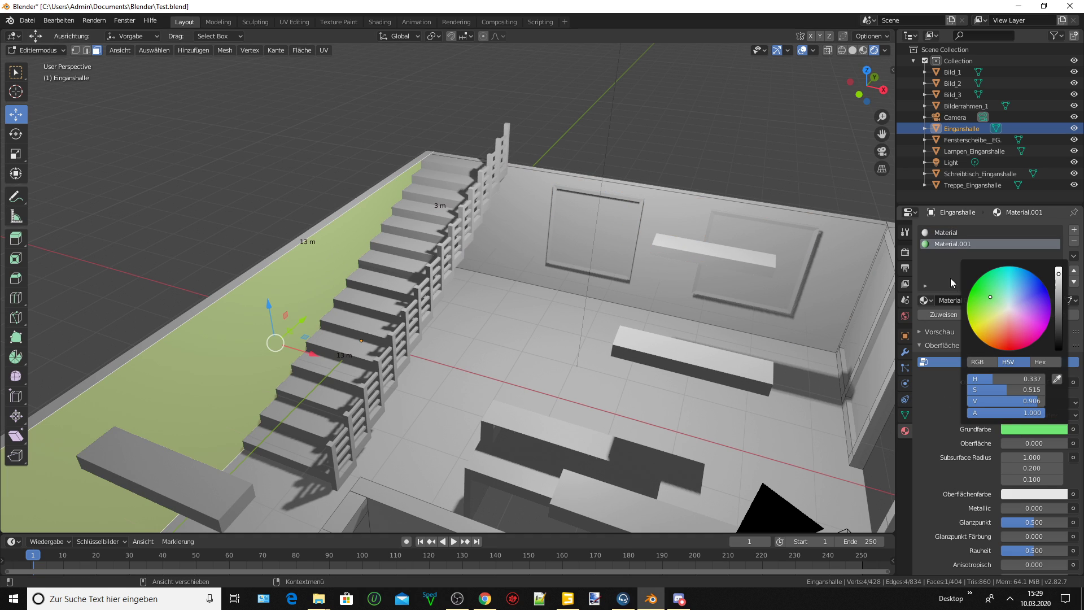
{"action": "left_click_drag", "start_coordinate": [991, 296], "coordinate": [995, 291]}
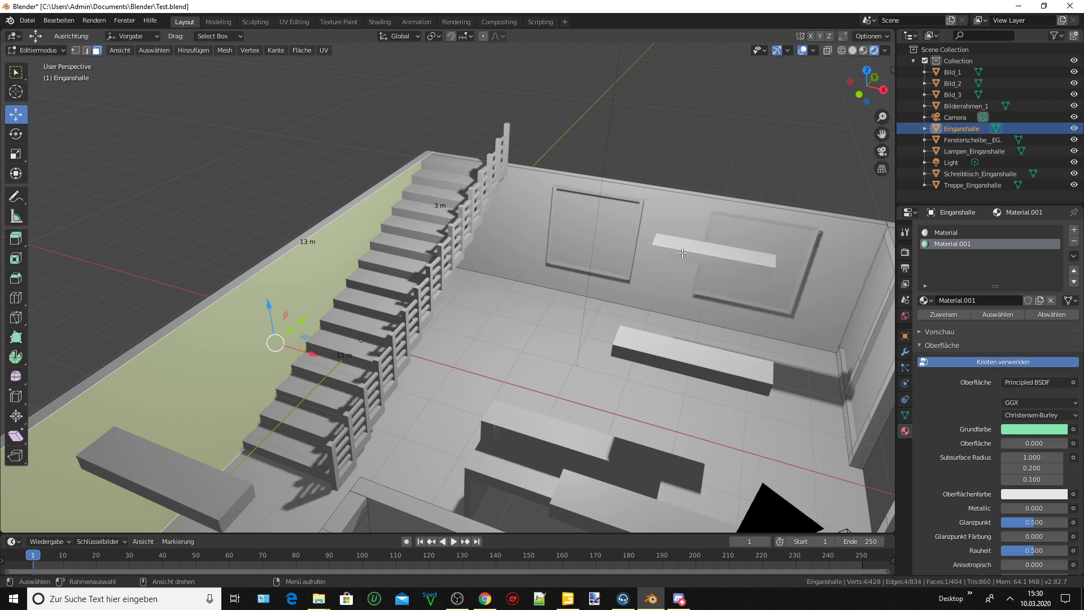
Assign light green Material.001 to the wall with the two windows.
{"action": "left_click", "coordinate": [672, 312]}
{"action": "middle_click_drag", "start_coordinate": [671, 312], "coordinate": [551, 323]}
{"action": "scroll", "coordinate": [551, 323], "scroll_direction": "up", "scroll_amount": 2}
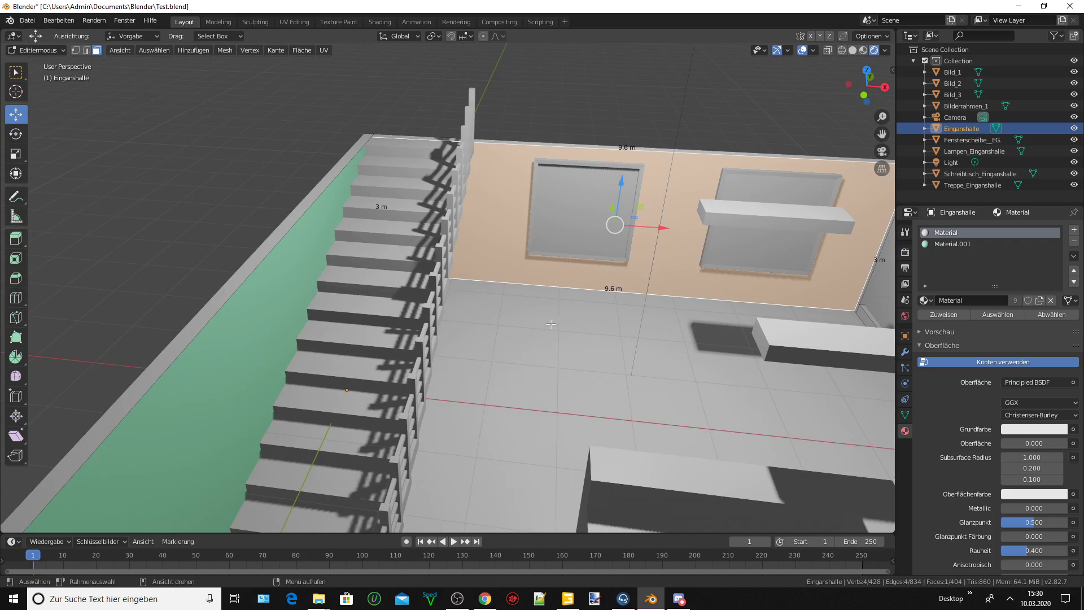
{"action": "left_click", "coordinate": [941, 244]}
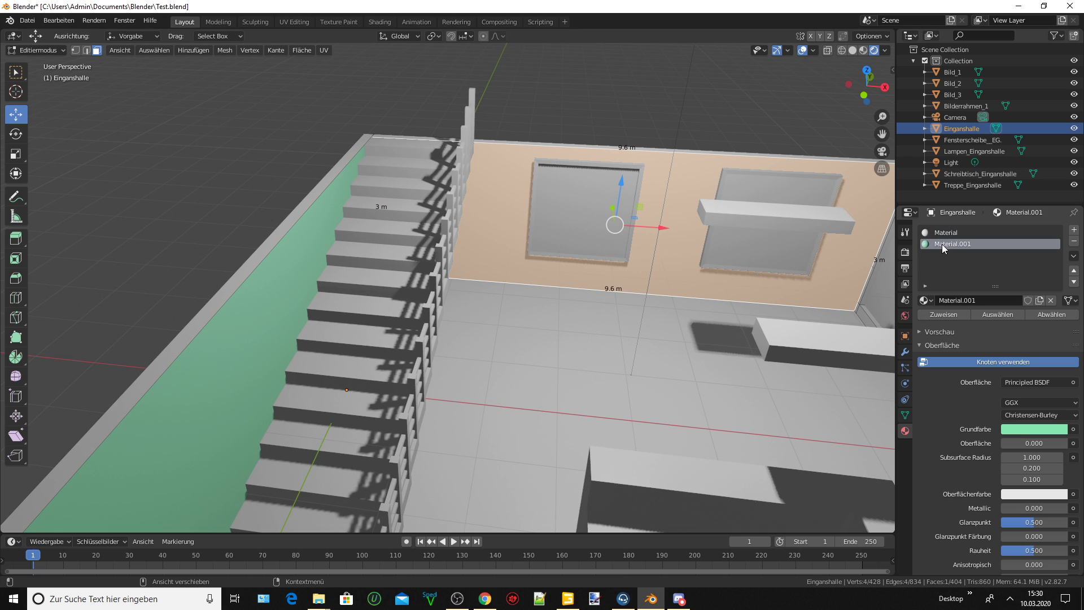
{"action": "left_click", "coordinate": [943, 314]}
{"action": "scroll", "coordinate": [715, 230], "scroll_direction": "down", "scroll_amount": 3}
{"action": "middle_click_drag", "start_coordinate": [715, 231], "coordinate": [753, 198]}
{"action": "scroll", "coordinate": [753, 197], "scroll_direction": "up", "scroll_amount": 2}
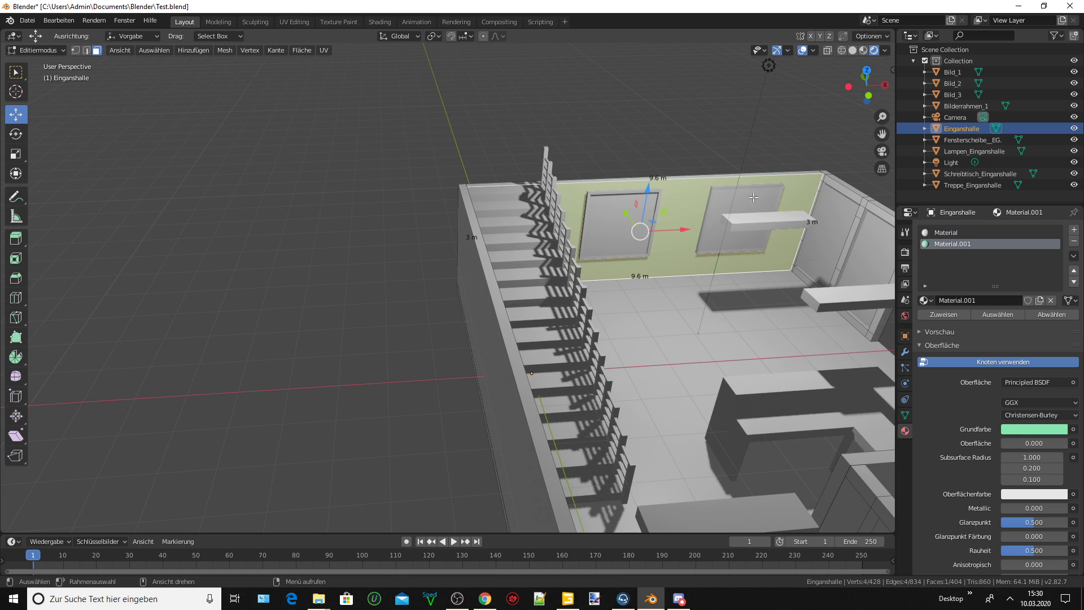
{"action": "left_click", "coordinate": [842, 184]}
{"action": "left_click_drag", "start_coordinate": [881, 134], "coordinate": [694, 141]}
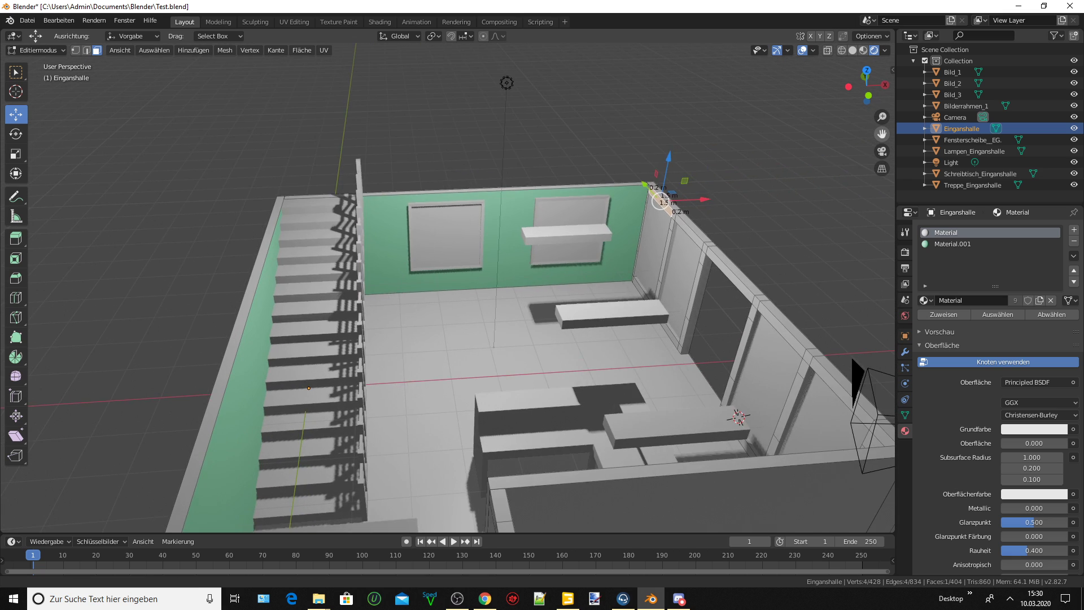
{"action": "scroll", "coordinate": [661, 222], "scroll_direction": "up", "scroll_amount": 4}
{"action": "mouse_move", "coordinate": [609, 220]}
{"action": "middle_mouse_down"}
{"action": "mouse_move", "coordinate": [661, 222]}
{"action": "mouse_move", "coordinate": [566, 209]}
{"action": "middle_mouse_up"}
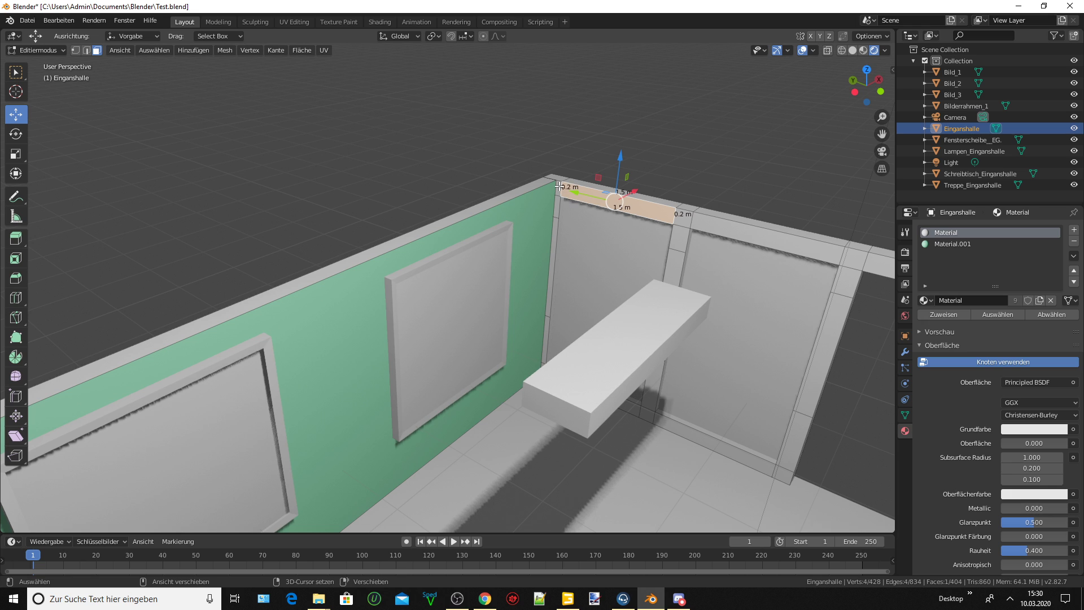
{"action": "left_click", "coordinate": [562, 186], "text": "shift"}
{"action": "left_click", "coordinate": [551, 238], "text": "shift"}
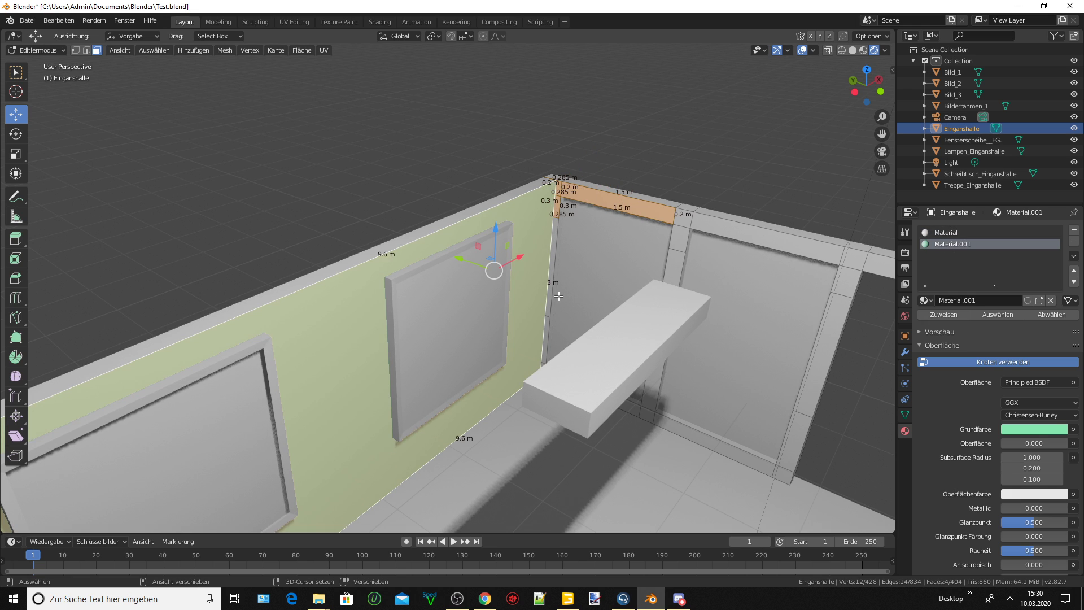
{"action": "left_click", "coordinate": [547, 260], "text": "shift"}
{"action": "left_click", "coordinate": [543, 283], "text": "shift"}
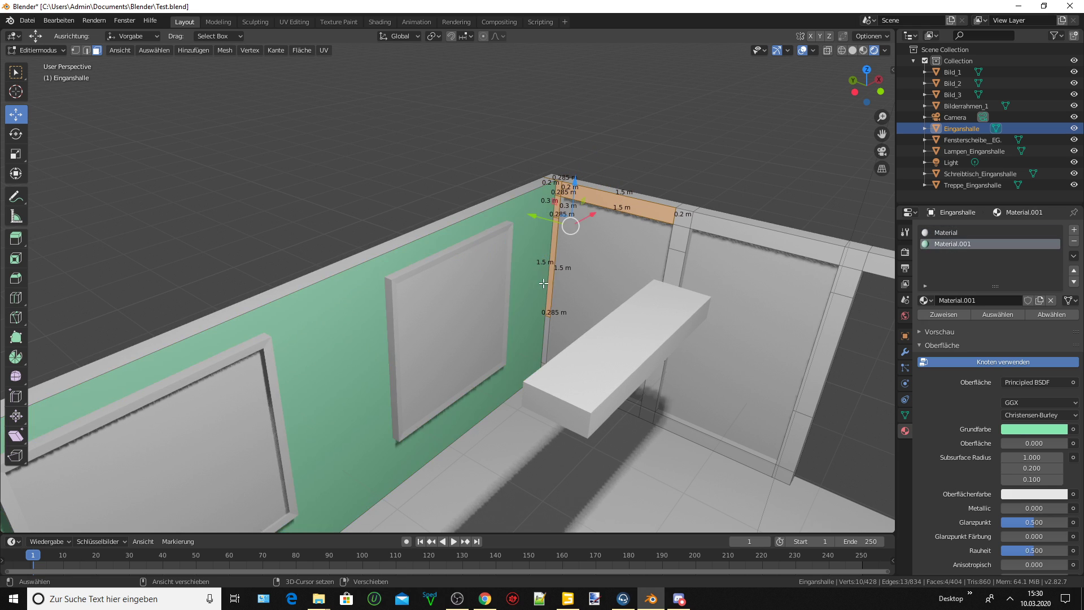
{"action": "left_click", "coordinate": [546, 331], "text": "shift"}
{"action": "middle_click_drag", "start_coordinate": [548, 350], "coordinate": [574, 348], "text": "shift"}
{"action": "left_click", "coordinate": [574, 348], "text": "shift"}
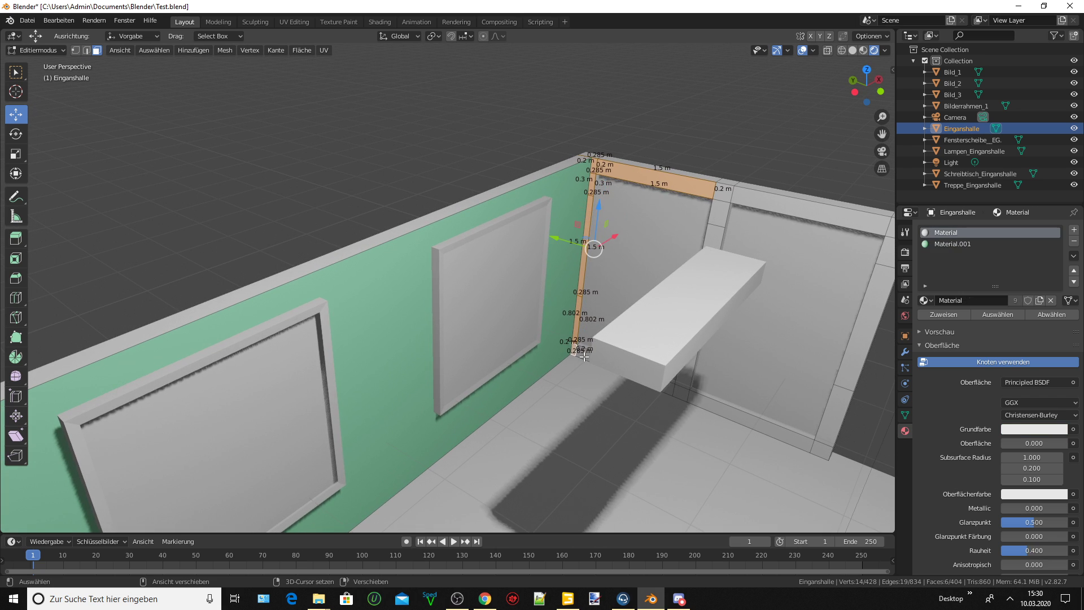
{"action": "left_click", "coordinate": [694, 384], "text": "shift"}
{"action": "left_click", "coordinate": [684, 390], "text": "shift"}
{"action": "left_click", "coordinate": [708, 318], "text": "shift"}
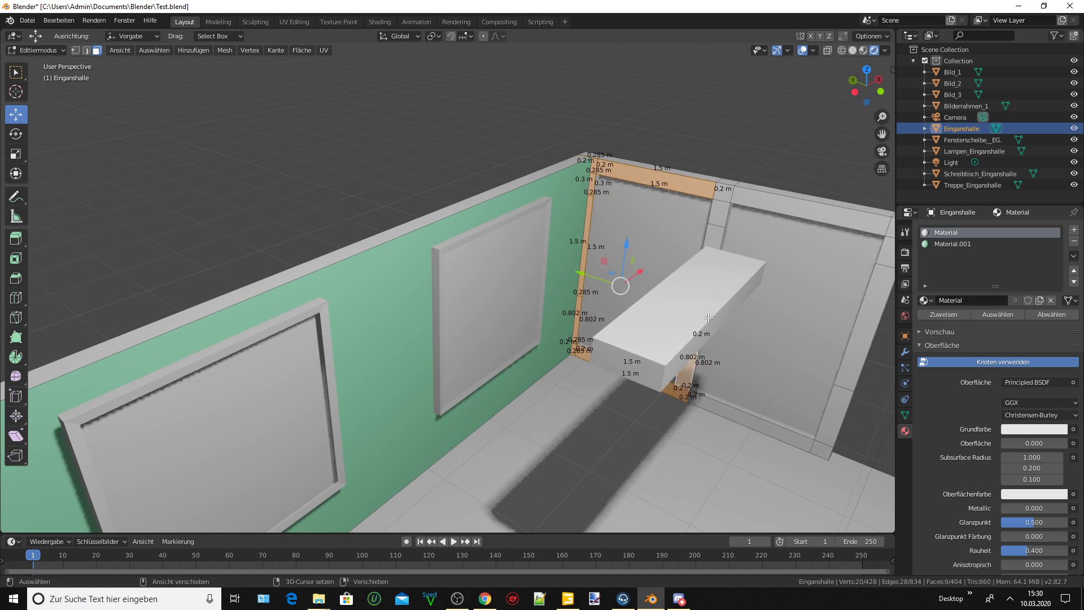
{"action": "left_click", "coordinate": [717, 246], "text": "shift"}
{"action": "left_click", "coordinate": [729, 184], "text": "shift"}
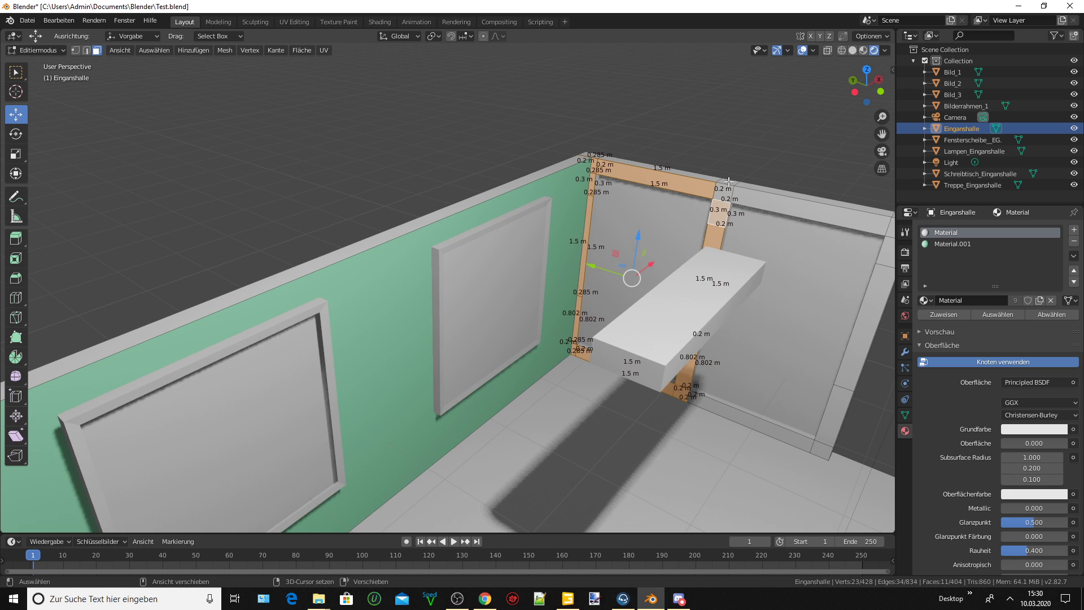
{"action": "left_click", "coordinate": [732, 192], "text": "shift"}
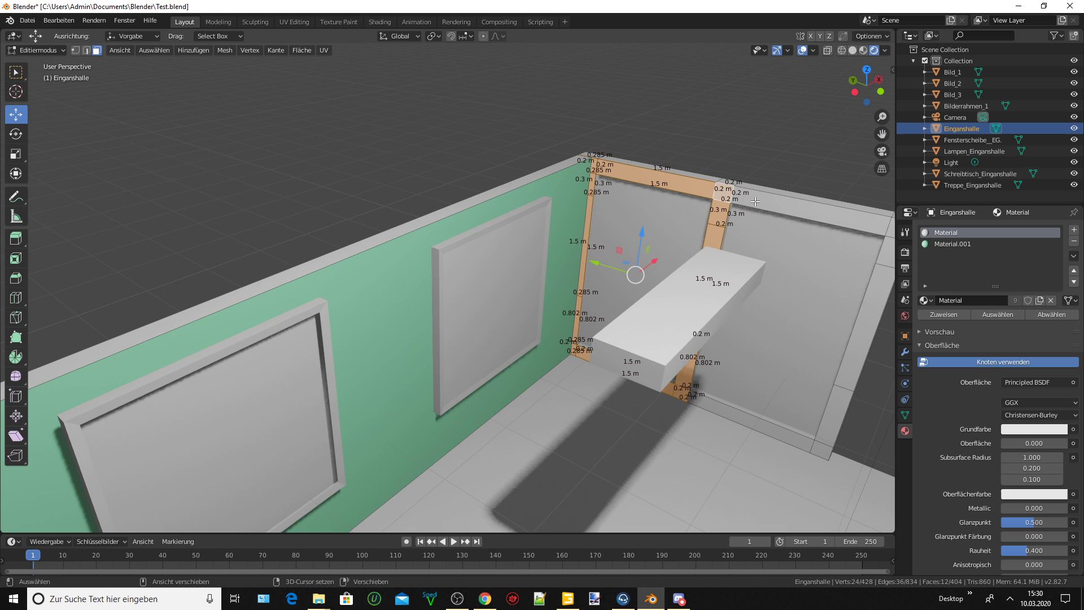
{"action": "left_click", "coordinate": [802, 208], "text": "shift"}
{"action": "left_click", "coordinate": [746, 422], "text": "shift"}
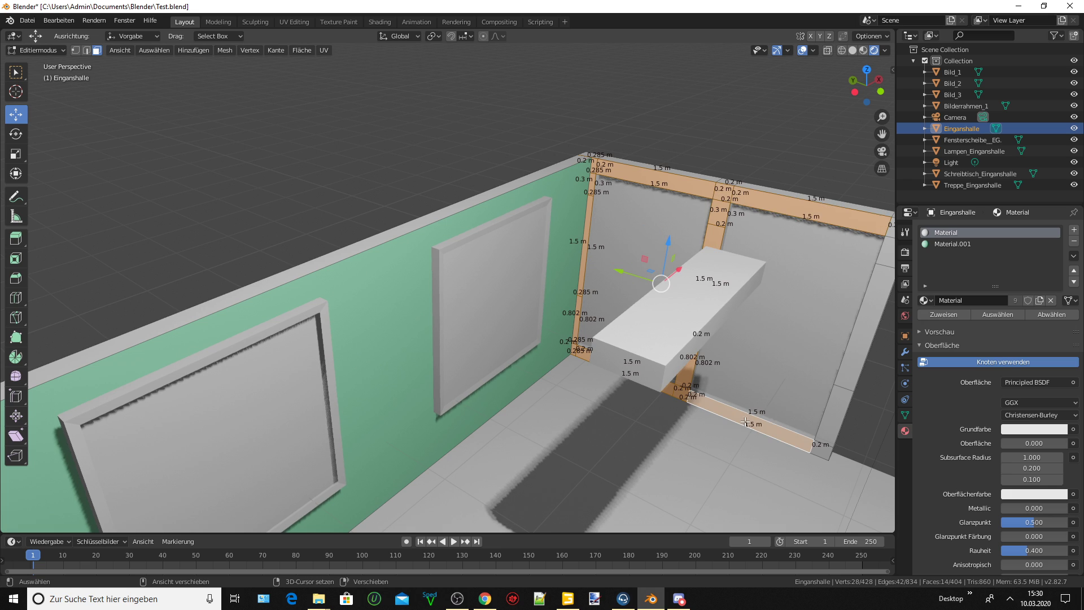
{"action": "left_click", "coordinate": [823, 445], "text": "shift"}
{"action": "left_click", "coordinate": [857, 350], "text": "shift"}
{"action": "left_click", "coordinate": [887, 244], "text": "shift"}
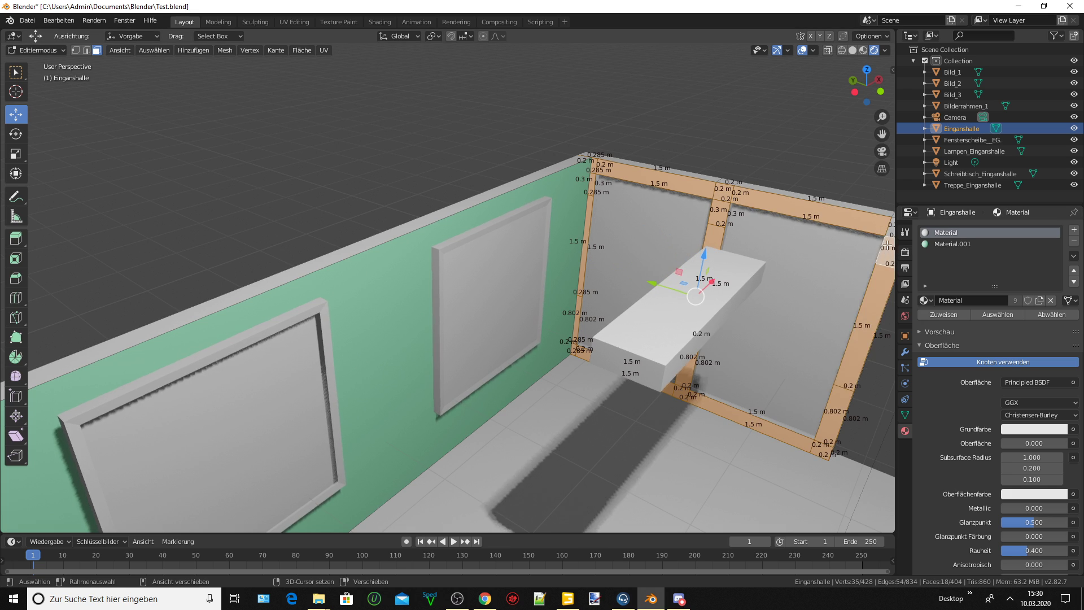
{"action": "left_click", "coordinate": [888, 234], "text": "shift"}
{"action": "middle_click_drag", "start_coordinate": [888, 235], "coordinate": [840, 239]}
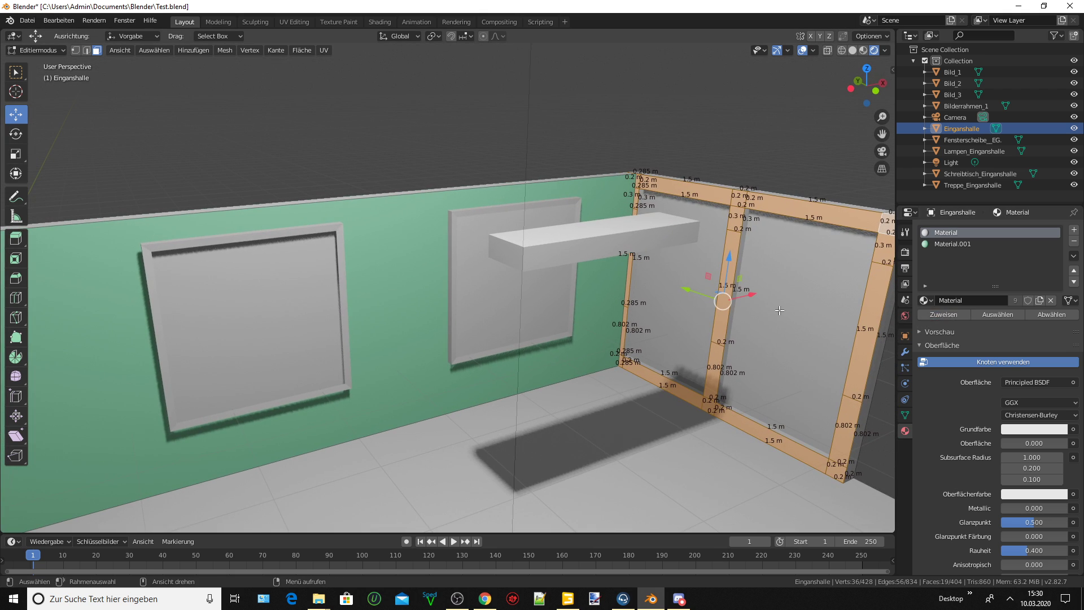
{"action": "left_click", "coordinate": [610, 319]}
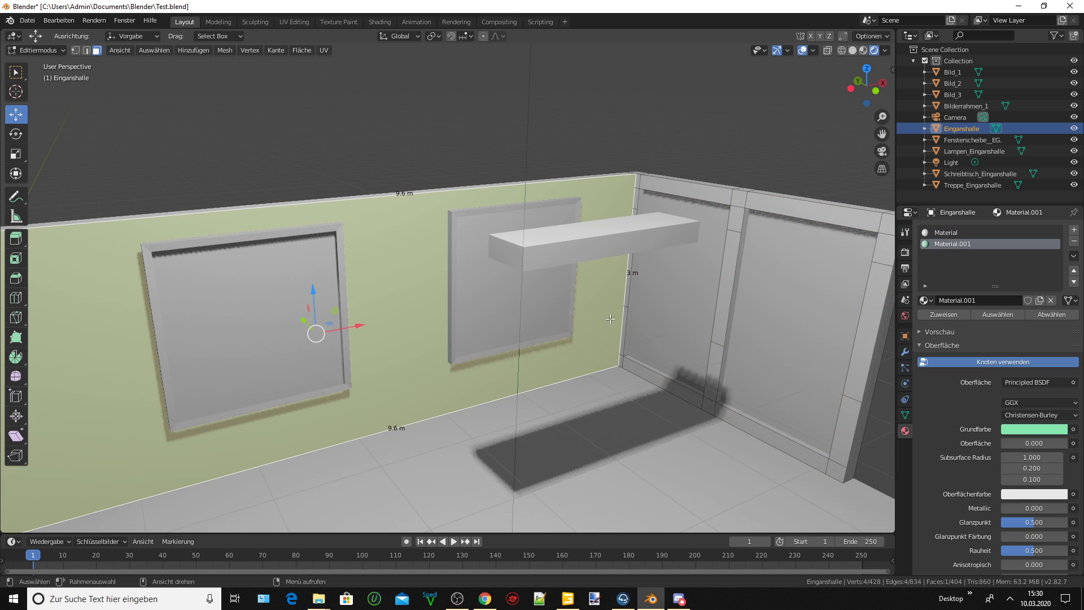
Select the doorway frame's left strips: top corner faces, edge under the shelf and floor strip.
{"action": "left_click", "coordinate": [699, 193]}
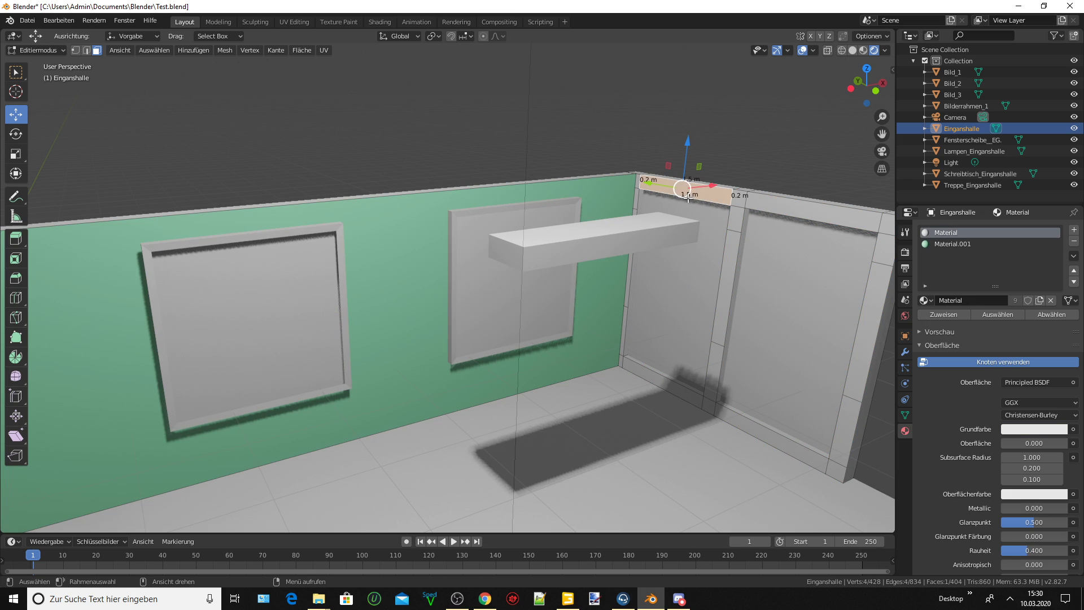
{"action": "left_click", "coordinate": [638, 197], "text": "shift"}
{"action": "left_click", "coordinate": [638, 198], "text": "shift"}
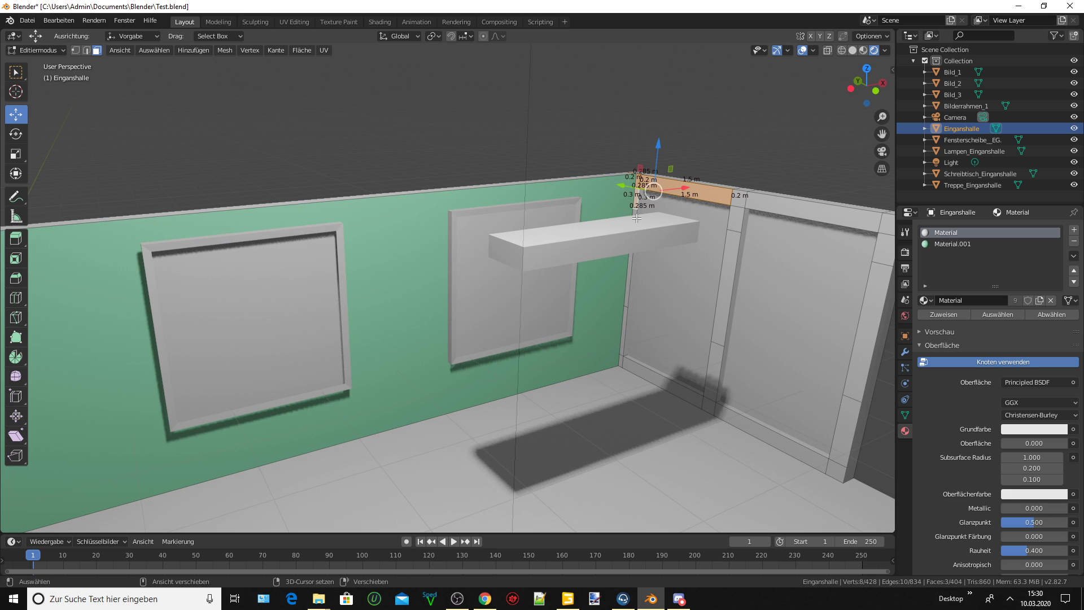
{"action": "left_click", "coordinate": [631, 236], "text": "shift"}
{"action": "left_click", "coordinate": [628, 322], "text": "shift"}
{"action": "left_click", "coordinate": [621, 359], "text": "shift"}
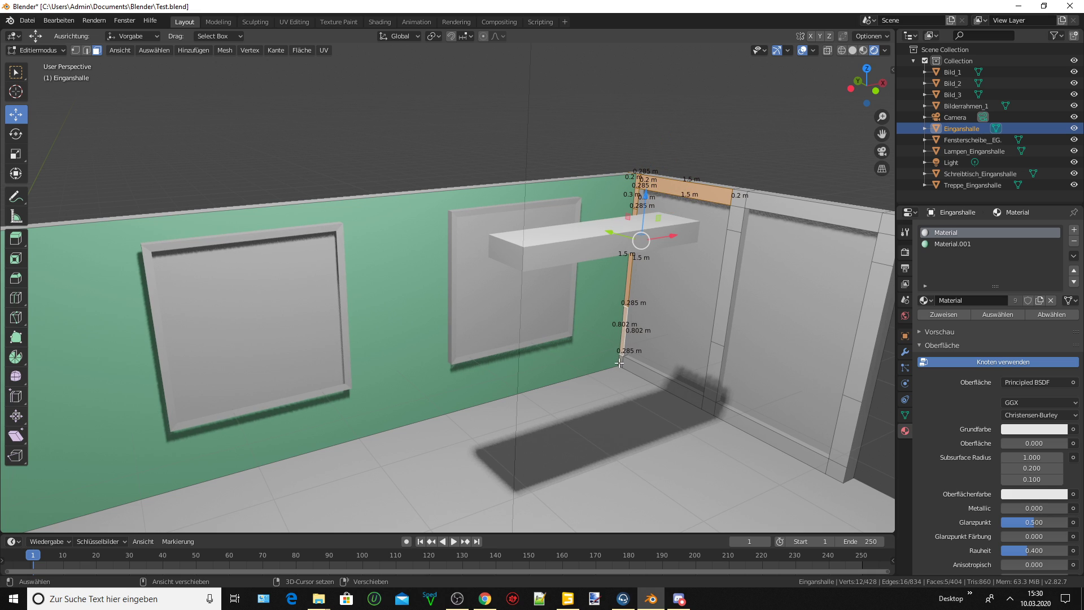
{"action": "left_click", "coordinate": [612, 363], "text": "shift"}
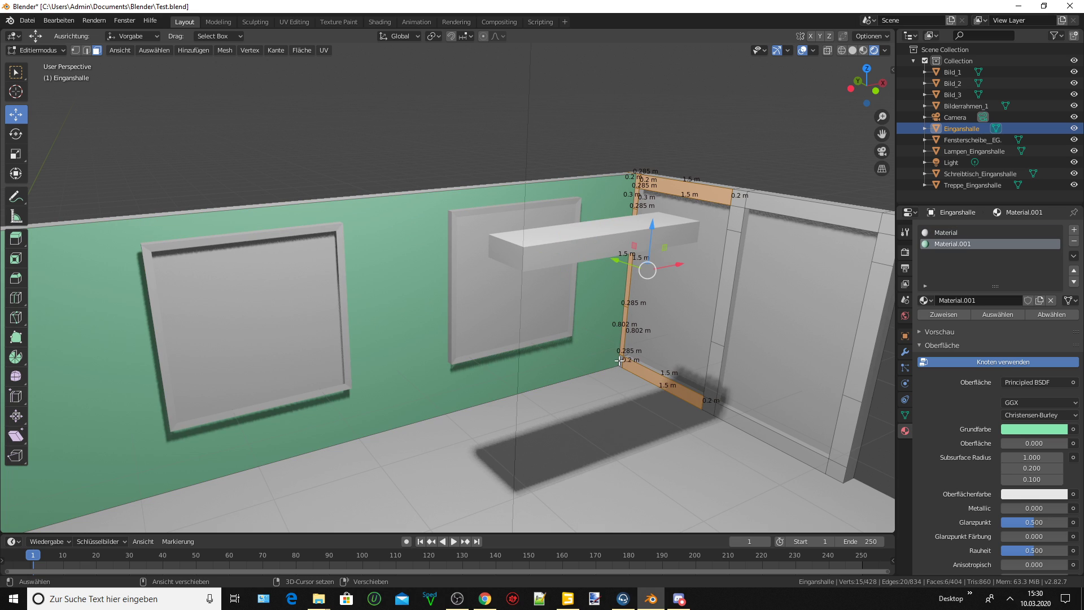
Add the right frame strips and top-right corner, then assign light green Material.001.
{"action": "left_click", "coordinate": [716, 395], "text": "shift"}
{"action": "left_click", "coordinate": [714, 367], "text": "shift"}
{"action": "left_click", "coordinate": [728, 229], "text": "shift"}
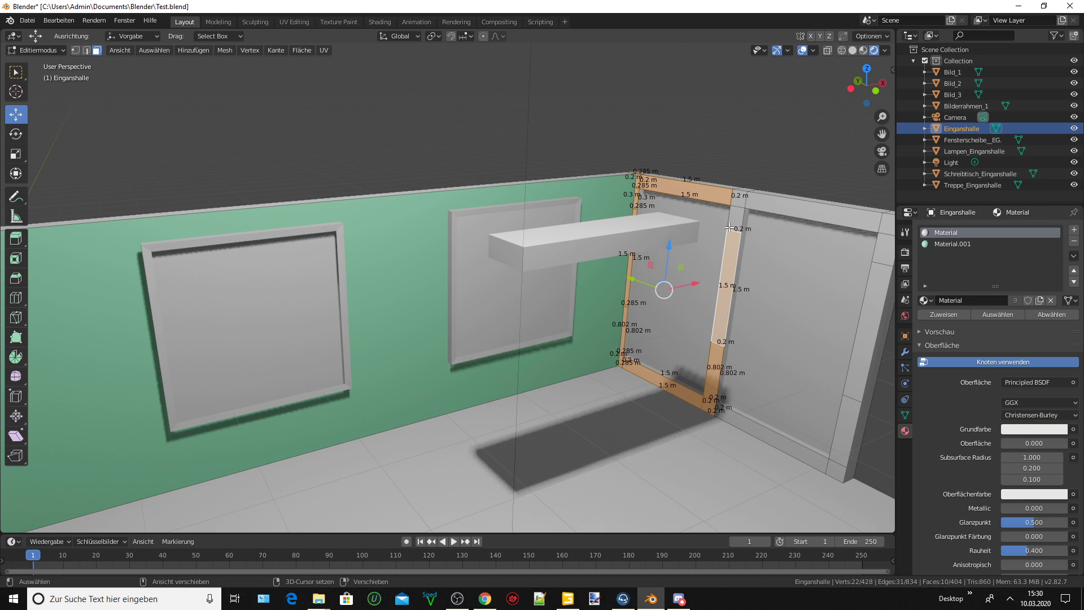
{"action": "left_click", "coordinate": [735, 218], "text": "shift"}
{"action": "left_click", "coordinate": [740, 200], "text": "shift"}
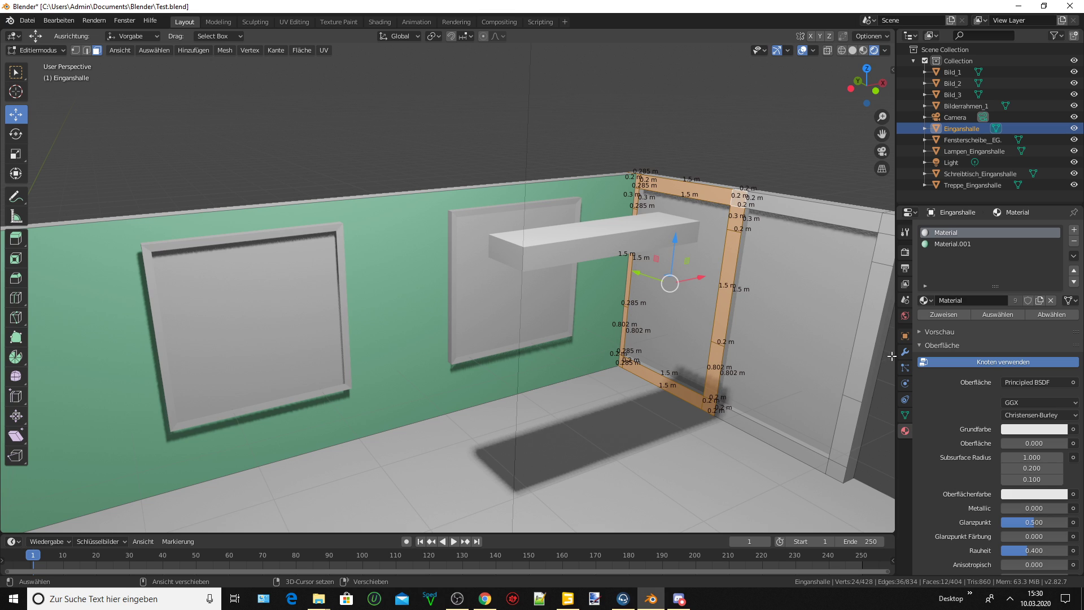
{"action": "left_click", "coordinate": [948, 245]}
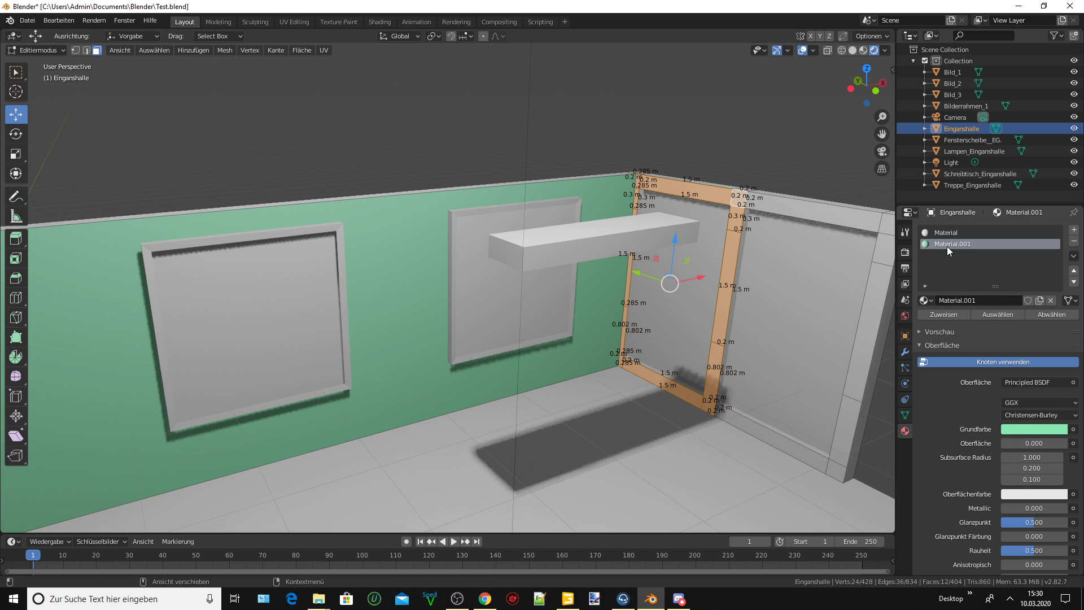
{"action": "left_click", "coordinate": [938, 315]}
{"action": "left_click", "coordinate": [793, 215]}
{"action": "mouse_move", "coordinate": [792, 215]}
{"action": "middle_mouse_down"}
{"action": "mouse_move", "coordinate": [792, 282]}
{"action": "mouse_move", "coordinate": [608, 257]}
{"action": "middle_mouse_up"}
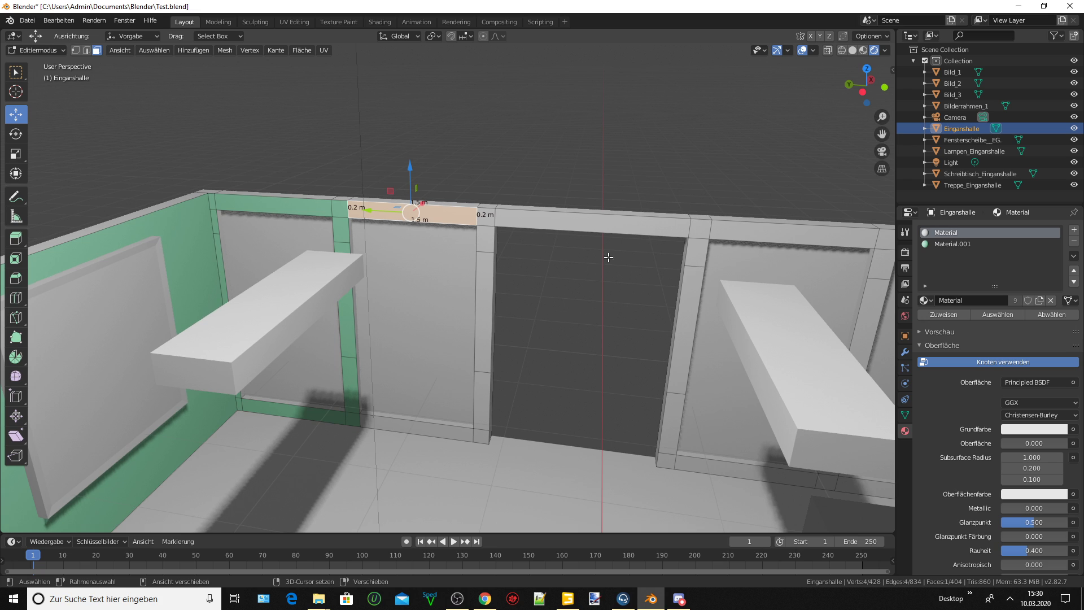
Select the window frame's corner face, left pillar faces, top beam and right pillar faces.
{"action": "left_click", "coordinate": [500, 224], "text": "shift"}
{"action": "left_click", "coordinate": [484, 237], "text": "shift"}
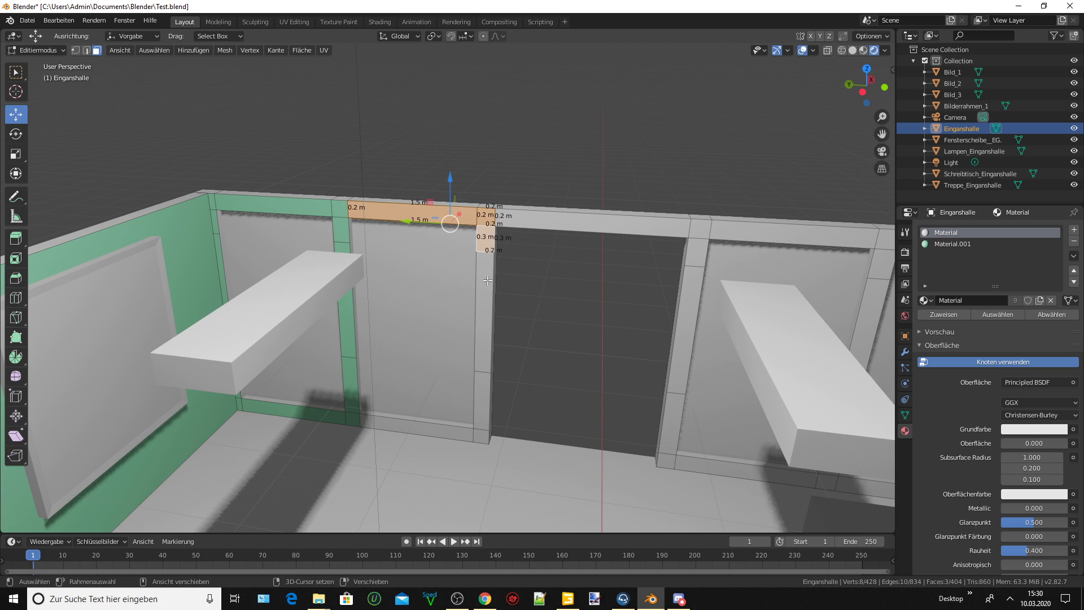
{"action": "left_click", "coordinate": [483, 311], "text": "shift"}
{"action": "left_click", "coordinate": [483, 393], "text": "shift"}
{"action": "left_click", "coordinate": [480, 435], "text": "shift"}
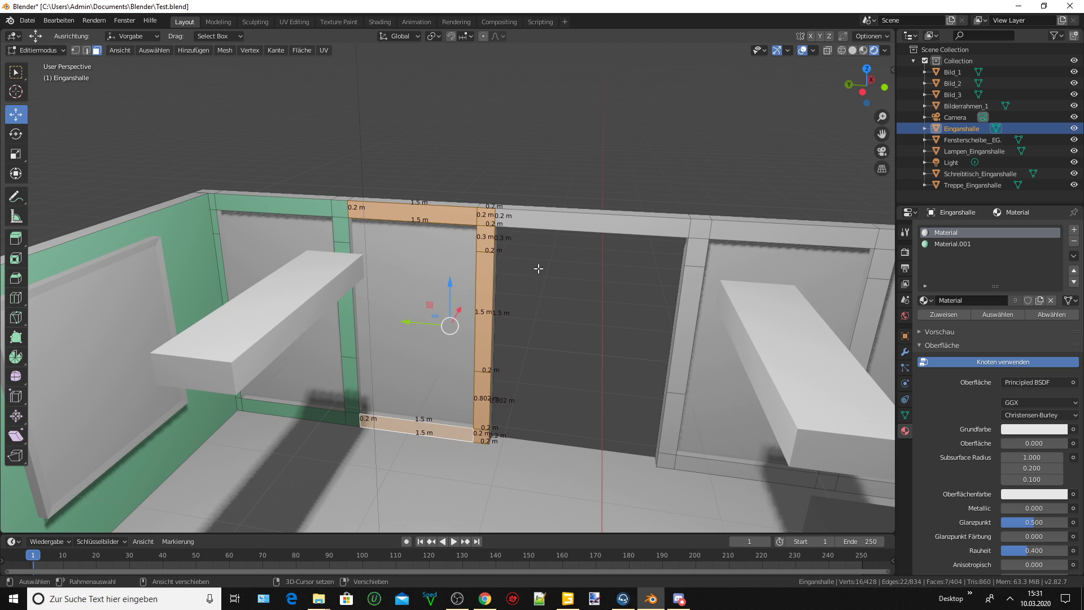
{"action": "left_click", "coordinate": [547, 221], "text": "shift"}
{"action": "left_click", "coordinate": [698, 230], "text": "shift"}
{"action": "left_click", "coordinate": [696, 251], "text": "shift"}
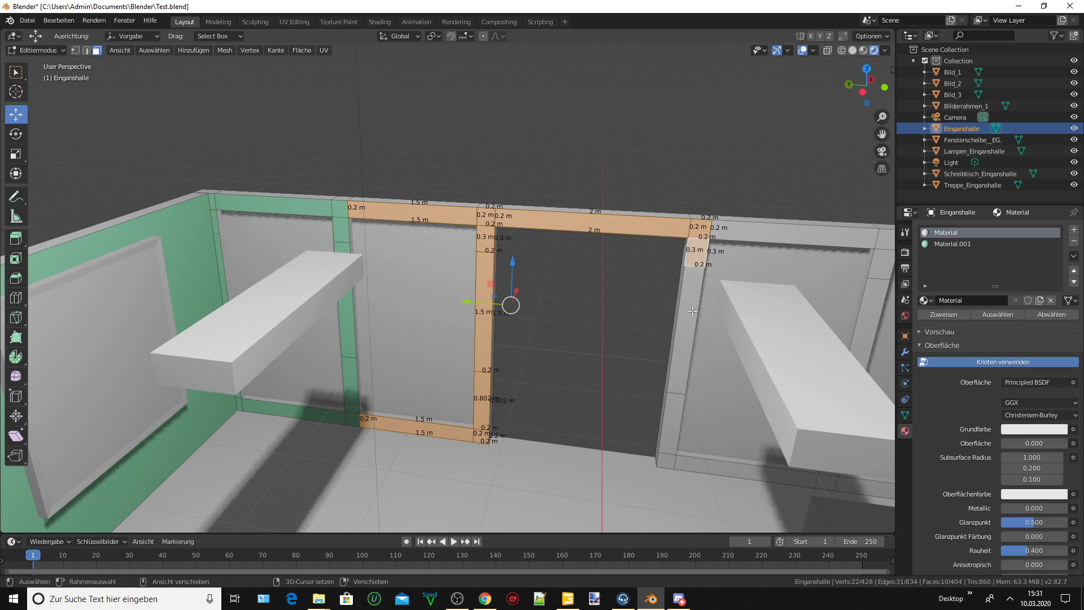
{"action": "left_click", "coordinate": [685, 328], "text": "shift"}
{"action": "left_click", "coordinate": [671, 452], "text": "shift"}
Add the floor strip with its end face, the top-right corner strip and the right wall strip.
{"action": "key", "text": "e"}
{"action": "left_click", "coordinate": [751, 464]}
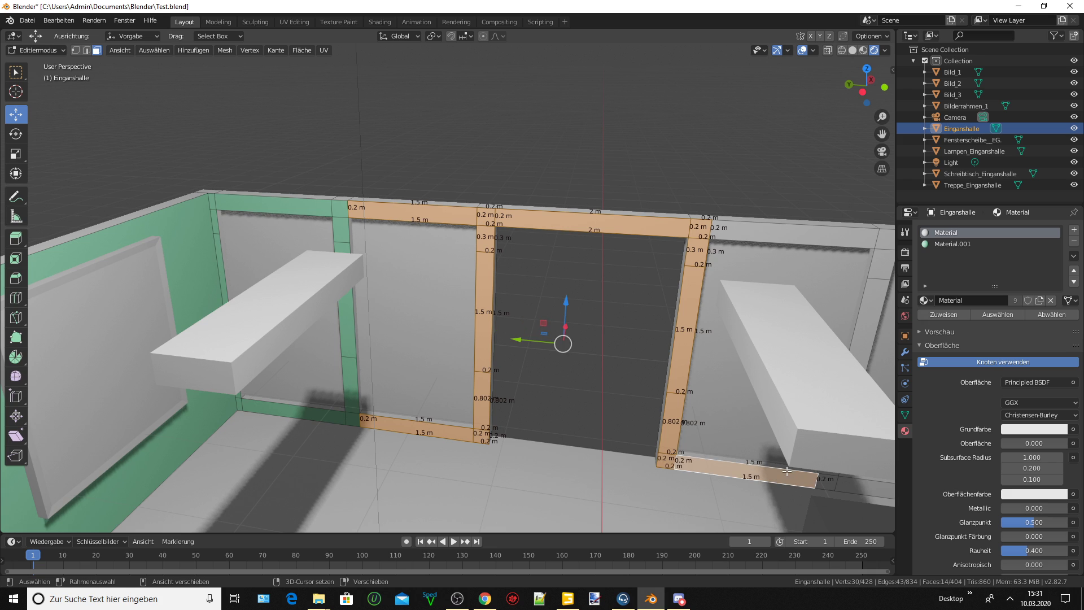
{"action": "key", "text": "e"}
{"action": "left_click", "coordinate": [823, 479]}
{"action": "left_click", "coordinate": [884, 246], "text": "shift"}
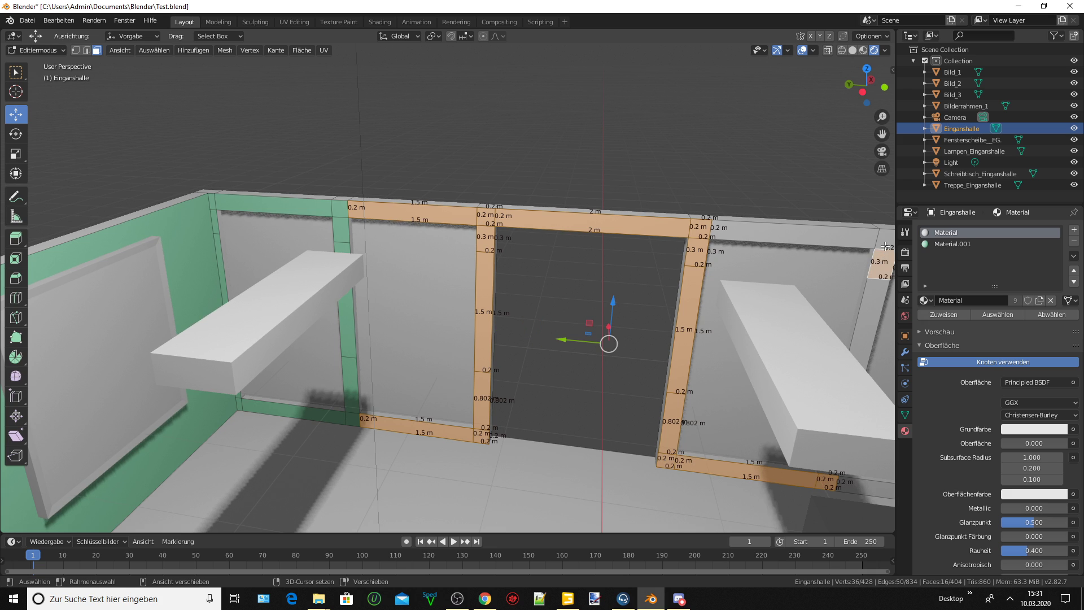
{"action": "left_click", "coordinate": [886, 237], "text": "shift"}
{"action": "left_click", "coordinate": [855, 327], "text": "shift"}
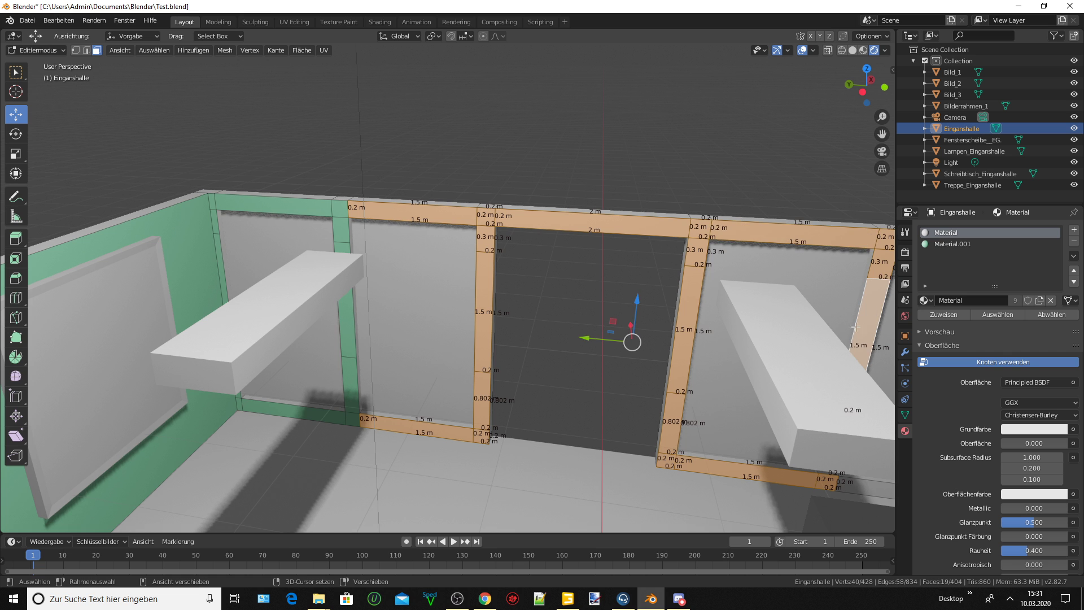
{"action": "mouse_move", "coordinate": [794, 334]}
{"action": "middle_mouse_down"}
{"action": "mouse_move", "coordinate": [723, 342]}
{"action": "mouse_move", "coordinate": [898, 268]}
{"action": "middle_mouse_up"}
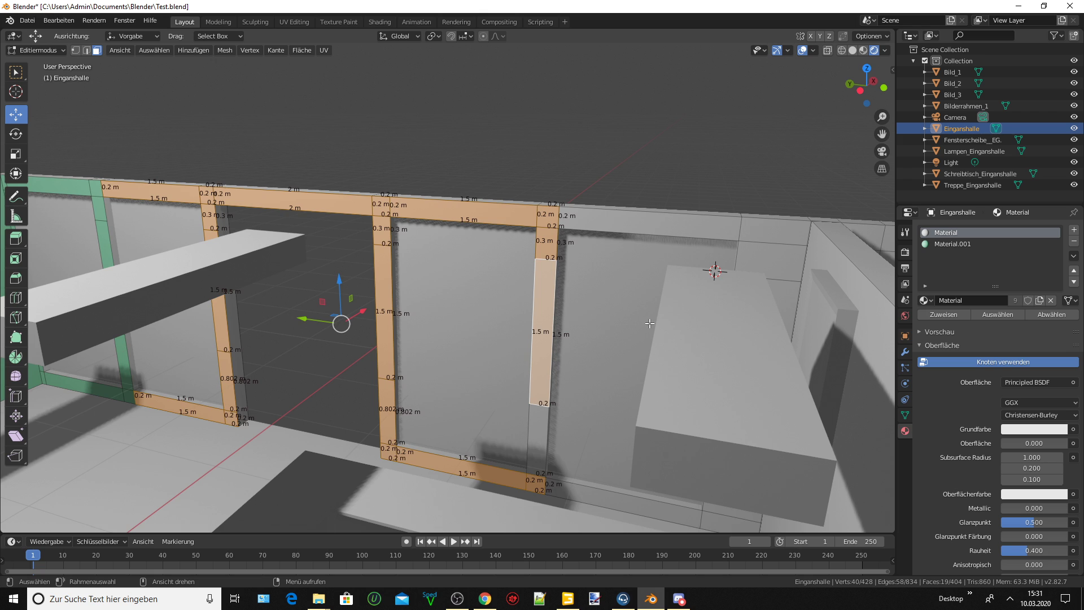
{"action": "middle_click_drag", "start_coordinate": [649, 322], "coordinate": [597, 331]}
Add the next frame's right post, top and corner strips, vertical strip and bottom corner square.
{"action": "left_click", "coordinate": [533, 432], "text": "shift"}
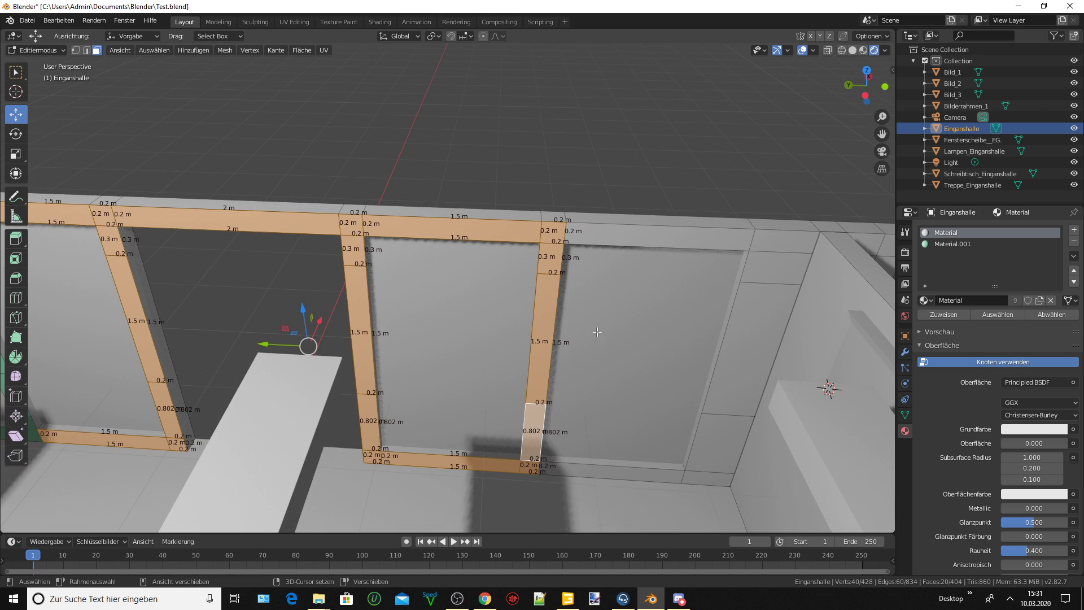
{"action": "left_click", "coordinate": [640, 224], "text": "shift"}
{"action": "left_click", "coordinate": [784, 238], "text": "shift"}
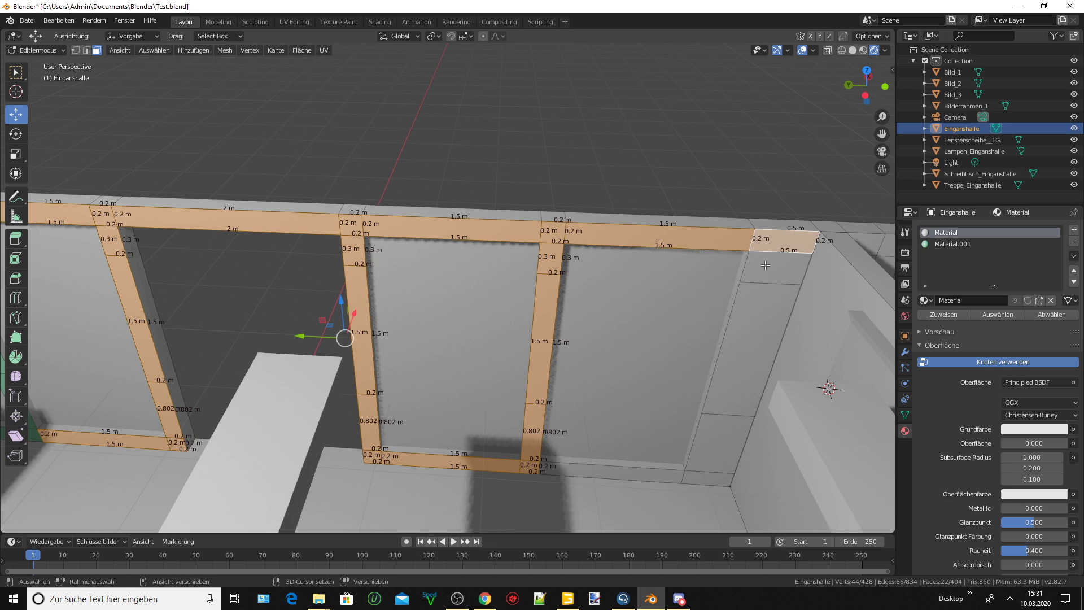
{"action": "left_click", "coordinate": [770, 272], "text": "shift"}
{"action": "left_click", "coordinate": [734, 367], "text": "shift"}
{"action": "left_click", "coordinate": [728, 424], "text": "shift"}
{"action": "left_click", "coordinate": [708, 477], "text": "shift"}
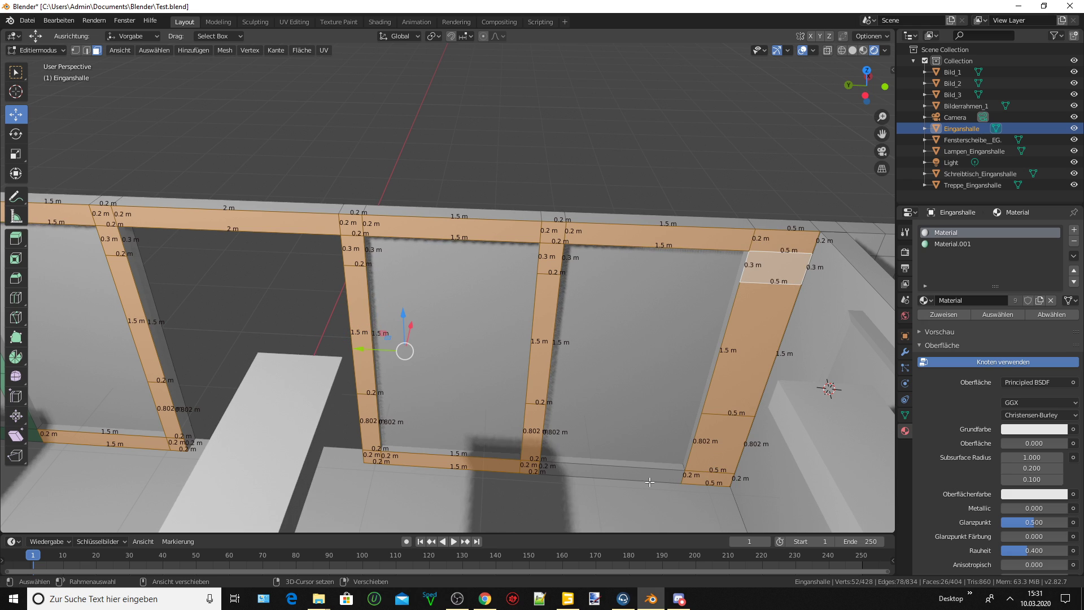
{"action": "left_click", "coordinate": [508, 496], "text": "shift"}
{"action": "left_click", "coordinate": [650, 481], "text": "shift"}
{"action": "left_click", "coordinate": [648, 489], "text": "shift"}
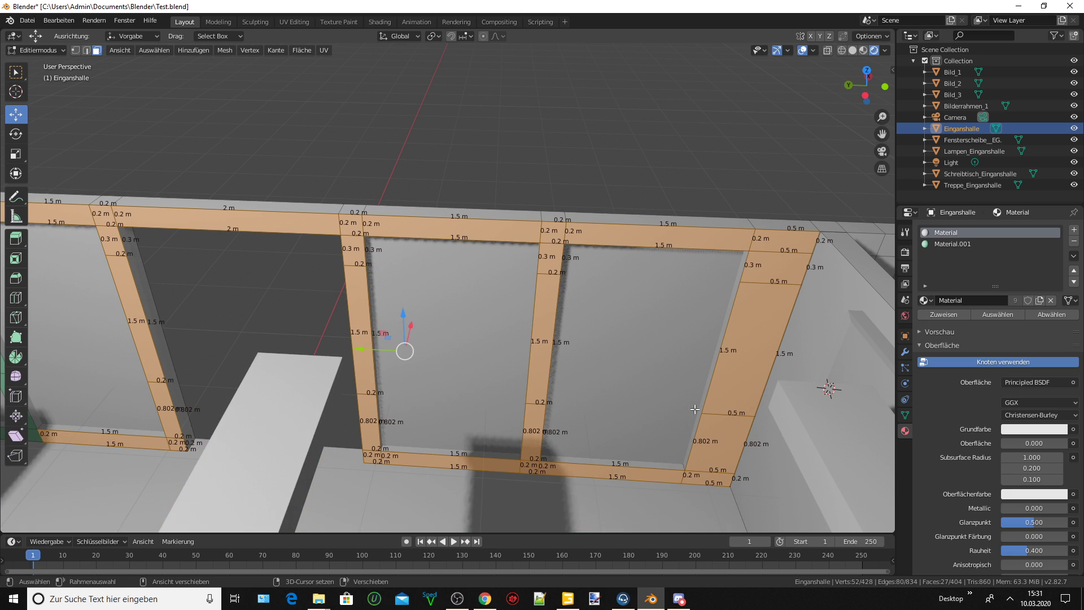
Assign light green Material.001 to all the selected window-frame faces.
{"action": "left_click", "coordinate": [954, 244]}
{"action": "left_click", "coordinate": [942, 314]}
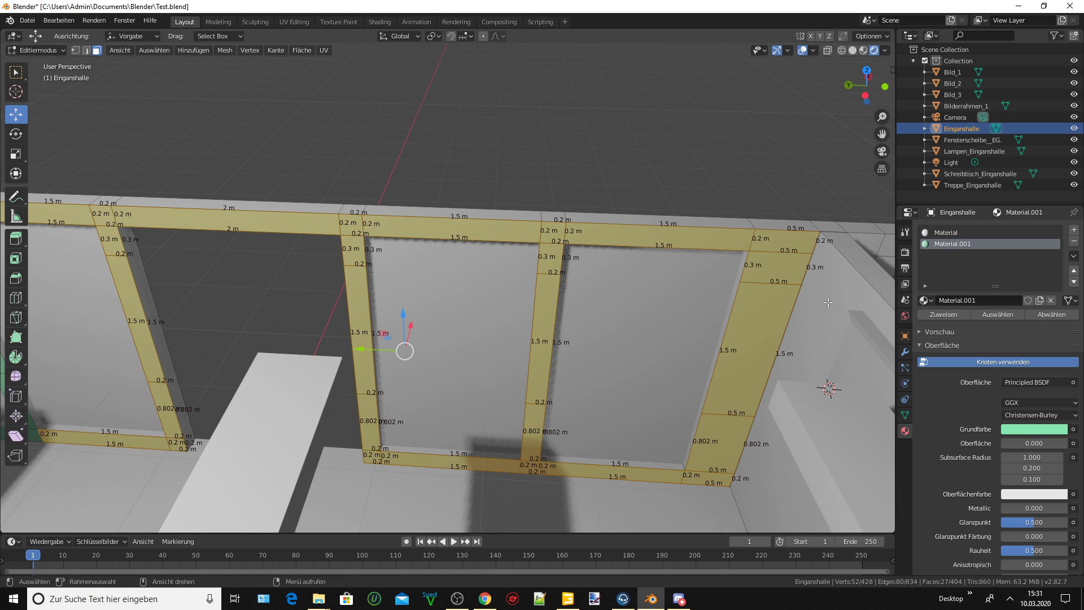
{"action": "left_click", "coordinate": [826, 300]}
{"action": "mouse_move", "coordinate": [827, 300]}
{"action": "middle_mouse_down"}
{"action": "mouse_move", "coordinate": [876, 288]}
{"action": "mouse_move", "coordinate": [888, 209]}
{"action": "middle_mouse_up"}
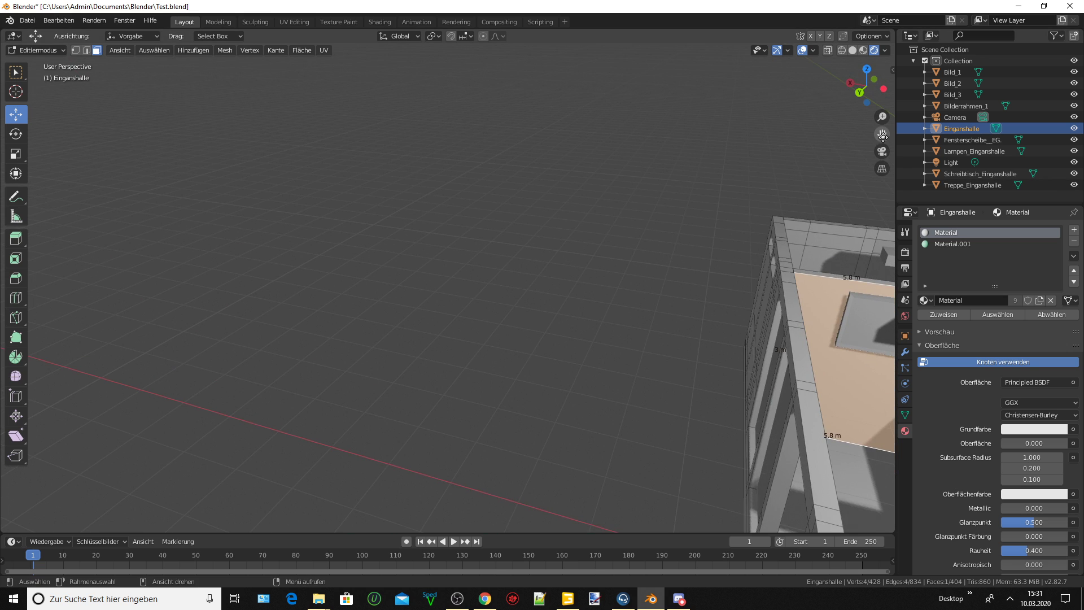
Assign light green Material.001 to the 5.8 m by 3 m partition wall face with the shelf.
{"action": "left_click_drag", "start_coordinate": [882, 134], "coordinate": [487, 138]}
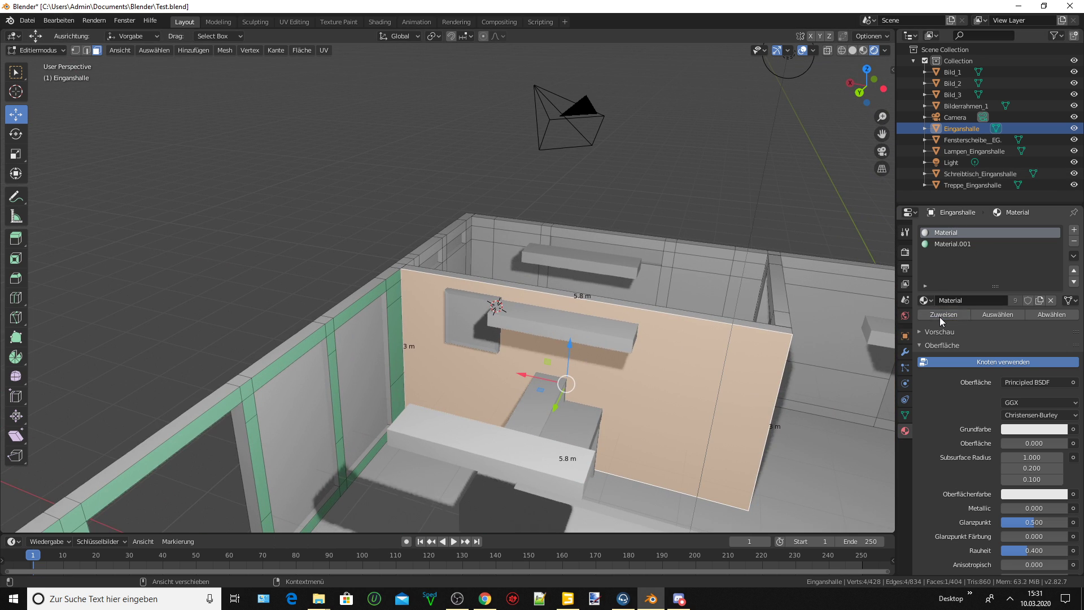
{"action": "left_click", "coordinate": [949, 245]}
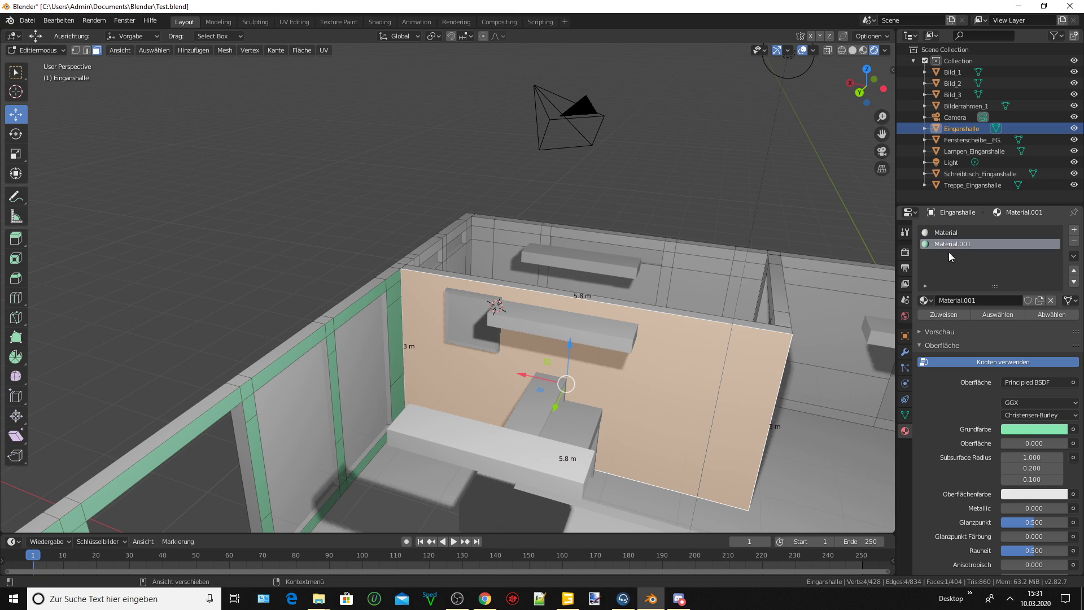
{"action": "left_click", "coordinate": [955, 315]}
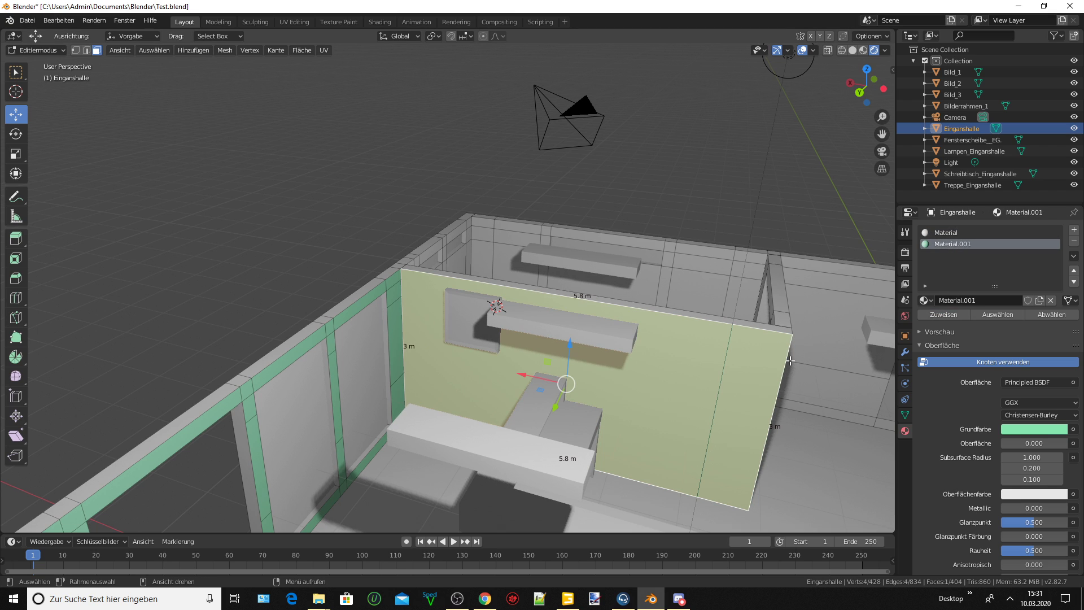
{"action": "left_click", "coordinate": [828, 318]}
{"action": "mouse_move", "coordinate": [828, 317]}
{"action": "middle_mouse_down"}
{"action": "mouse_move", "coordinate": [662, 246]}
{"action": "mouse_move", "coordinate": [669, 226]}
{"action": "mouse_move", "coordinate": [653, 254]}
{"action": "middle_mouse_up"}
Select the doorway's wall-end faces, top strip and right pillar's top and front faces.
{"action": "scroll", "coordinate": [669, 223], "scroll_direction": "up", "scroll_amount": 2}
{"action": "scroll", "coordinate": [634, 256], "scroll_direction": "up", "scroll_amount": 2}
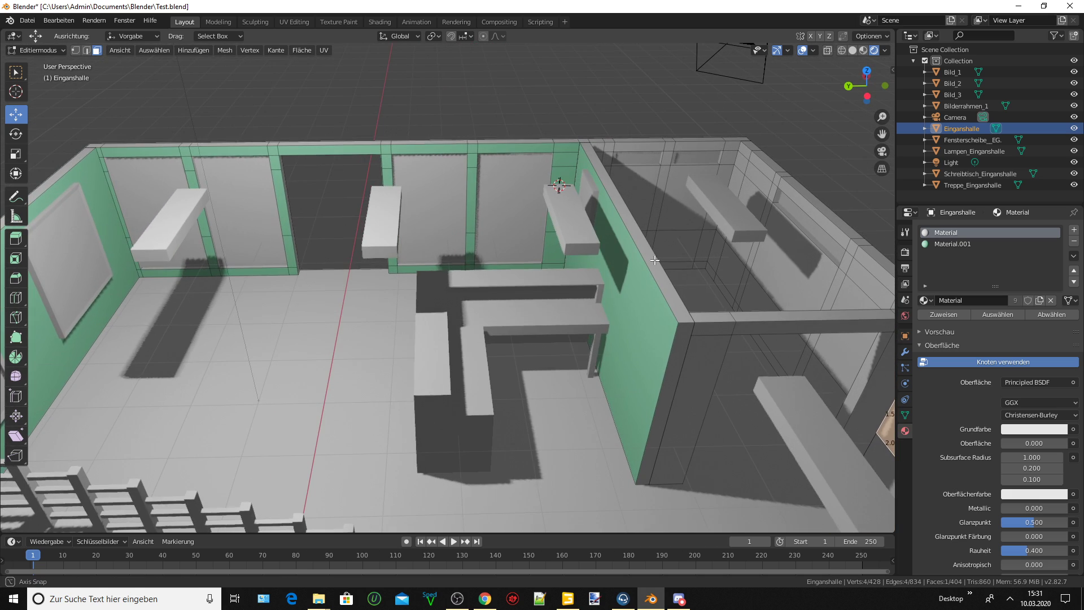
{"action": "scroll", "coordinate": [618, 331], "scroll_direction": "up", "scroll_amount": 2}
{"action": "left_click", "coordinate": [689, 349]}
{"action": "left_click", "coordinate": [703, 396], "text": "shift"}
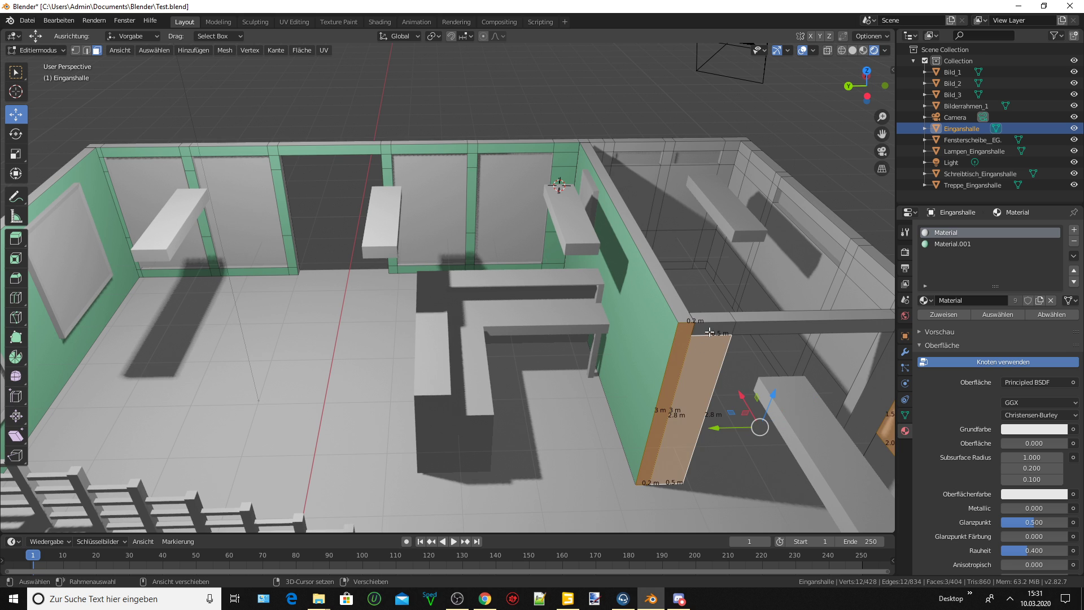
{"action": "left_click", "coordinate": [813, 326], "text": "shift"}
{"action": "middle_click_drag", "start_coordinate": [860, 196], "coordinate": [748, 272]}
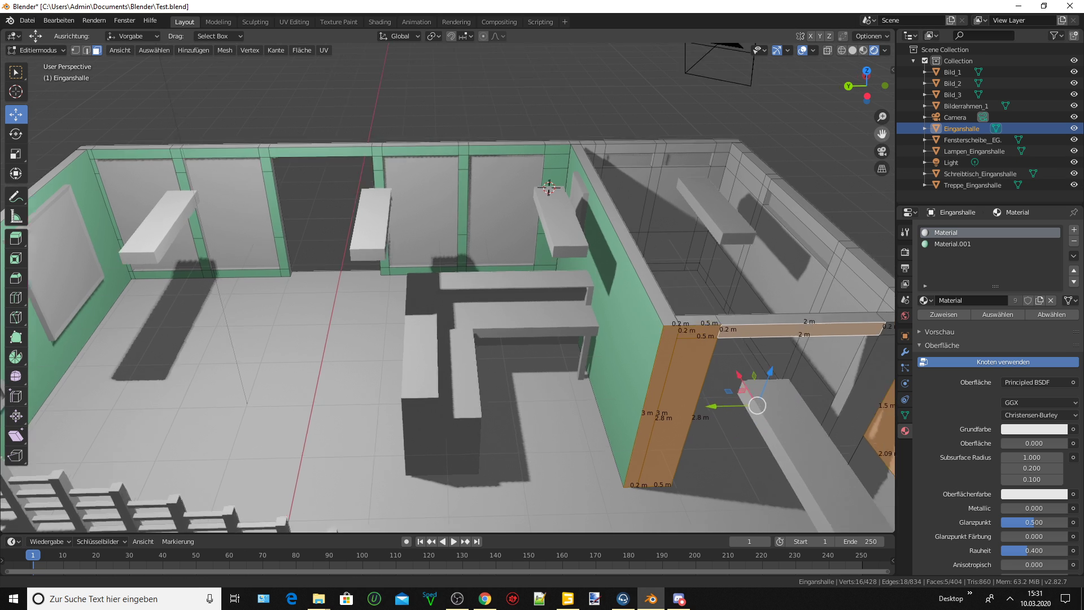
{"action": "left_click", "coordinate": [556, 279], "text": "shift"}
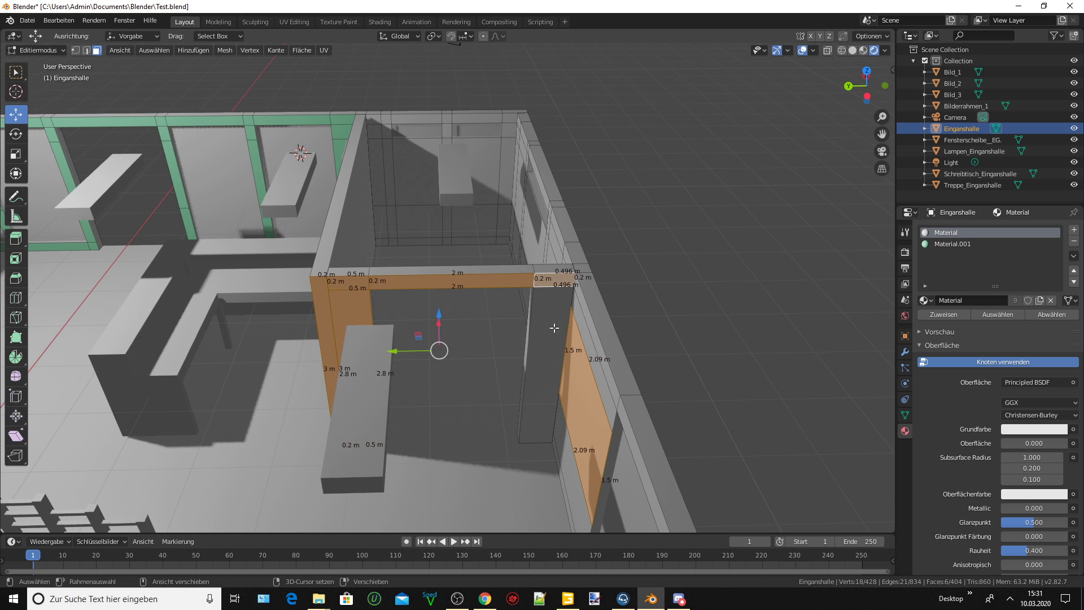
{"action": "left_click", "coordinate": [545, 362], "text": "shift"}
{"action": "middle_click_drag", "start_coordinate": [544, 362], "coordinate": [610, 328]}
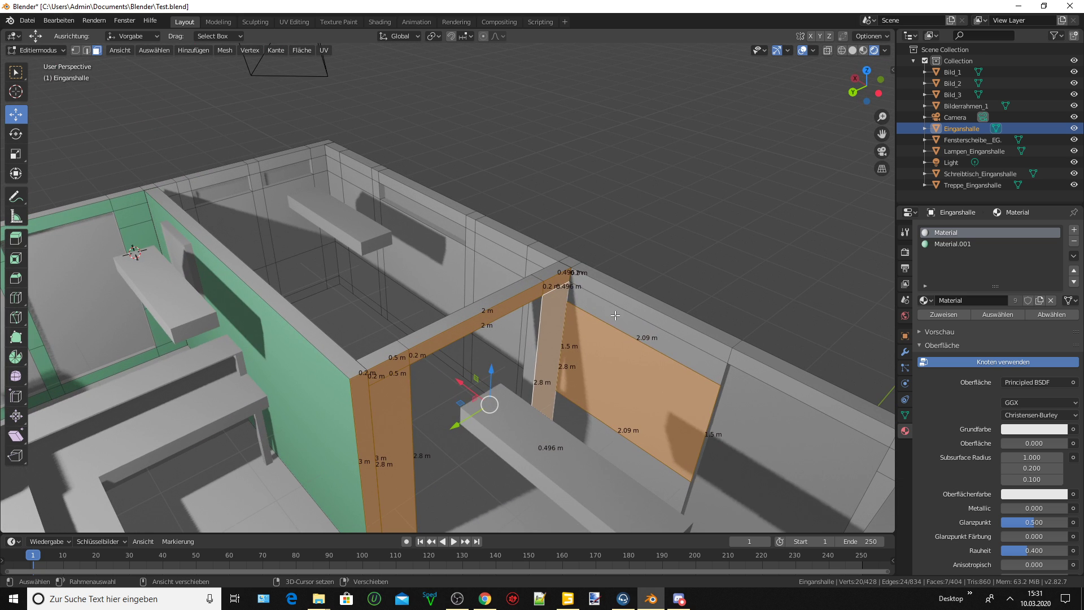
Add the wall panel's top strips, 0.804 m and 0.2 m strips, end faces and pillar strips.
{"action": "left_click", "coordinate": [614, 313], "text": "shift"}
{"action": "left_click", "coordinate": [615, 457], "text": "shift"}
{"action": "middle_click_drag", "start_coordinate": [615, 458], "coordinate": [634, 427]}
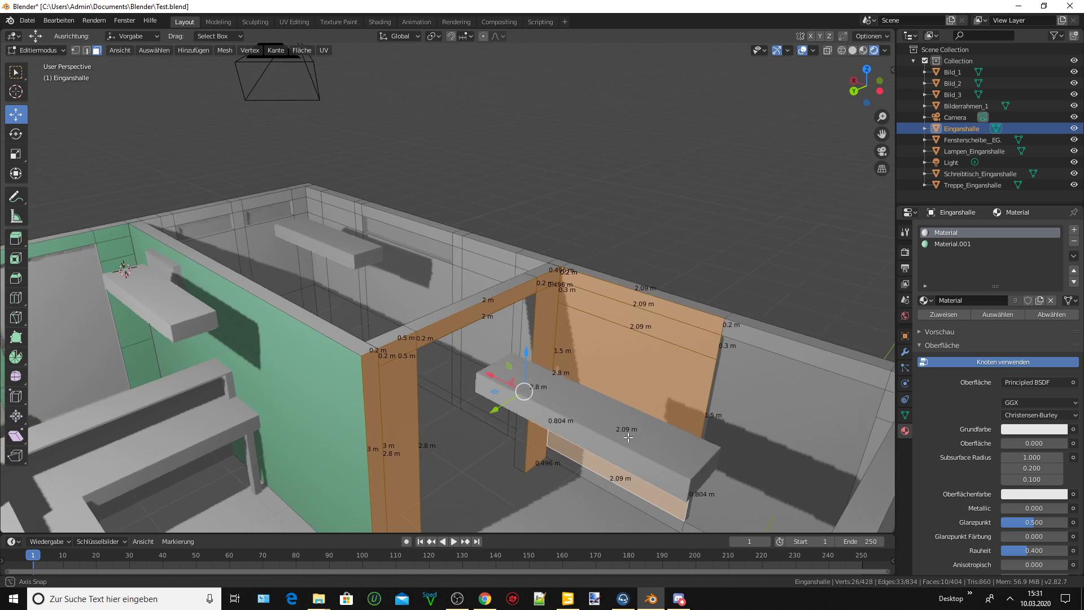
{"action": "left_click", "coordinate": [617, 495], "text": "shift"}
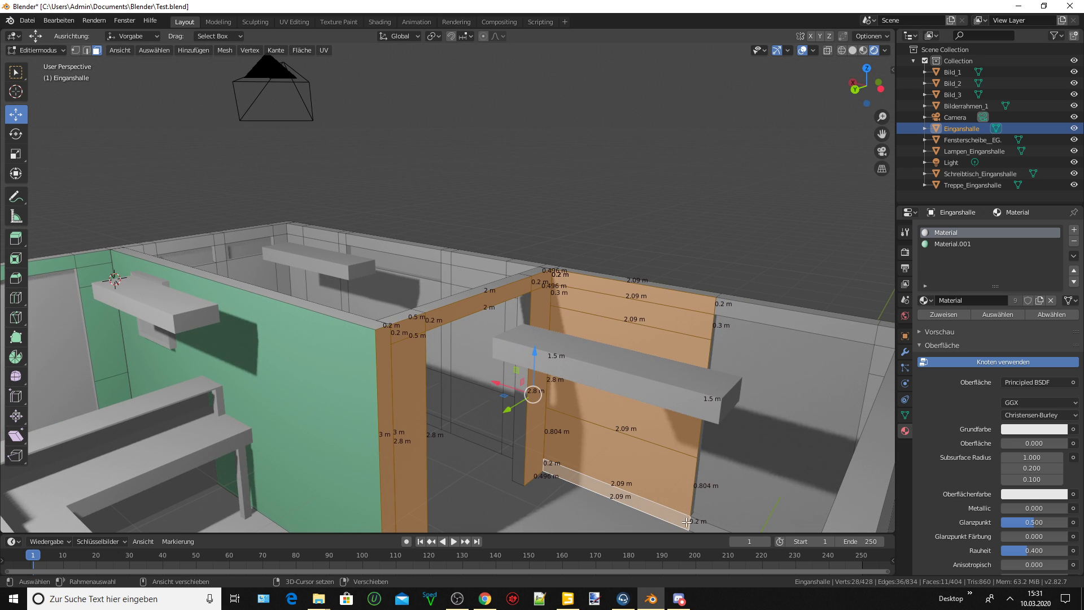
{"action": "left_click", "coordinate": [716, 527], "text": "shift"}
{"action": "left_click", "coordinate": [773, 319], "text": "shift"}
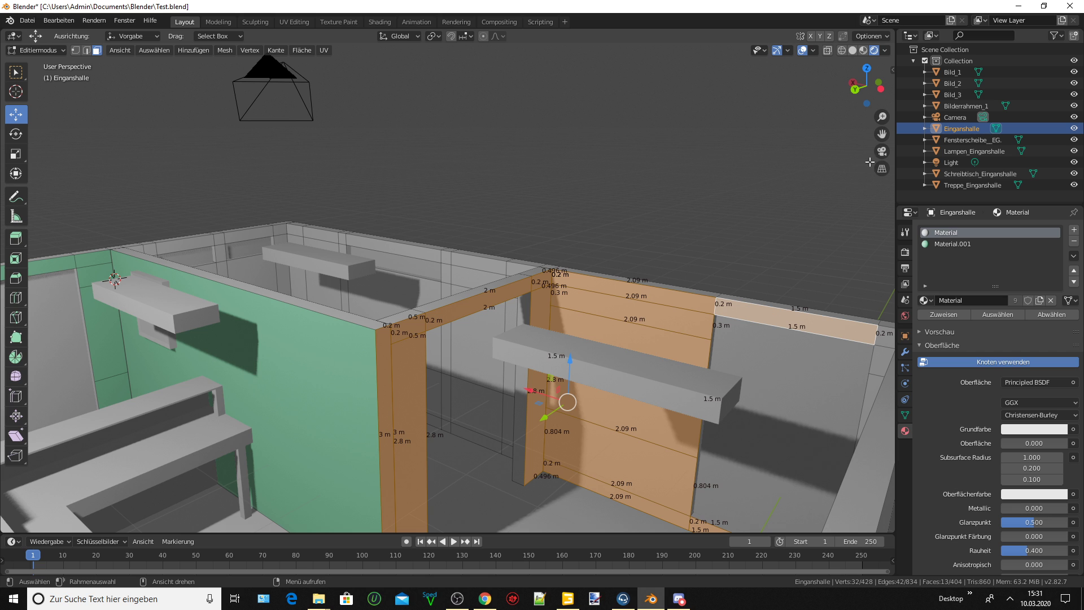
{"action": "mouse_move", "coordinate": [721, 213]}
{"action": "middle_mouse_down"}
{"action": "mouse_move", "coordinate": [628, 281]}
{"action": "mouse_move", "coordinate": [637, 285]}
{"action": "middle_mouse_up"}
{"action": "left_click", "coordinate": [784, 311], "text": "shift"}
{"action": "left_click", "coordinate": [781, 336], "text": "shift"}
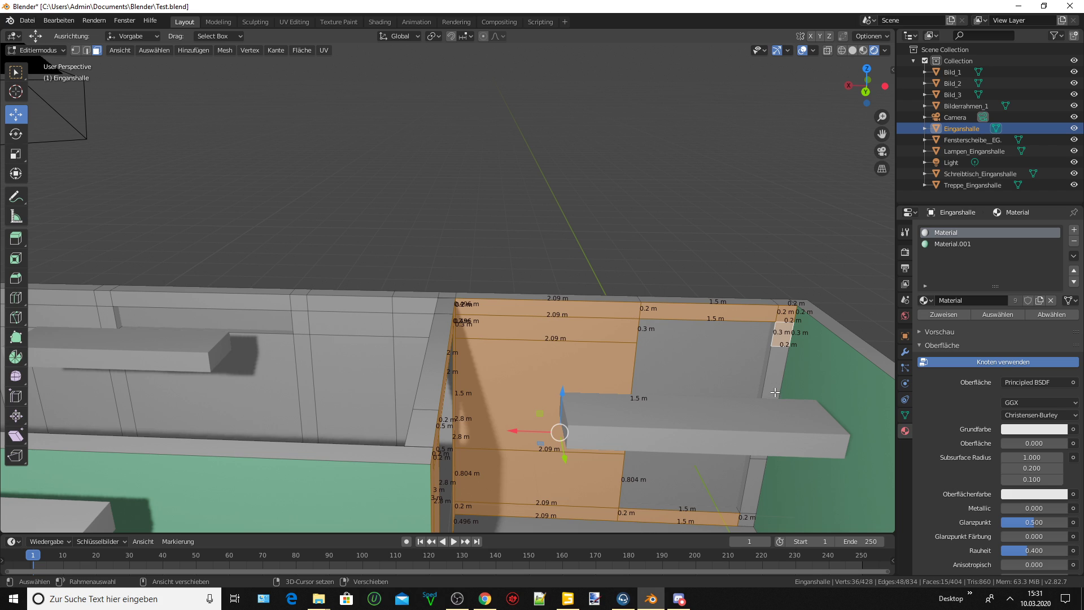
{"action": "left_click", "coordinate": [774, 392], "text": "shift"}
{"action": "left_click", "coordinate": [749, 505], "text": "shift"}
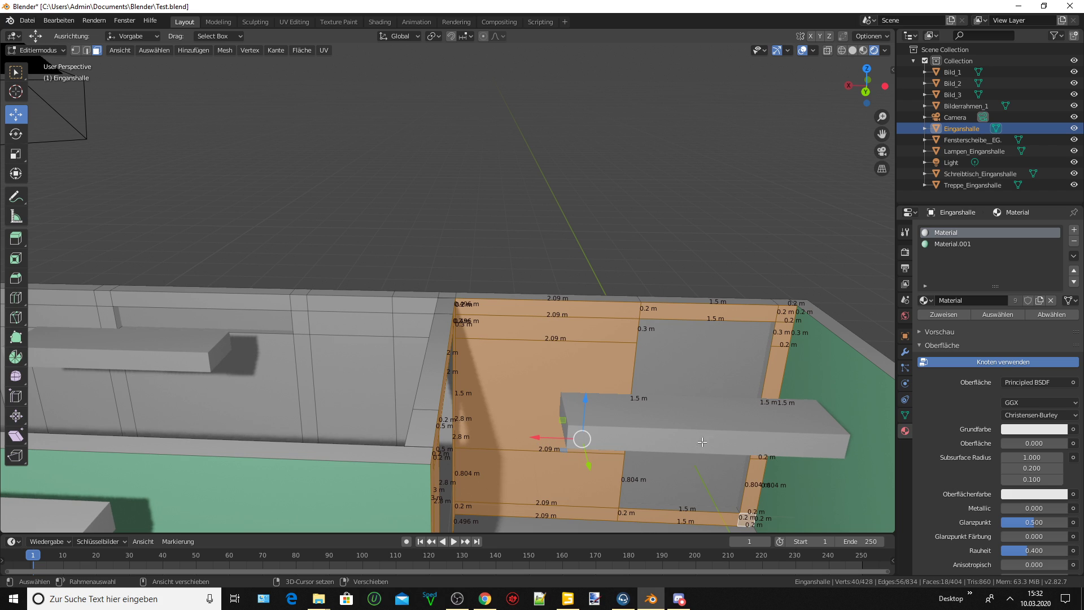
Assign the light green Material.001 to the selected doorway and panel faces.
{"action": "left_click", "coordinate": [953, 244]}
{"action": "left_click", "coordinate": [941, 314]}
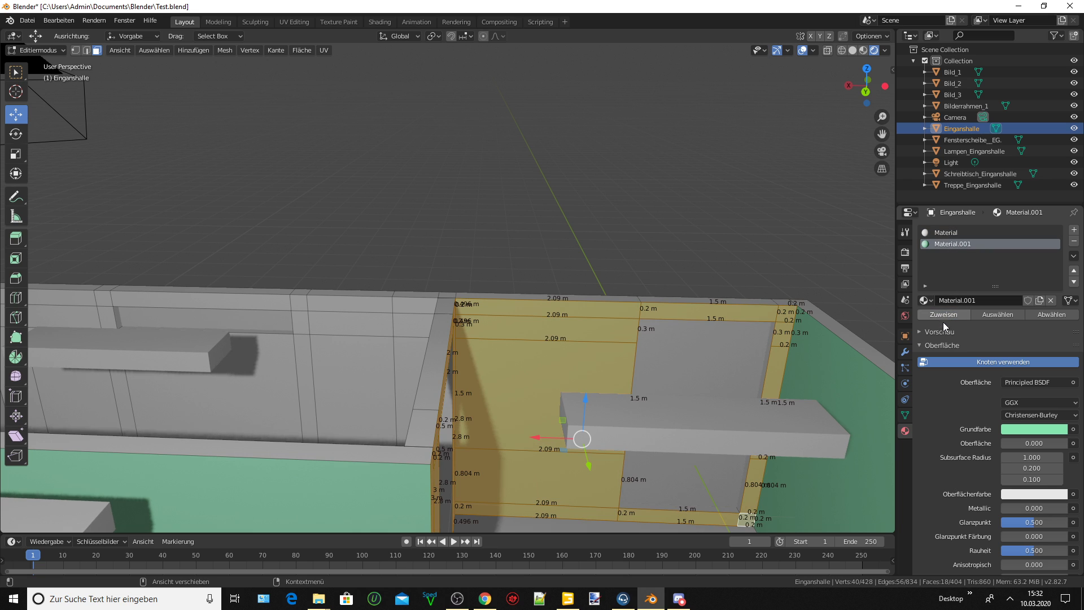
{"action": "left_click", "coordinate": [734, 339]}
{"action": "scroll", "coordinate": [733, 339], "scroll_direction": "down", "scroll_amount": 5}
Switch from Edit Mode to Object Mode.
{"action": "mouse_move", "coordinate": [734, 339]}
{"action": "middle_mouse_down"}
{"action": "mouse_move", "coordinate": [740, 365]}
{"action": "mouse_move", "coordinate": [856, 200]}
{"action": "middle_mouse_up"}
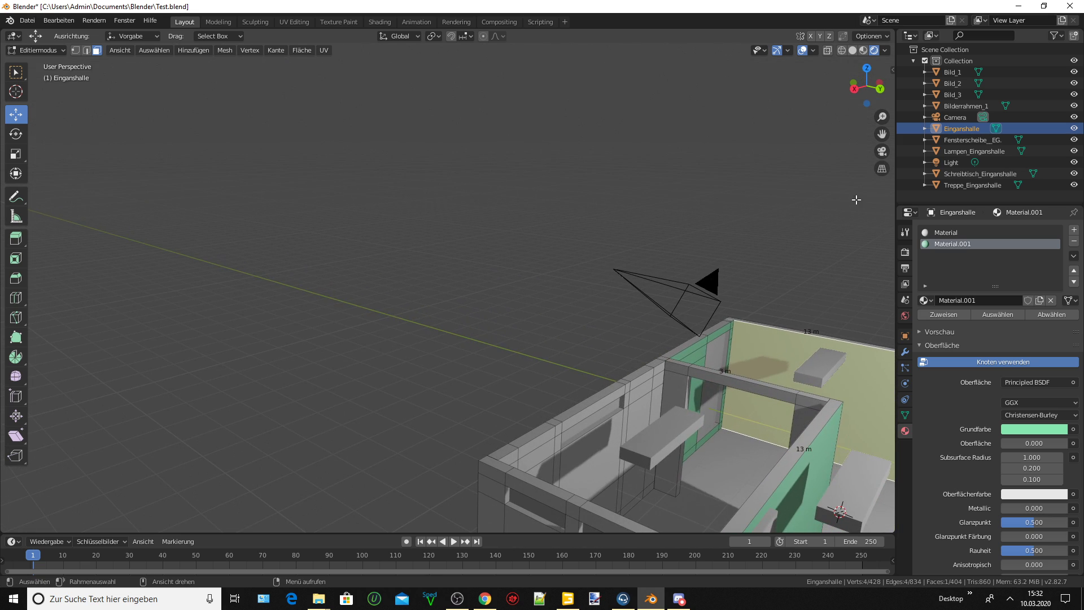
{"action": "mouse_move", "coordinate": [882, 136]}
{"action": "middle_mouse_down"}
{"action": "mouse_move", "coordinate": [818, 186]}
{"action": "mouse_move", "coordinate": [827, 176]}
{"action": "middle_mouse_up"}
{"action": "left_click_drag", "start_coordinate": [873, 136], "coordinate": [635, 304]}
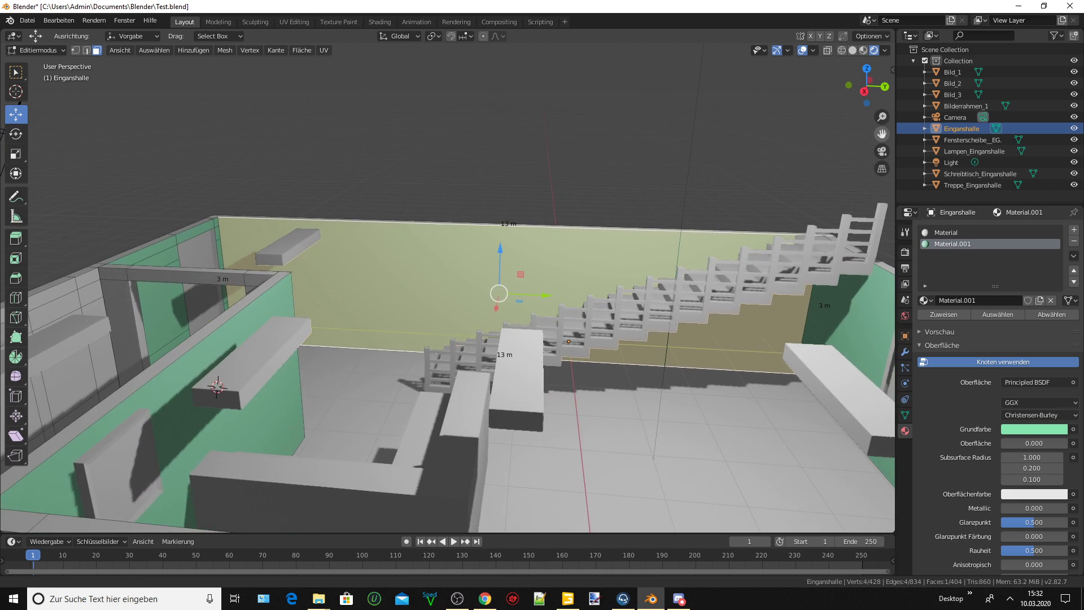
{"action": "middle_click_drag", "start_coordinate": [636, 305], "coordinate": [223, 164]}
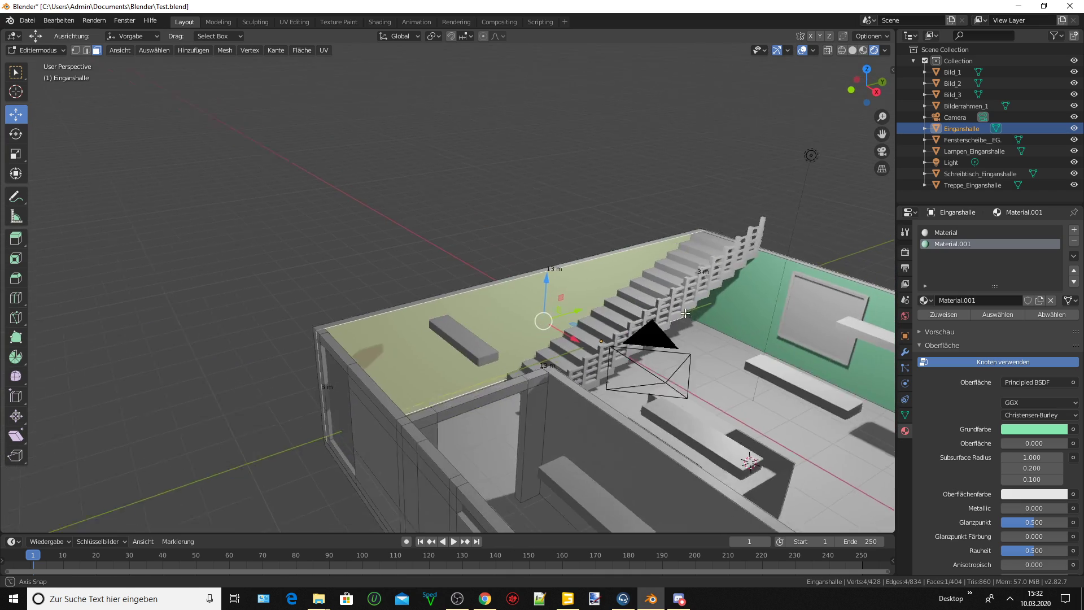
{"action": "left_click", "coordinate": [65, 51]}
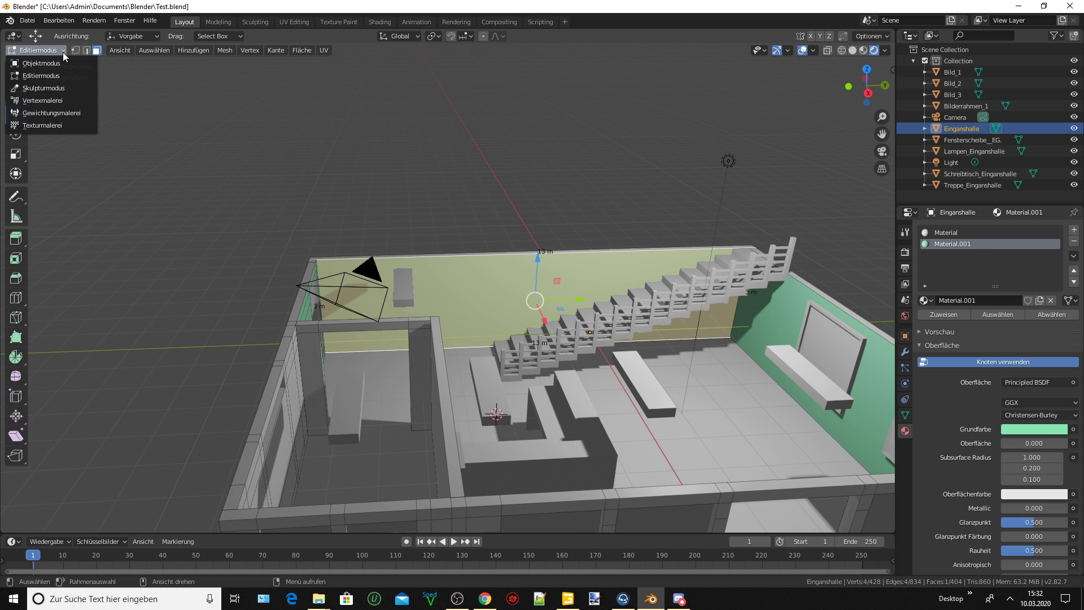
{"action": "left_click", "coordinate": [33, 63]}
Orbit and zoom around the building to inspect the green-walled entrance hall.
{"action": "middle_click_drag", "start_coordinate": [566, 228], "coordinate": [707, 240]}
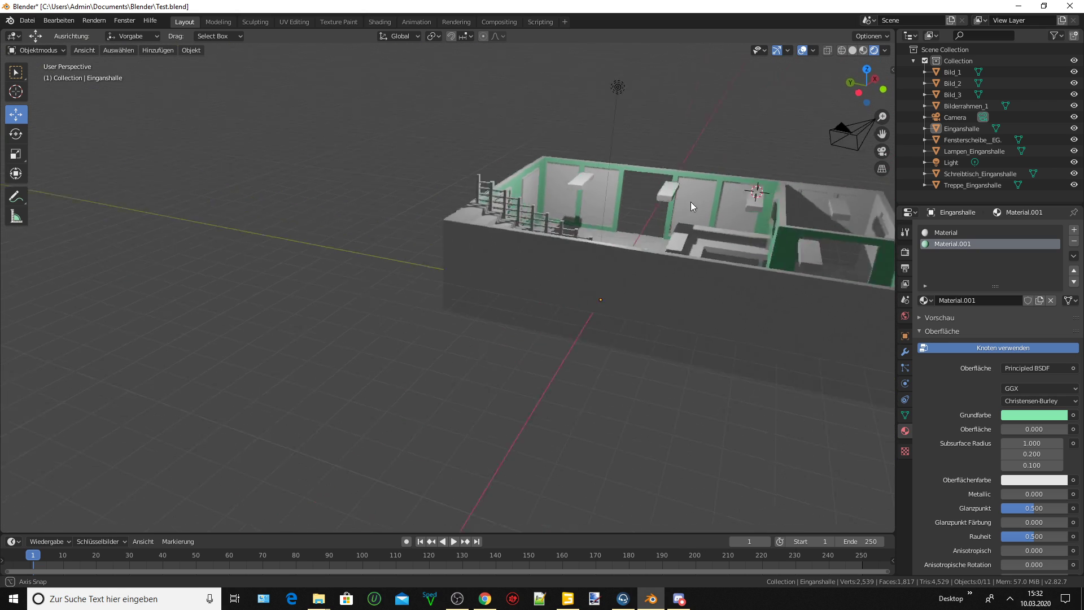
{"action": "middle_click_drag", "start_coordinate": [707, 236], "coordinate": [734, 194]}
{"action": "left_click_drag", "start_coordinate": [865, 109], "coordinate": [506, 228]}
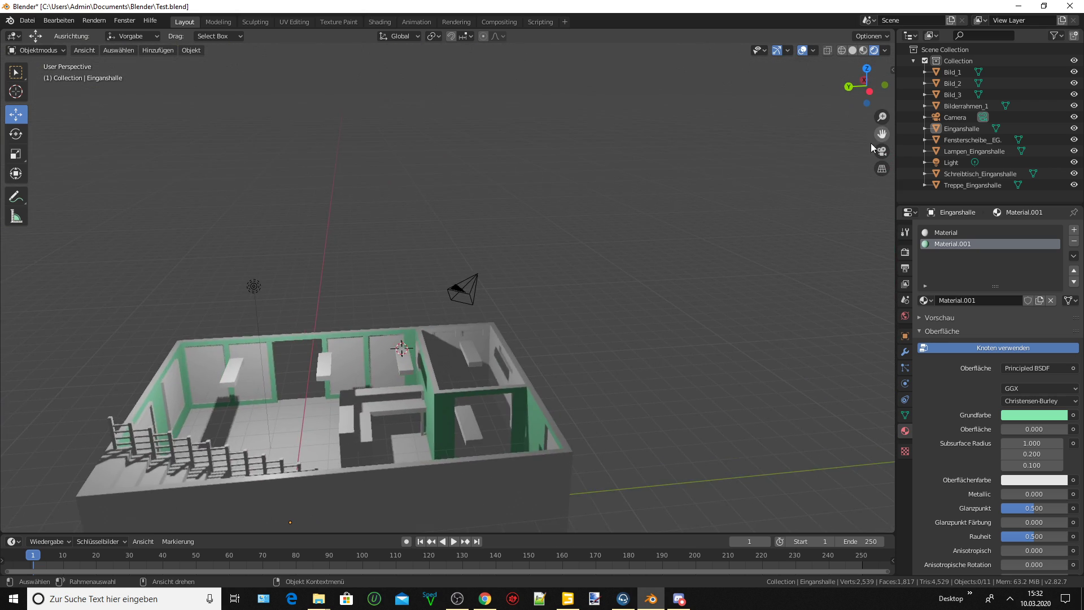
{"action": "mouse_move", "coordinate": [506, 228]}
{"action": "middle_mouse_down"}
{"action": "mouse_move", "coordinate": [602, 229]}
{"action": "mouse_move", "coordinate": [544, 218]}
{"action": "mouse_move", "coordinate": [502, 242]}
{"action": "mouse_move", "coordinate": [581, 252]}
{"action": "mouse_move", "coordinate": [717, 249]}
{"action": "mouse_move", "coordinate": [612, 246]}
{"action": "mouse_move", "coordinate": [629, 321]}
{"action": "middle_mouse_up"}
{"action": "scroll", "coordinate": [629, 320], "scroll_direction": "up", "scroll_amount": 1}
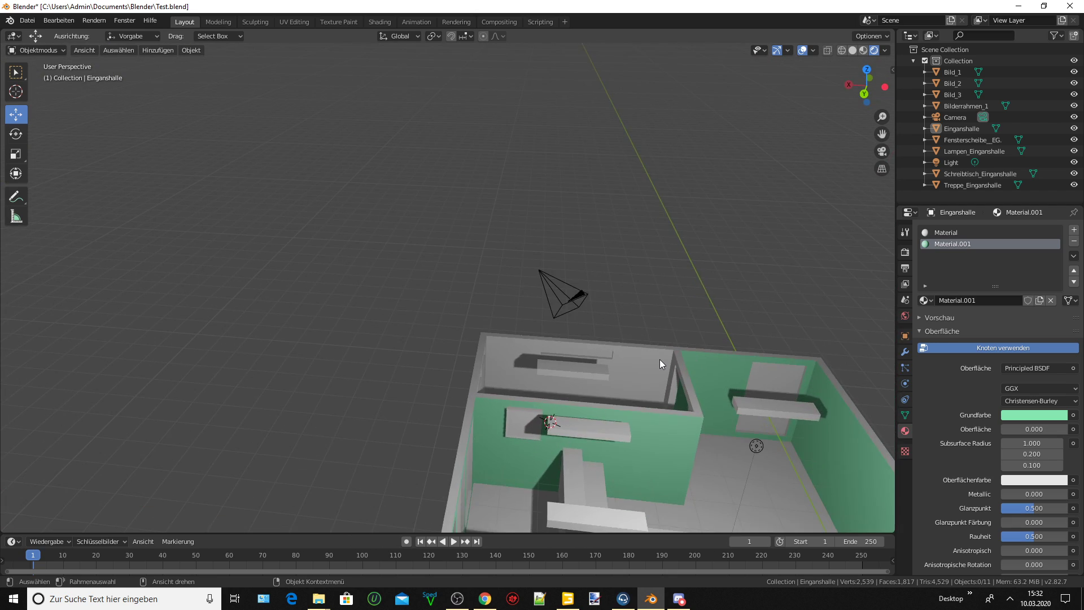
{"action": "scroll", "coordinate": [660, 359], "scroll_direction": "up", "scroll_amount": 4}
{"action": "scroll", "coordinate": [659, 359], "scroll_direction": "up", "scroll_amount": 1}
{"action": "mouse_move", "coordinate": [659, 360]}
{"action": "middle_mouse_down"}
{"action": "mouse_move", "coordinate": [726, 363]}
{"action": "mouse_move", "coordinate": [827, 120]}
{"action": "mouse_move", "coordinate": [819, 203]}
{"action": "mouse_move", "coordinate": [760, 274]}
{"action": "mouse_move", "coordinate": [770, 275]}
{"action": "middle_mouse_up"}
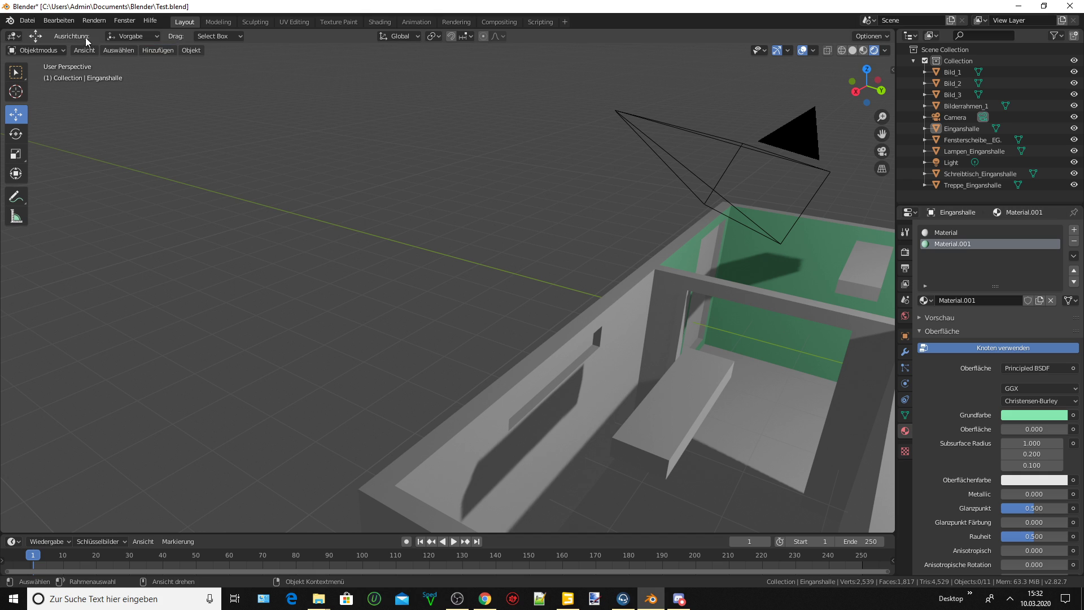
Return to Edit Mode and select the small wall face beside the shelf.
{"action": "left_click", "coordinate": [36, 50]}
{"action": "left_click", "coordinate": [40, 74]}
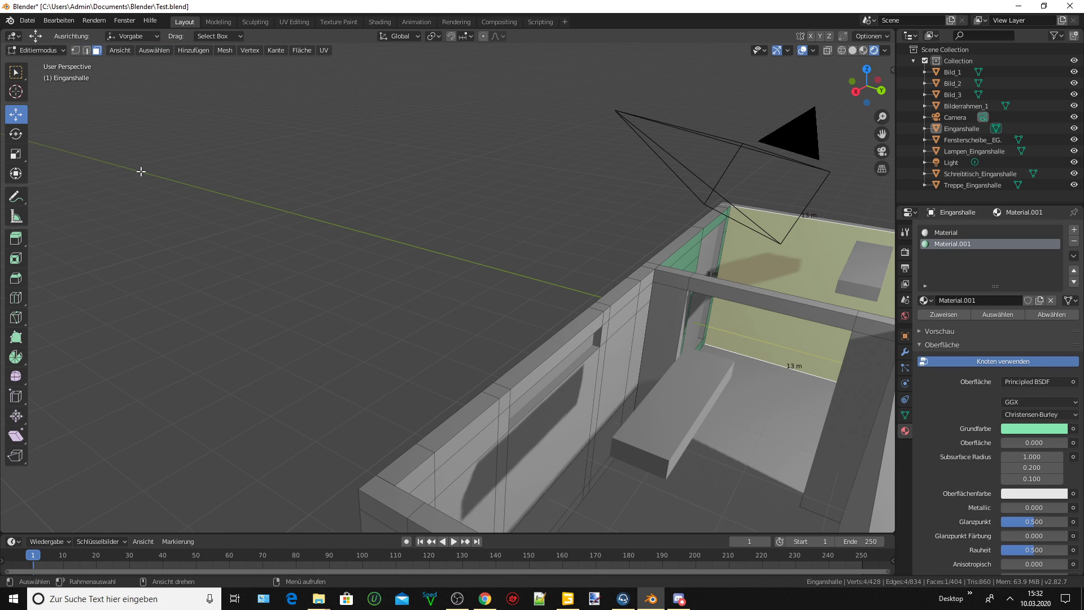
{"action": "left_click", "coordinate": [629, 366]}
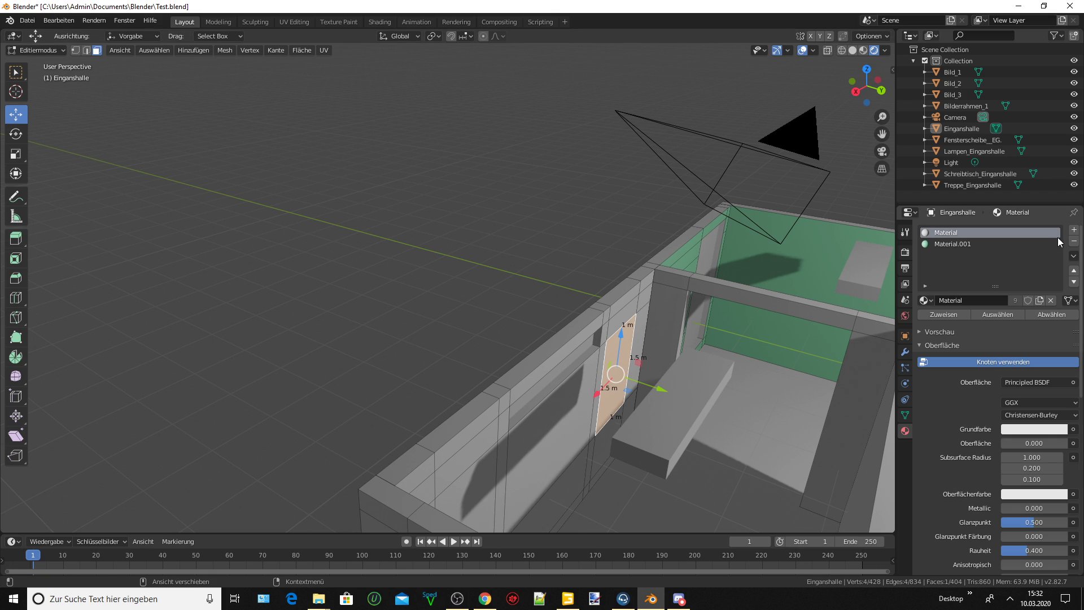
Add a new slot with new Material.002, base colour yellow (H 0.172, S 0.650, V 0.906).
{"action": "left_click", "coordinate": [1073, 231]}
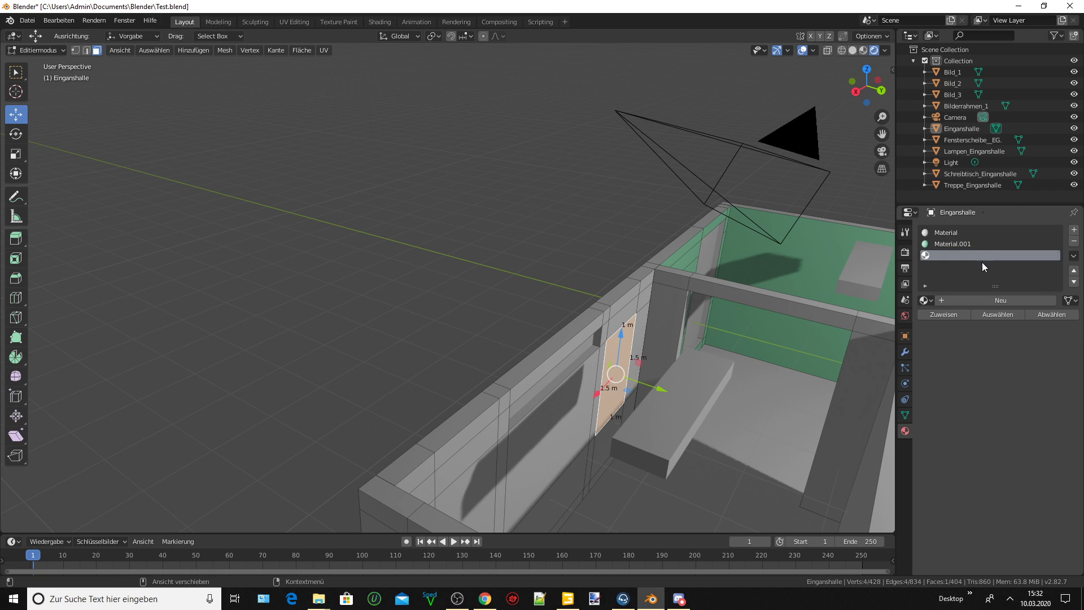
{"action": "left_click", "coordinate": [943, 300]}
{"action": "left_click", "coordinate": [1018, 430]}
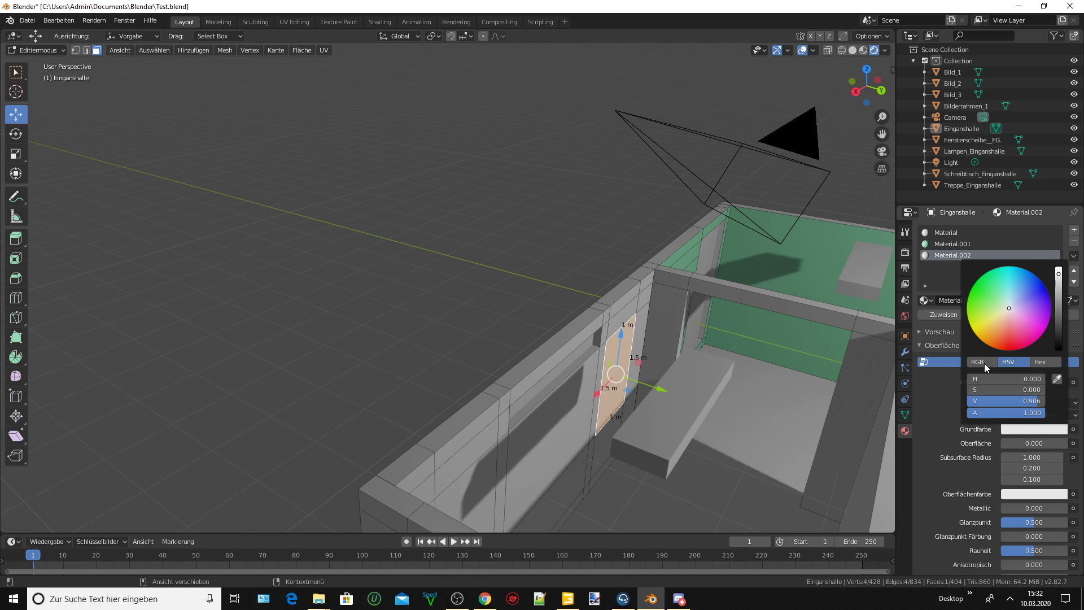
{"action": "left_click_drag", "start_coordinate": [1007, 306], "coordinate": [985, 322]}
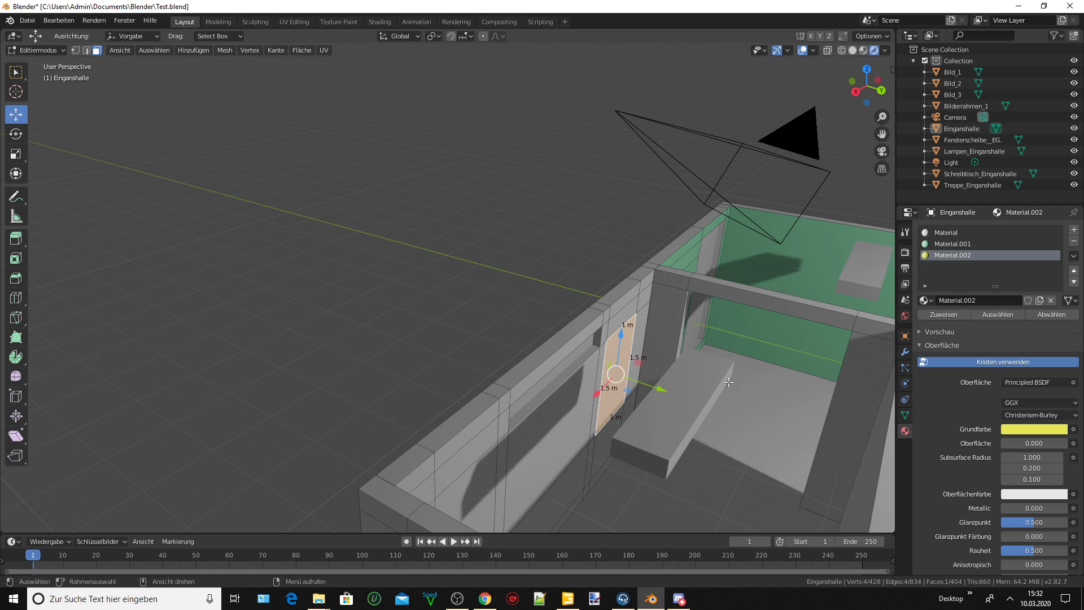
{"action": "middle_click_drag", "start_coordinate": [729, 383], "coordinate": [945, 302]}
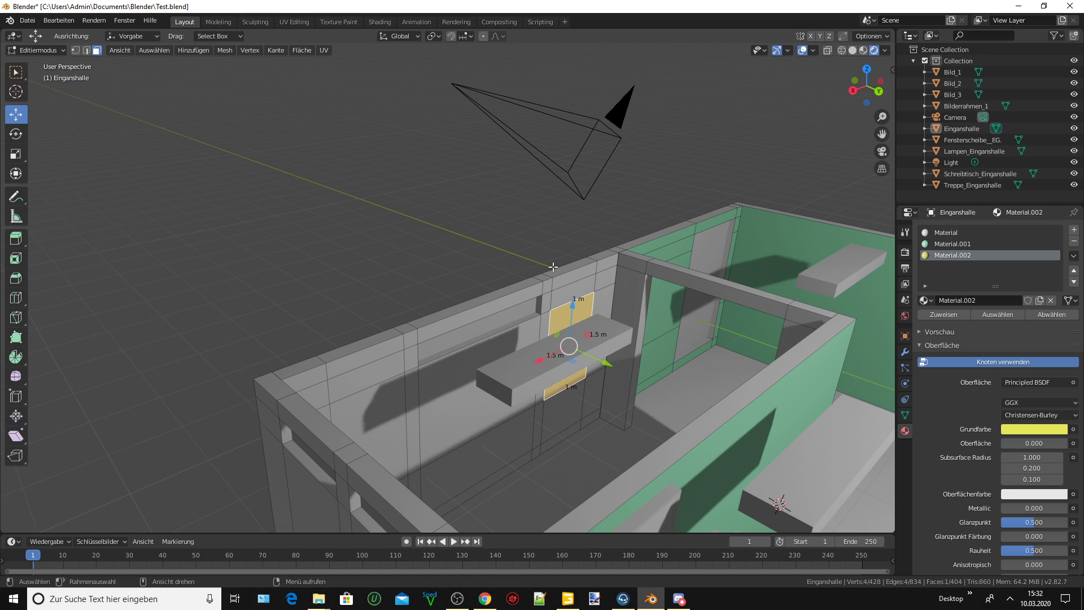
Select the wall's top face plus its top, side, lower-right and bottom faces.
{"action": "left_click", "coordinate": [574, 291]}
{"action": "scroll", "coordinate": [613, 318], "scroll_direction": "up", "scroll_amount": 2}
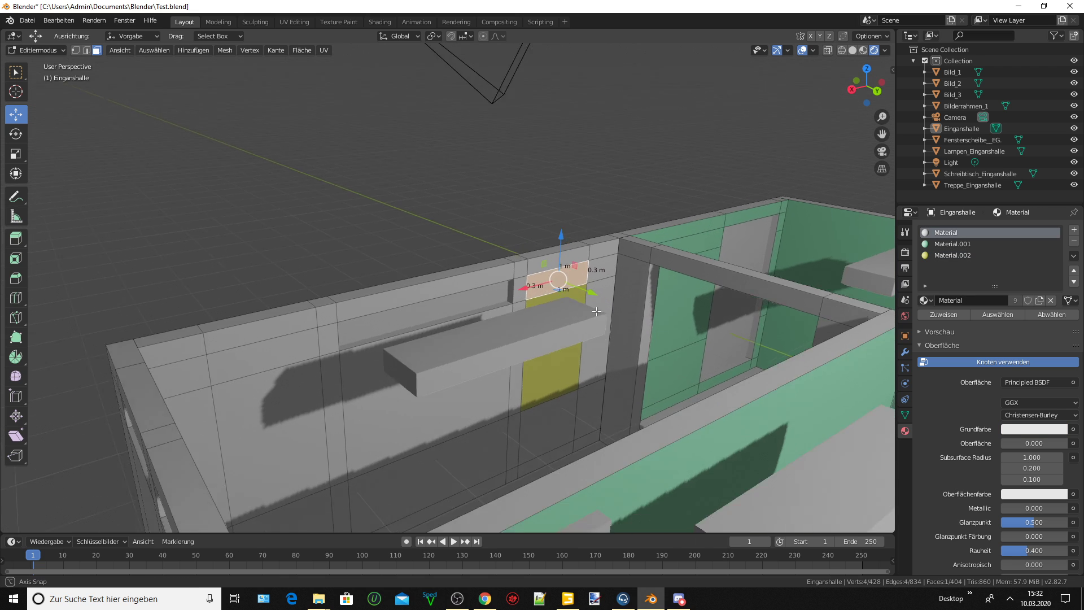
{"action": "scroll", "coordinate": [610, 319], "scroll_direction": "up", "scroll_amount": 3}
{"action": "mouse_move", "coordinate": [609, 319]}
{"action": "middle_mouse_down"}
{"action": "mouse_move", "coordinate": [560, 319]}
{"action": "mouse_move", "coordinate": [571, 336]}
{"action": "middle_mouse_up"}
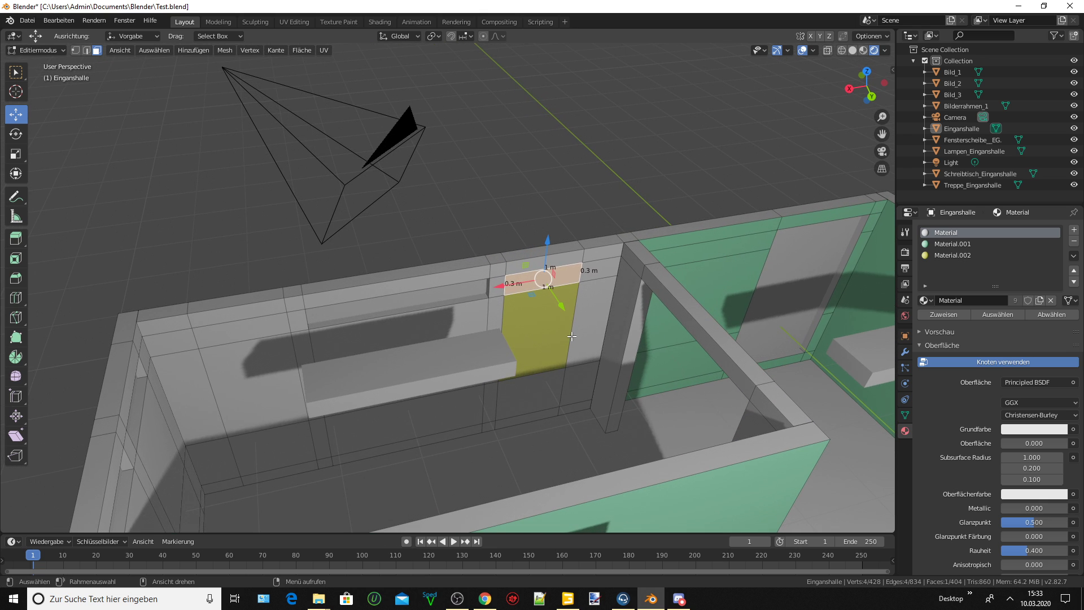
{"action": "left_click", "coordinate": [542, 258], "text": "shift"}
{"action": "left_click", "coordinate": [599, 270], "text": "shift"}
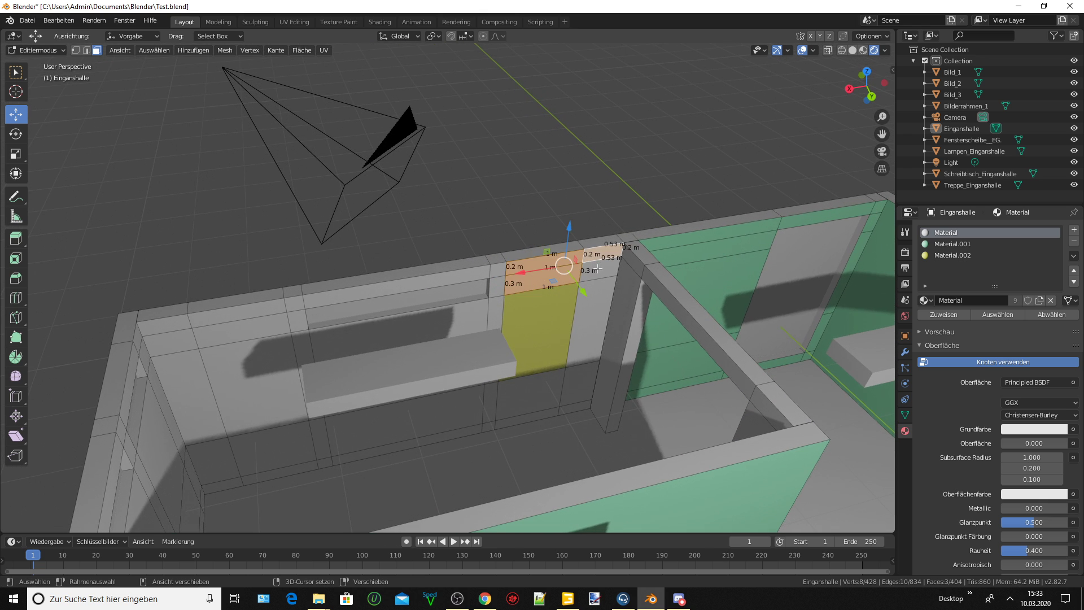
{"action": "left_click", "coordinate": [584, 364], "text": "shift"}
{"action": "left_click", "coordinate": [586, 384], "text": "shift"}
{"action": "left_click", "coordinate": [576, 405], "text": "shift"}
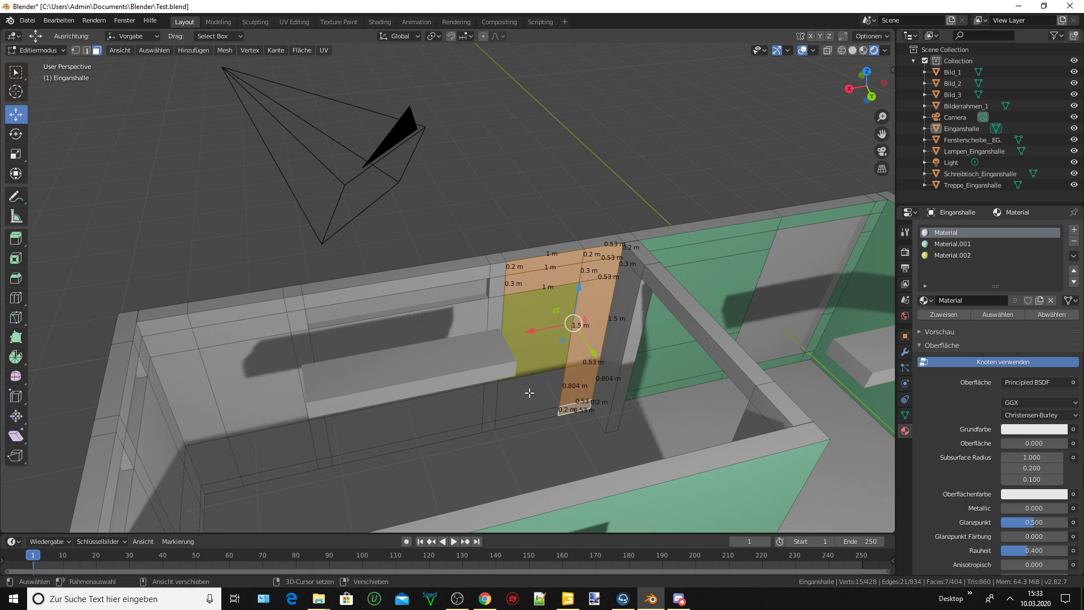
{"action": "left_click", "coordinate": [525, 415], "text": "shift"}
Add the 2.17 m face, back-wall faces behind the bench, long top face and left end faces.
{"action": "left_click", "coordinate": [493, 415], "text": "shift"}
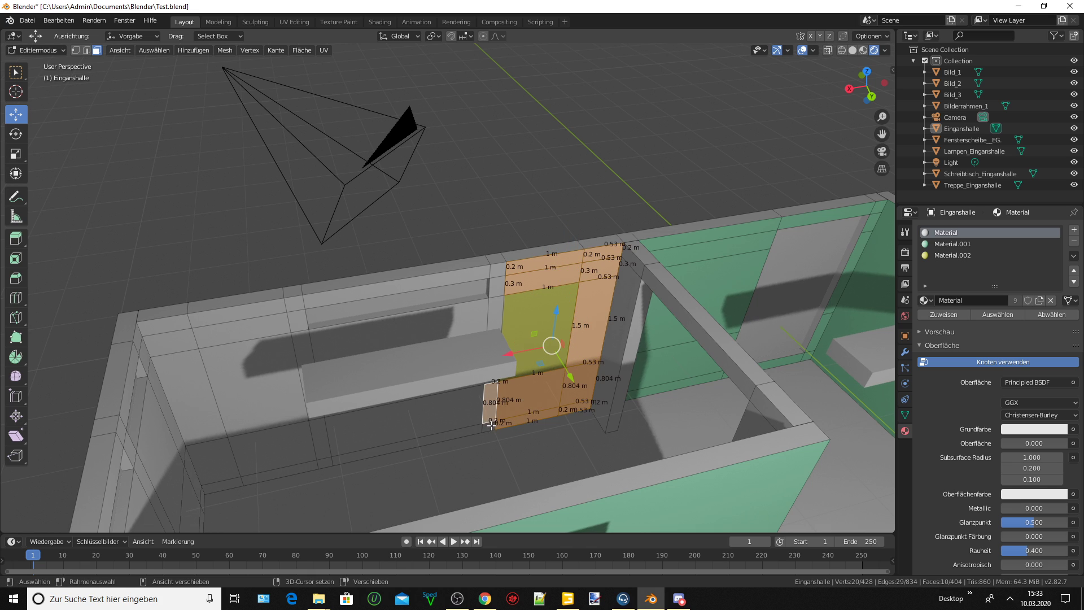
{"action": "left_click", "coordinate": [491, 422], "text": "shift"}
{"action": "left_click", "coordinate": [471, 390], "text": "shift"}
{"action": "left_click", "coordinate": [496, 323], "text": "shift"}
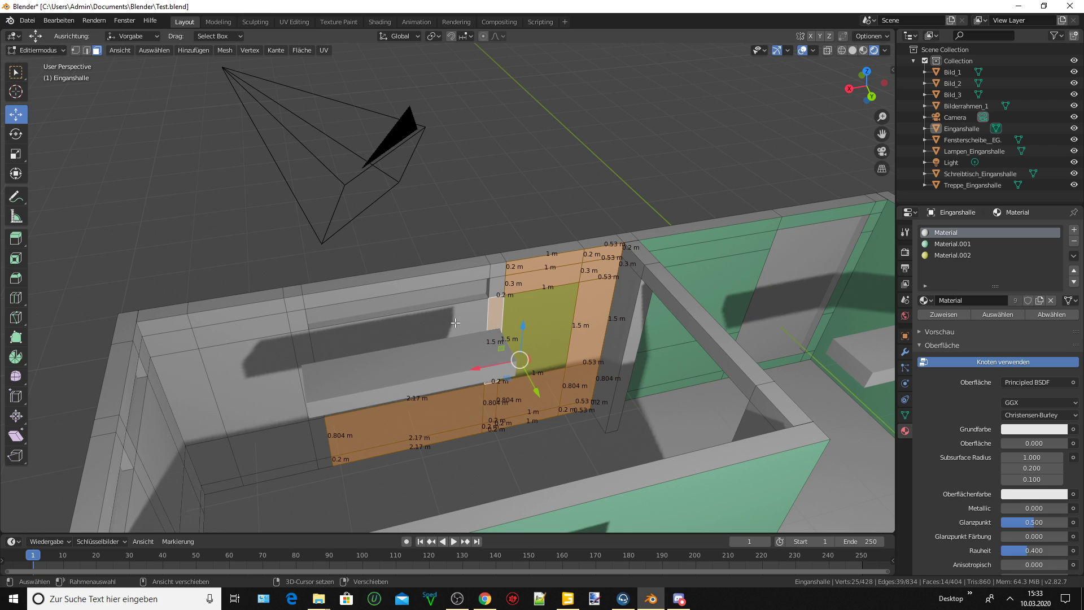
{"action": "left_click", "coordinate": [455, 323], "text": "shift"}
{"action": "left_click", "coordinate": [495, 283], "text": "shift"}
{"action": "left_click", "coordinate": [439, 279], "text": "shift"}
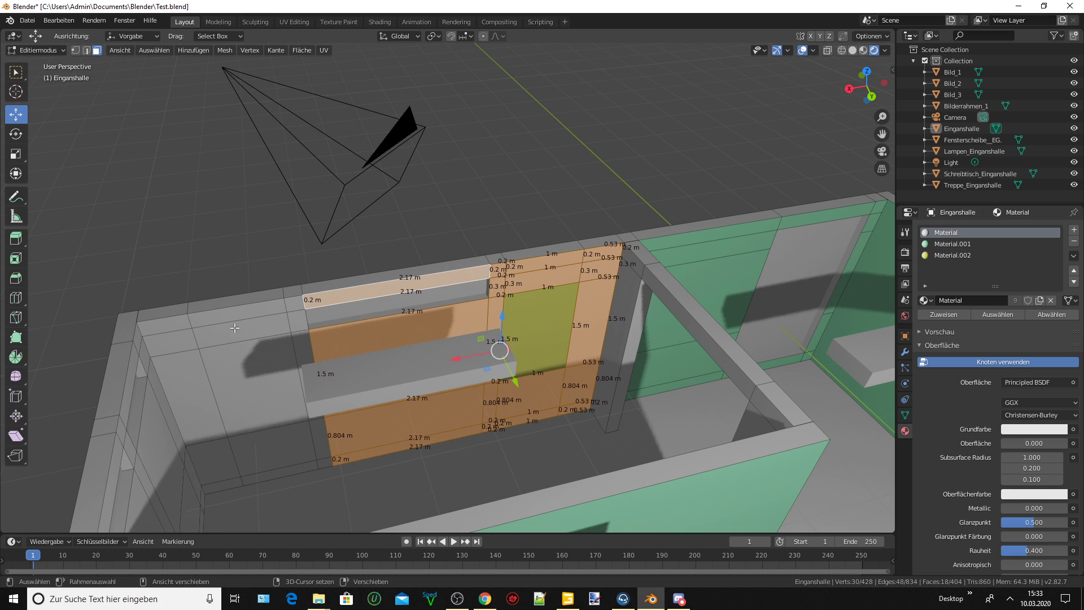
{"action": "left_click", "coordinate": [295, 306], "text": "shift"}
{"action": "left_click", "coordinate": [296, 322], "text": "shift"}
{"action": "left_click", "coordinate": [303, 384], "text": "shift"}
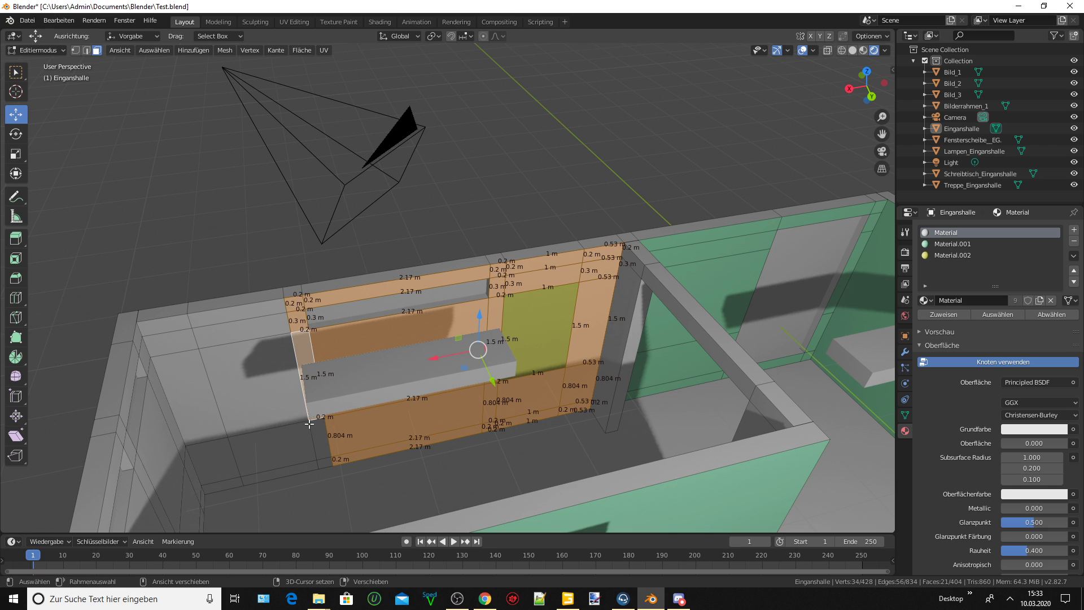
Add the lower-left, 1.5 m left side and left-end faces, then make Material.002 active.
{"action": "left_click", "coordinate": [326, 454], "text": "shift"}
{"action": "left_click", "coordinate": [277, 446], "text": "shift"}
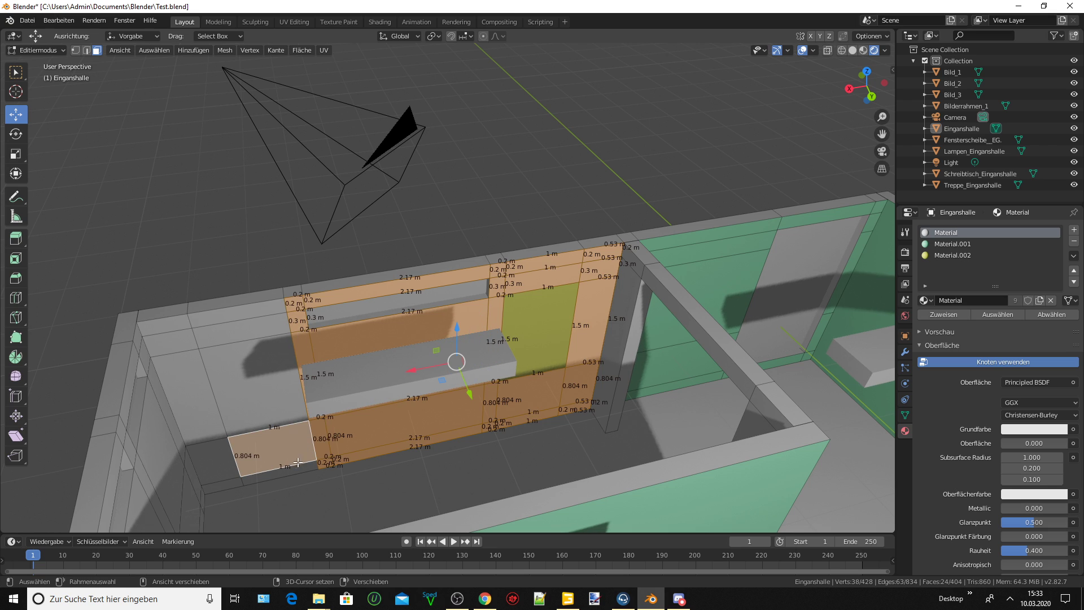
{"action": "left_click", "coordinate": [282, 472], "text": "shift"}
{"action": "left_click", "coordinate": [271, 405], "text": "shift"}
{"action": "left_click", "coordinate": [246, 335], "text": "shift"}
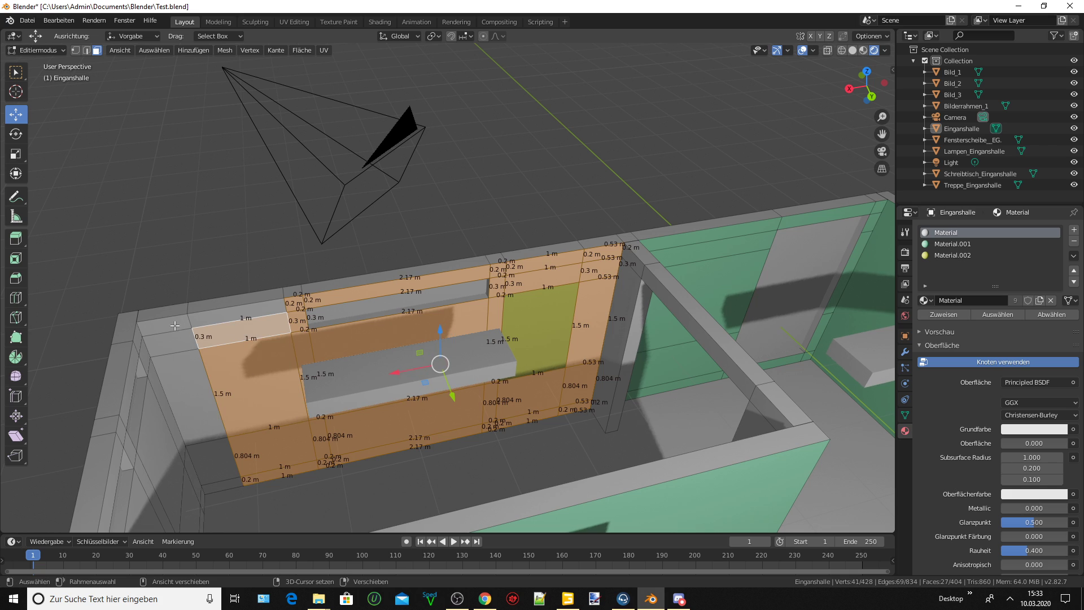
{"action": "left_click", "coordinate": [215, 317], "text": "shift"}
{"action": "left_click", "coordinate": [169, 323], "text": "shift"}
{"action": "left_click", "coordinate": [186, 395], "text": "shift"}
{"action": "left_click", "coordinate": [209, 468], "text": "shift"}
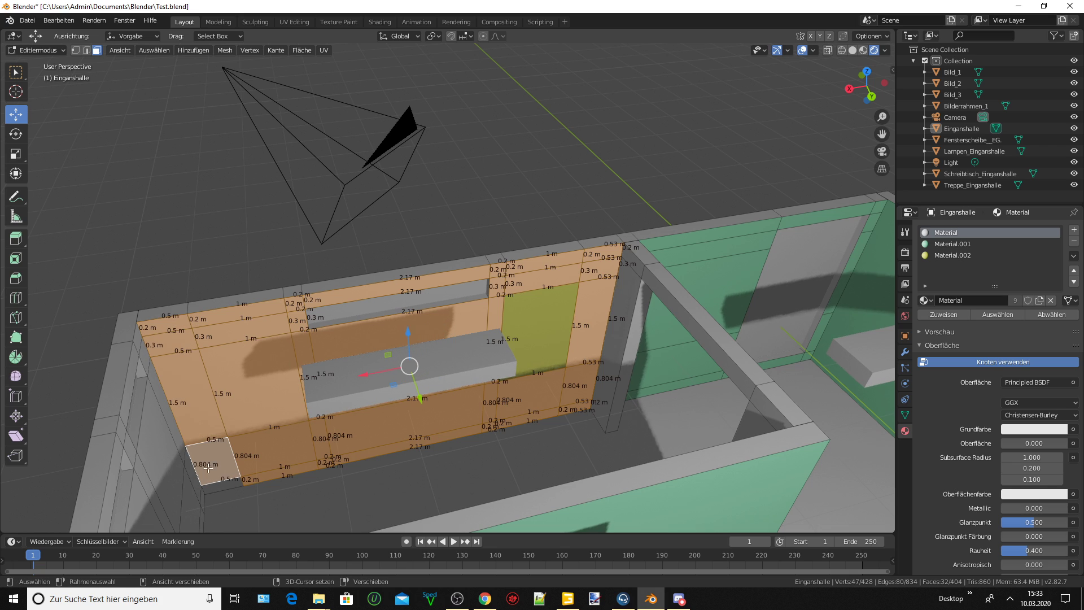
{"action": "left_click", "coordinate": [224, 491], "text": "shift"}
{"action": "left_click", "coordinate": [250, 504], "text": "shift"}
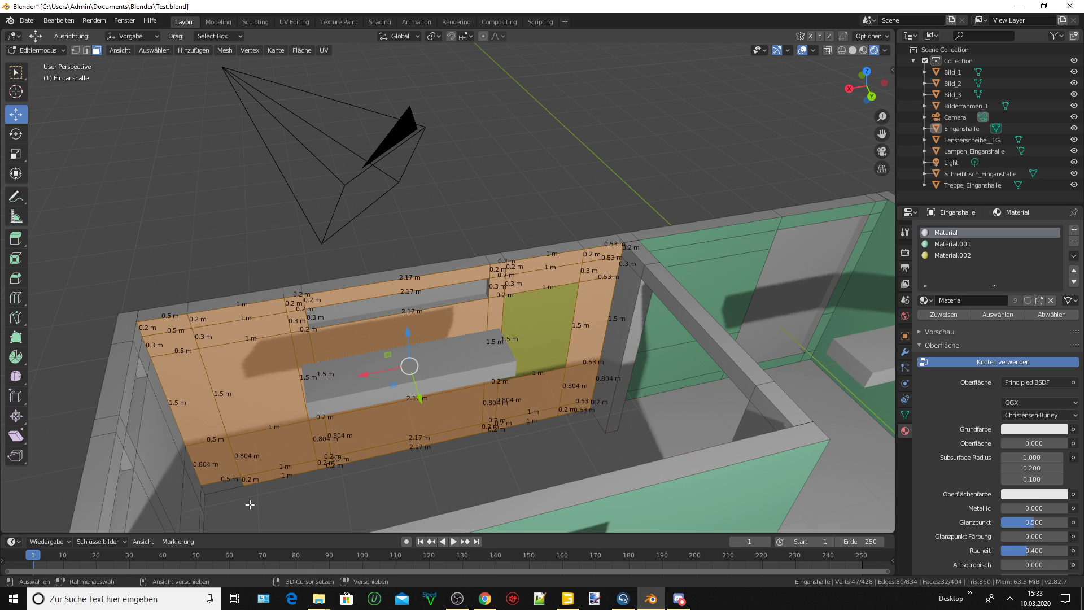
{"action": "left_click", "coordinate": [234, 485], "text": "shift"}
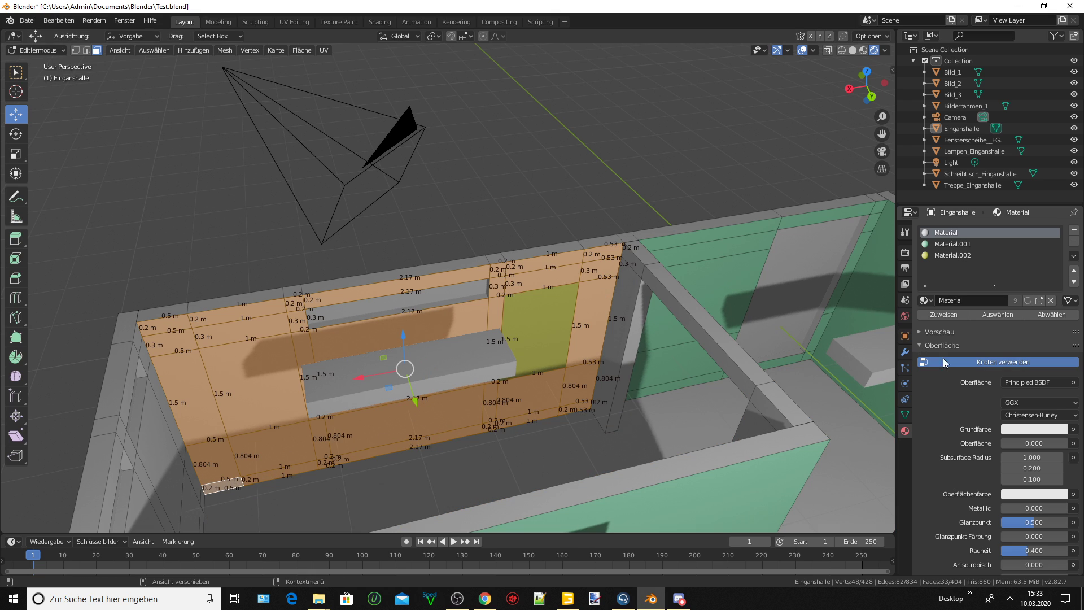
{"action": "left_click", "coordinate": [948, 255]}
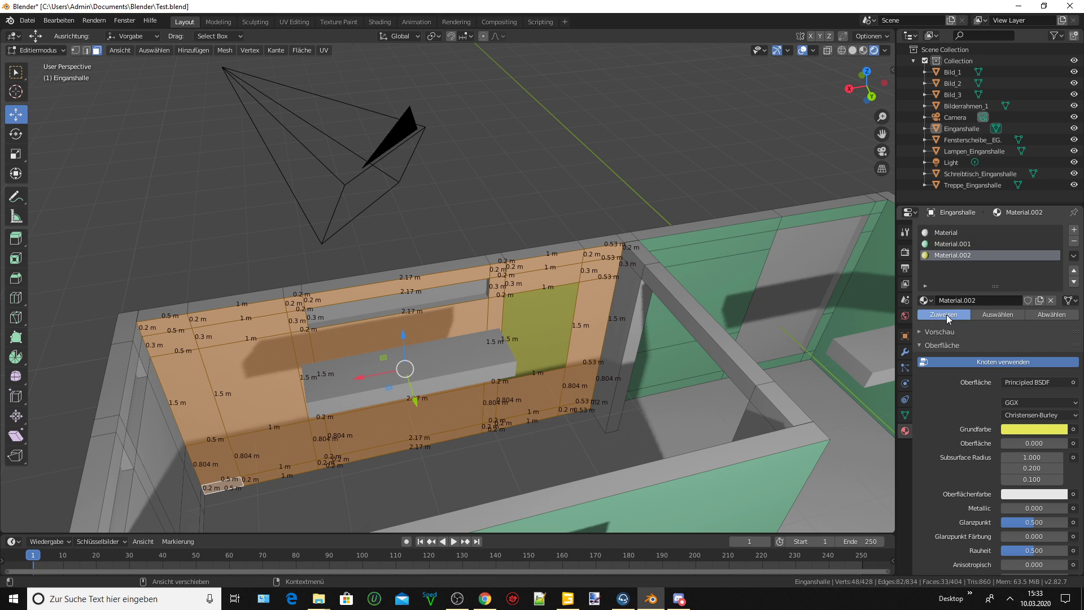
Assign yellow Material.002 to the doorway pillars' faces and the beam over them.
{"action": "left_click", "coordinate": [625, 294]}
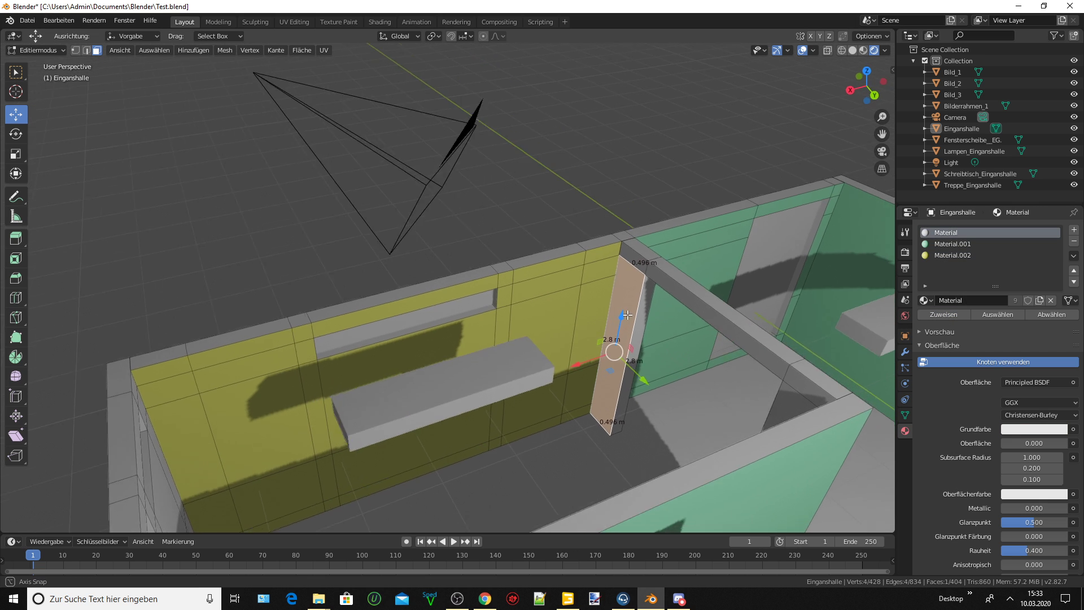
{"action": "mouse_move", "coordinate": [625, 295]}
{"action": "middle_mouse_down"}
{"action": "mouse_move", "coordinate": [659, 312]}
{"action": "mouse_move", "coordinate": [680, 304]}
{"action": "middle_mouse_up"}
{"action": "left_click", "coordinate": [633, 250], "text": "shift"}
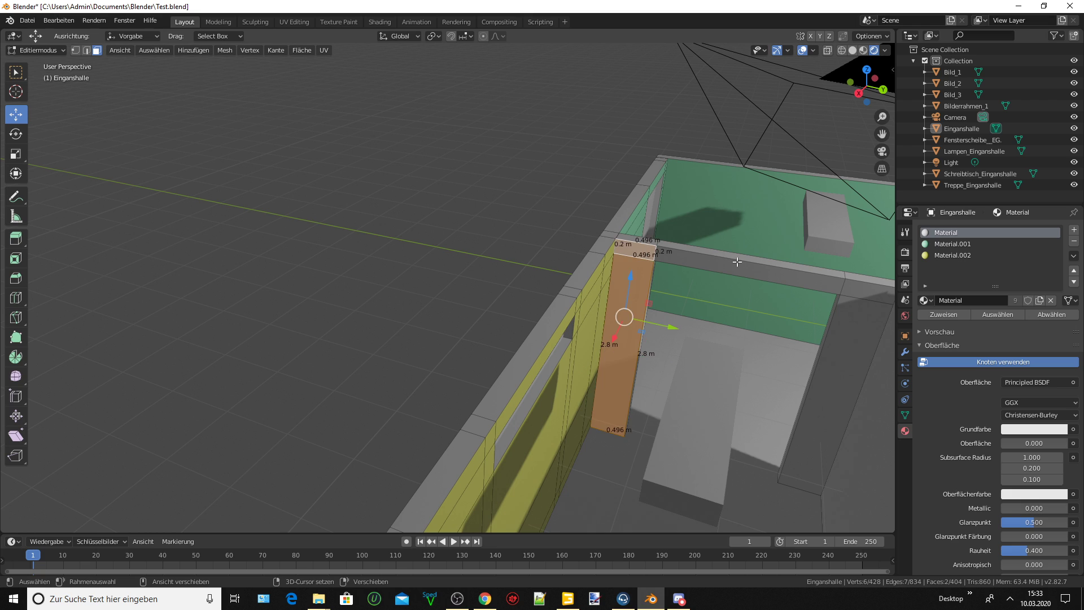
{"action": "left_click", "coordinate": [813, 292], "text": "shift"}
{"action": "left_click", "coordinate": [860, 290], "text": "shift"}
{"action": "left_click", "coordinate": [813, 430], "text": "shift"}
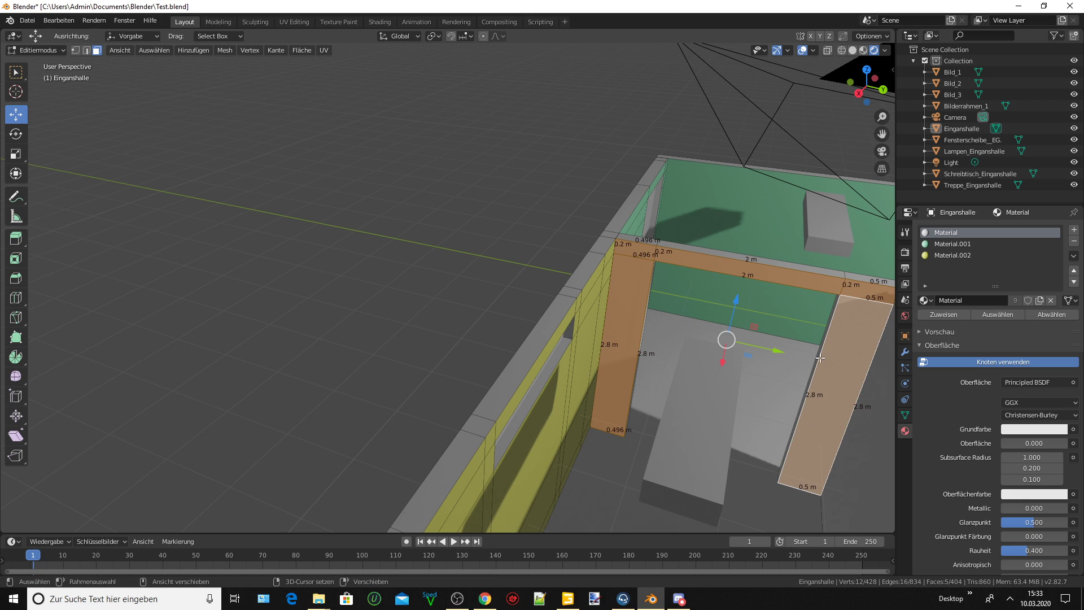
{"action": "left_click", "coordinate": [951, 256]}
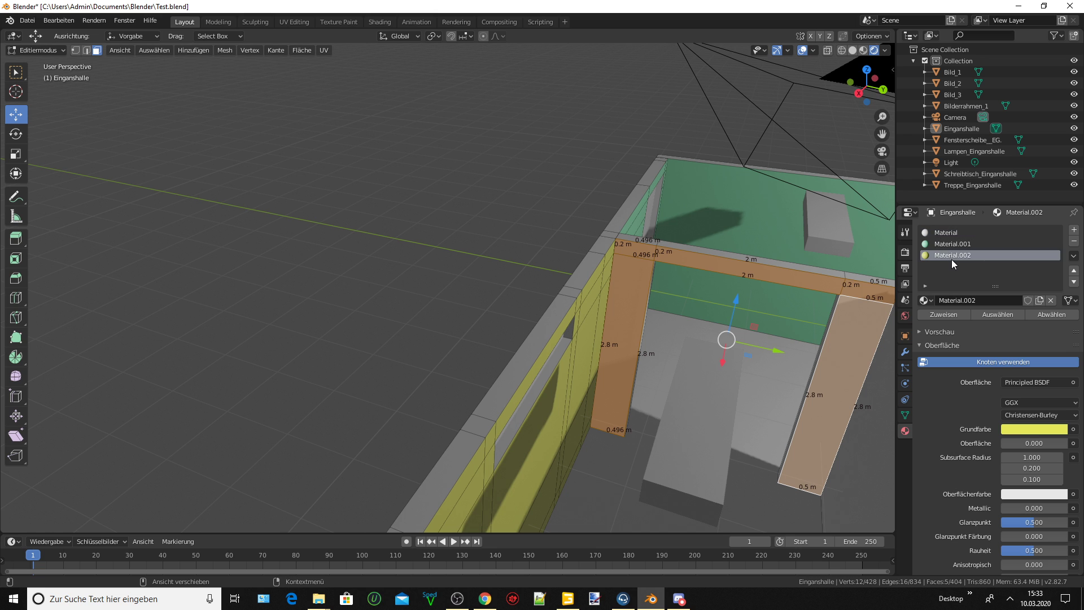
{"action": "left_click", "coordinate": [942, 315]}
Assign yellow Material.002 to the second room's floor face.
{"action": "mouse_move", "coordinate": [858, 327]}
{"action": "middle_mouse_down"}
{"action": "mouse_move", "coordinate": [882, 316]}
{"action": "mouse_move", "coordinate": [602, 301]}
{"action": "mouse_move", "coordinate": [739, 338]}
{"action": "mouse_move", "coordinate": [826, 263]}
{"action": "middle_mouse_up"}
{"action": "left_click", "coordinate": [752, 341]}
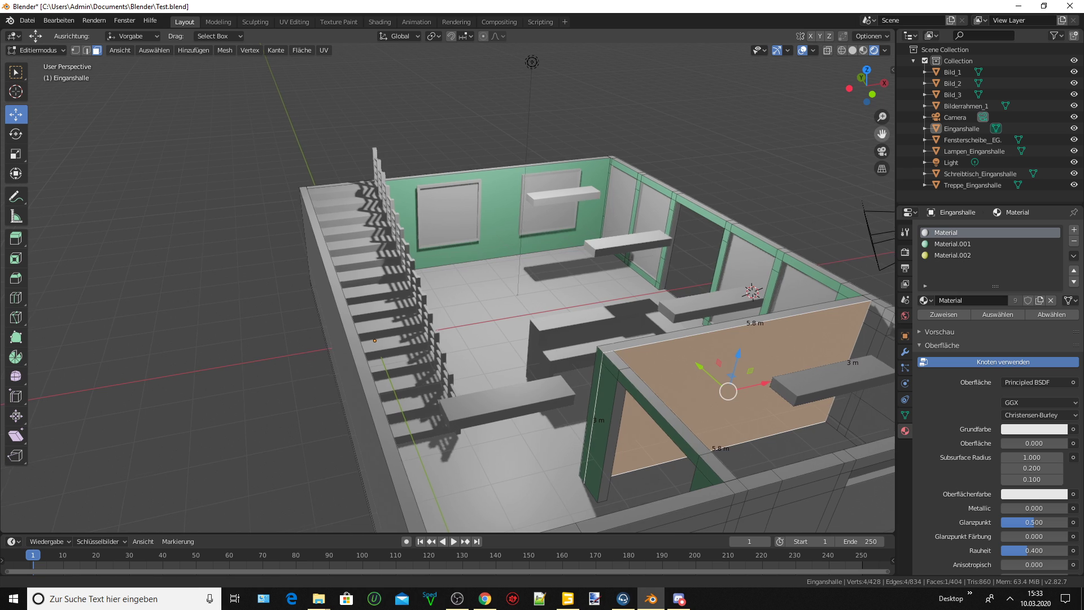
{"action": "left_click_drag", "start_coordinate": [881, 134], "coordinate": [712, 136]}
{"action": "left_click", "coordinate": [958, 256]}
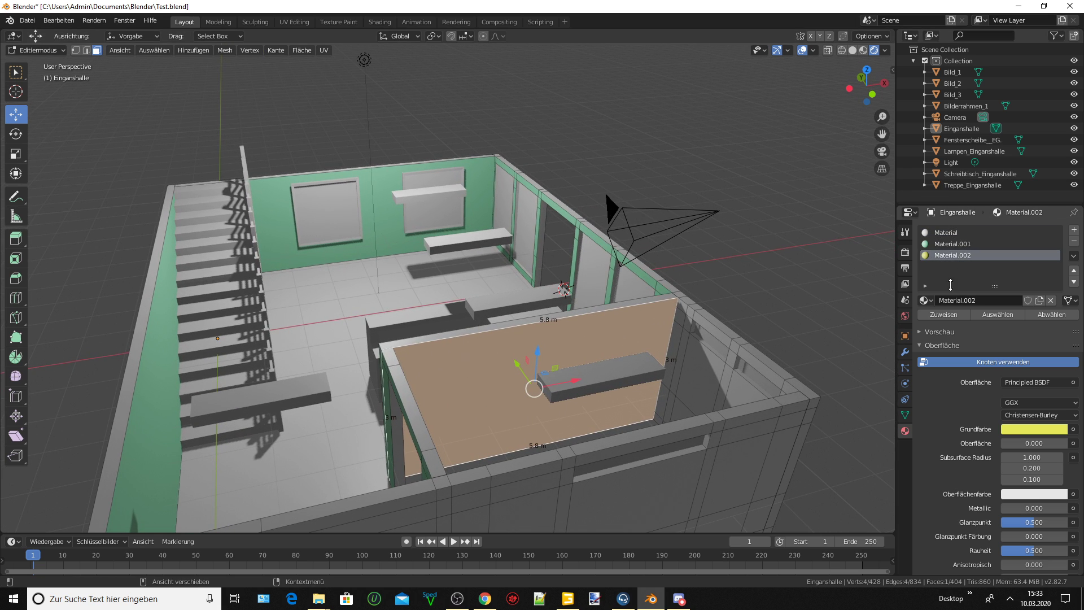
{"action": "left_click", "coordinate": [948, 316]}
{"action": "middle_click_drag", "start_coordinate": [706, 283], "coordinate": [668, 323]}
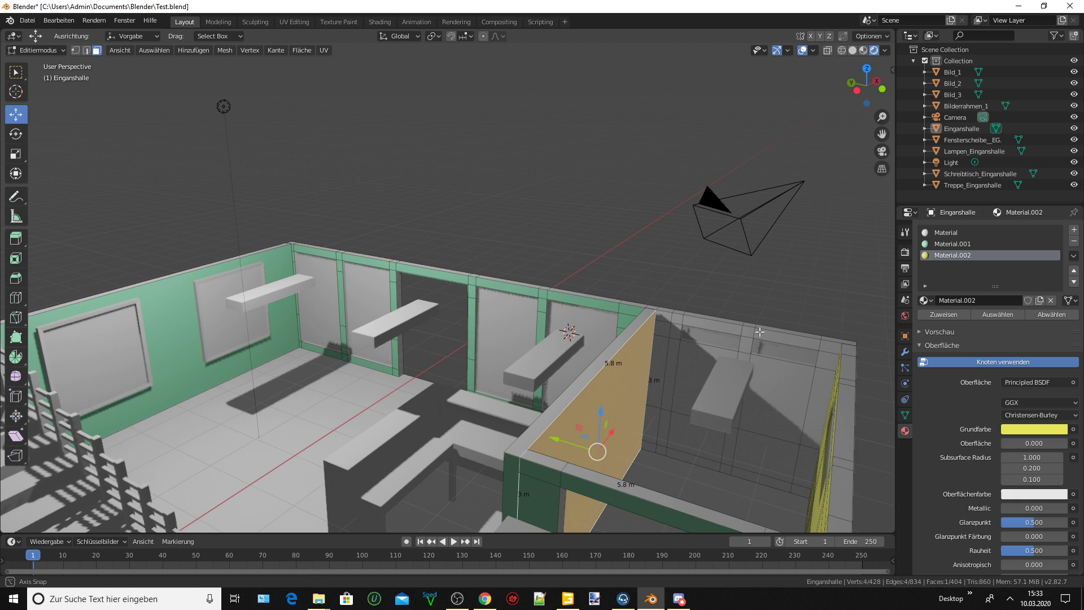
Select the corner strips, large wall face and faces along the top and bottom edges.
{"action": "left_click", "coordinate": [668, 323]}
{"action": "scroll", "coordinate": [678, 333], "scroll_direction": "up", "scroll_amount": 3}
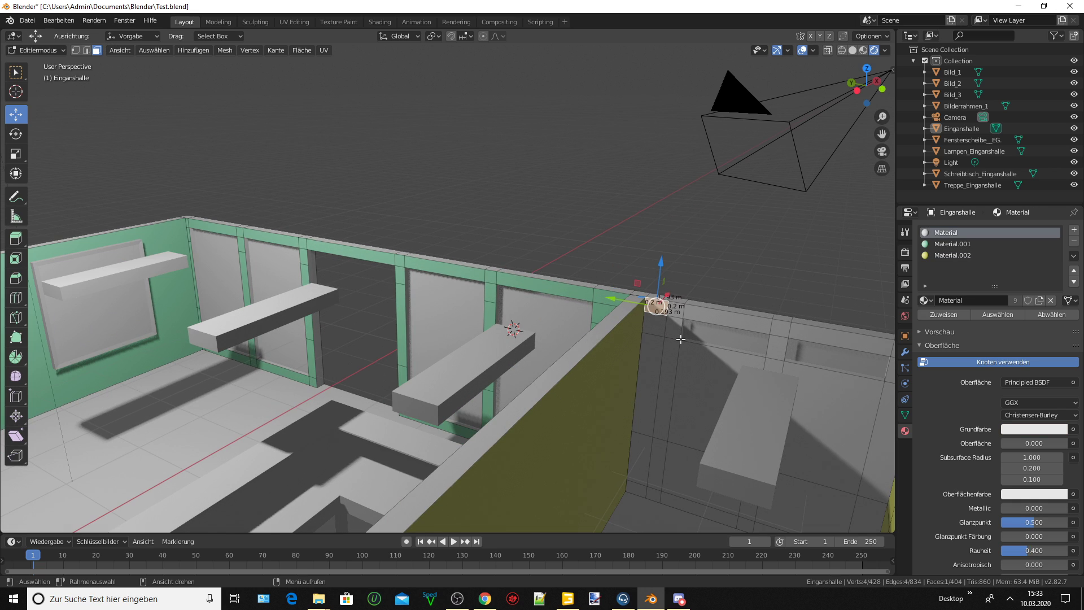
{"action": "left_click", "coordinate": [654, 411], "text": "ctrl"}
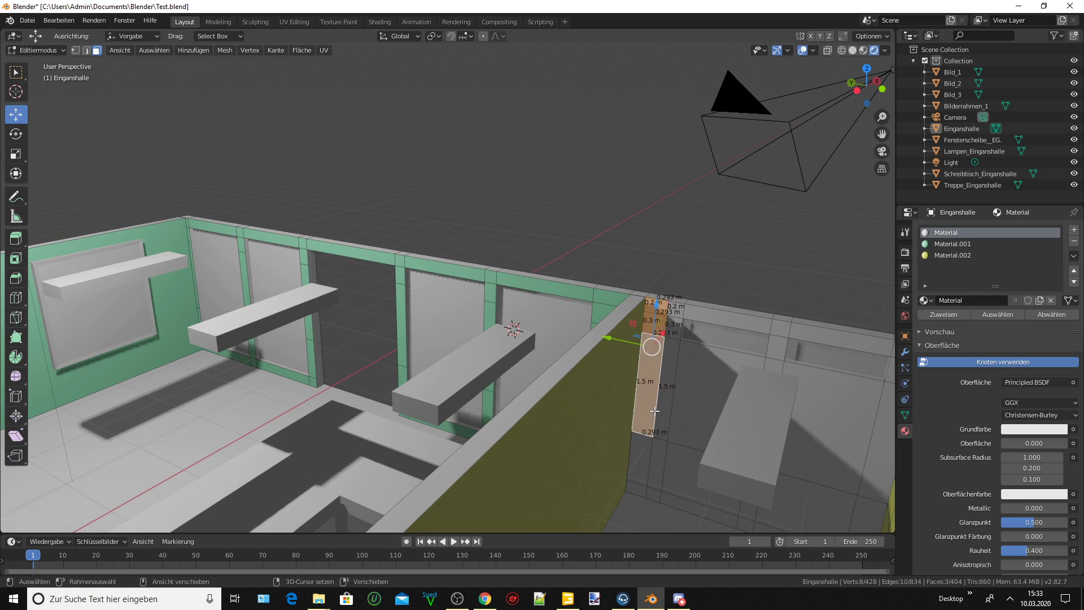
{"action": "left_click", "coordinate": [639, 484], "text": "ctrl"}
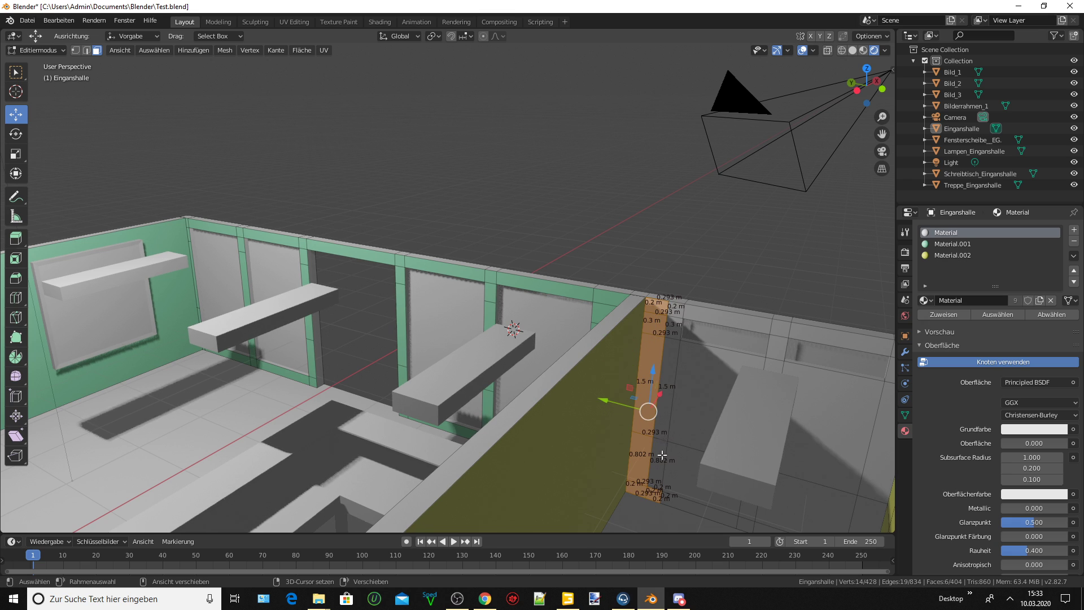
{"action": "left_click", "coordinate": [673, 357], "text": "ctrl"}
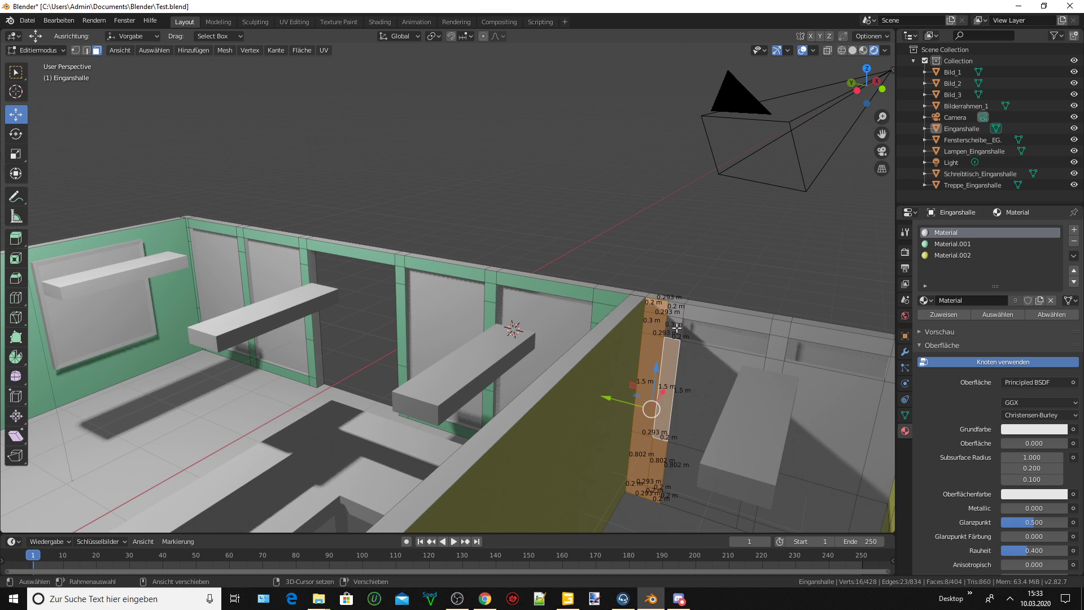
{"action": "left_click", "coordinate": [684, 308], "text": "ctrl"}
{"action": "left_click", "coordinate": [782, 324], "text": "ctrl"}
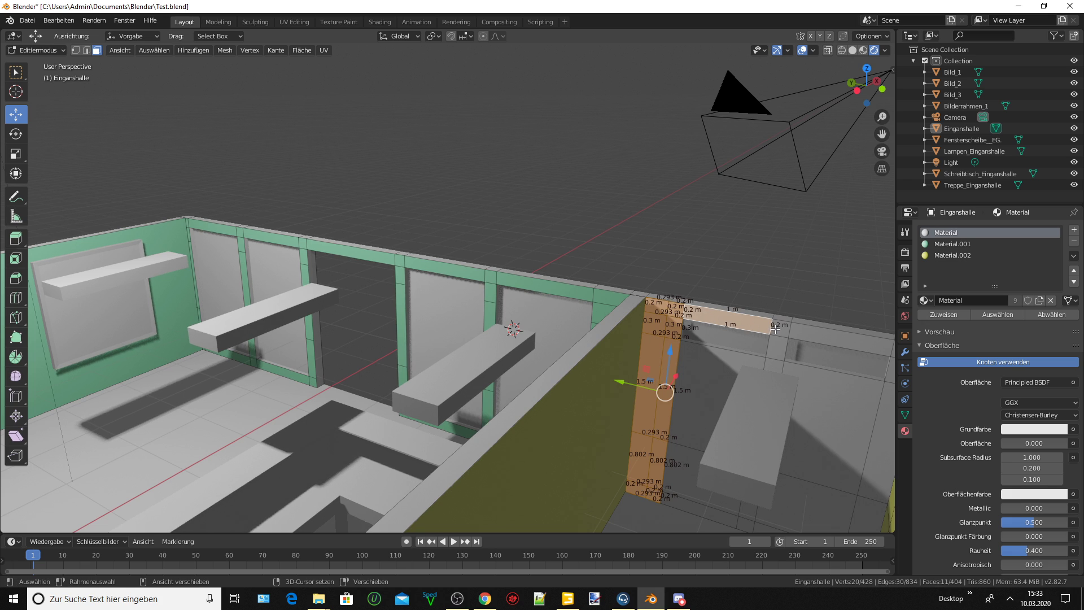
{"action": "left_click", "coordinate": [777, 346], "text": "ctrl"}
{"action": "left_click", "coordinate": [721, 377], "text": "ctrl"}
{"action": "left_click", "coordinate": [682, 490], "text": "ctrl"}
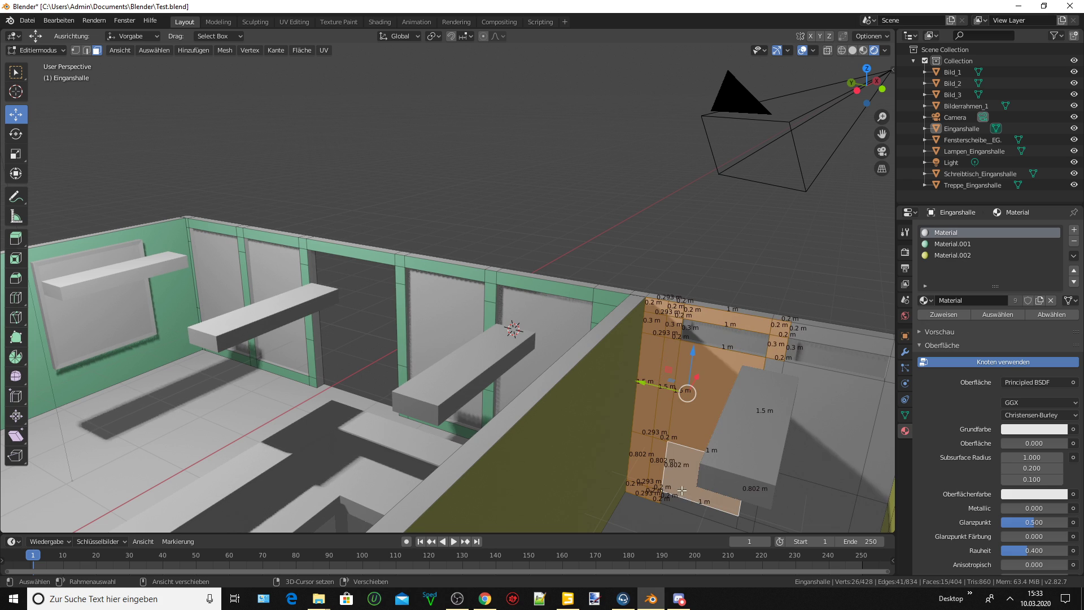
{"action": "left_click", "coordinate": [753, 511], "text": "ctrl"}
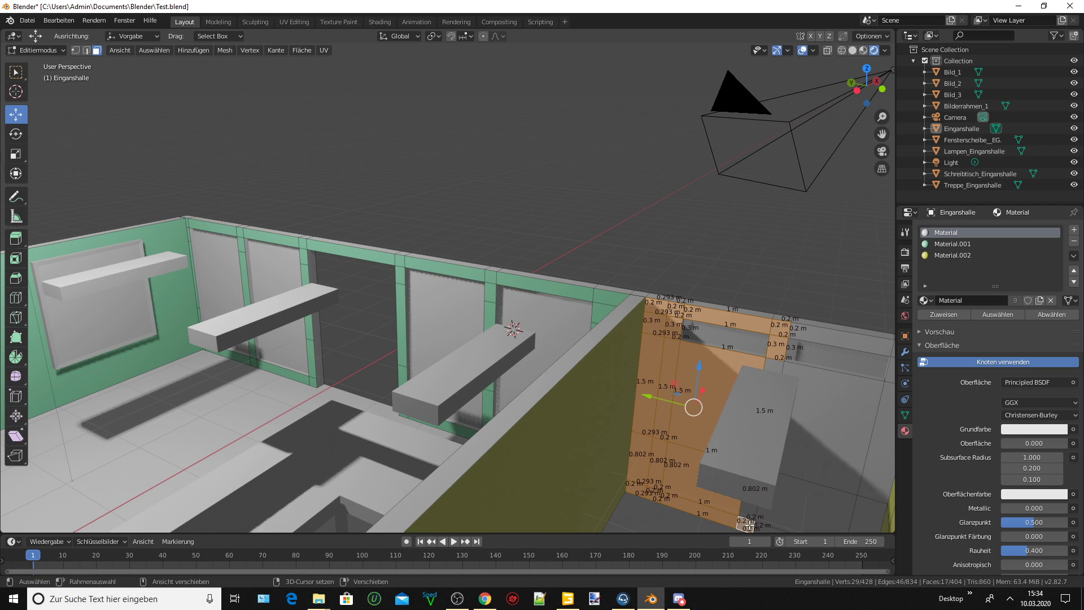
Add the right-side strips and right inner wall faces, then assign yellow Material.002.
{"action": "left_click", "coordinate": [812, 333], "text": "ctrl"}
{"action": "left_click", "coordinate": [836, 429], "text": "ctrl"}
{"action": "left_click", "coordinate": [781, 526], "text": "ctrl"}
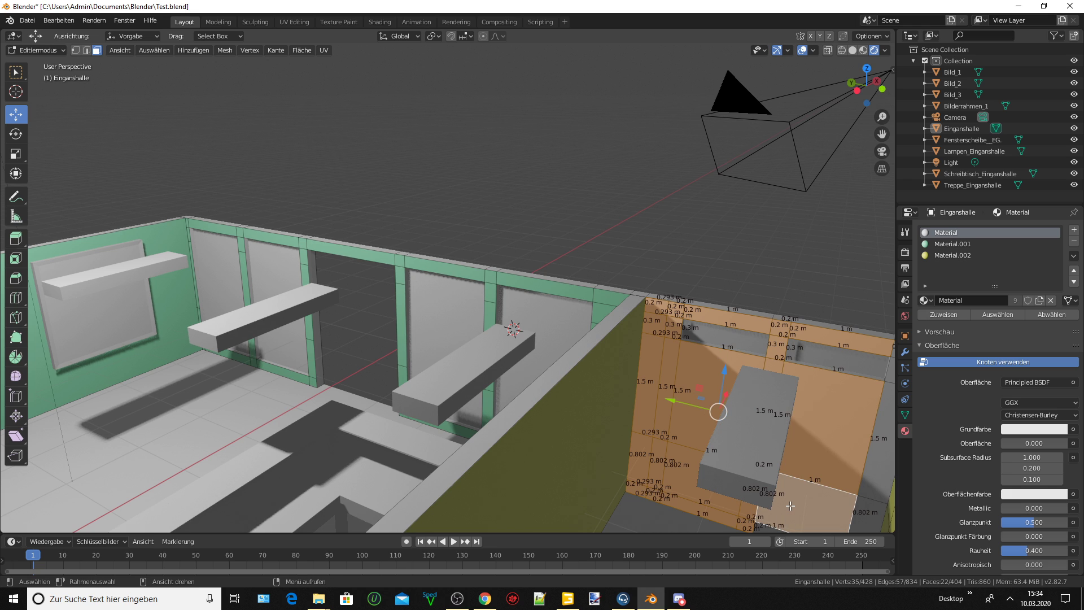
{"action": "scroll", "coordinate": [790, 505], "scroll_direction": "down", "scroll_amount": 2}
{"action": "left_click", "coordinate": [782, 525], "text": "ctrl"}
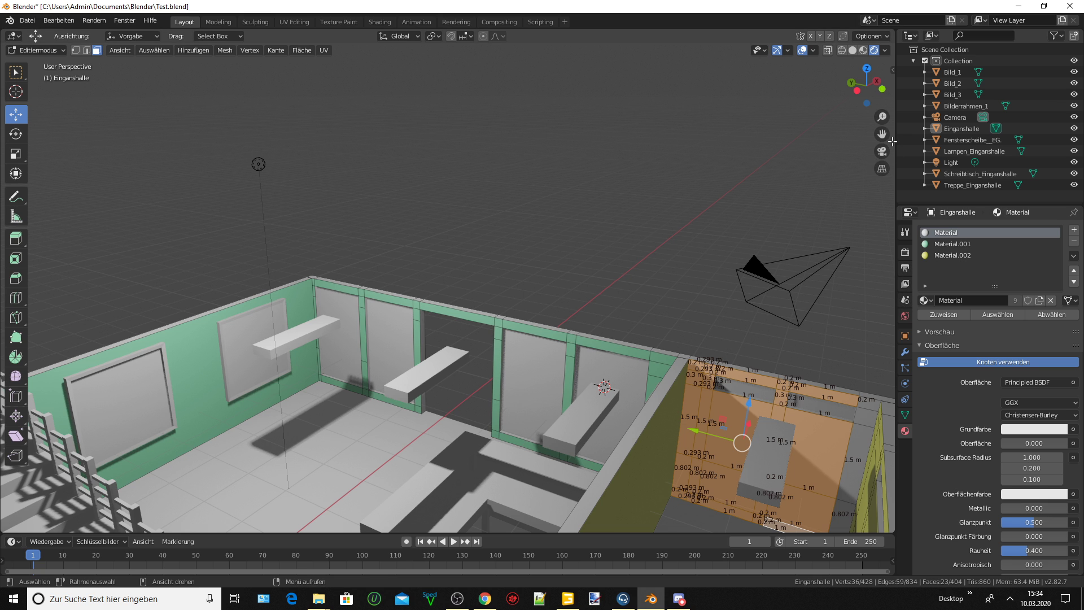
{"action": "left_click_drag", "start_coordinate": [882, 133], "coordinate": [885, 118]}
{"action": "mouse_move", "coordinate": [883, 121]}
{"action": "middle_mouse_down"}
{"action": "mouse_move", "coordinate": [830, 170]}
{"action": "mouse_move", "coordinate": [758, 352]}
{"action": "middle_mouse_up"}
{"action": "left_click", "coordinate": [756, 329], "text": "ctrl"}
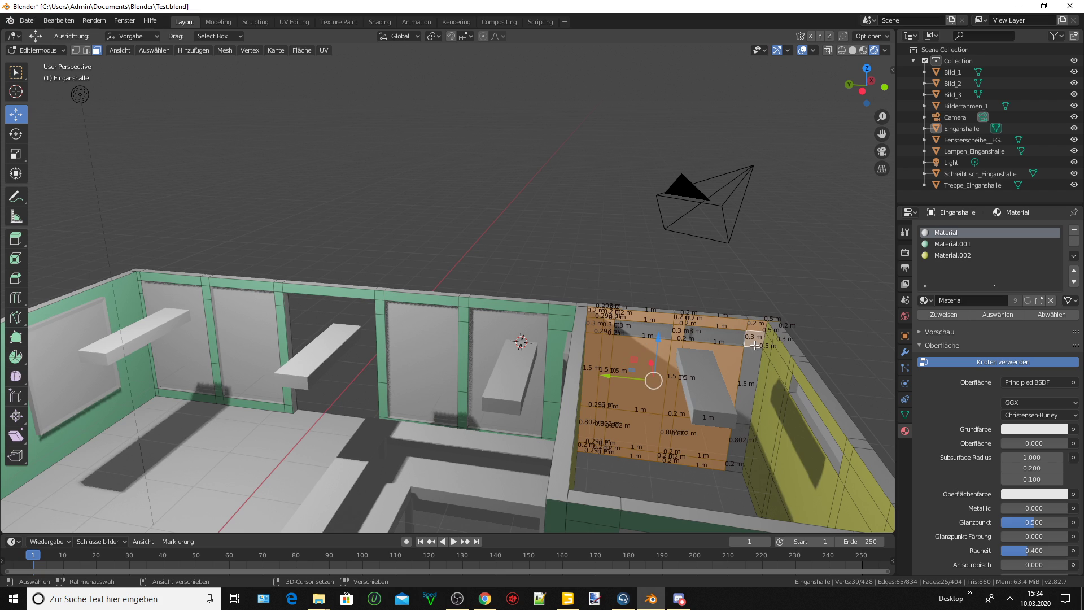
{"action": "left_click", "coordinate": [750, 368], "text": "ctrl"}
{"action": "left_click", "coordinate": [735, 464], "text": "ctrl"}
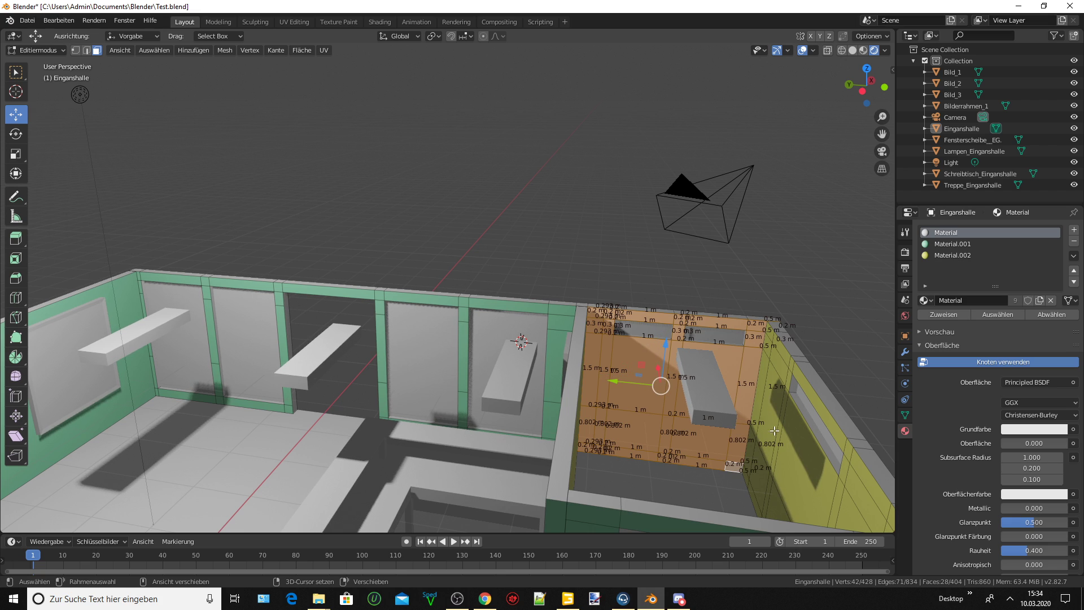
{"action": "left_click", "coordinate": [953, 256]}
{"action": "left_click", "coordinate": [943, 314]}
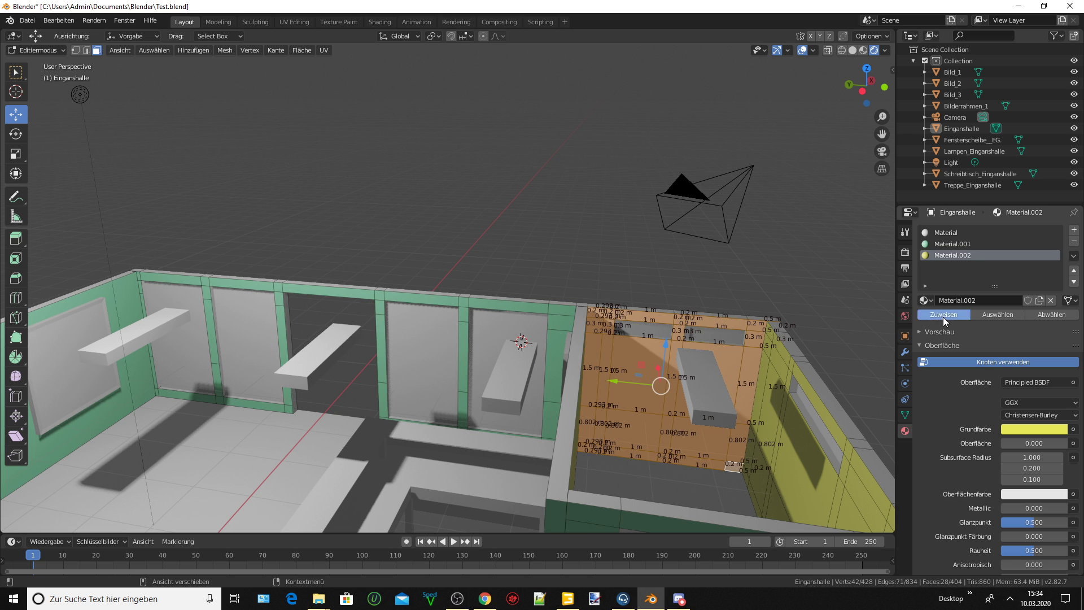
Assign the yellow material to the floor faces, then orbit and pan to view the house from above.
{"action": "left_click", "coordinate": [765, 402]}
{"action": "middle_click_drag", "start_coordinate": [765, 402], "coordinate": [2, 443]}
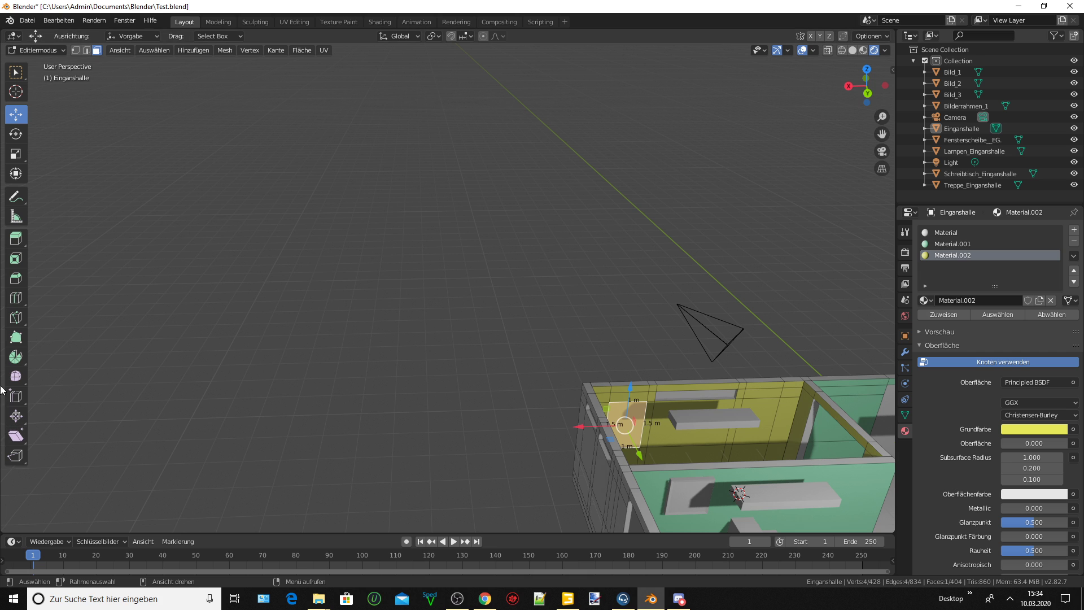
{"action": "middle_click_drag", "start_coordinate": [2, 389], "coordinate": [495, 375]}
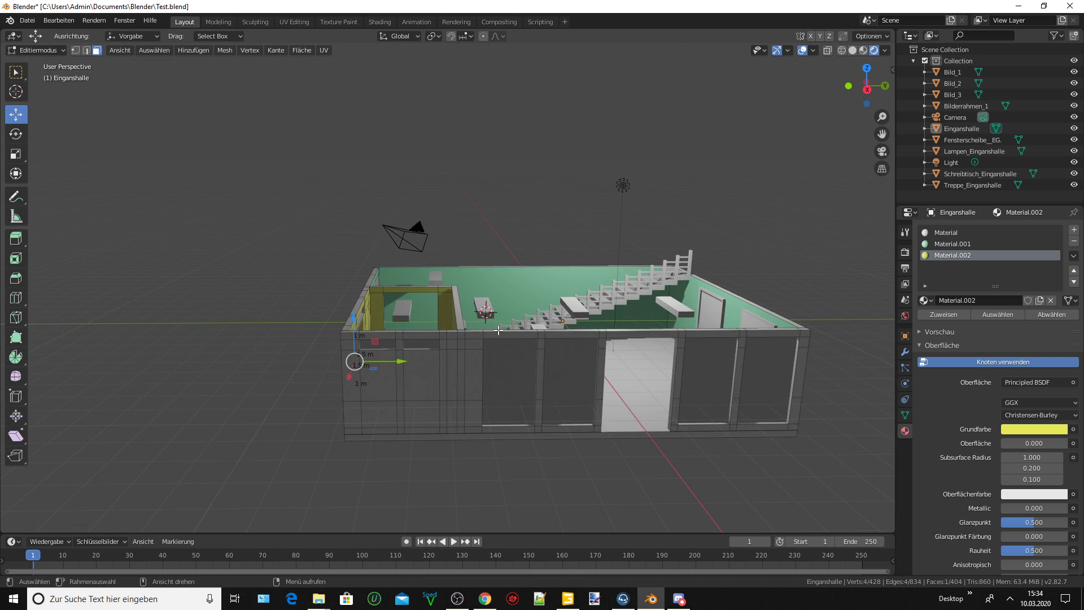
{"action": "middle_click_drag", "start_coordinate": [498, 330], "coordinate": [828, 153]}
{"action": "middle_click_drag", "start_coordinate": [876, 138], "coordinate": [647, 263]}
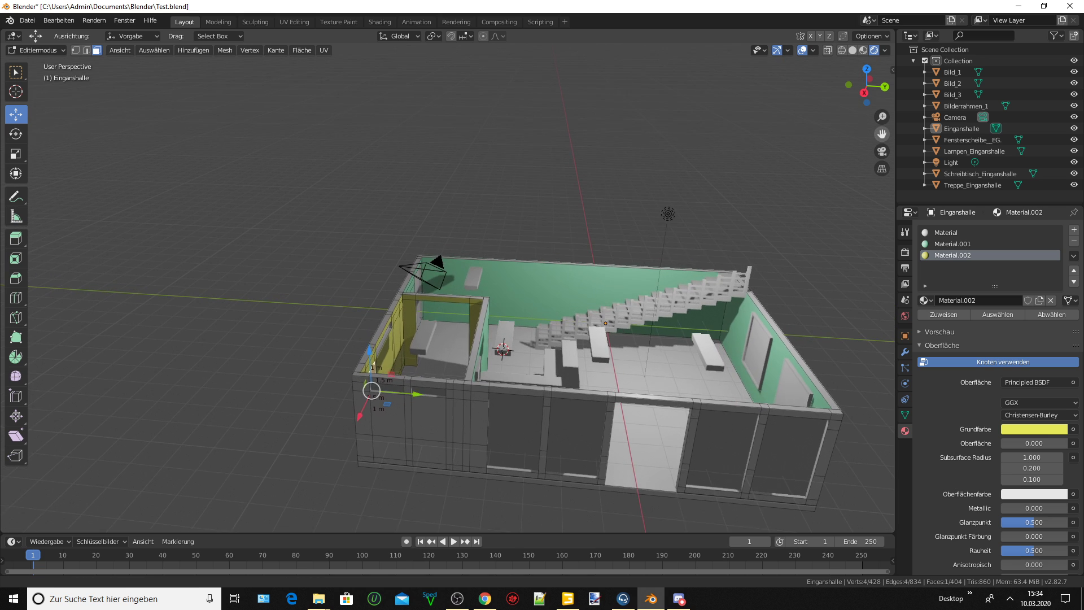
{"action": "scroll", "coordinate": [634, 271], "scroll_direction": "up", "scroll_amount": 3}
{"action": "scroll", "coordinate": [635, 271], "scroll_direction": "down", "scroll_amount": 3}
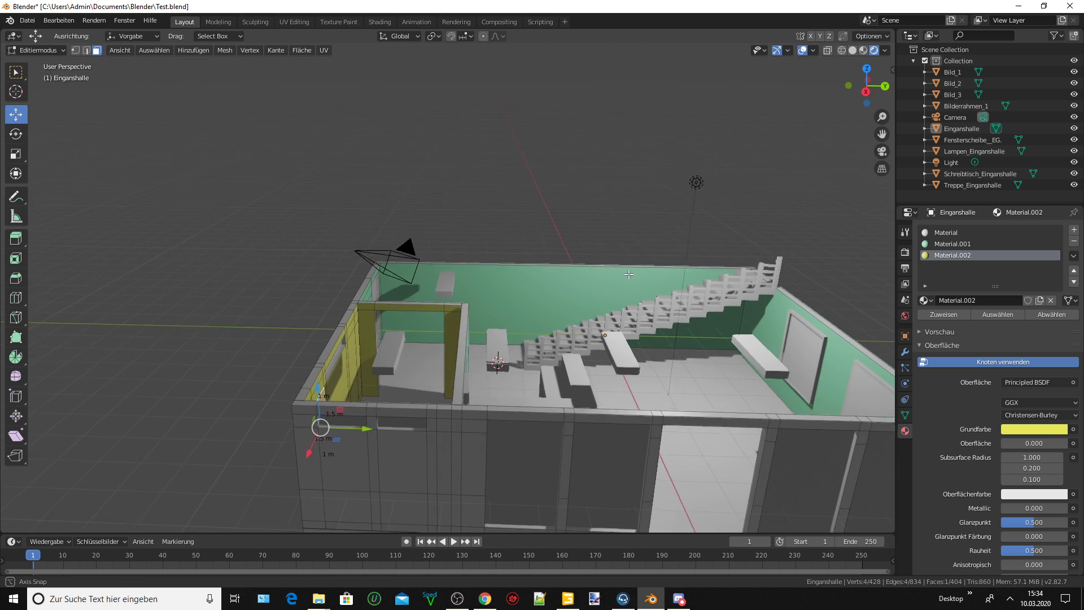
{"action": "left_click_drag", "start_coordinate": [881, 133], "coordinate": [797, 134]}
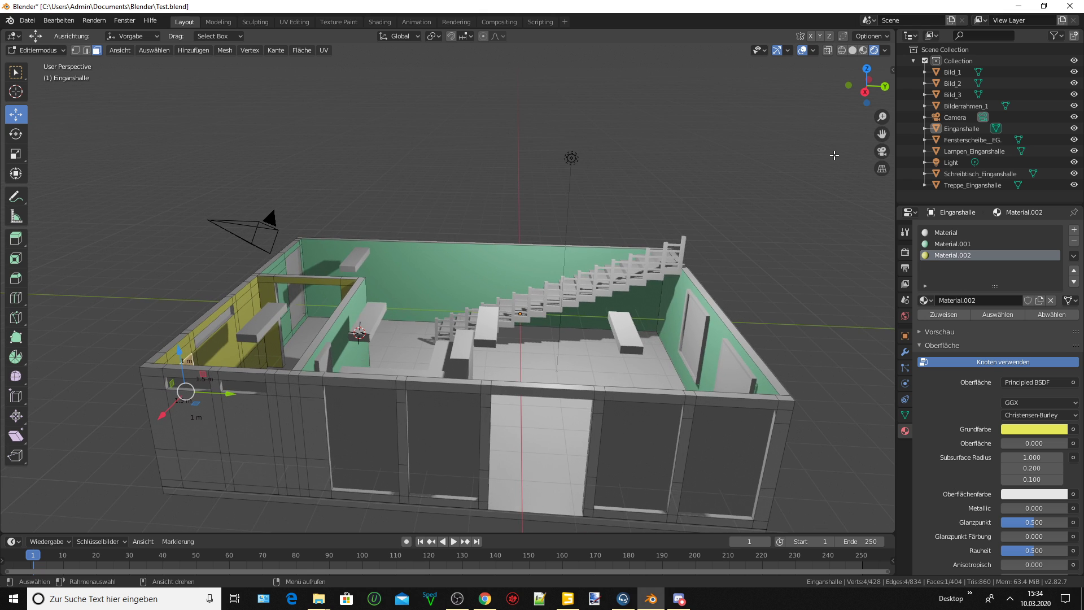
{"action": "left_click_drag", "start_coordinate": [881, 134], "coordinate": [825, 134]}
Switch to Object Mode and orbit and zoom around the room toward its front wall.
{"action": "left_click", "coordinate": [37, 50]}
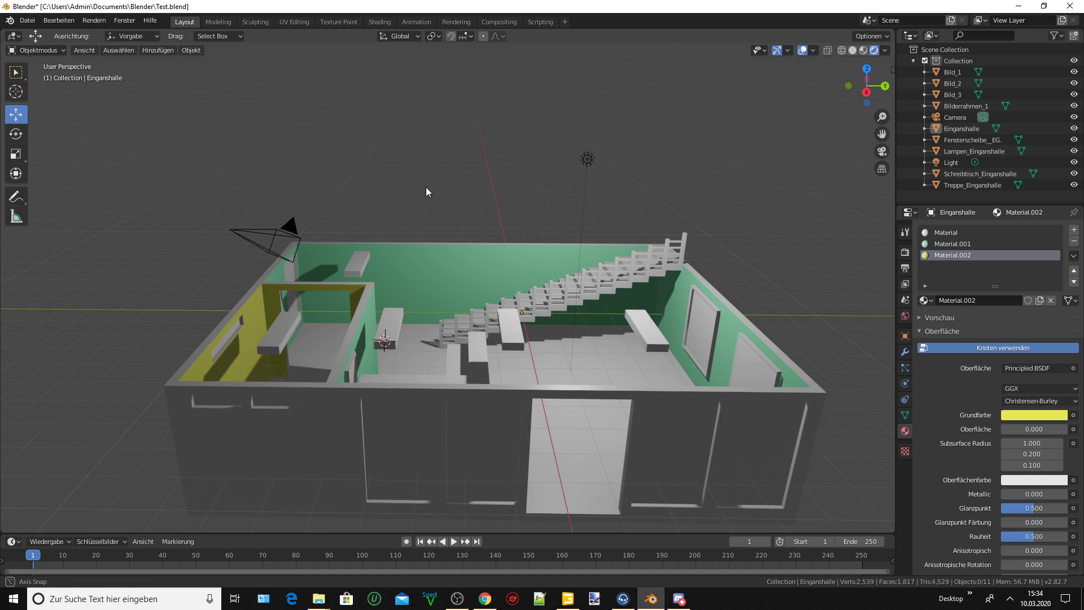
{"action": "mouse_move", "coordinate": [426, 188]}
{"action": "middle_mouse_down"}
{"action": "mouse_move", "coordinate": [481, 175]}
{"action": "mouse_move", "coordinate": [456, 205]}
{"action": "mouse_move", "coordinate": [421, 205]}
{"action": "mouse_move", "coordinate": [414, 193]}
{"action": "middle_mouse_up"}
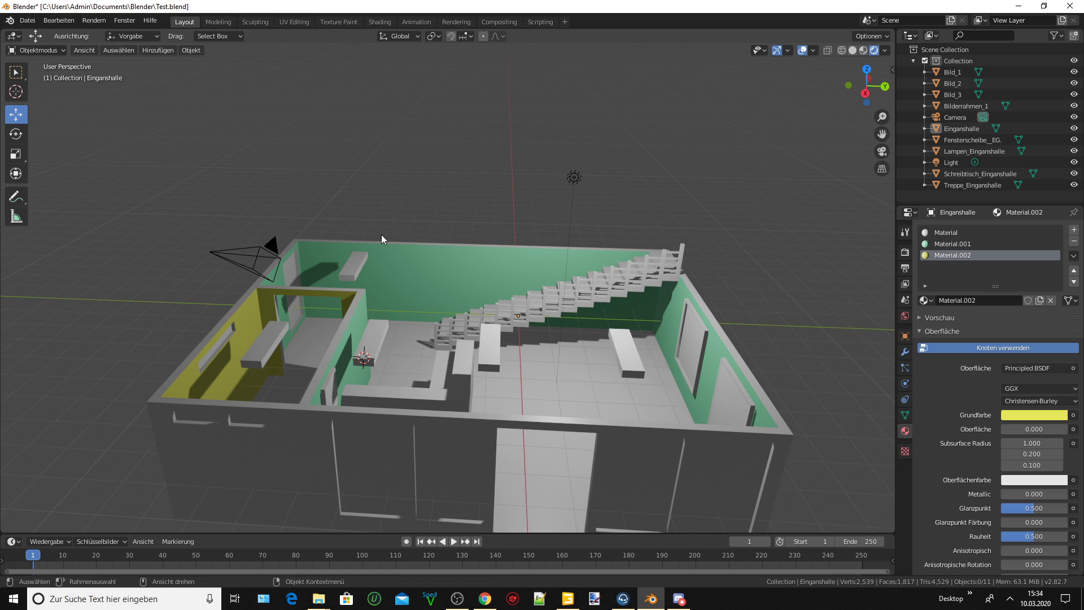
{"action": "mouse_move", "coordinate": [381, 270]}
{"action": "middle_mouse_down"}
{"action": "mouse_move", "coordinate": [346, 276]}
{"action": "mouse_move", "coordinate": [385, 259]}
{"action": "mouse_move", "coordinate": [368, 293]}
{"action": "mouse_move", "coordinate": [422, 301]}
{"action": "mouse_move", "coordinate": [367, 295]}
{"action": "mouse_move", "coordinate": [526, 298]}
{"action": "middle_mouse_up"}
{"action": "scroll", "coordinate": [374, 284], "scroll_direction": "up", "scroll_amount": 1}
{"action": "scroll", "coordinate": [375, 284], "scroll_direction": "up", "scroll_amount": 2}
{"action": "scroll", "coordinate": [367, 294], "scroll_direction": "up", "scroll_amount": 2}
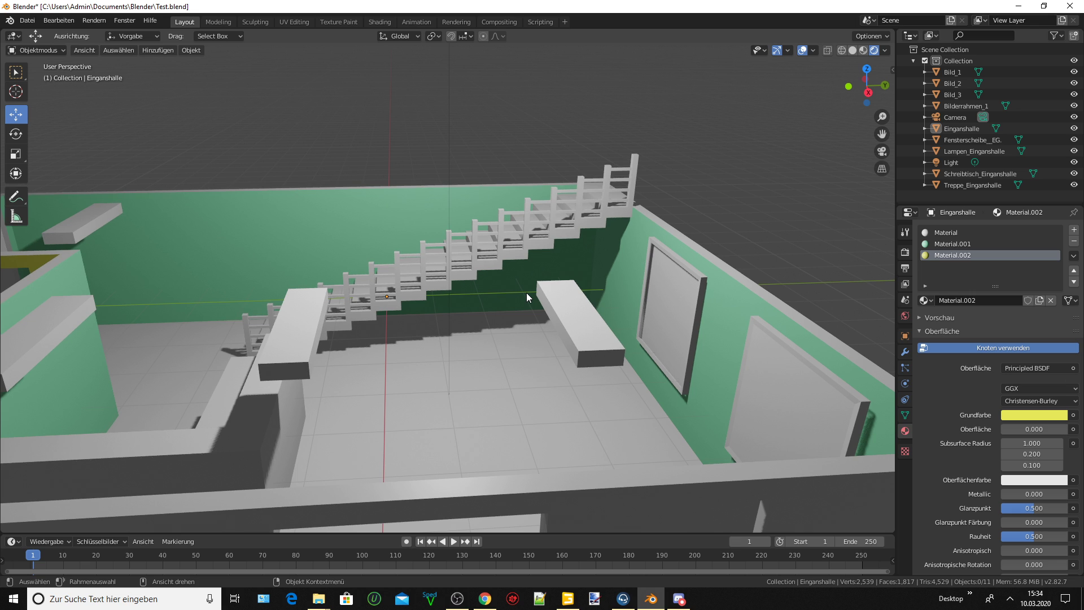
{"action": "scroll", "coordinate": [526, 296], "scroll_direction": "up", "scroll_amount": 2}
{"action": "scroll", "coordinate": [526, 294], "scroll_direction": "down", "scroll_amount": 2}
{"action": "scroll", "coordinate": [526, 301], "scroll_direction": "down", "scroll_amount": 3}
{"action": "mouse_move", "coordinate": [527, 301]}
{"action": "middle_mouse_down"}
{"action": "mouse_move", "coordinate": [510, 286]}
{"action": "mouse_move", "coordinate": [520, 278]}
{"action": "mouse_move", "coordinate": [531, 299]}
{"action": "middle_mouse_up"}
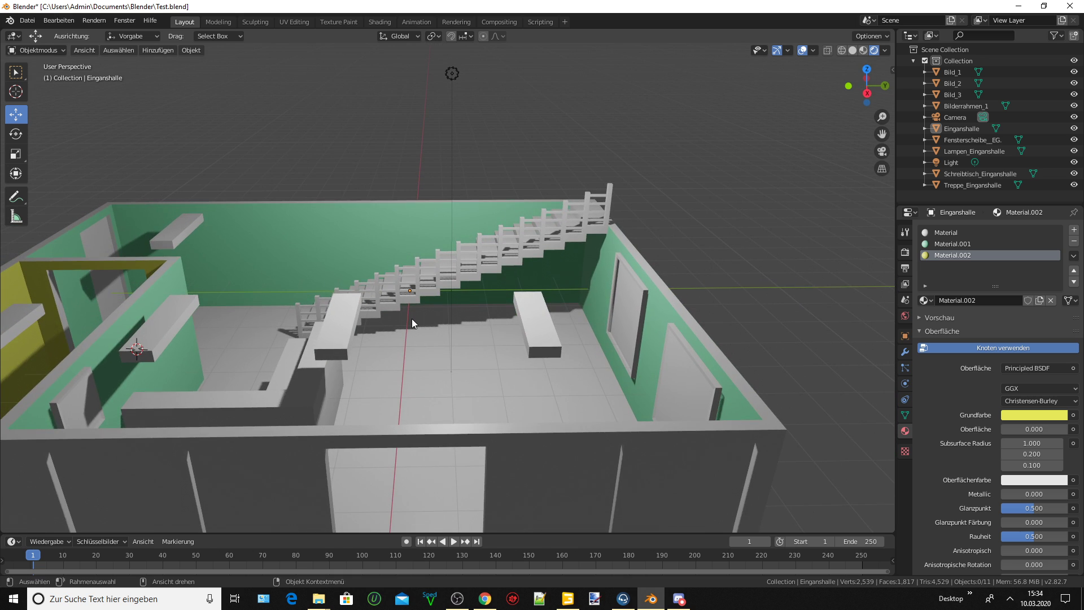
{"action": "mouse_move", "coordinate": [411, 319]}
{"action": "middle_mouse_down"}
{"action": "mouse_move", "coordinate": [434, 305]}
{"action": "mouse_move", "coordinate": [472, 312]}
{"action": "mouse_move", "coordinate": [438, 317]}
{"action": "mouse_move", "coordinate": [448, 339]}
{"action": "mouse_move", "coordinate": [433, 354]}
{"action": "middle_mouse_up"}
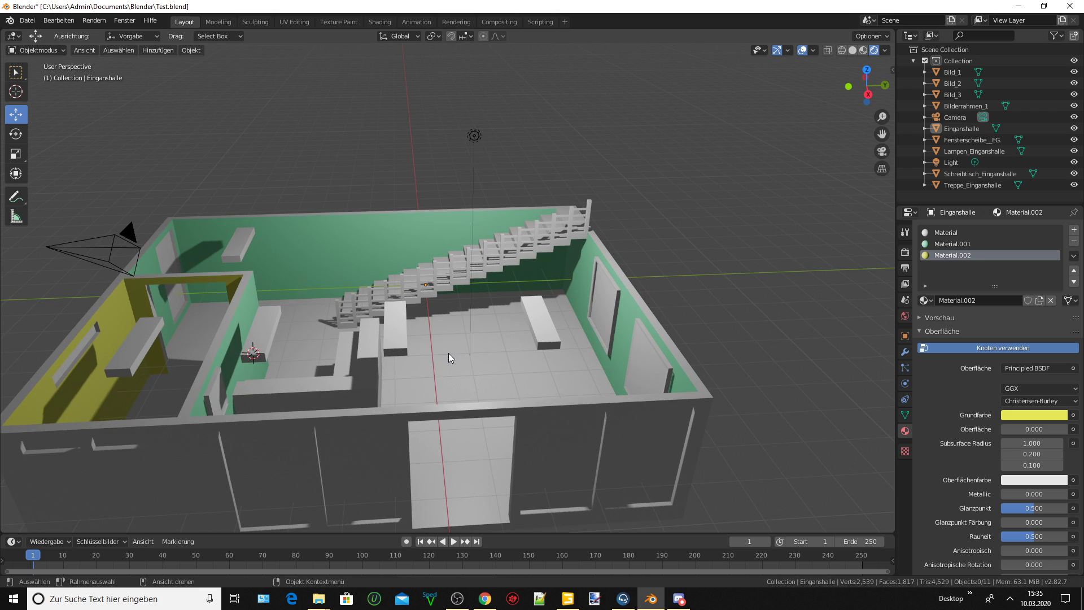
{"action": "mouse_move", "coordinate": [448, 353]}
{"action": "middle_mouse_down"}
{"action": "mouse_move", "coordinate": [466, 330]}
{"action": "mouse_move", "coordinate": [442, 337]}
{"action": "mouse_move", "coordinate": [446, 356]}
{"action": "middle_mouse_up"}
Zoom in and out to inspect the whole room with its green and yellow walls.
{"action": "scroll", "coordinate": [426, 283], "scroll_direction": "up", "scroll_amount": 2}
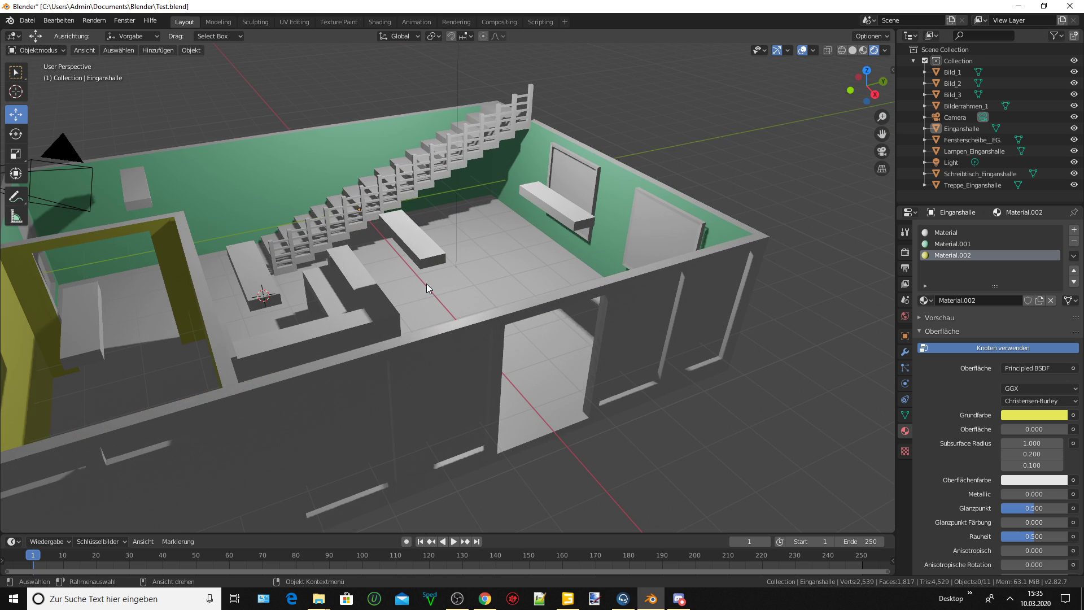
{"action": "scroll", "coordinate": [425, 283], "scroll_direction": "up", "scroll_amount": 2}
{"action": "scroll", "coordinate": [425, 284], "scroll_direction": "down", "scroll_amount": 2}
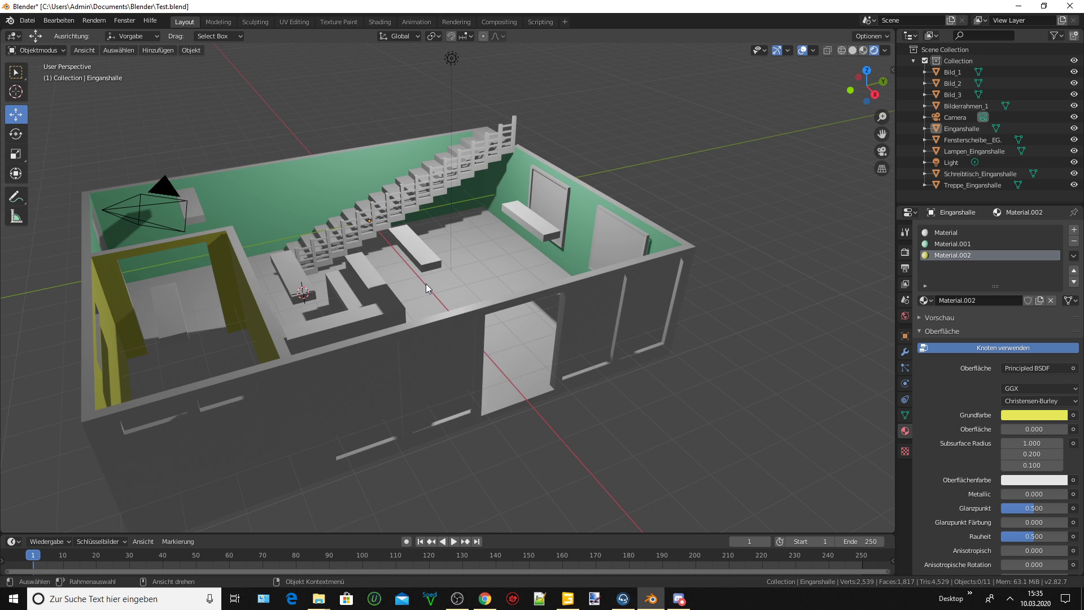
{"action": "middle_click_drag", "start_coordinate": [426, 283], "coordinate": [440, 280]}
{"action": "scroll", "coordinate": [383, 213], "scroll_direction": "up", "scroll_amount": 2}
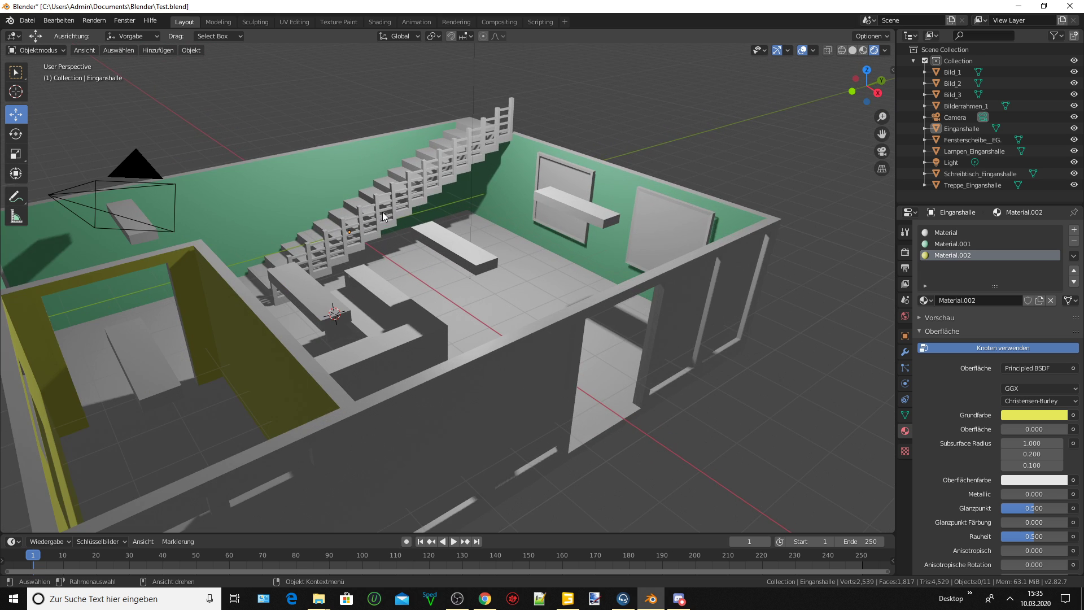
{"action": "scroll", "coordinate": [382, 213], "scroll_direction": "up", "scroll_amount": 2}
{"action": "scroll", "coordinate": [382, 212], "scroll_direction": "up", "scroll_amount": 2}
{"action": "scroll", "coordinate": [383, 215], "scroll_direction": "up", "scroll_amount": 2}
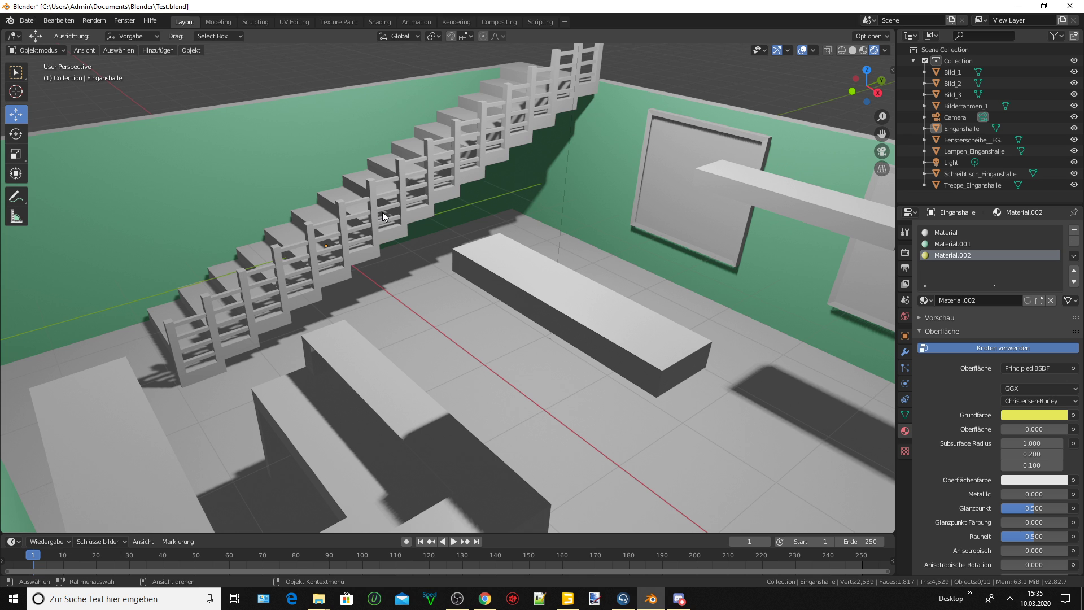
{"action": "scroll", "coordinate": [381, 212], "scroll_direction": "down", "scroll_amount": 2}
{"action": "scroll", "coordinate": [382, 211], "scroll_direction": "down", "scroll_amount": 2}
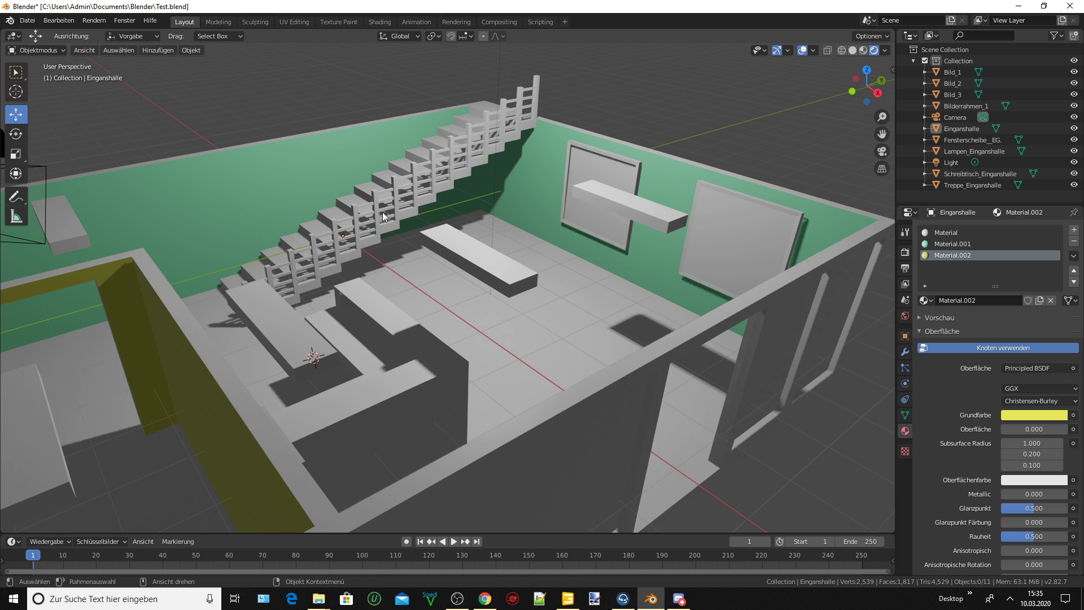
{"action": "scroll", "coordinate": [382, 212], "scroll_direction": "down", "scroll_amount": 2}
Orbit to the opposite side to view the yellow room and the stairs.
{"action": "mouse_move", "coordinate": [361, 255]}
{"action": "middle_mouse_down"}
{"action": "mouse_move", "coordinate": [294, 269]}
{"action": "mouse_move", "coordinate": [324, 263]}
{"action": "mouse_move", "coordinate": [314, 264]}
{"action": "middle_mouse_up"}
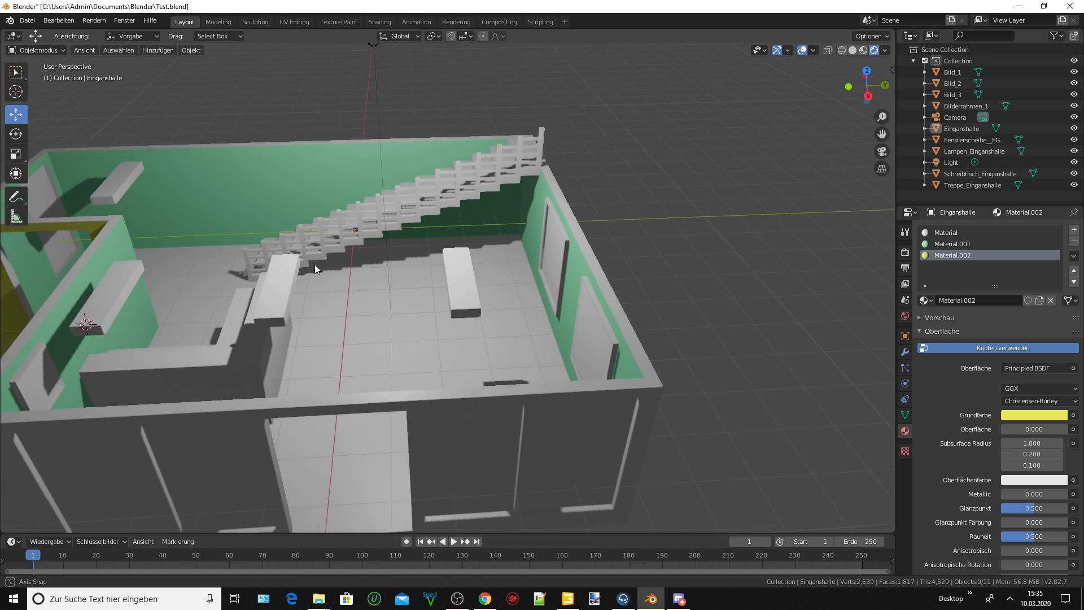
{"action": "mouse_move", "coordinate": [866, 140]}
{"action": "middle_mouse_down"}
{"action": "mouse_move", "coordinate": [604, 225]}
{"action": "mouse_move", "coordinate": [700, 212]}
{"action": "mouse_move", "coordinate": [583, 255]}
{"action": "mouse_move", "coordinate": [665, 210]}
{"action": "middle_mouse_up"}
{"action": "scroll", "coordinate": [668, 229], "scroll_direction": "down", "scroll_amount": 3}
{"action": "scroll", "coordinate": [669, 229], "scroll_direction": "down", "scroll_amount": 2}
{"action": "scroll", "coordinate": [584, 256], "scroll_direction": "up", "scroll_amount": 2}
{"action": "scroll", "coordinate": [583, 255], "scroll_direction": "up", "scroll_amount": 2}
{"action": "scroll", "coordinate": [575, 253], "scroll_direction": "up", "scroll_amount": 2}
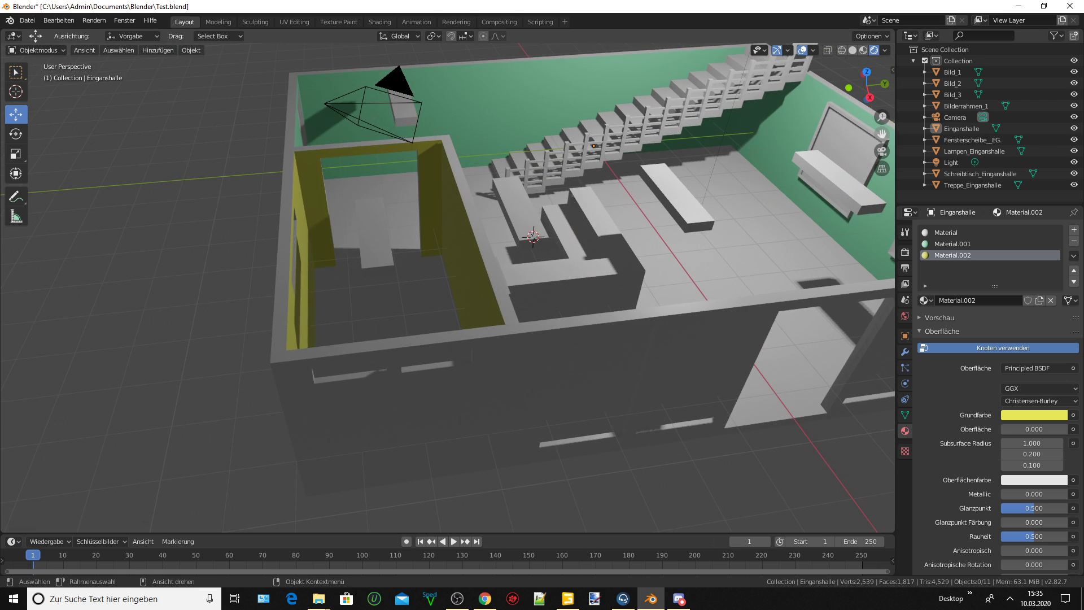
{"action": "middle_click_drag", "start_coordinate": [892, 144], "coordinate": [794, 170]}
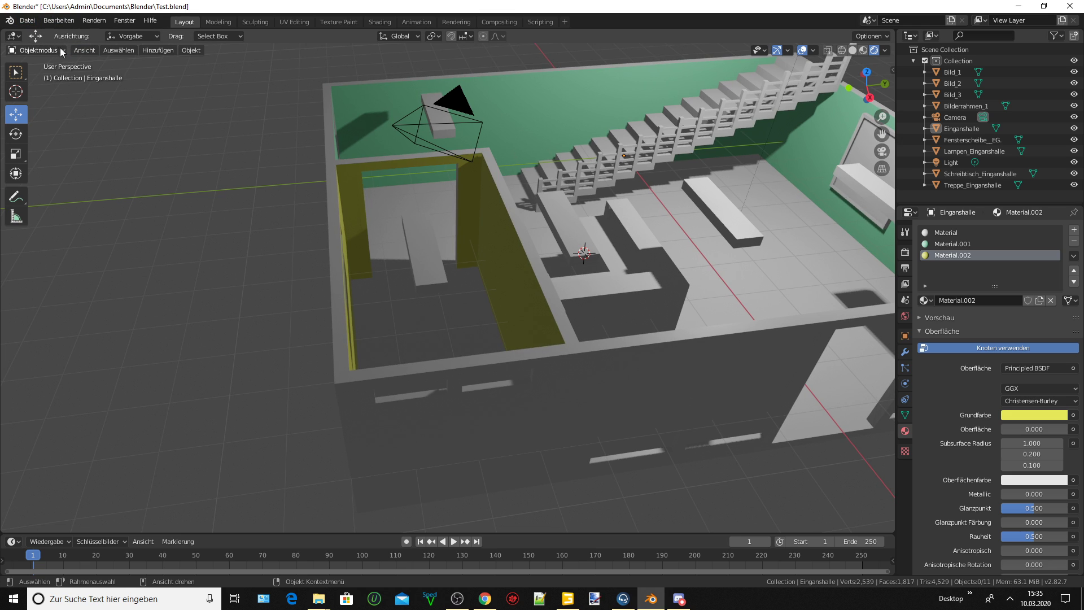
Switch the Eingangshalle back to Edit Mode from the mode dropdown.
{"action": "left_click", "coordinate": [37, 50]}
{"action": "left_click", "coordinate": [44, 68]}
{"action": "left_click", "coordinate": [37, 50]}
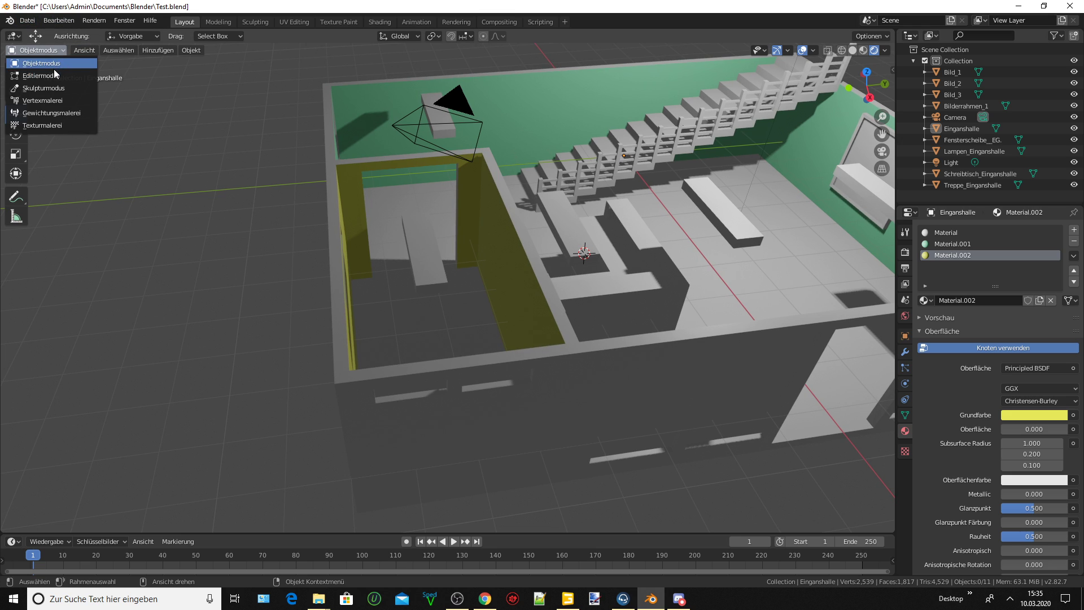
{"action": "left_click", "coordinate": [52, 75]}
Orbit and zoom to look down into the yellow room from several angles.
{"action": "middle_click_drag", "start_coordinate": [243, 162], "coordinate": [411, 147]}
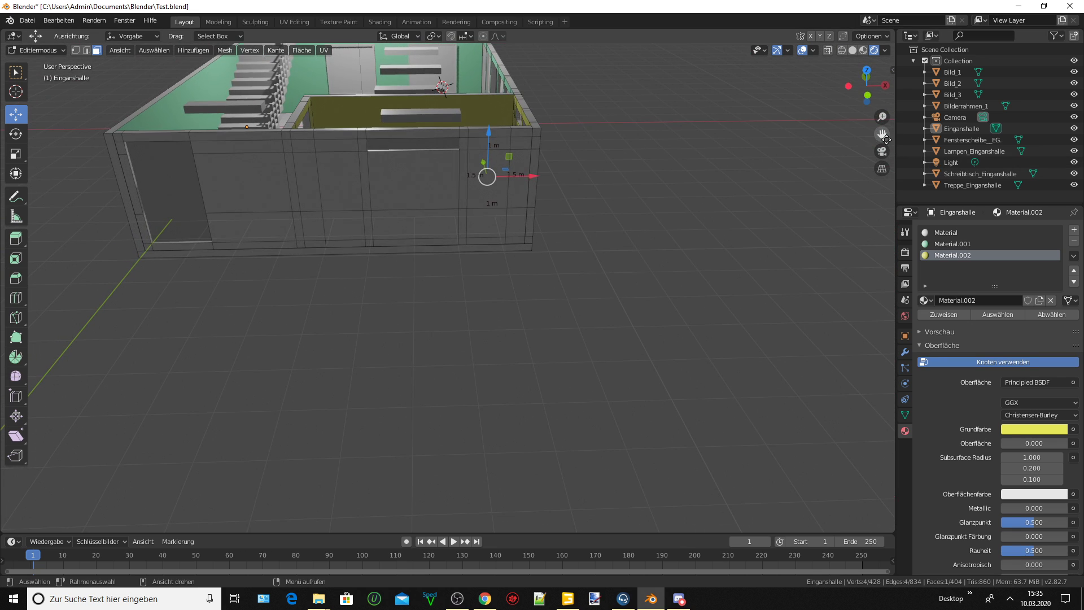
{"action": "mouse_move", "coordinate": [565, 186]}
{"action": "middle_mouse_down"}
{"action": "mouse_move", "coordinate": [575, 236]}
{"action": "mouse_move", "coordinate": [697, 227]}
{"action": "middle_mouse_up"}
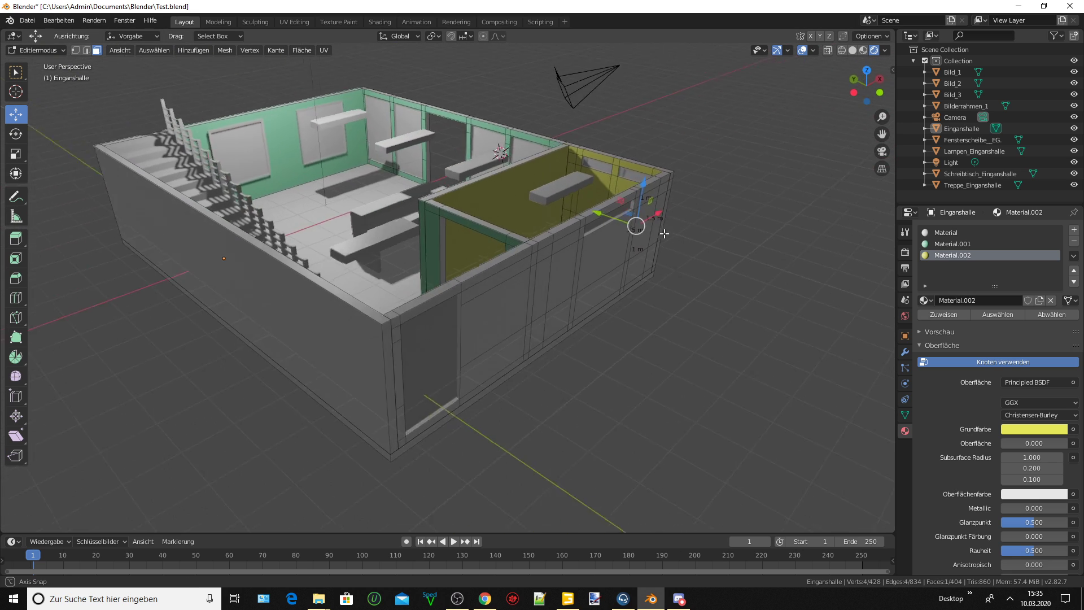
{"action": "scroll", "coordinate": [691, 229], "scroll_direction": "up", "scroll_amount": 2}
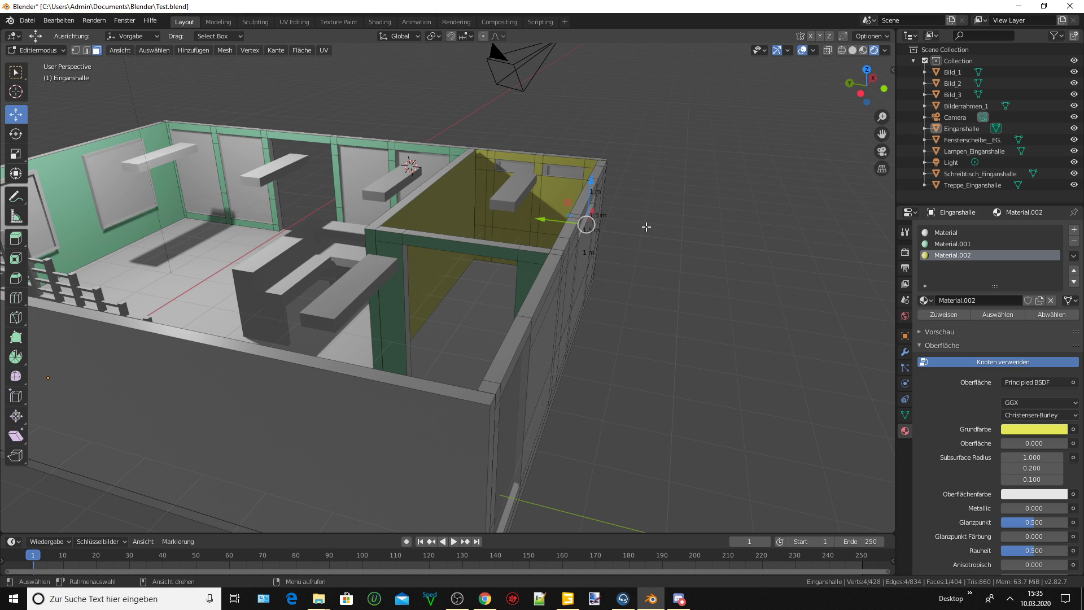
{"action": "mouse_move", "coordinate": [646, 227]}
{"action": "middle_mouse_down"}
{"action": "mouse_move", "coordinate": [629, 244]}
{"action": "mouse_move", "coordinate": [640, 233]}
{"action": "mouse_move", "coordinate": [625, 226]}
{"action": "middle_mouse_up"}
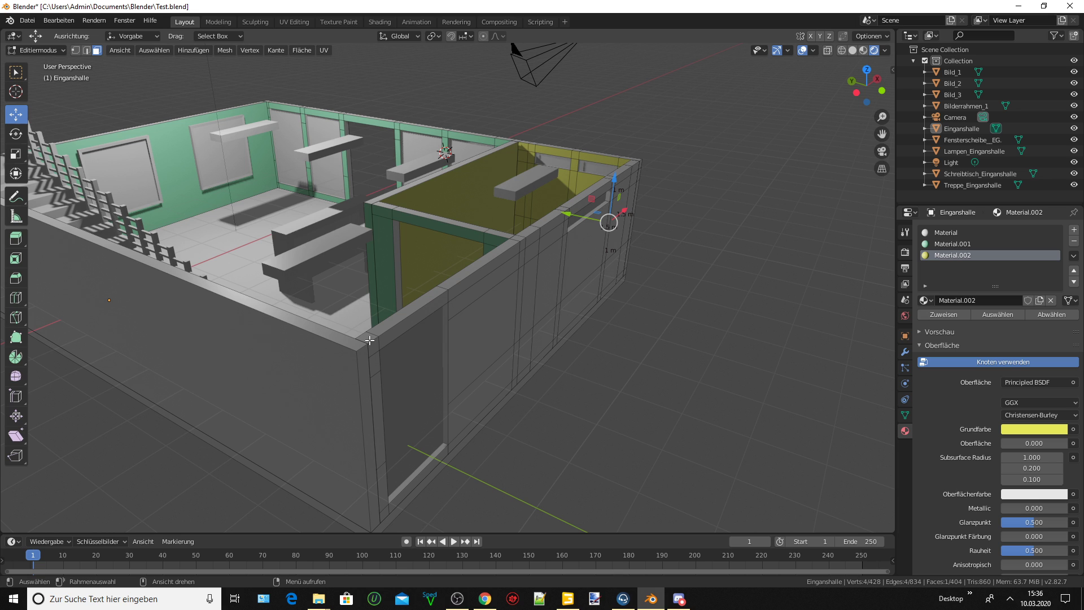
Snap the 3D cursor to the front wall's top edge and add a 2 m cube there.
{"action": "scroll", "coordinate": [522, 307], "scroll_direction": "up", "scroll_amount": 2}
{"action": "scroll", "coordinate": [511, 310], "scroll_direction": "up", "scroll_amount": 1}
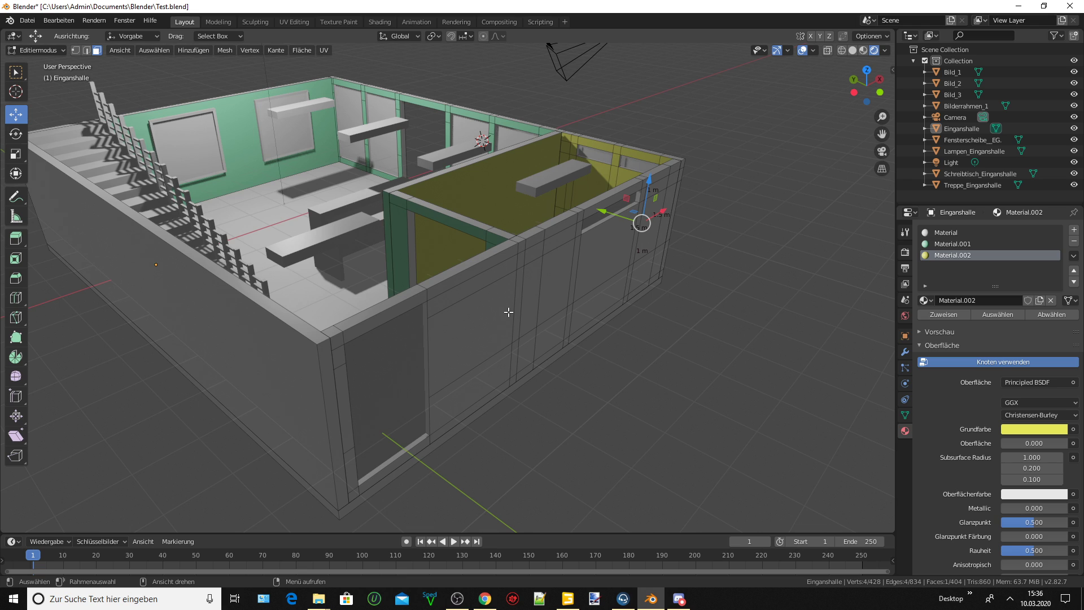
{"action": "scroll", "coordinate": [511, 309], "scroll_direction": "up", "scroll_amount": 1}
{"action": "left_click", "coordinate": [88, 51]}
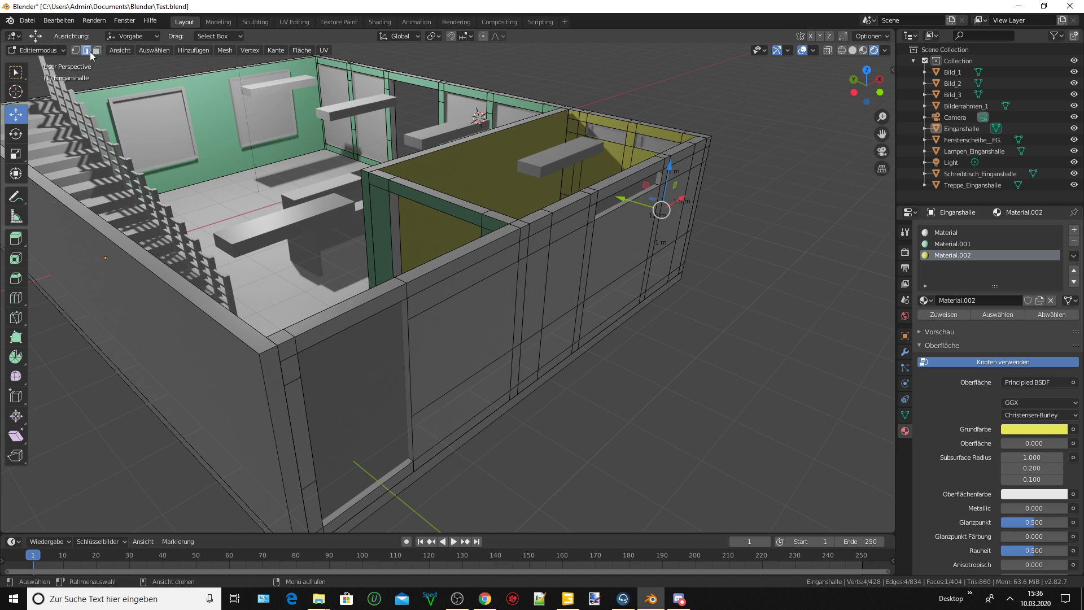
{"action": "left_click", "coordinate": [448, 264]}
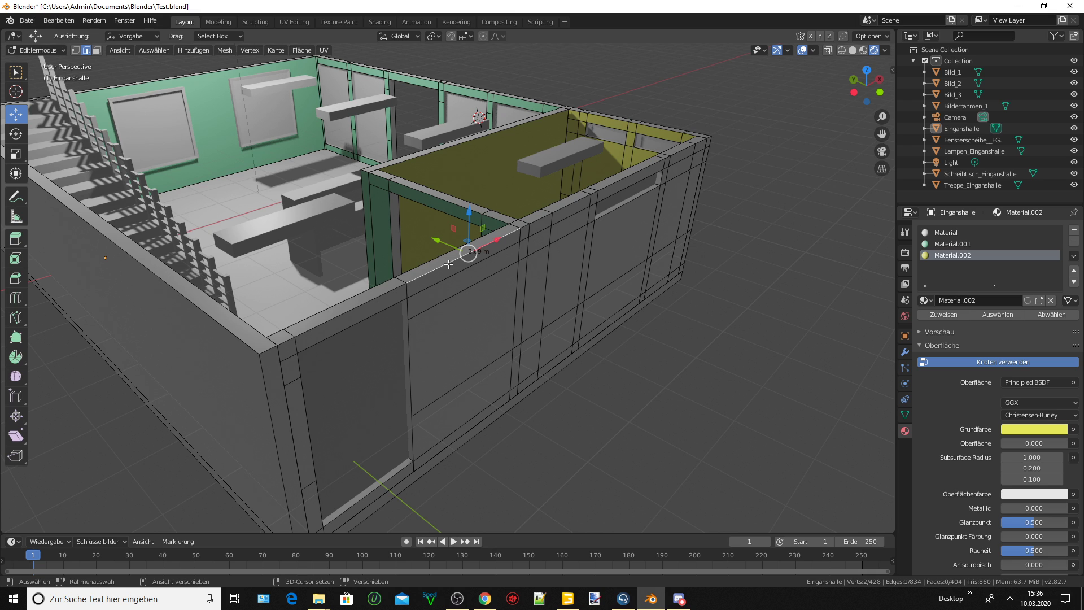
{"action": "key", "text": "shift+s"}
{"action": "left_click", "coordinate": [458, 333]}
{"action": "left_click", "coordinate": [188, 54]}
{"action": "left_click", "coordinate": [206, 76]}
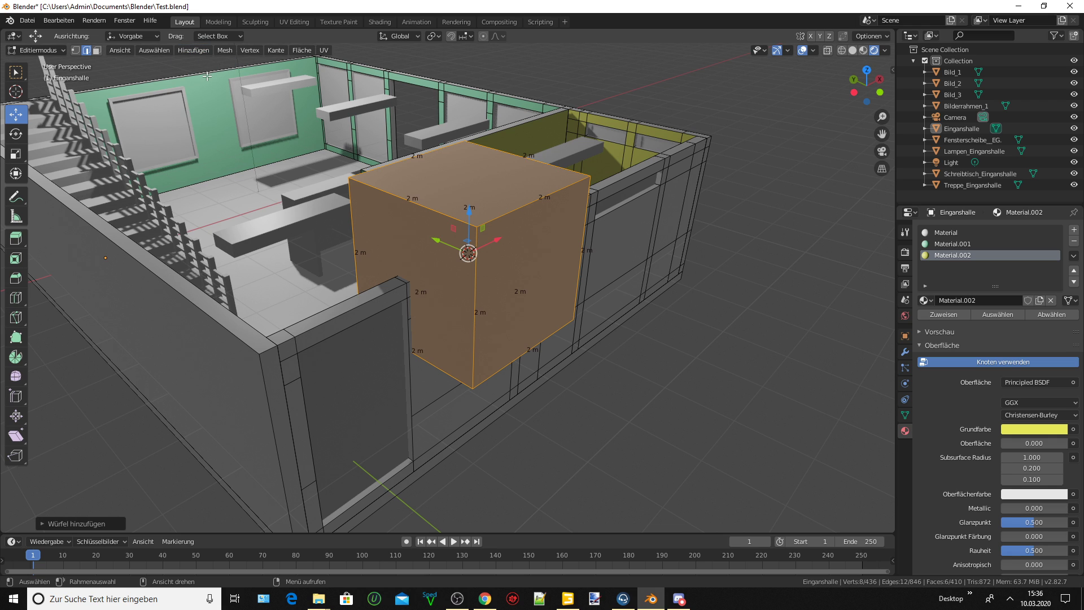
Raise the new cube 1 m along the Z axis.
{"action": "middle_click_drag", "start_coordinate": [429, 198], "coordinate": [421, 198]}
{"action": "key", "text": "g"}
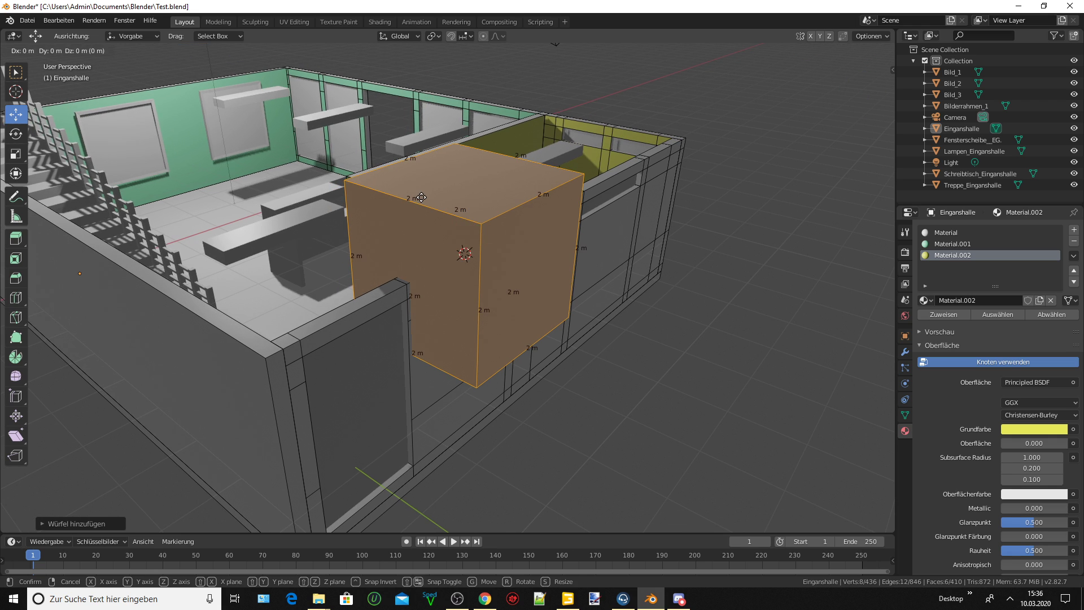
{"action": "key", "text": "z"}
{"action": "key", "text": "1"}
{"action": "key", "text": "Return"}
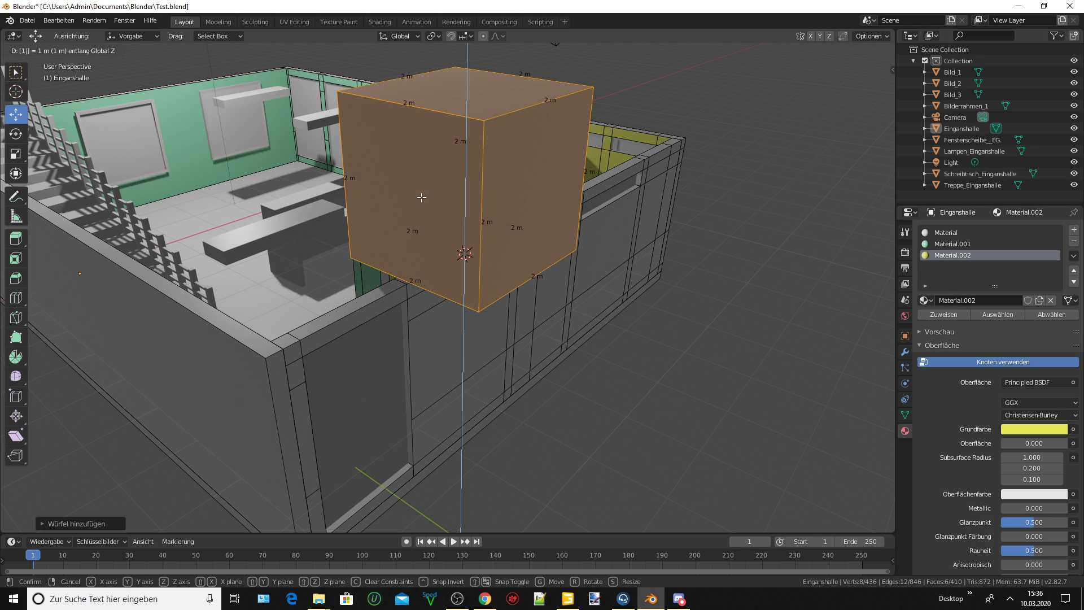
Select the cube's top face in face select mode.
{"action": "mouse_move", "coordinate": [410, 223]}
{"action": "middle_mouse_down"}
{"action": "mouse_move", "coordinate": [401, 172]}
{"action": "mouse_move", "coordinate": [368, 147]}
{"action": "middle_mouse_up"}
{"action": "scroll", "coordinate": [375, 198], "scroll_direction": "up", "scroll_amount": 2}
{"action": "scroll", "coordinate": [376, 200], "scroll_direction": "up", "scroll_amount": 2}
{"action": "mouse_move", "coordinate": [375, 199]}
{"action": "middle_mouse_down"}
{"action": "mouse_move", "coordinate": [389, 230]}
{"action": "mouse_move", "coordinate": [373, 220]}
{"action": "mouse_move", "coordinate": [377, 206]}
{"action": "mouse_move", "coordinate": [445, 262]}
{"action": "mouse_move", "coordinate": [445, 235]}
{"action": "middle_mouse_up"}
{"action": "middle_click_drag", "start_coordinate": [458, 101], "coordinate": [440, 84]}
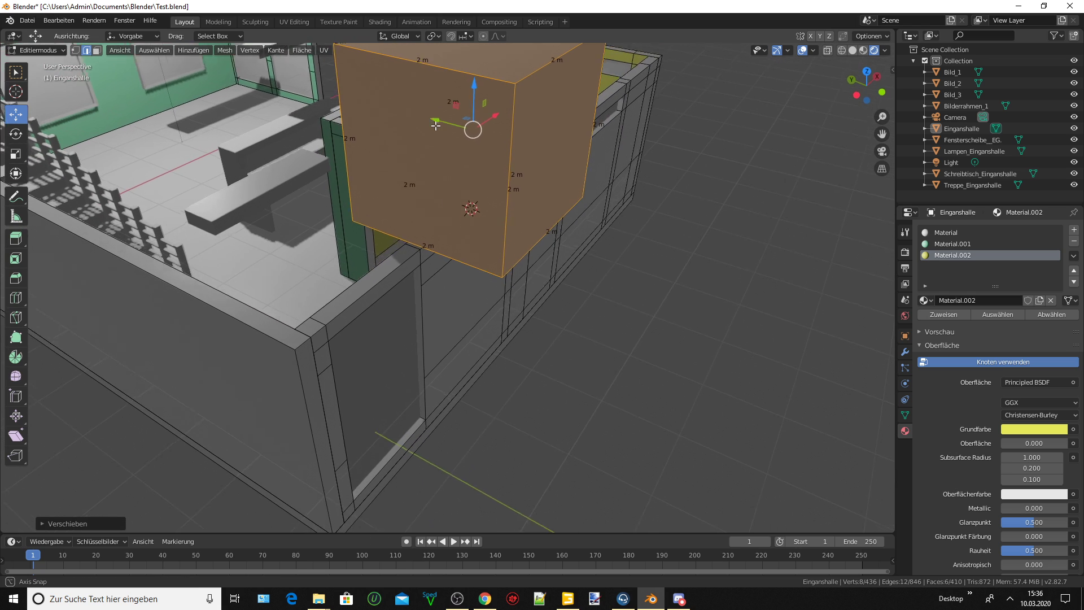
{"action": "left_click", "coordinate": [429, 64]}
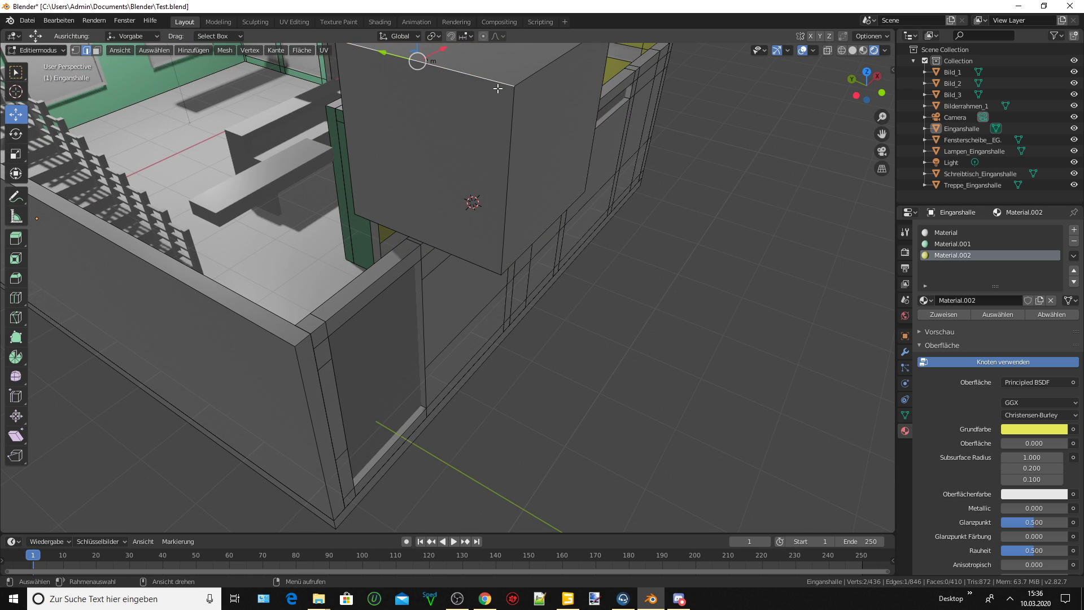
{"action": "left_click", "coordinate": [97, 51]}
{"action": "left_click", "coordinate": [474, 61]}
{"action": "scroll", "coordinate": [474, 61], "scroll_direction": "down", "scroll_amount": 3}
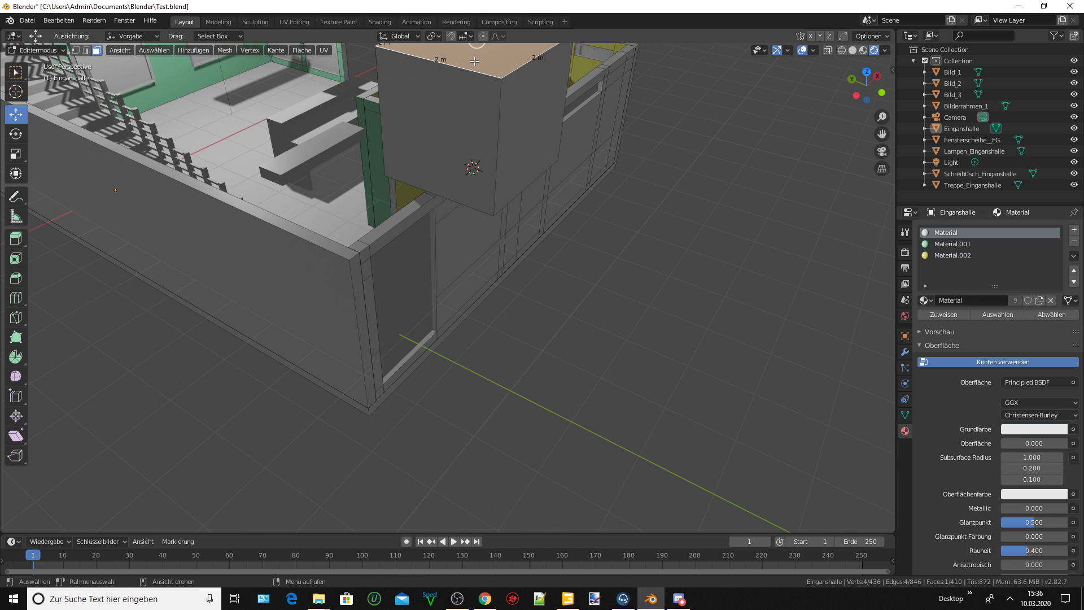
{"action": "mouse_move", "coordinate": [600, 85]}
{"action": "middle_mouse_down"}
{"action": "mouse_move", "coordinate": [751, 100]}
{"action": "mouse_move", "coordinate": [561, 217]}
{"action": "middle_mouse_up"}
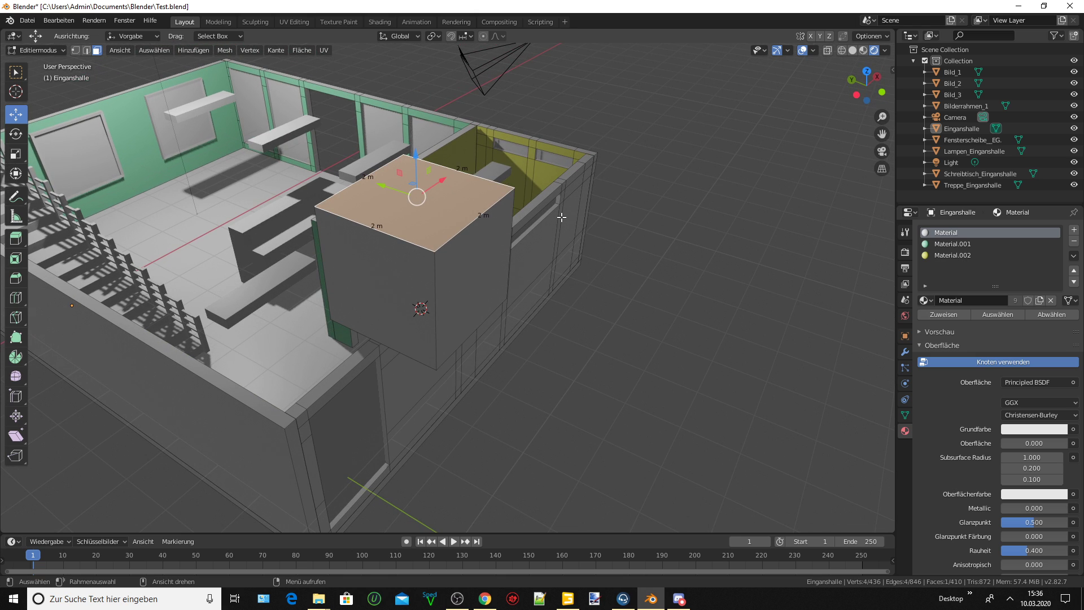
Try several vertical move distances for the top face, then cancel the move.
{"action": "key", "text": "g"}
{"action": "key", "text": "z"}
{"action": "key", "text": "1"}
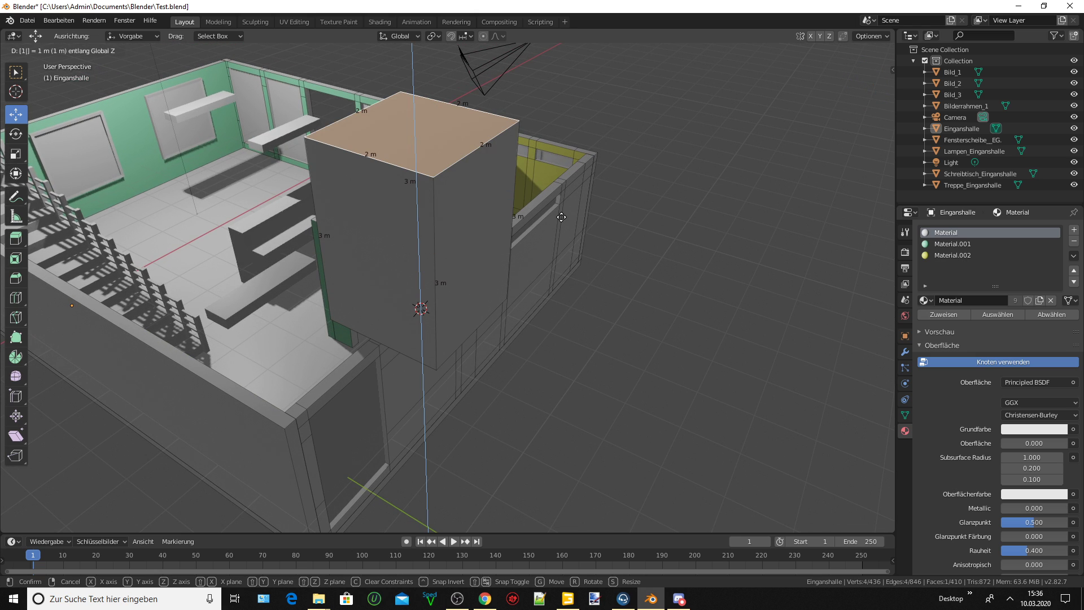
{"action": "key", "text": "BackSpace"}
{"action": "key", "text": "minus"}
{"action": "type", "text": "1"}
{"action": "key", "text": "minus"}
{"action": "key", "text": "BackSpace"}
{"action": "type", "text": "."}
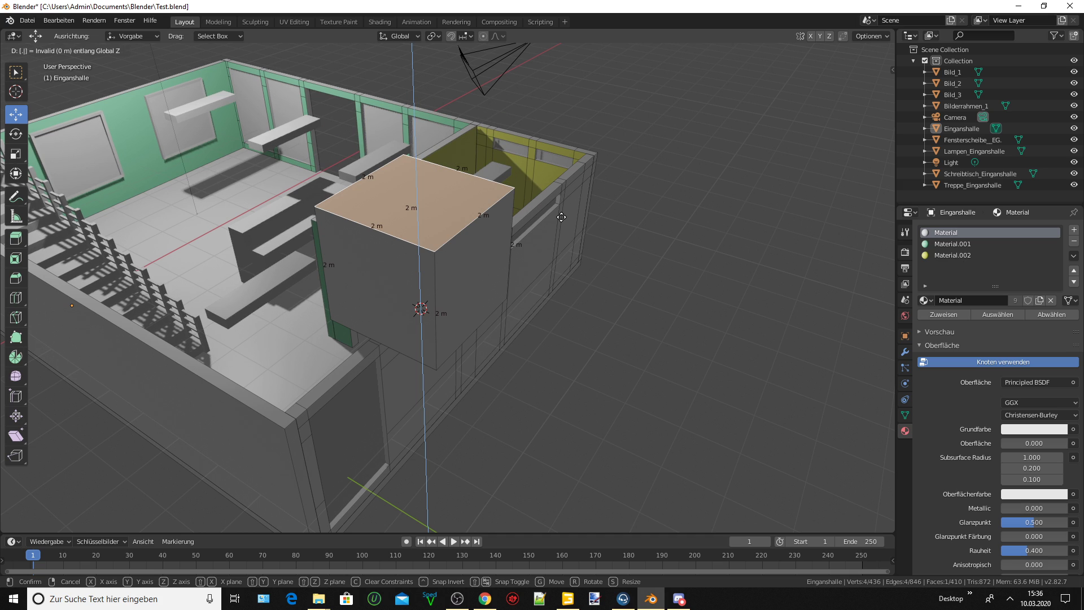
{"action": "type", "text": "8"}
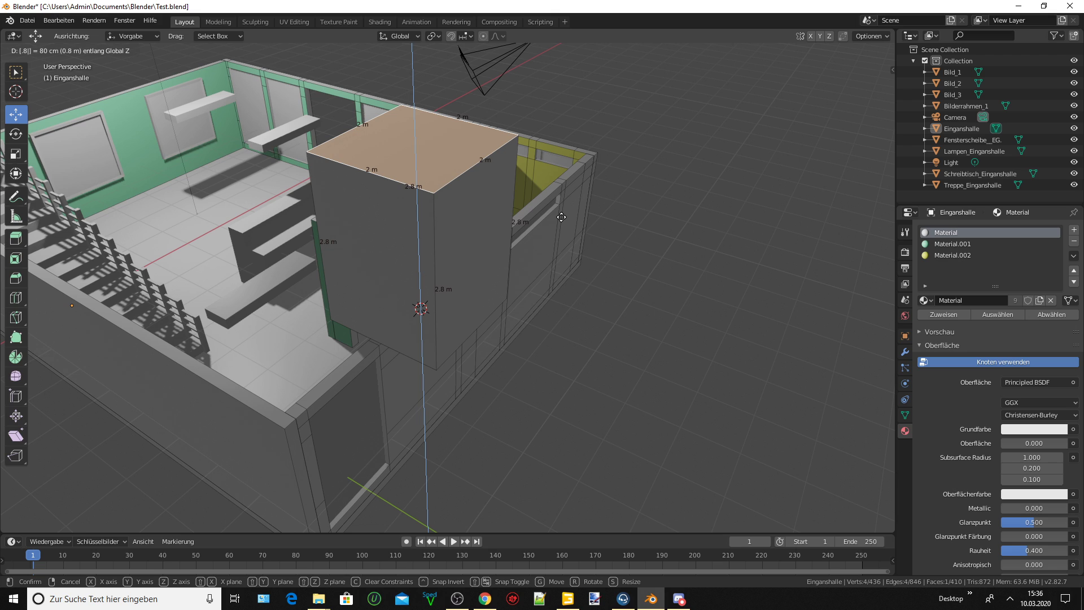
{"action": "key", "text": "BackSpace"}
{"action": "key", "text": "BackSpace"}
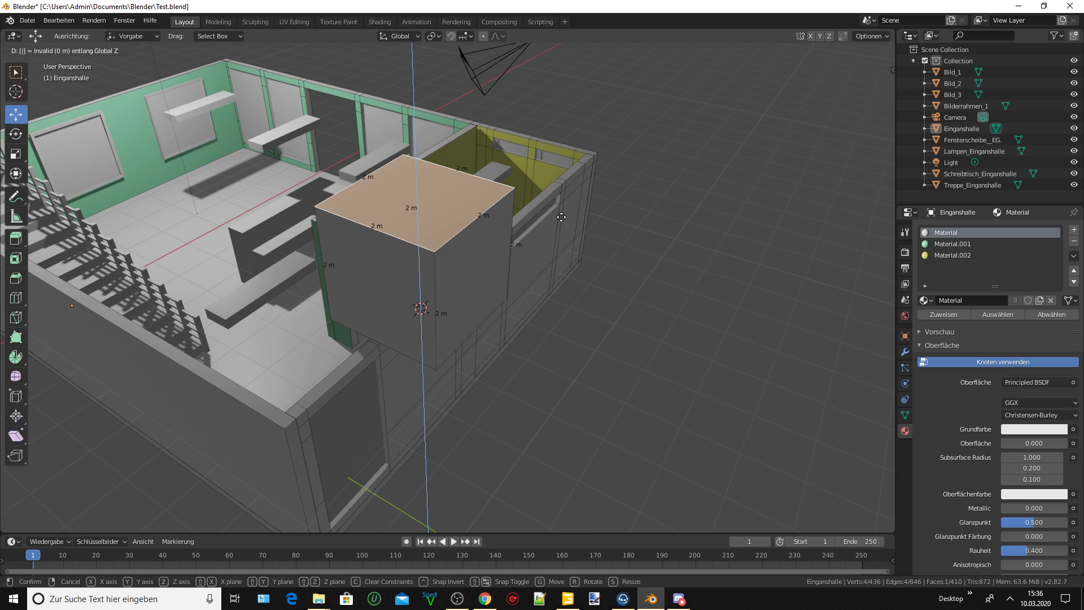
{"action": "type", "text": "1."}
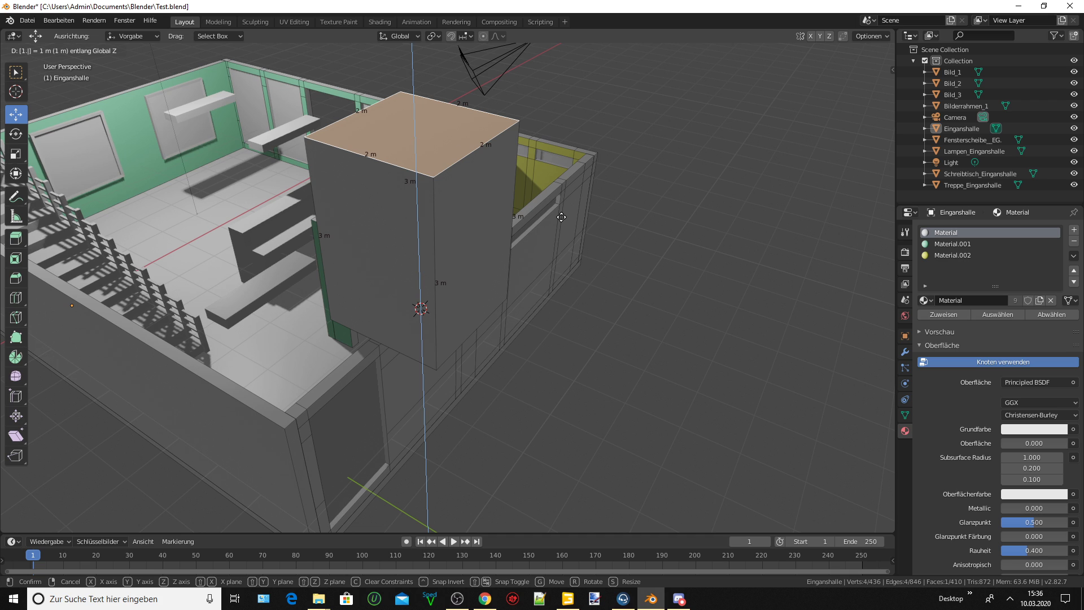
{"action": "key", "text": "BackSpace"}
{"action": "key", "text": "BackSpace"}
{"action": "key", "text": "BackSpace"}
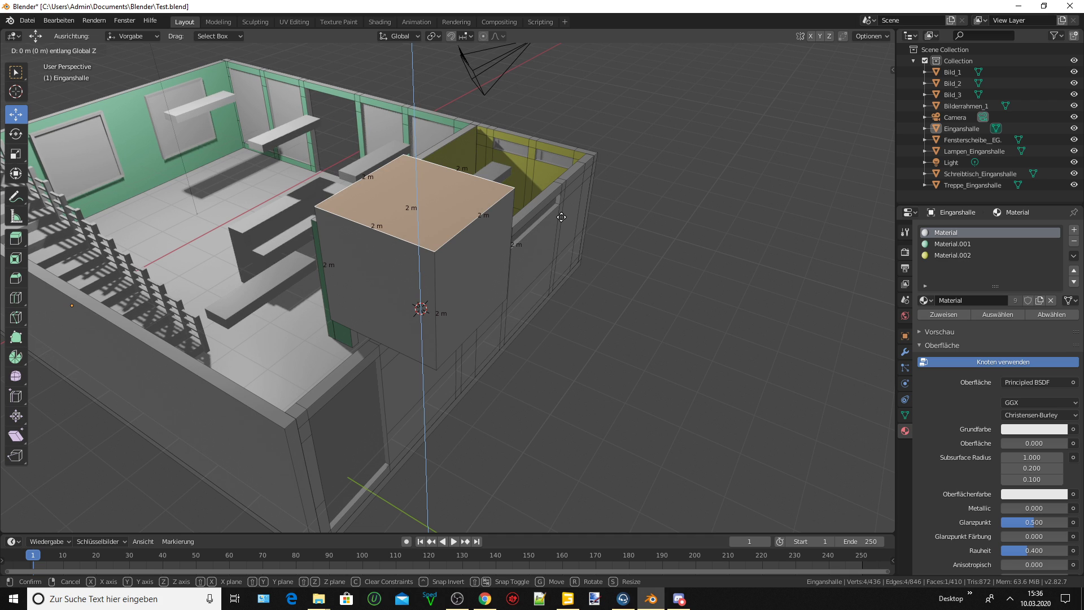
{"action": "type", "text": "-1.8"}
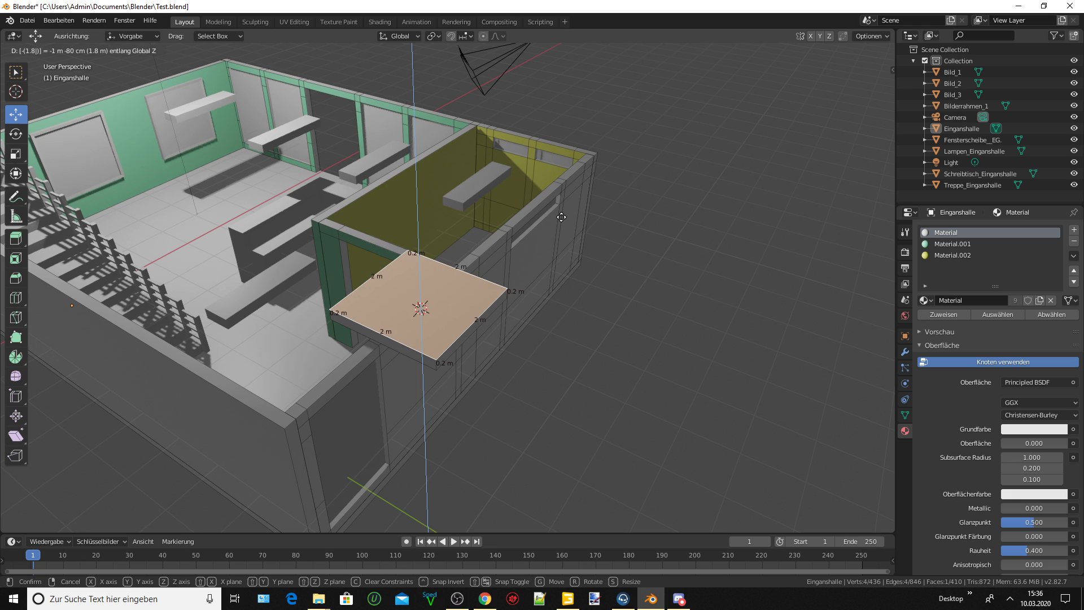
{"action": "type", "text": "x"}
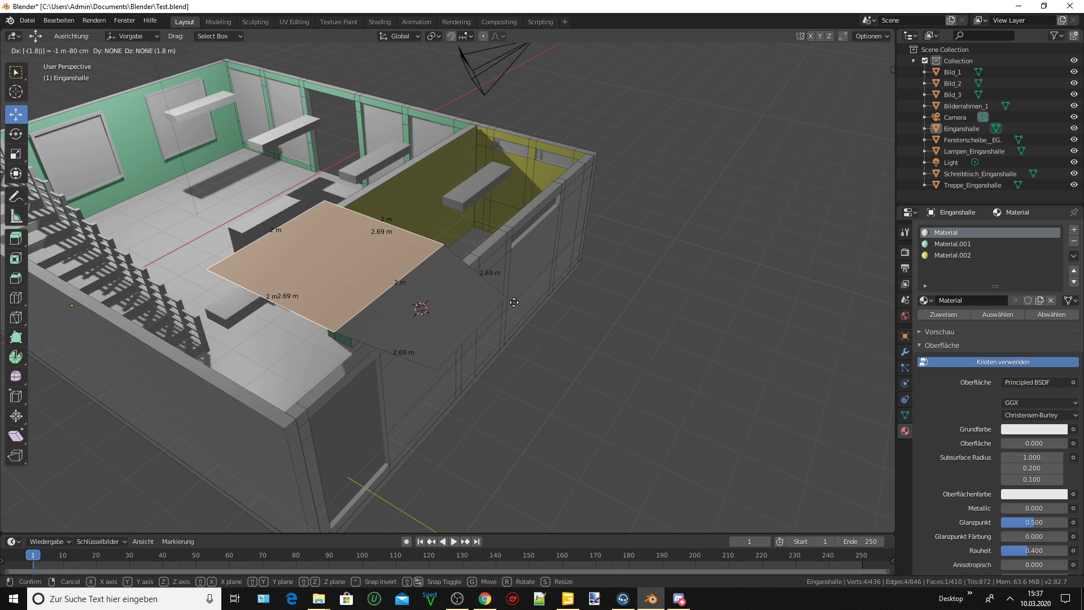
{"action": "key", "text": "Escape"}
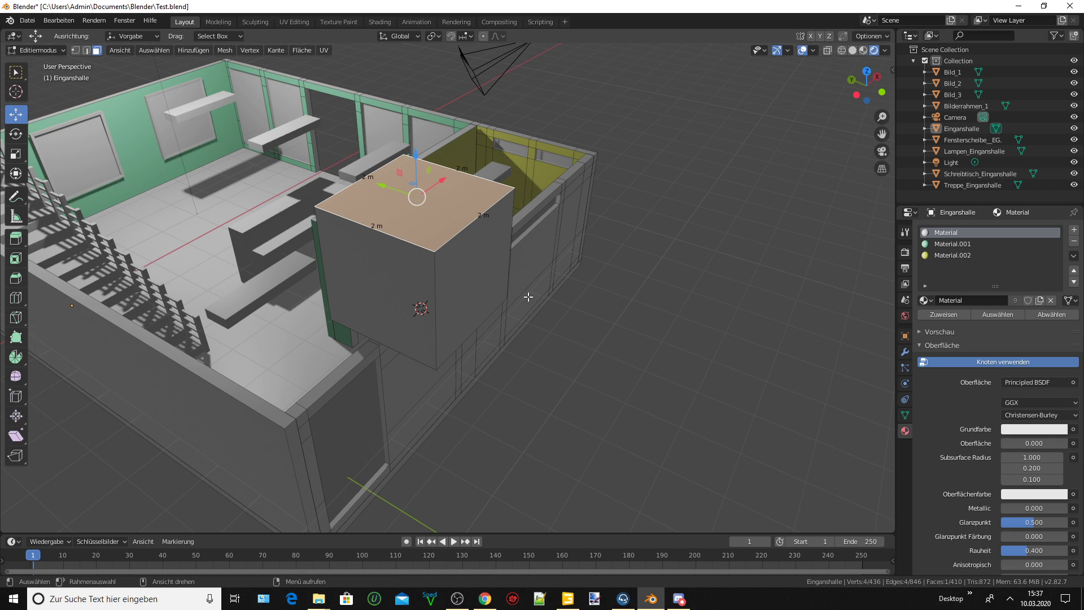
Lower the top face 1.8 m along Z, leaving a 0.2 m thick slab.
{"action": "key", "text": "g"}
{"action": "type", "text": "z"}
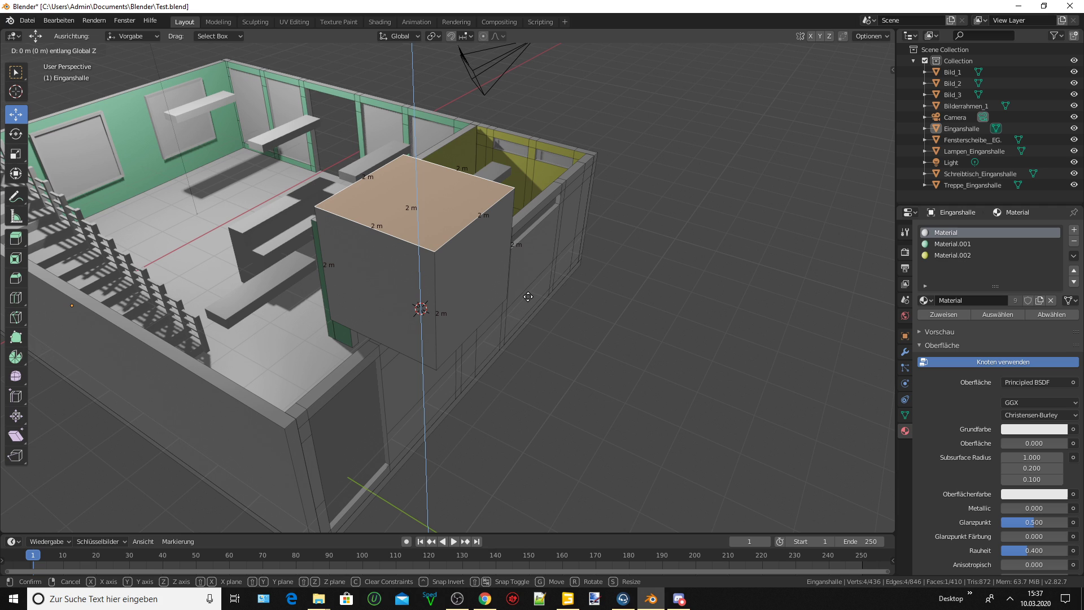
{"action": "type", "text": "-1."}
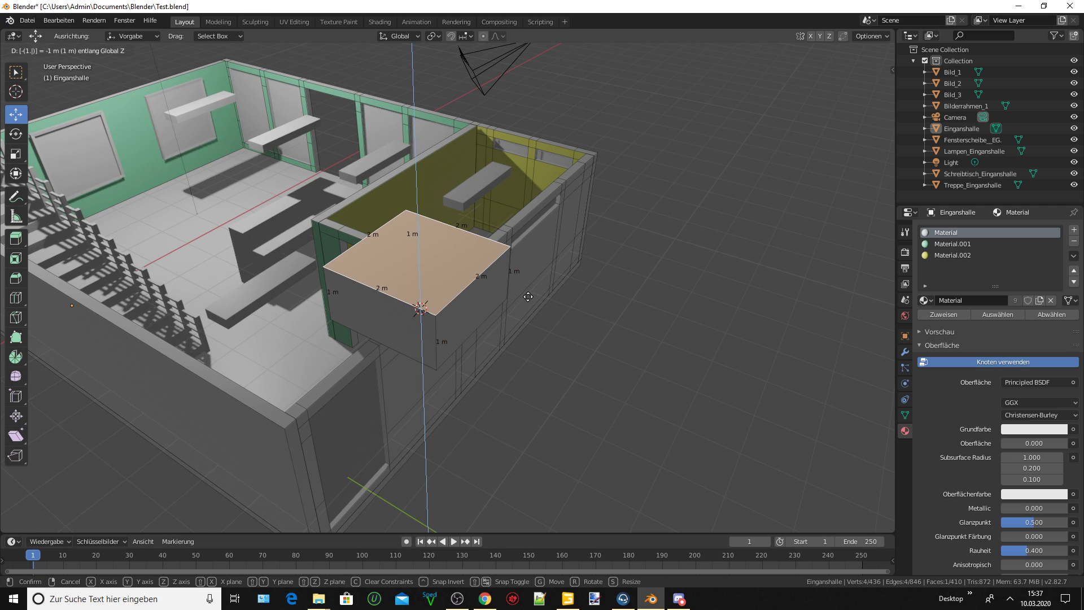
{"action": "type", "text": "8"}
{"action": "key", "text": "Return"}
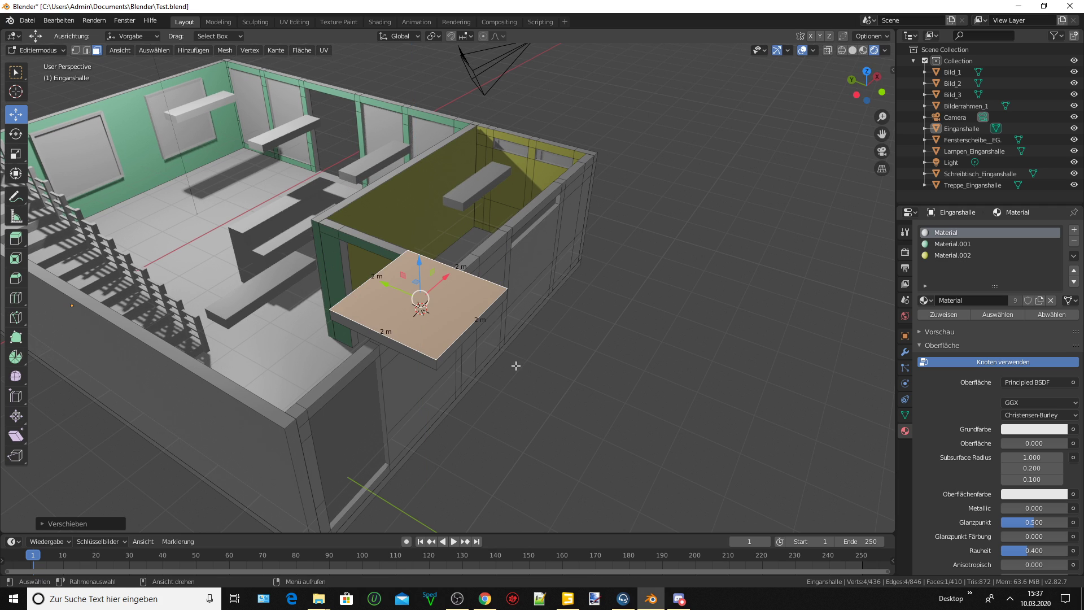
{"action": "mouse_move", "coordinate": [515, 366]}
{"action": "middle_mouse_down"}
{"action": "mouse_move", "coordinate": [524, 338]}
{"action": "mouse_move", "coordinate": [501, 303]}
{"action": "middle_mouse_up"}
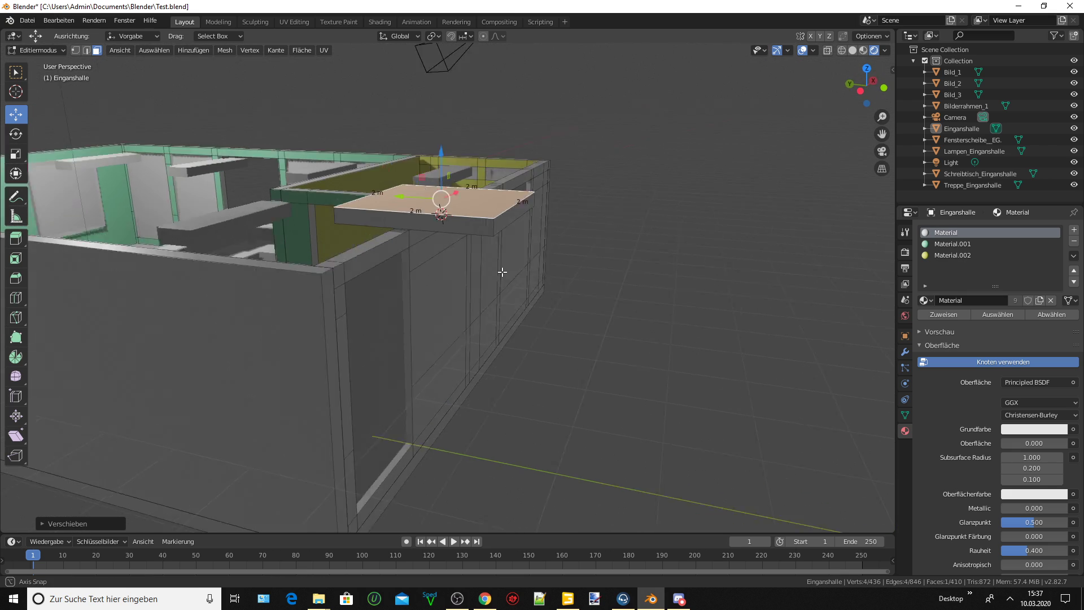
{"action": "scroll", "coordinate": [501, 271], "scroll_direction": "up", "scroll_amount": 3}
{"action": "scroll", "coordinate": [460, 248], "scroll_direction": "up", "scroll_amount": 2}
{"action": "mouse_move", "coordinate": [451, 265]}
{"action": "middle_mouse_down"}
{"action": "mouse_move", "coordinate": [386, 294]}
{"action": "mouse_move", "coordinate": [455, 306]}
{"action": "mouse_move", "coordinate": [362, 303]}
{"action": "middle_mouse_up"}
{"action": "scroll", "coordinate": [386, 294], "scroll_direction": "down", "scroll_amount": 2}
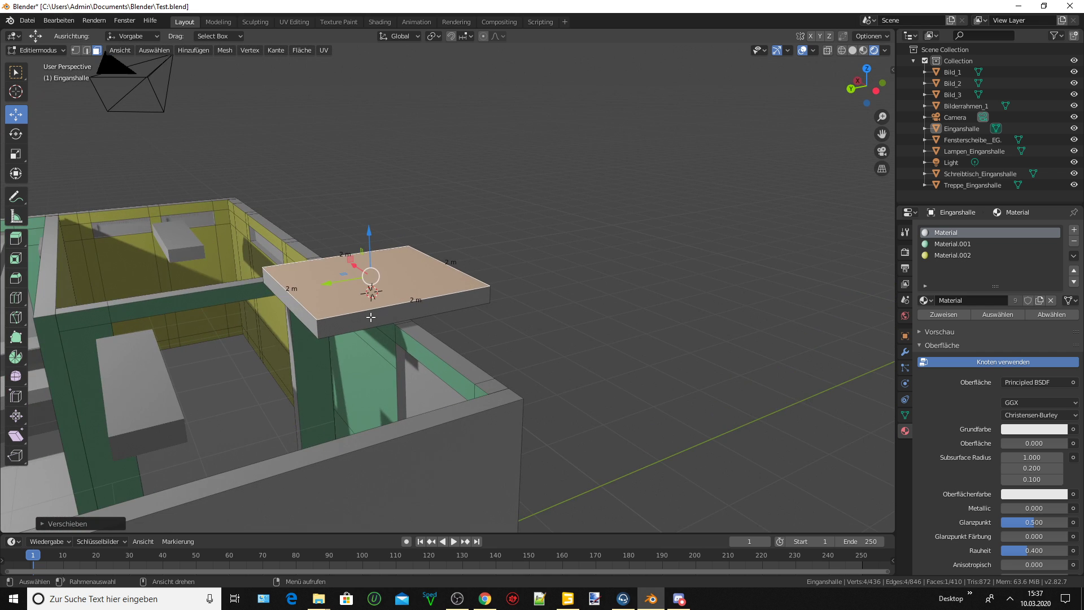
{"action": "key", "text": "ctrl+l"}
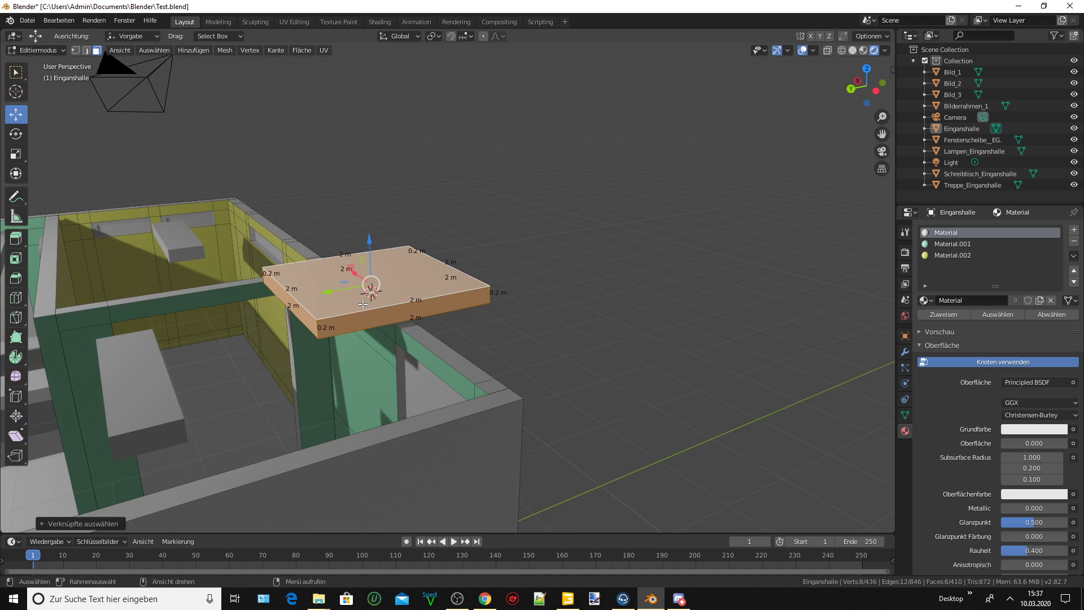
{"action": "type", "text": "gy"}
{"action": "type", "text": "1"}
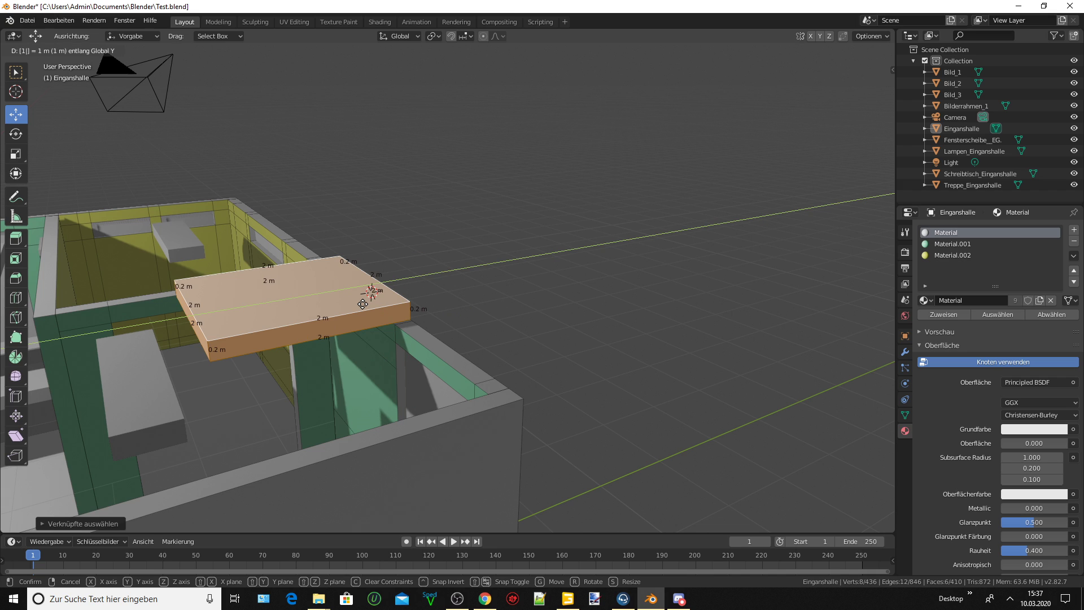
{"action": "key", "text": "minus"}
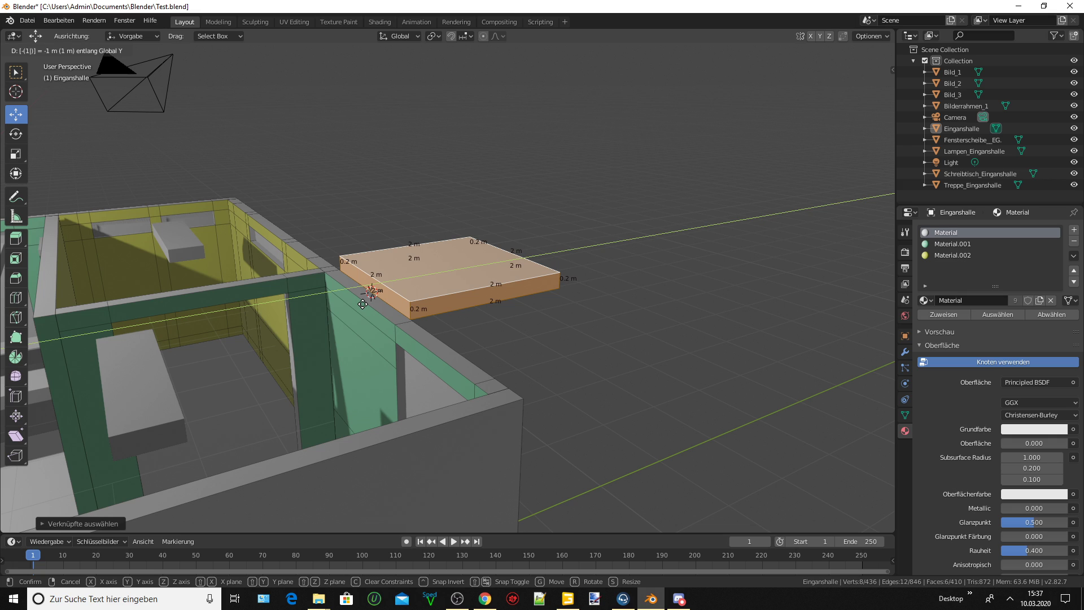
{"action": "left_click", "coordinate": [362, 304]}
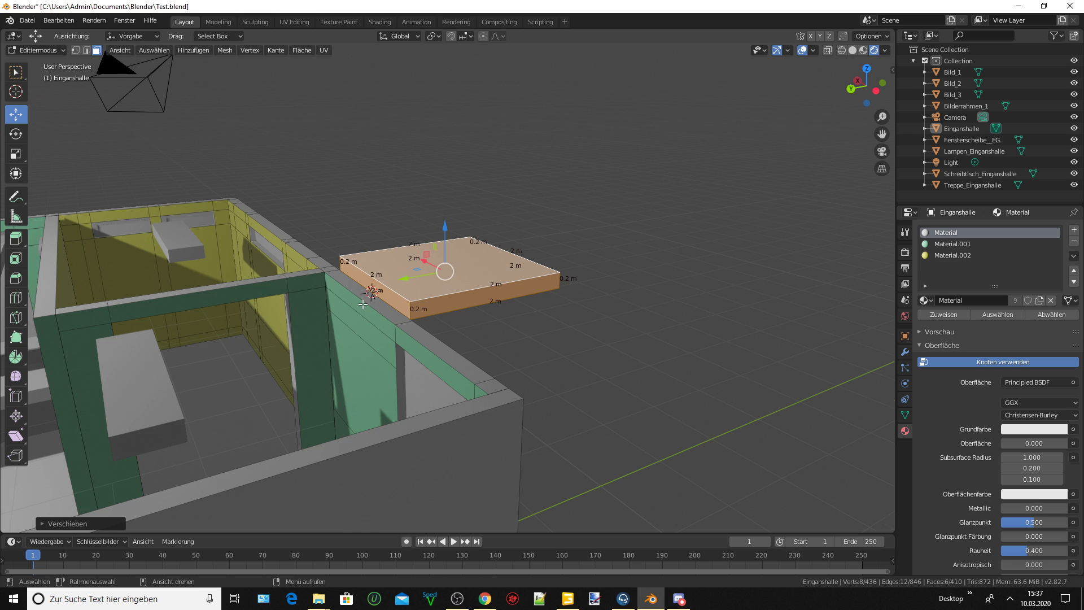
{"action": "scroll", "coordinate": [362, 303], "scroll_direction": "up", "scroll_amount": 5}
{"action": "mouse_move", "coordinate": [362, 304]}
{"action": "middle_mouse_down"}
{"action": "mouse_move", "coordinate": [338, 261]}
{"action": "mouse_move", "coordinate": [302, 346]}
{"action": "middle_mouse_up"}
{"action": "scroll", "coordinate": [307, 280], "scroll_direction": "down", "scroll_amount": 3}
{"action": "scroll", "coordinate": [308, 271], "scroll_direction": "down", "scroll_amount": 2}
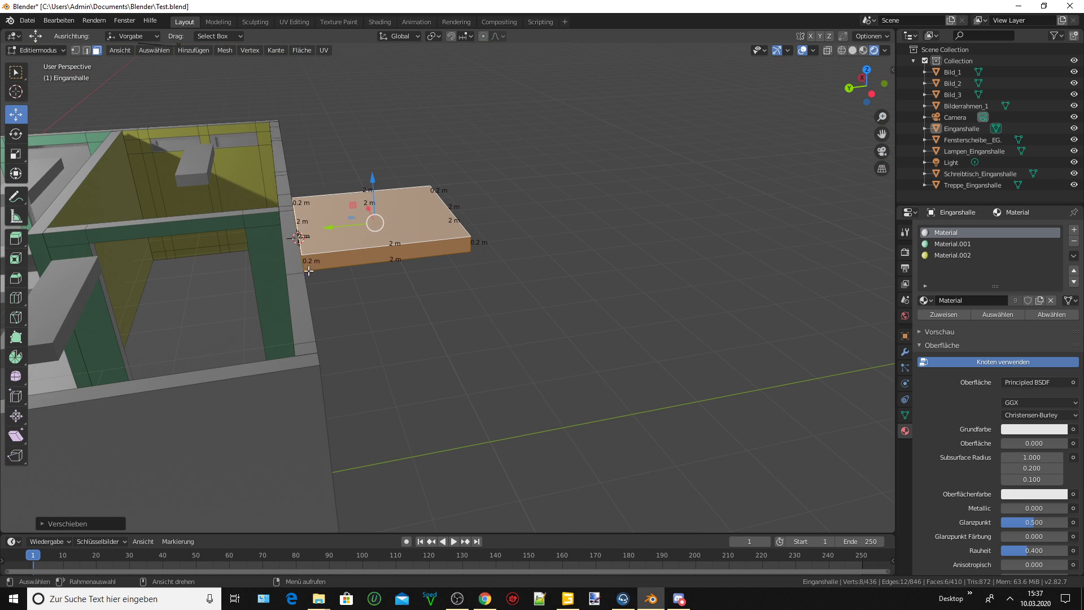
{"action": "middle_click_drag", "start_coordinate": [229, 259], "coordinate": [467, 212]}
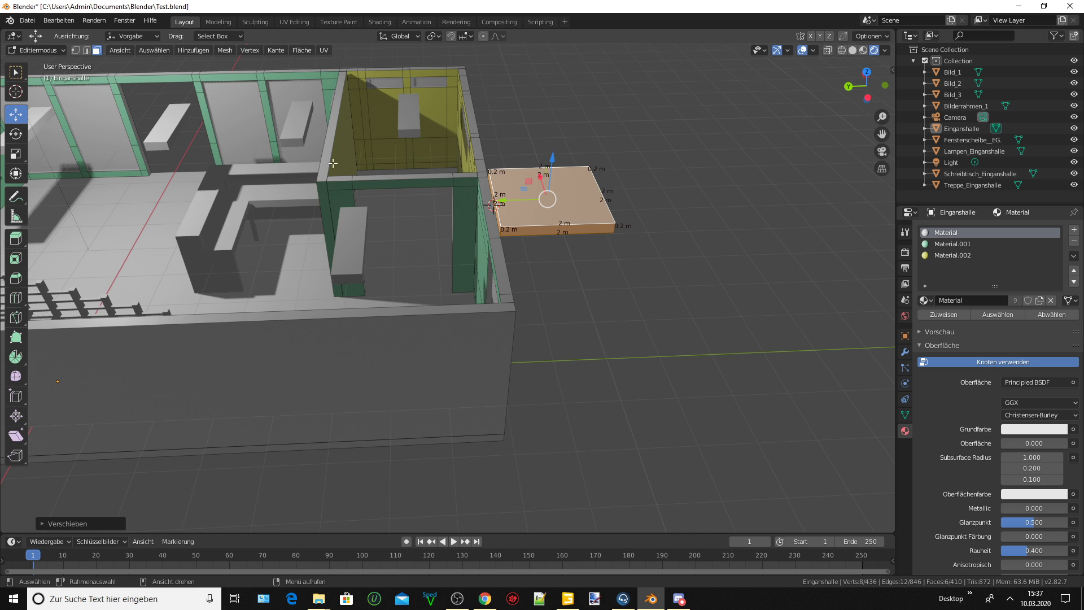
{"action": "middle_click_drag", "start_coordinate": [457, 170], "coordinate": [396, 97]}
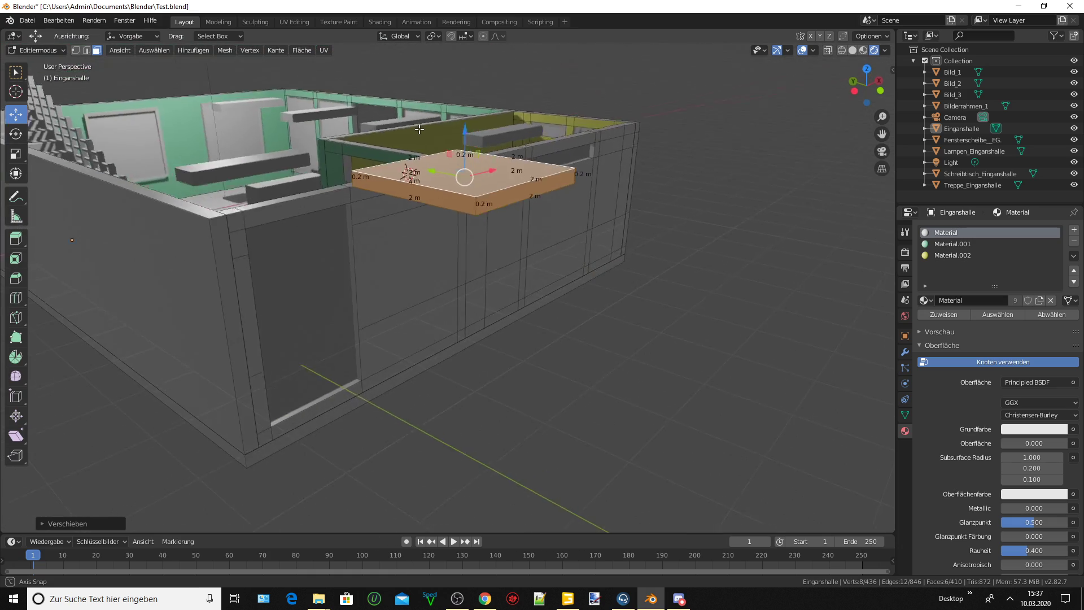
{"action": "middle_click_drag", "start_coordinate": [397, 97], "coordinate": [480, 164]}
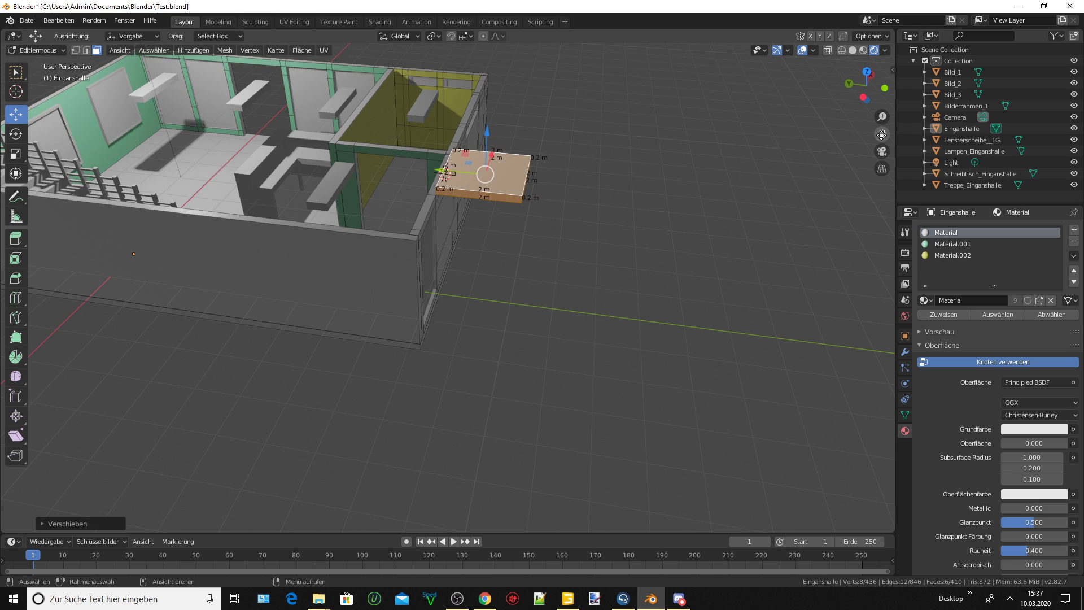
{"action": "left_click_drag", "start_coordinate": [882, 134], "coordinate": [770, 183]}
{"action": "scroll", "coordinate": [570, 233], "scroll_direction": "up", "scroll_amount": 1}
{"action": "scroll", "coordinate": [570, 234], "scroll_direction": "up", "scroll_amount": 2}
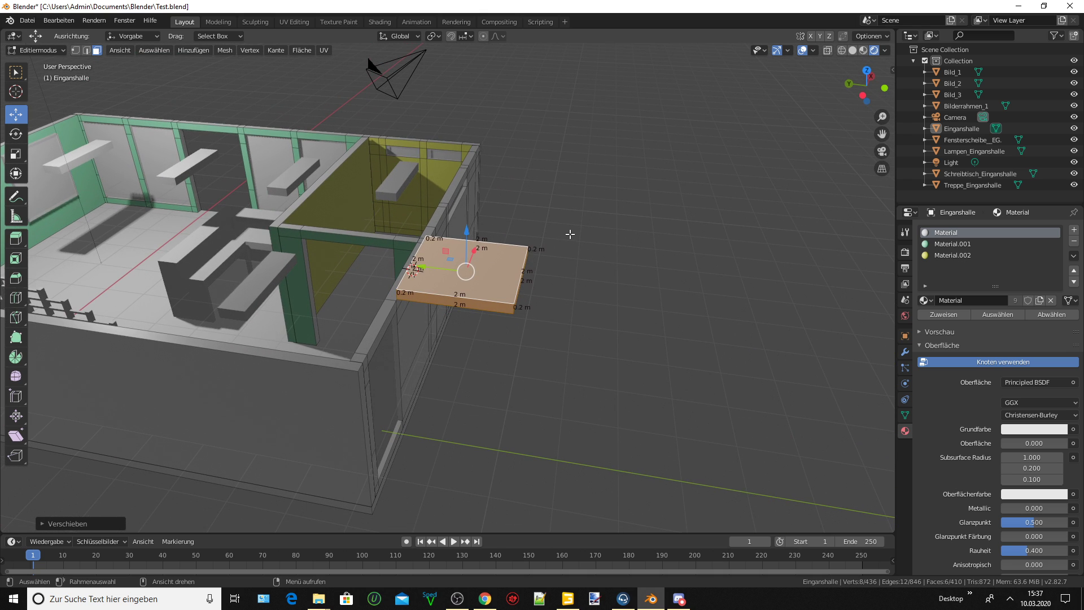
Separate the slab by selection and select the new object in Object Mode.
{"action": "key", "text": "p"}
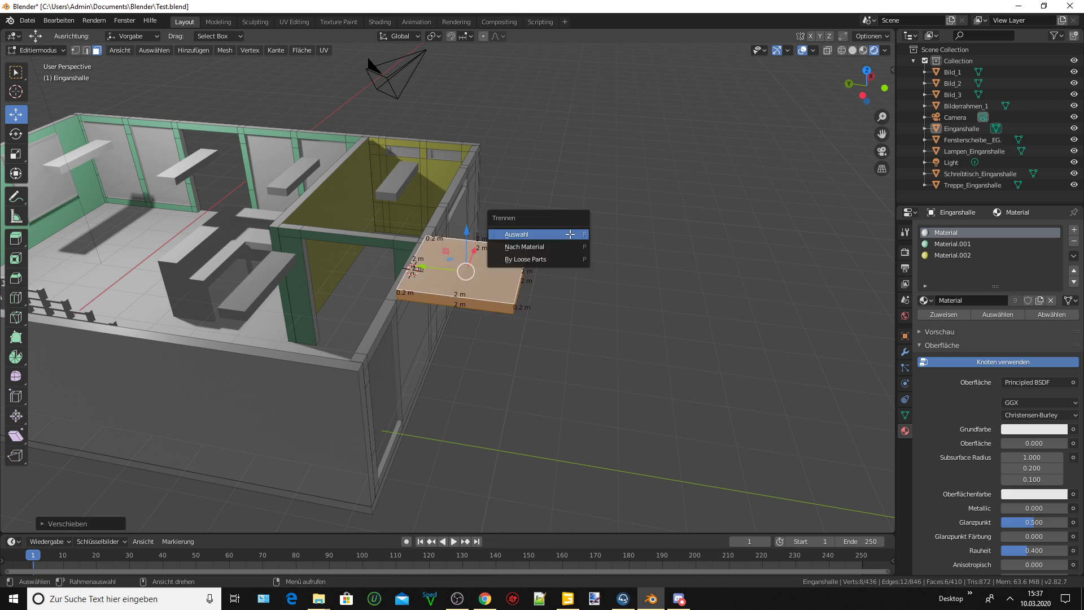
{"action": "left_click", "coordinate": [570, 233]}
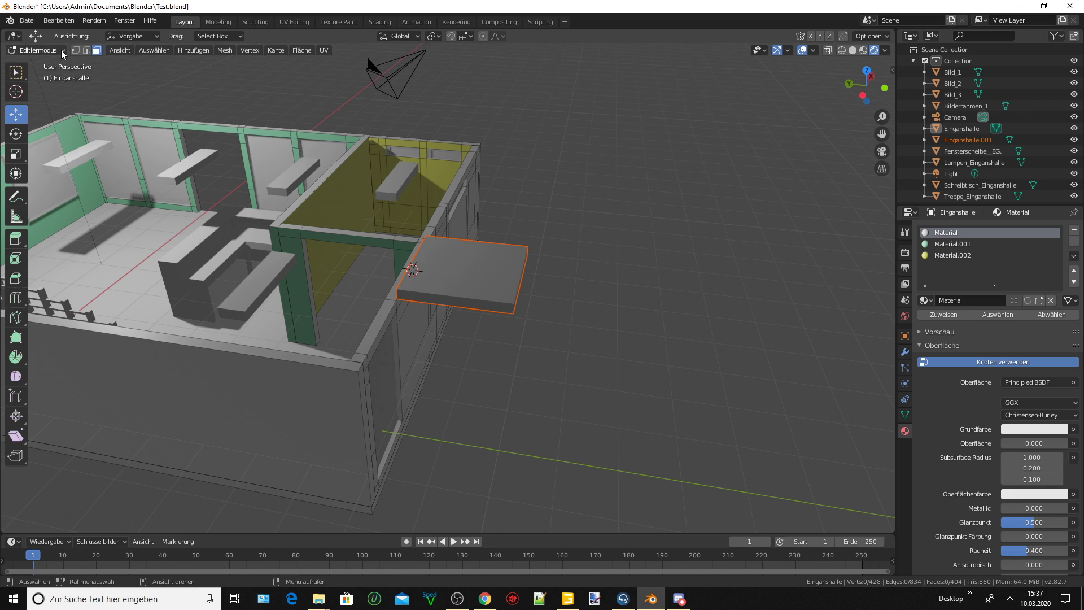
{"action": "left_click", "coordinate": [40, 50]}
{"action": "left_click", "coordinate": [454, 271]}
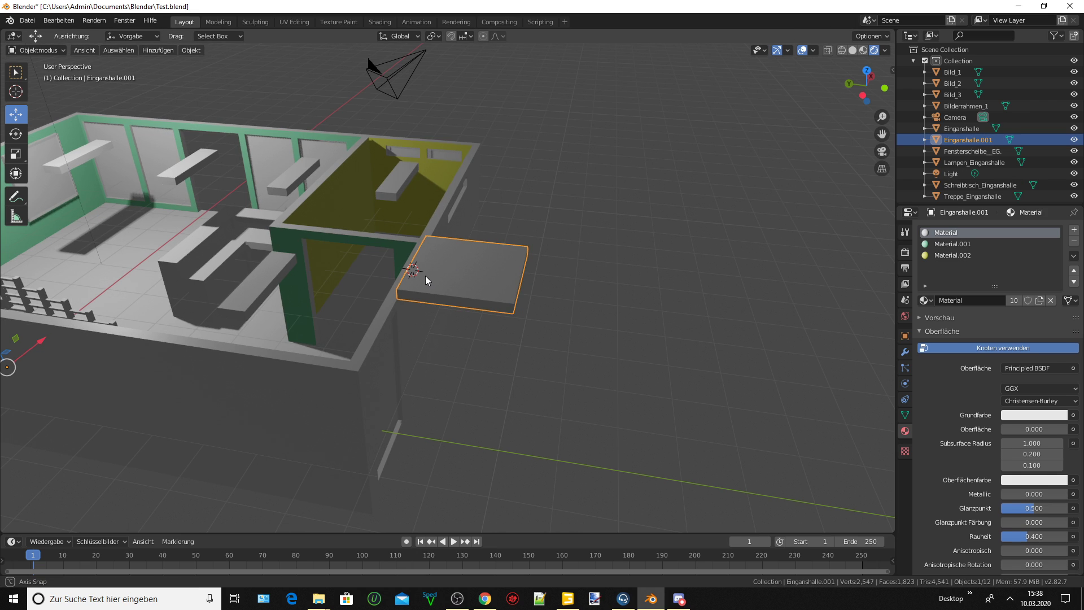
{"action": "mouse_move", "coordinate": [425, 275]}
{"action": "middle_mouse_down"}
{"action": "mouse_move", "coordinate": [359, 239]}
{"action": "mouse_move", "coordinate": [320, 244]}
{"action": "mouse_move", "coordinate": [820, 229]}
{"action": "middle_mouse_up"}
{"action": "left_click", "coordinate": [954, 128]}
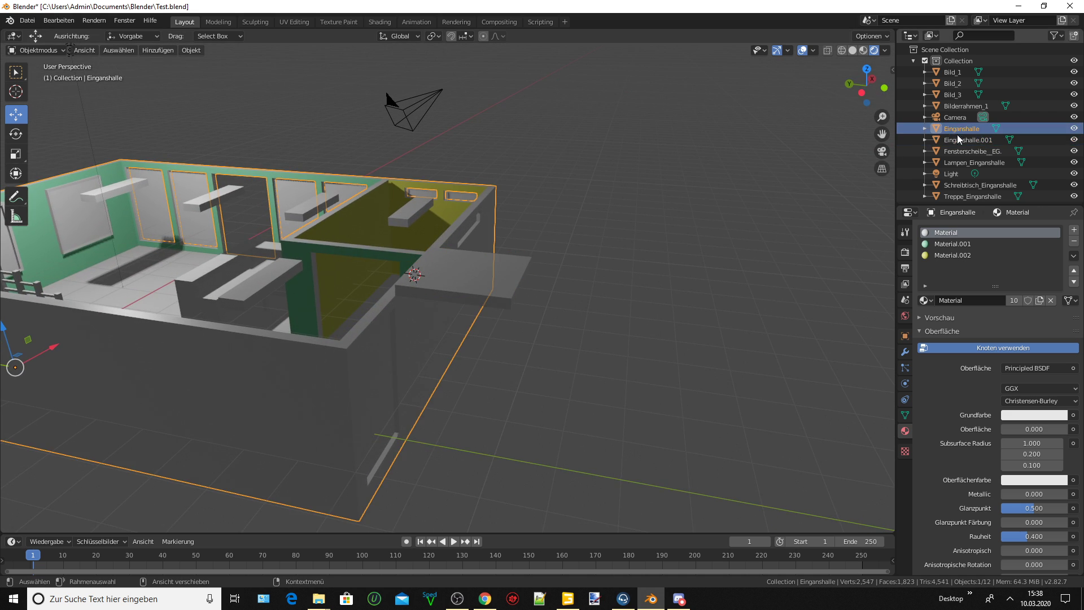
{"action": "left_click", "coordinate": [958, 139]}
Rename the separated slab to 'Mauer' in the Outliner, correcting the mistyped 'Bauer'.
{"action": "double_click", "coordinate": [958, 139]}
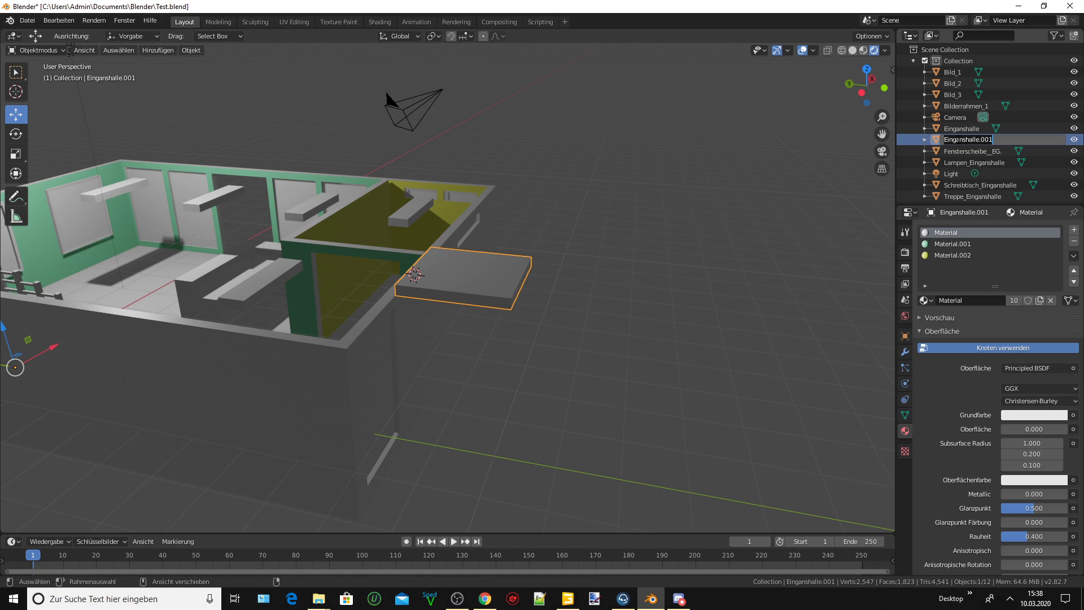
{"action": "type", "text": "Bauer"}
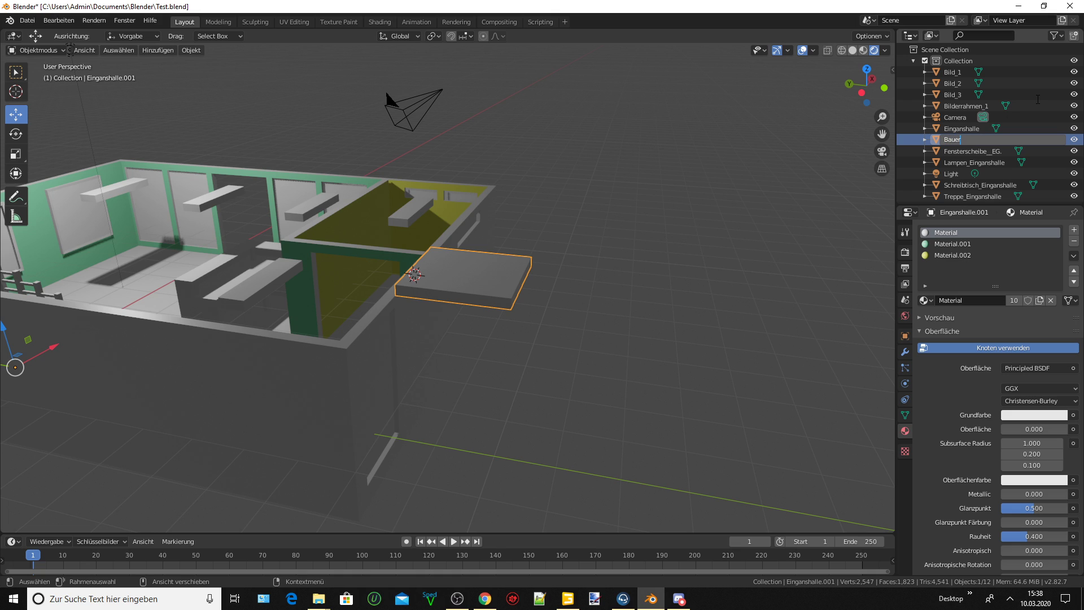
{"action": "key", "text": "Return"}
{"action": "scroll", "coordinate": [568, 265], "scroll_direction": "up", "scroll_amount": 1}
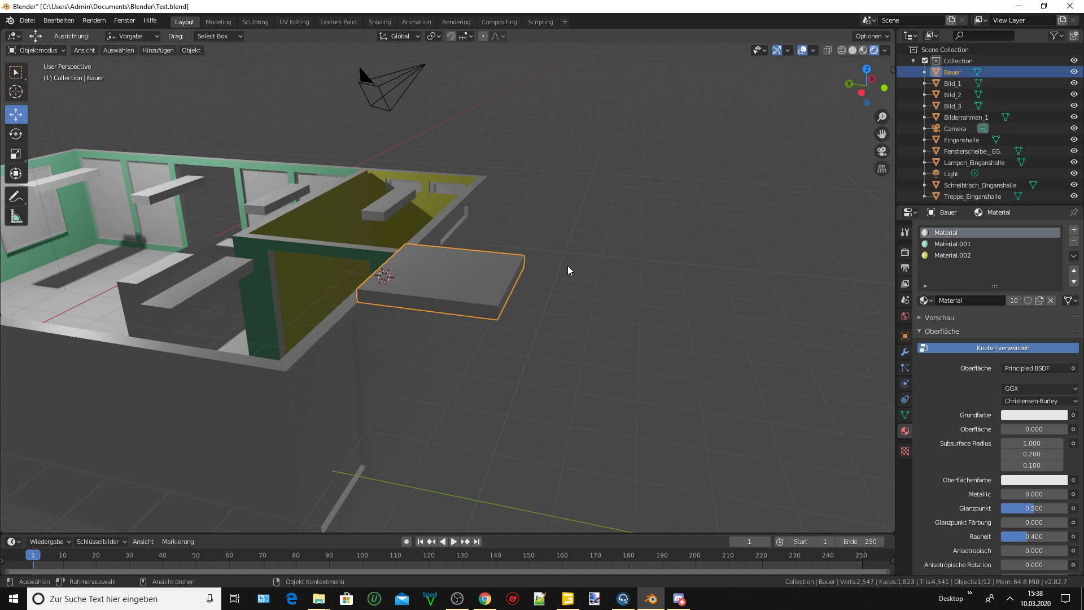
{"action": "scroll", "coordinate": [568, 265], "scroll_direction": "up", "scroll_amount": 2}
{"action": "double_click", "coordinate": [961, 72]}
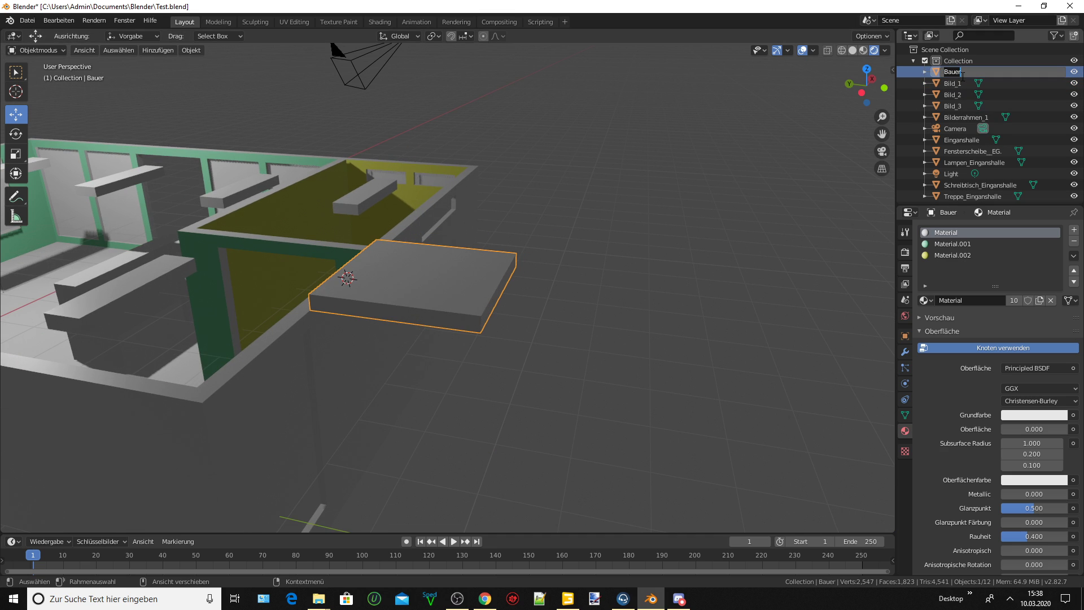
{"action": "type", "text": "M"}
{"action": "key", "text": "Return"}
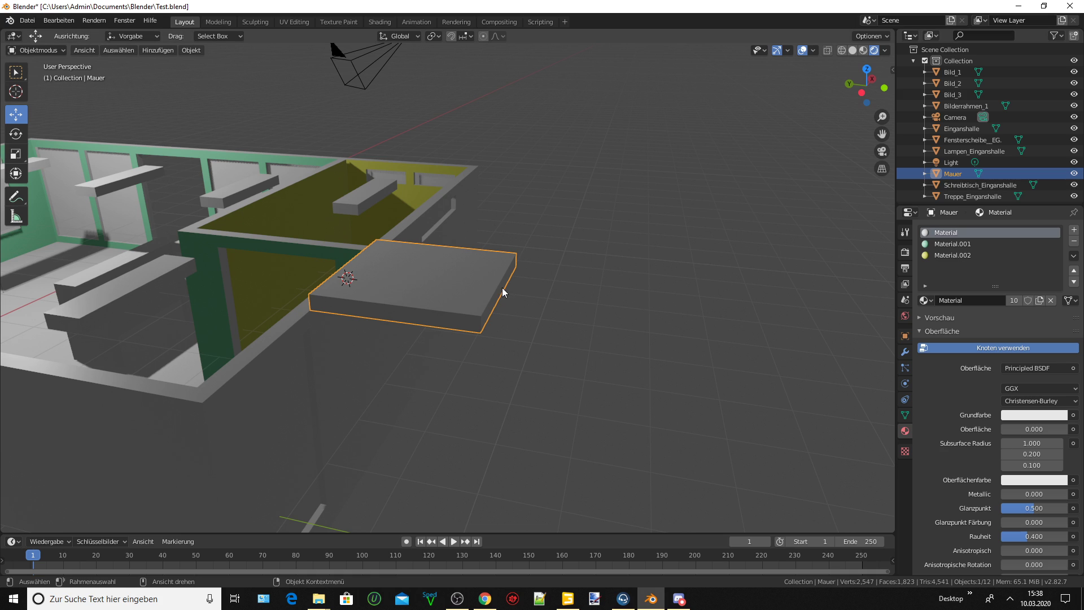
Switch Mauer to Edit Mode and select the slab's right end face.
{"action": "left_click", "coordinate": [57, 50]}
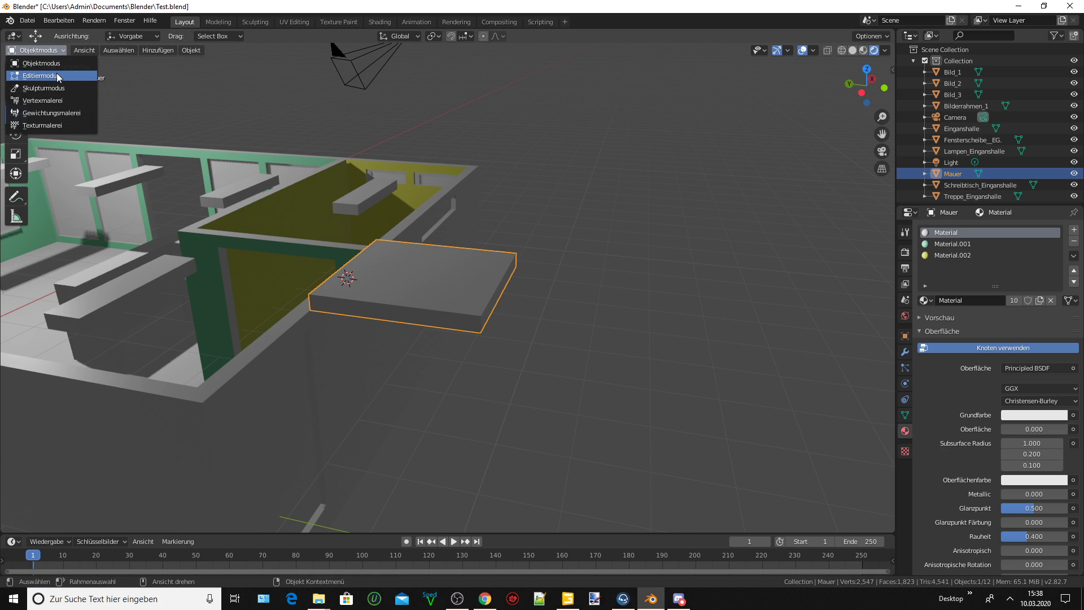
{"action": "left_click", "coordinate": [58, 76]}
{"action": "left_click", "coordinate": [495, 295]}
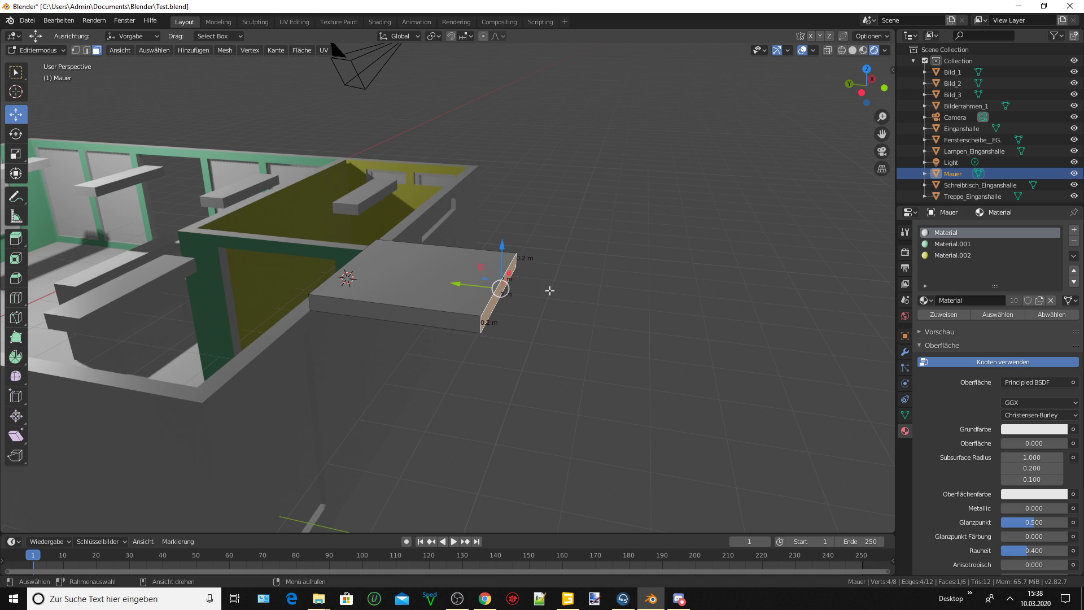
{"action": "mouse_move", "coordinate": [550, 290]}
{"action": "middle_mouse_down"}
{"action": "mouse_move", "coordinate": [530, 290]}
{"action": "mouse_move", "coordinate": [445, 346]}
{"action": "middle_mouse_up"}
{"action": "left_click", "coordinate": [416, 299]}
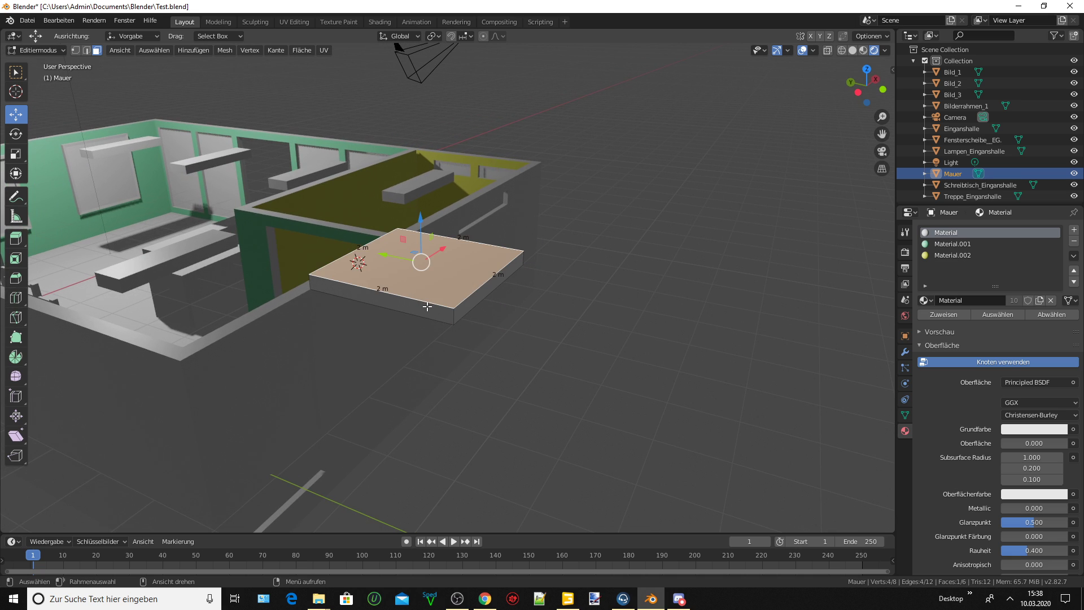
{"action": "left_click", "coordinate": [478, 295]}
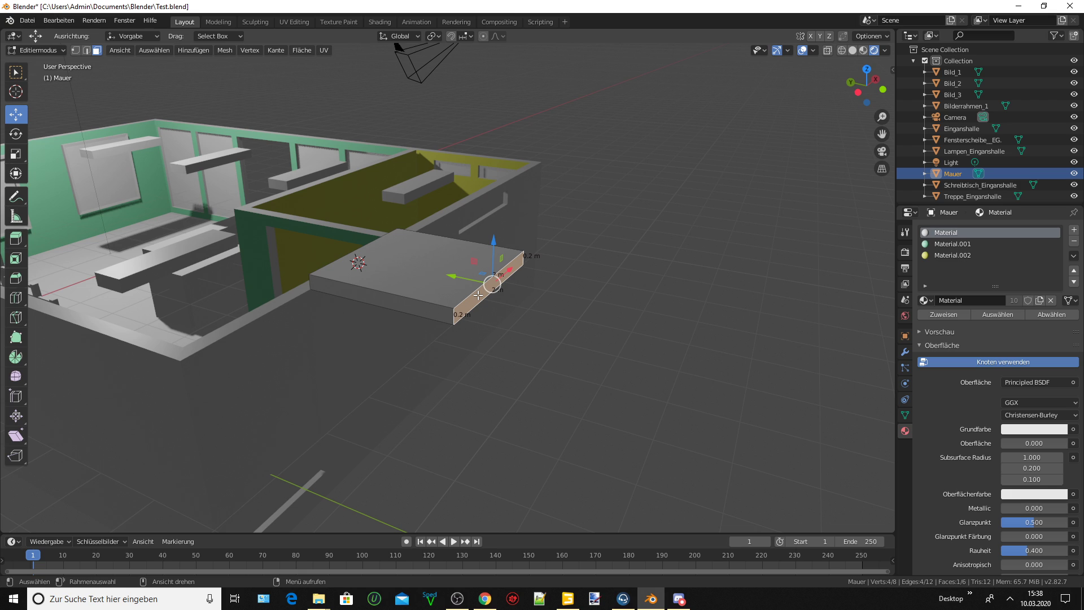
Move the slab's end face -3 m along Y, making it 5 m long.
{"action": "key", "text": "g"}
{"action": "key", "text": "x"}
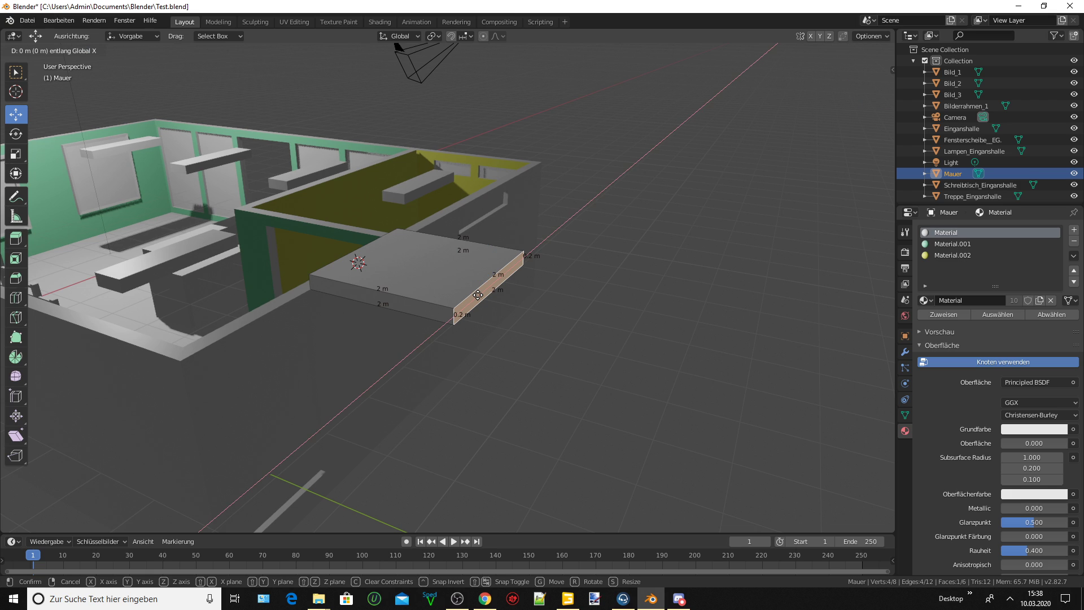
{"action": "type", "text": "y"}
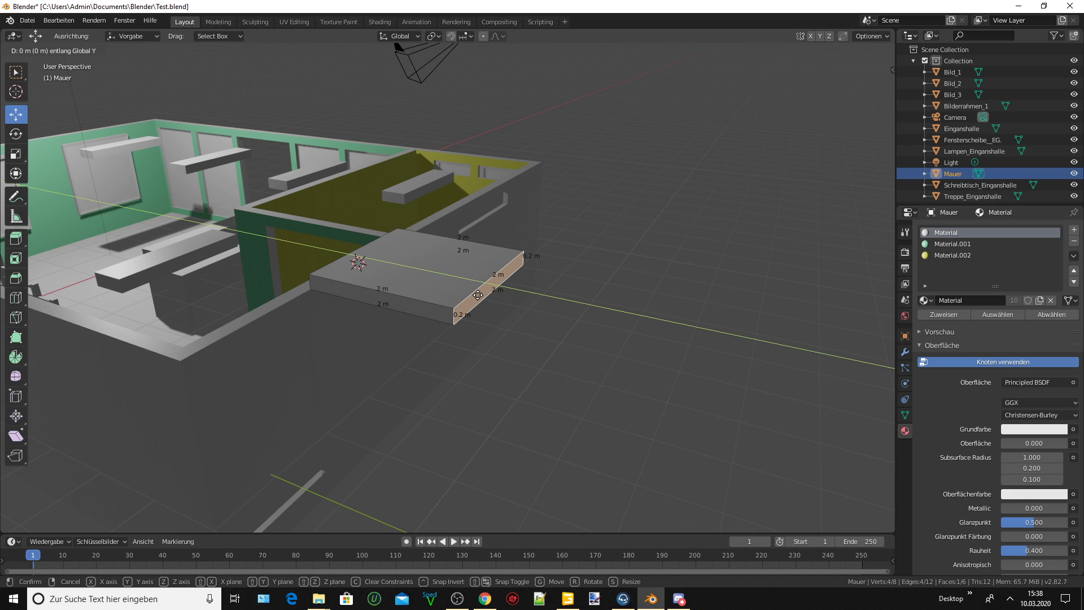
{"action": "type", "text": "2"}
{"action": "key", "text": "BackSpace"}
{"action": "key", "text": "minus"}
{"action": "type", "text": "2"}
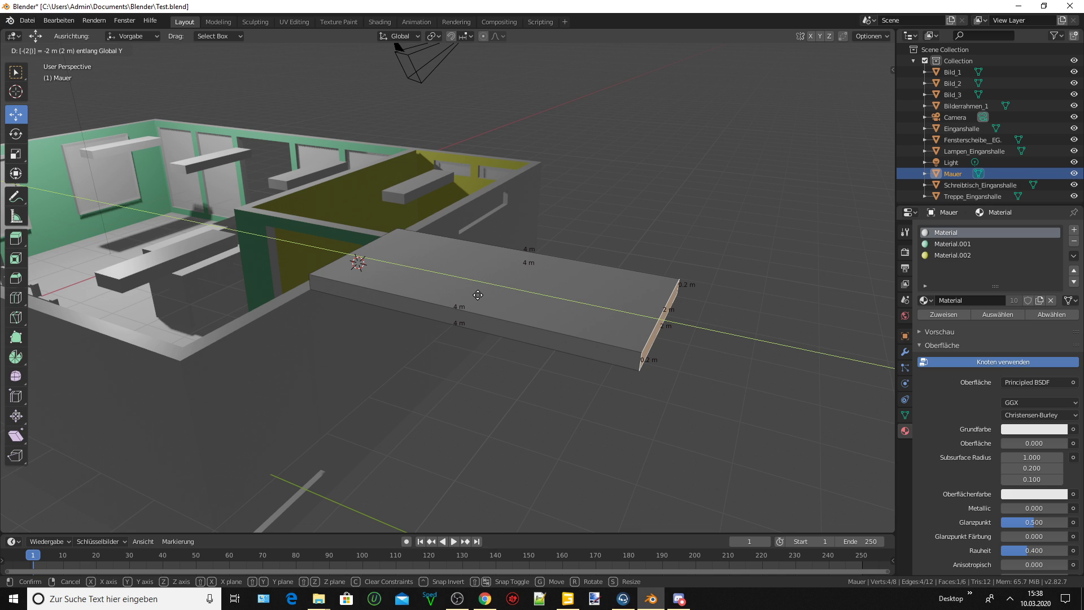
{"action": "key", "text": "BackSpace"}
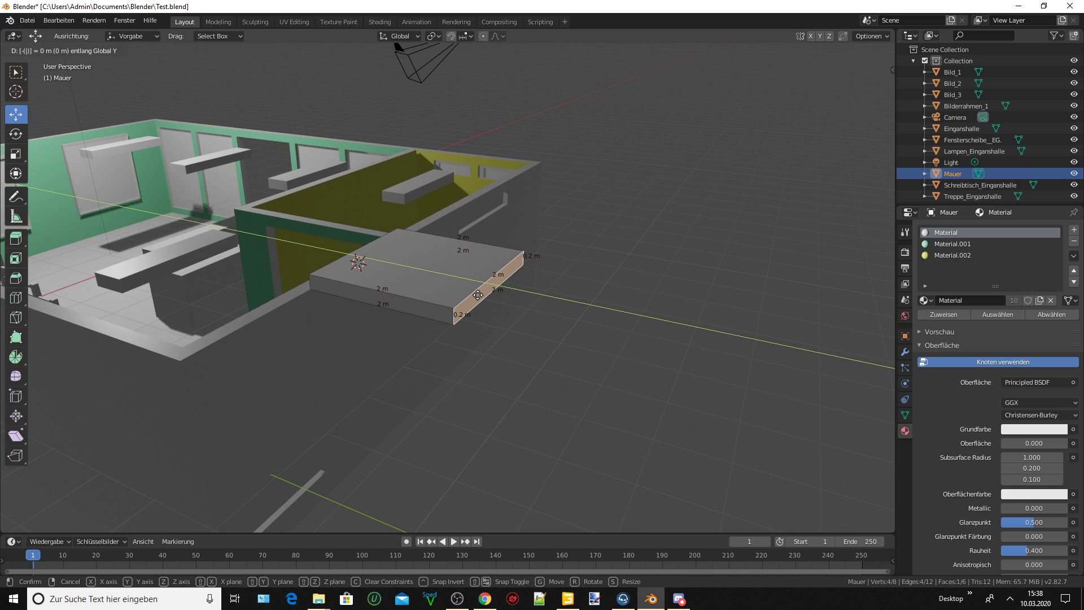
{"action": "type", "text": "5"}
{"action": "key", "text": "BackSpace"}
{"action": "type", "text": "4"}
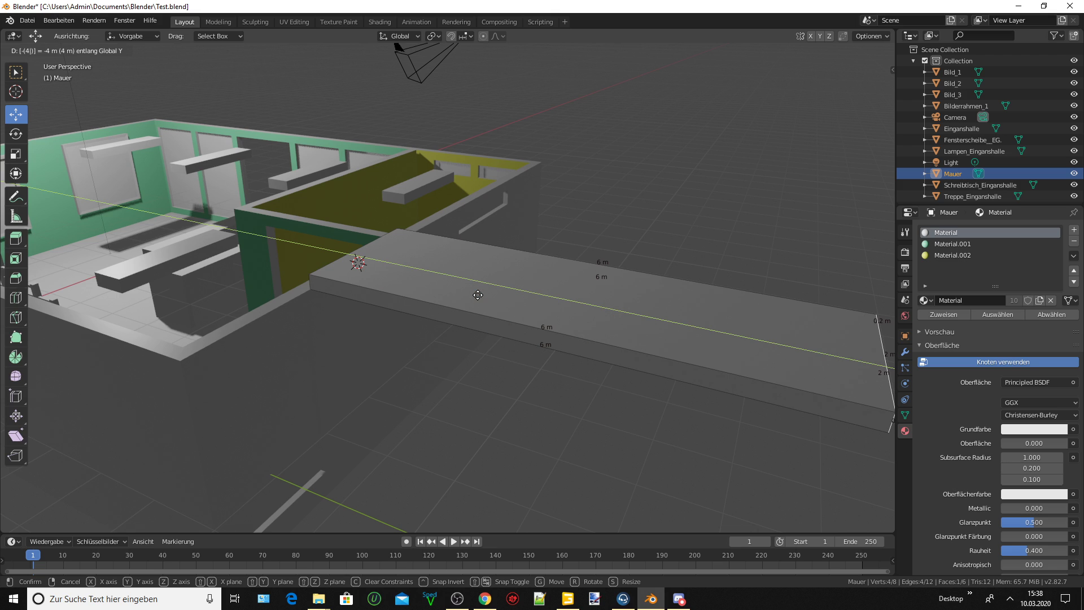
{"action": "key", "text": "BackSpace"}
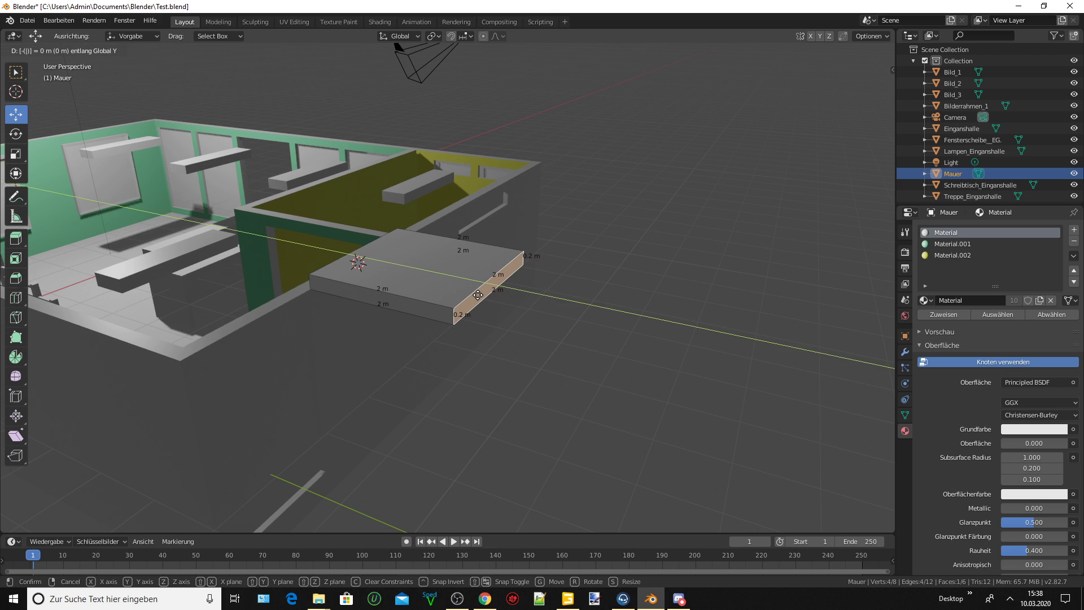
{"action": "type", "text": "3"}
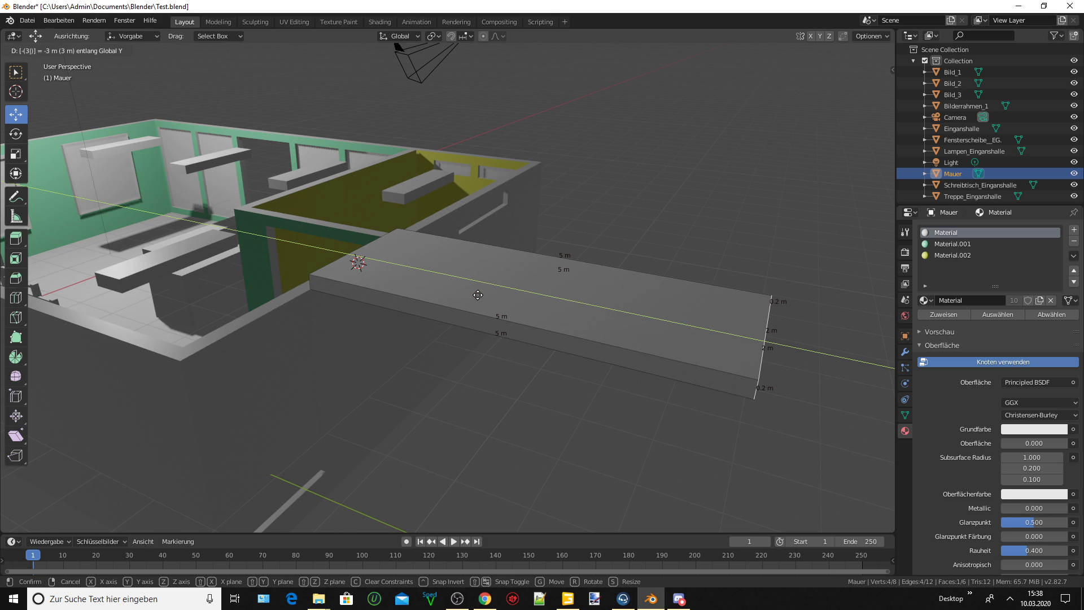
{"action": "key", "text": "Return"}
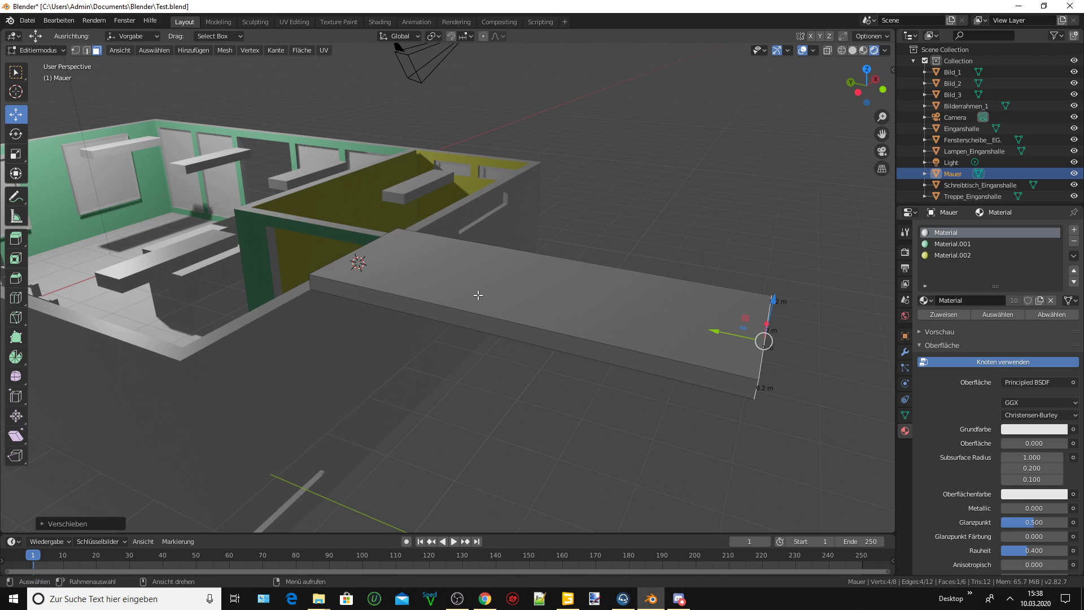
Orbit around the building to check the 5 m slab from several sides.
{"action": "mouse_move", "coordinate": [477, 295]}
{"action": "middle_mouse_down"}
{"action": "mouse_move", "coordinate": [273, 267]}
{"action": "mouse_move", "coordinate": [452, 363]}
{"action": "mouse_move", "coordinate": [447, 333]}
{"action": "mouse_move", "coordinate": [663, 375]}
{"action": "mouse_move", "coordinate": [562, 373]}
{"action": "middle_mouse_up"}
{"action": "scroll", "coordinate": [663, 375], "scroll_direction": "up", "scroll_amount": 3}
{"action": "scroll", "coordinate": [667, 376], "scroll_direction": "down", "scroll_amount": 2}
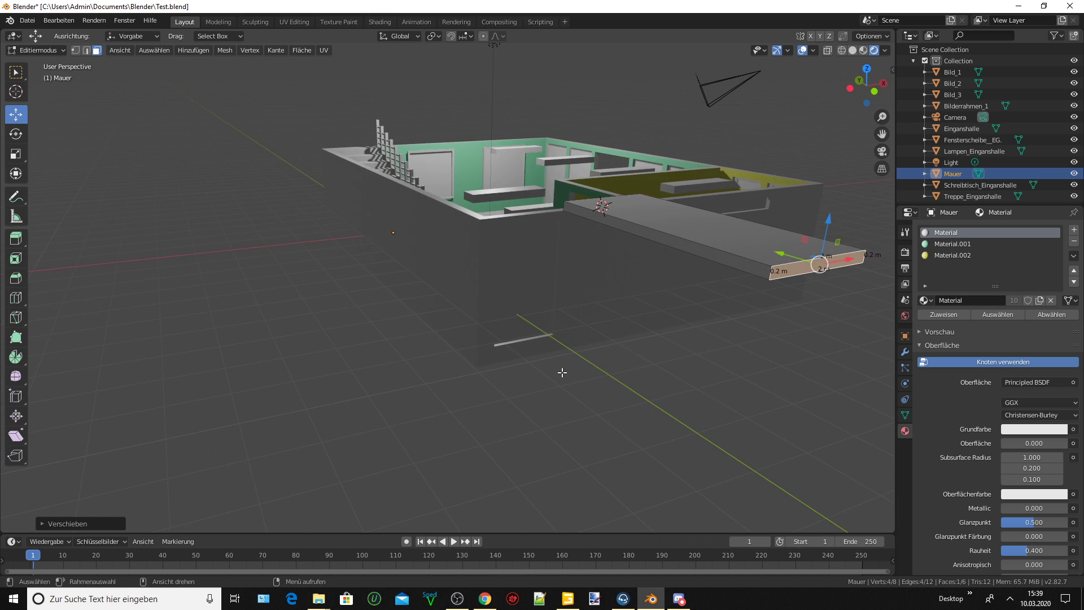
{"action": "mouse_move", "coordinate": [634, 354]}
{"action": "middle_mouse_down"}
{"action": "mouse_move", "coordinate": [590, 356]}
{"action": "mouse_move", "coordinate": [713, 361]}
{"action": "middle_mouse_up"}
{"action": "scroll", "coordinate": [714, 361], "scroll_direction": "up", "scroll_amount": 1}
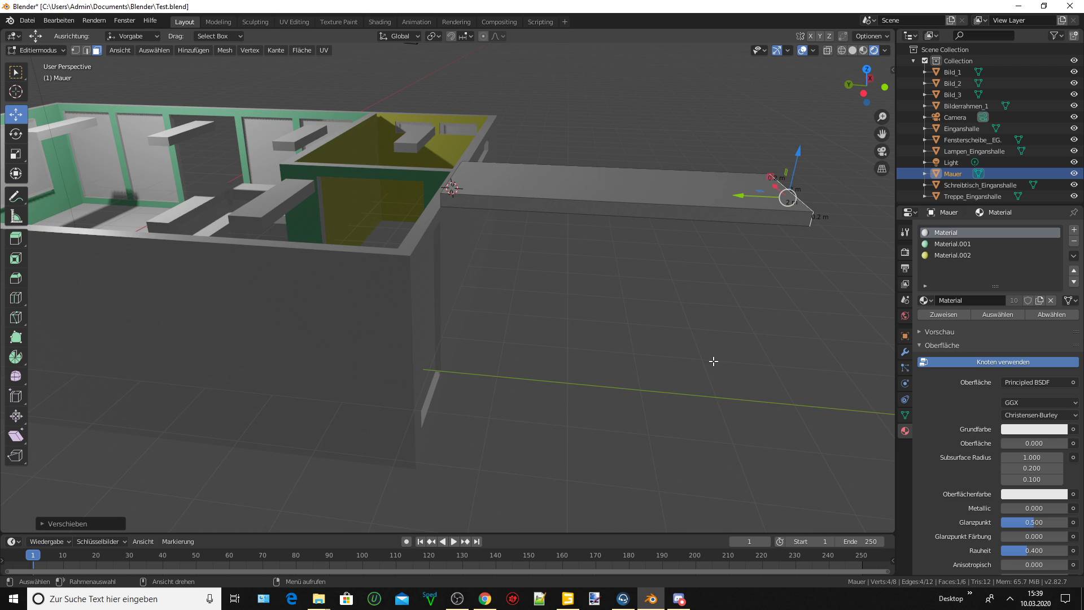
{"action": "middle_click_drag", "start_coordinate": [726, 275], "coordinate": [648, 278]}
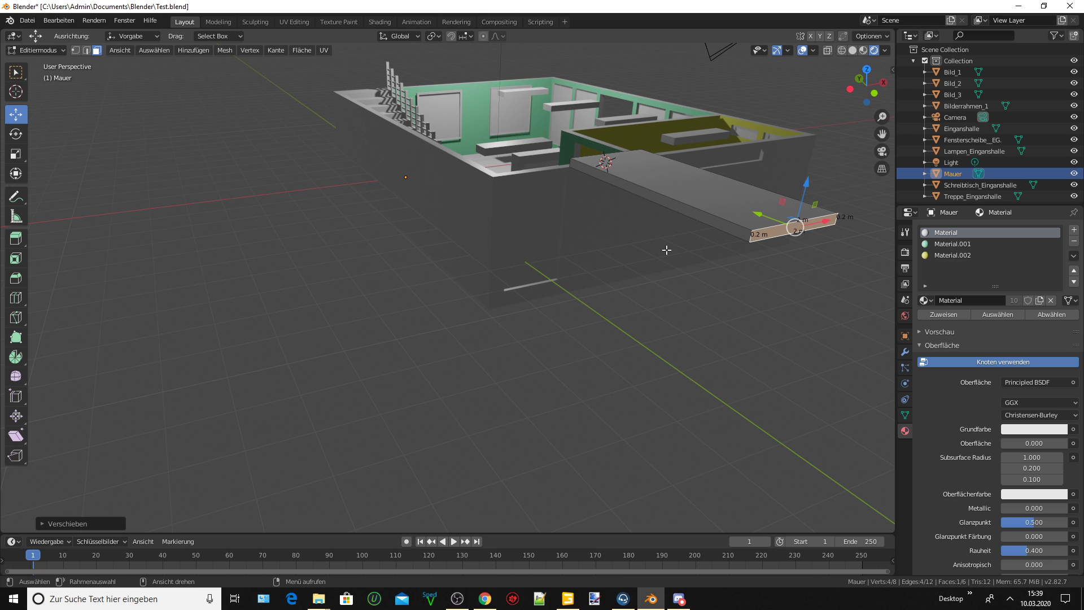
{"action": "mouse_move", "coordinate": [701, 217]}
{"action": "middle_mouse_down"}
{"action": "mouse_move", "coordinate": [770, 213]}
{"action": "mouse_move", "coordinate": [844, 148]}
{"action": "mouse_move", "coordinate": [774, 211]}
{"action": "middle_mouse_up"}
Move the slab's short end face -1 m along Y, making it 6 m long.
{"action": "scroll", "coordinate": [637, 262], "scroll_direction": "up", "scroll_amount": 1}
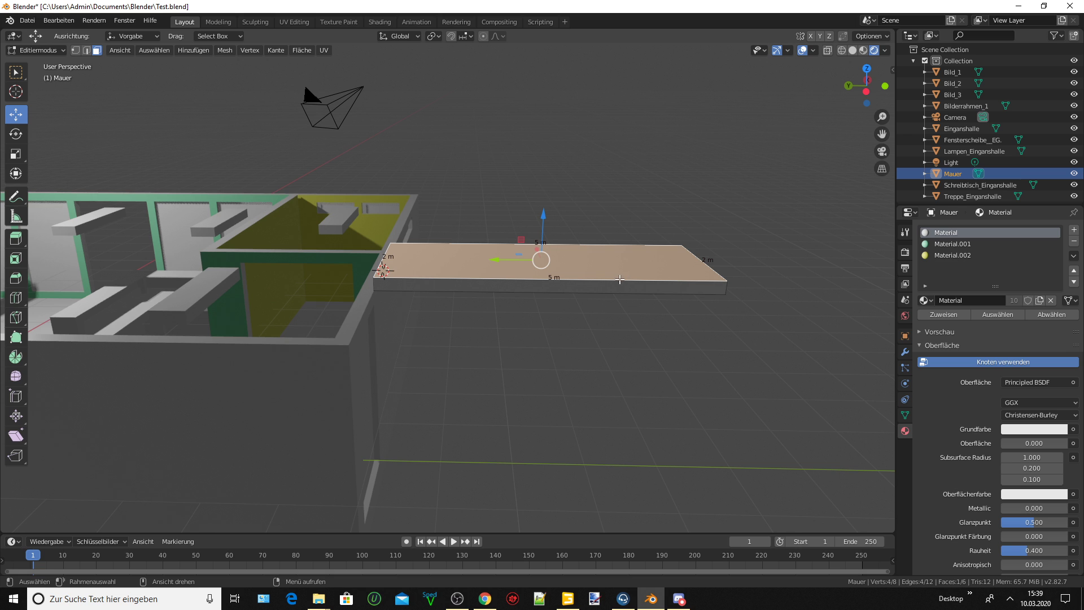
{"action": "left_click", "coordinate": [619, 280]}
{"action": "middle_click_drag", "start_coordinate": [648, 273], "coordinate": [532, 281]}
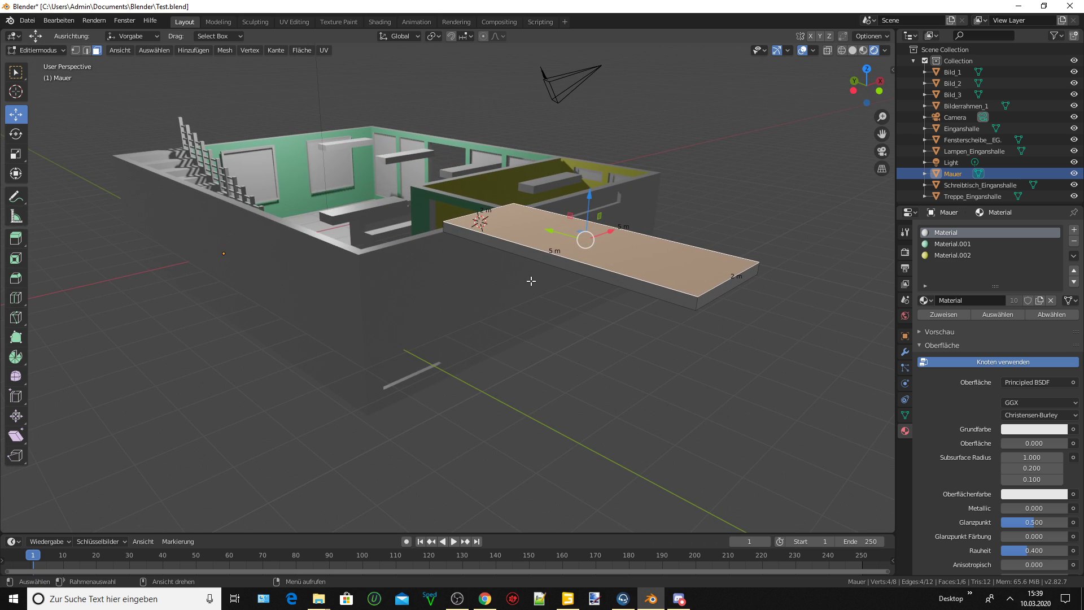
{"action": "left_click", "coordinate": [711, 293]}
{"action": "key", "text": "g"}
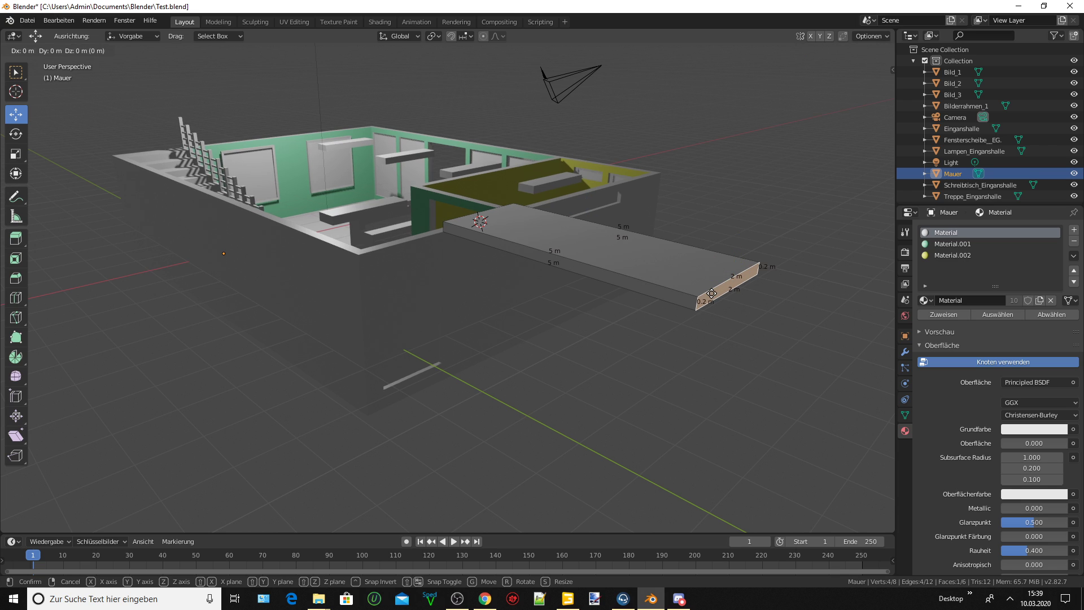
{"action": "key", "text": "y"}
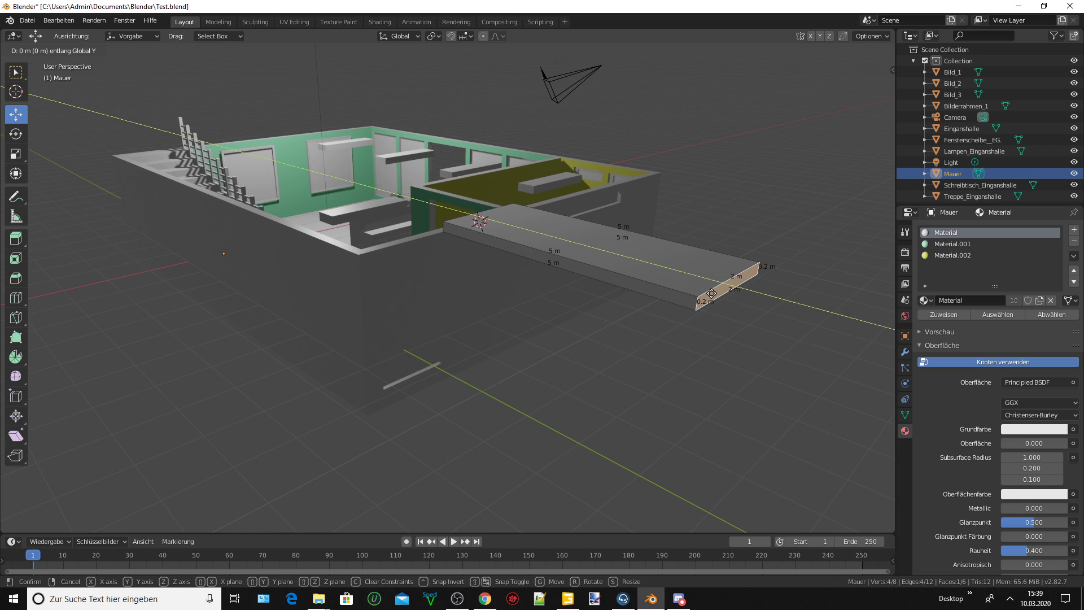
{"action": "type", "text": "-1"}
{"action": "key", "text": "Return"}
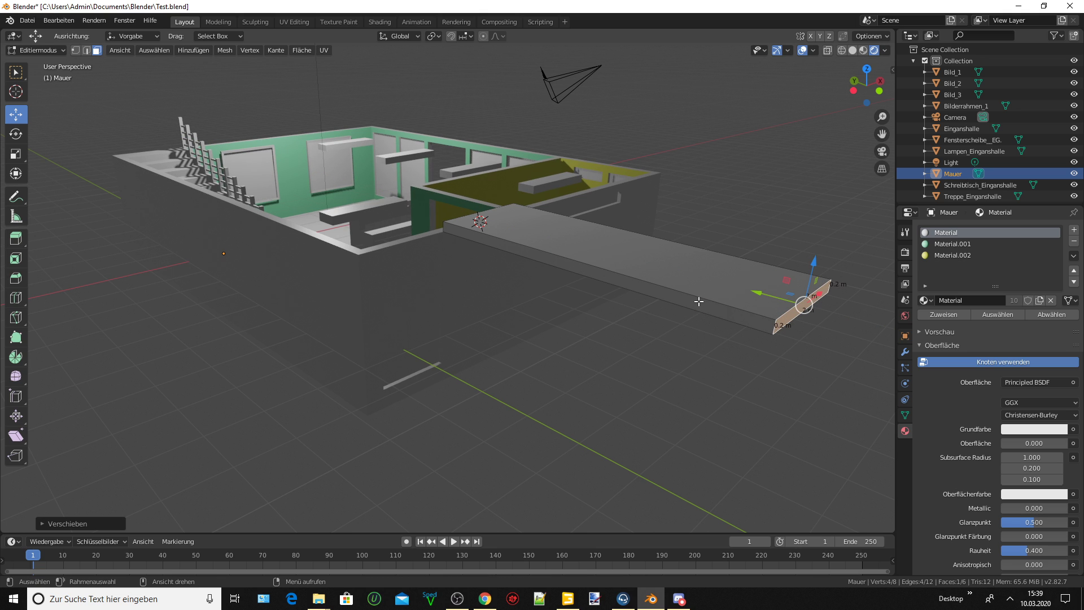
{"action": "mouse_move", "coordinate": [696, 299]}
{"action": "middle_mouse_down"}
{"action": "mouse_move", "coordinate": [687, 315]}
{"action": "mouse_move", "coordinate": [726, 301]}
{"action": "mouse_move", "coordinate": [704, 327]}
{"action": "middle_mouse_up"}
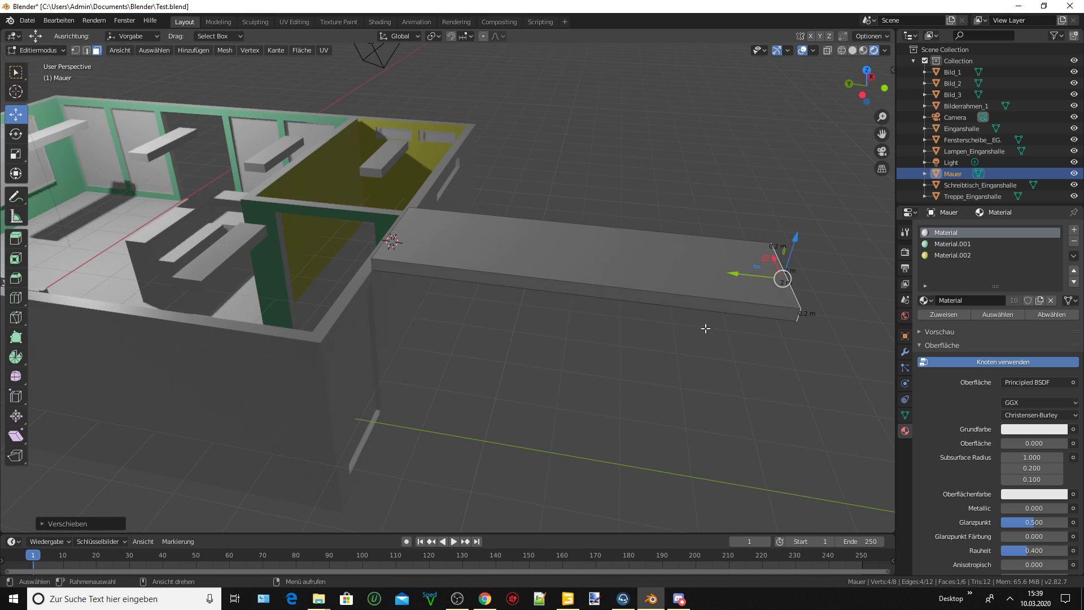
{"action": "left_click", "coordinate": [593, 278]}
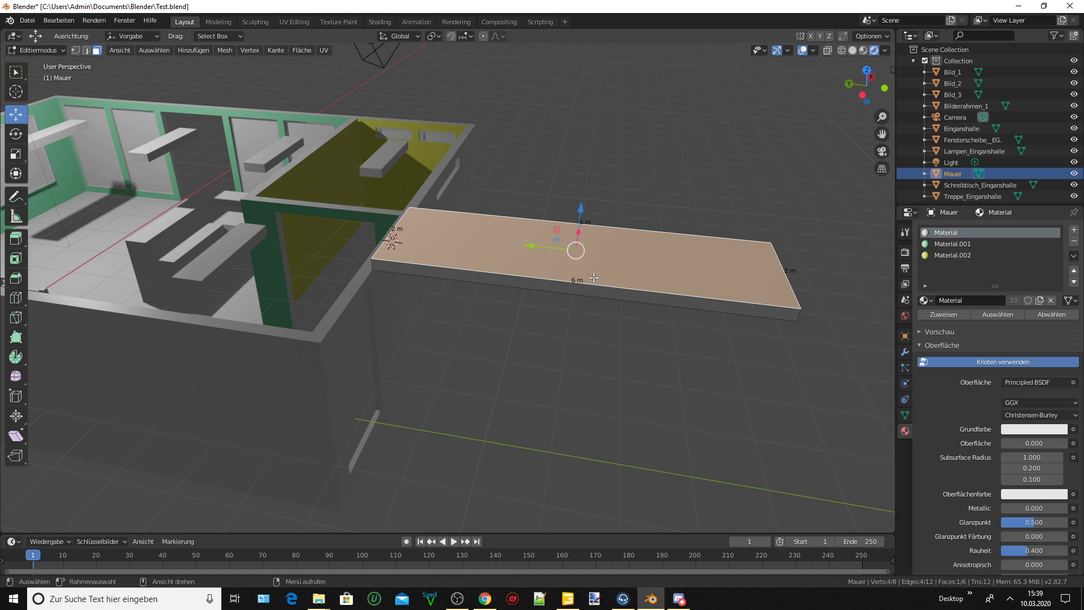
Select the whole linked slab mesh and raise it 2 m along Z.
{"action": "key", "text": "g"}
{"action": "key", "text": "z"}
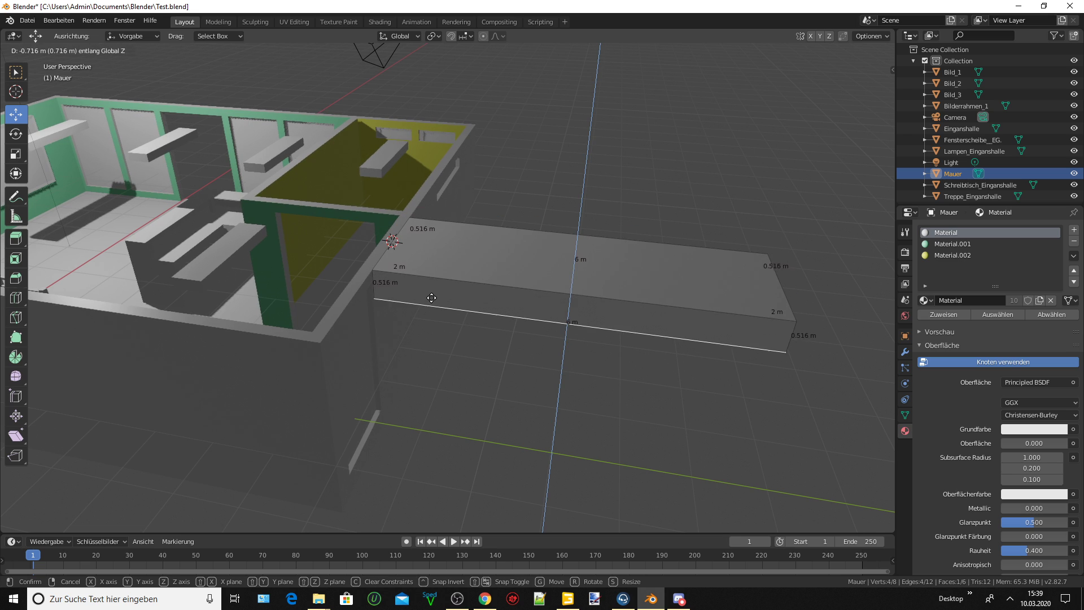
{"action": "right_click", "coordinate": [431, 297]}
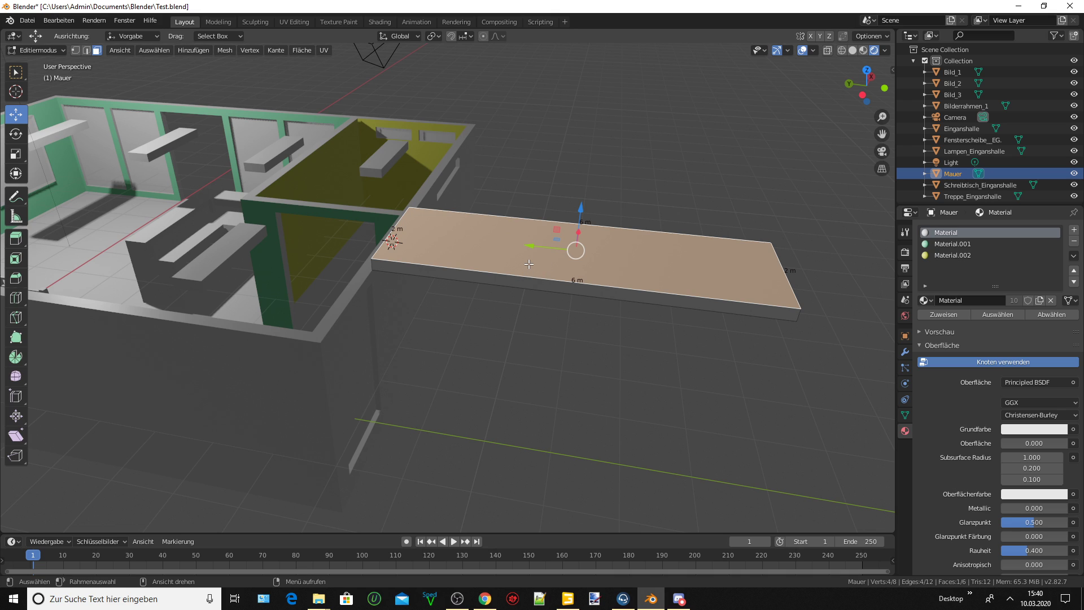
{"action": "key", "text": "ctrl+l"}
{"action": "key", "text": "g"}
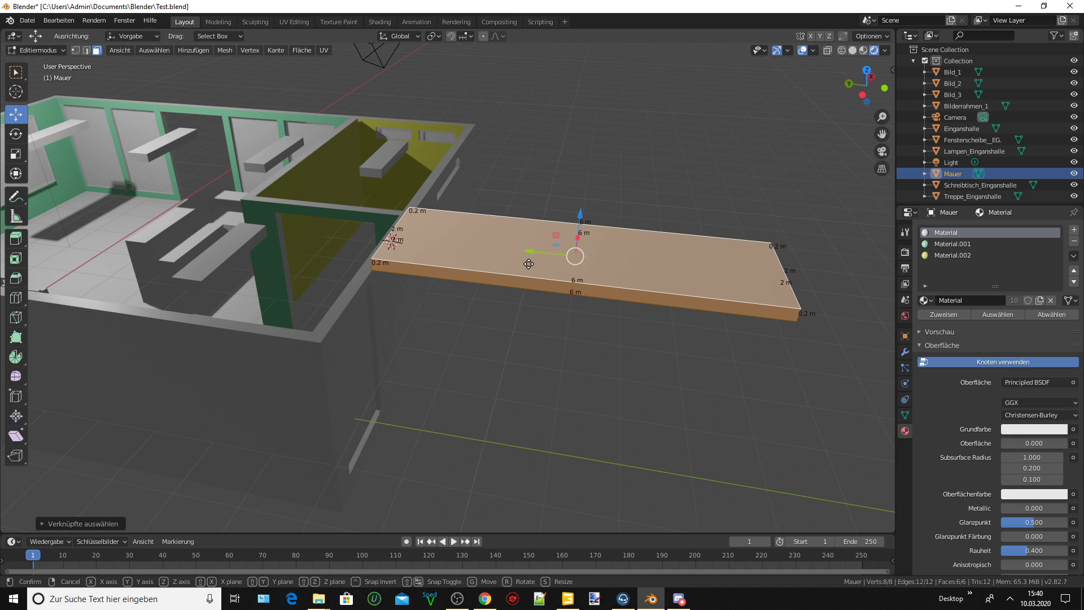
{"action": "key", "text": "z"}
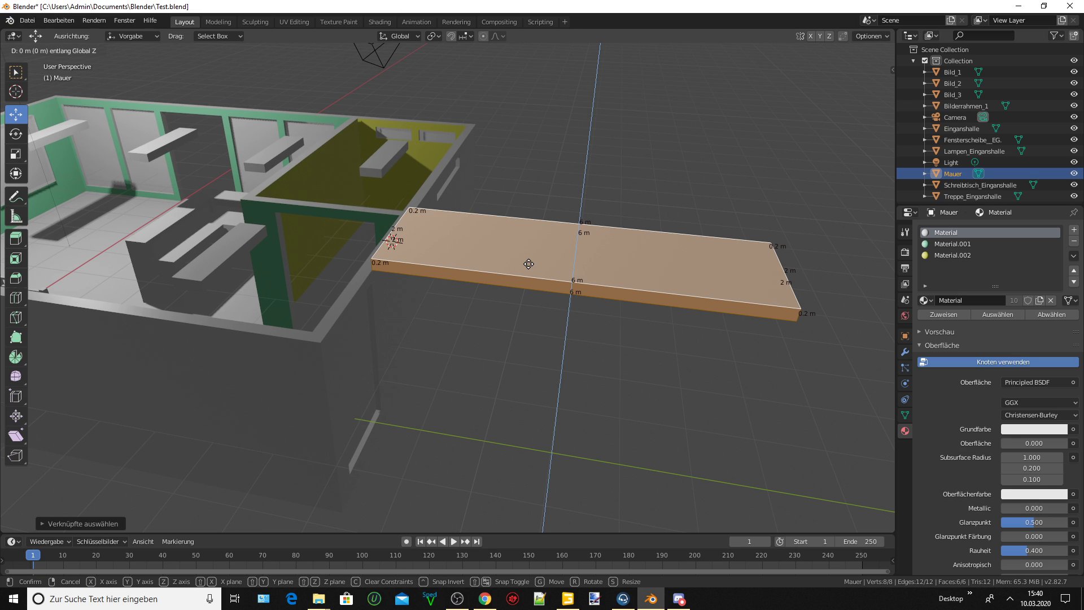
{"action": "type", "text": "2"}
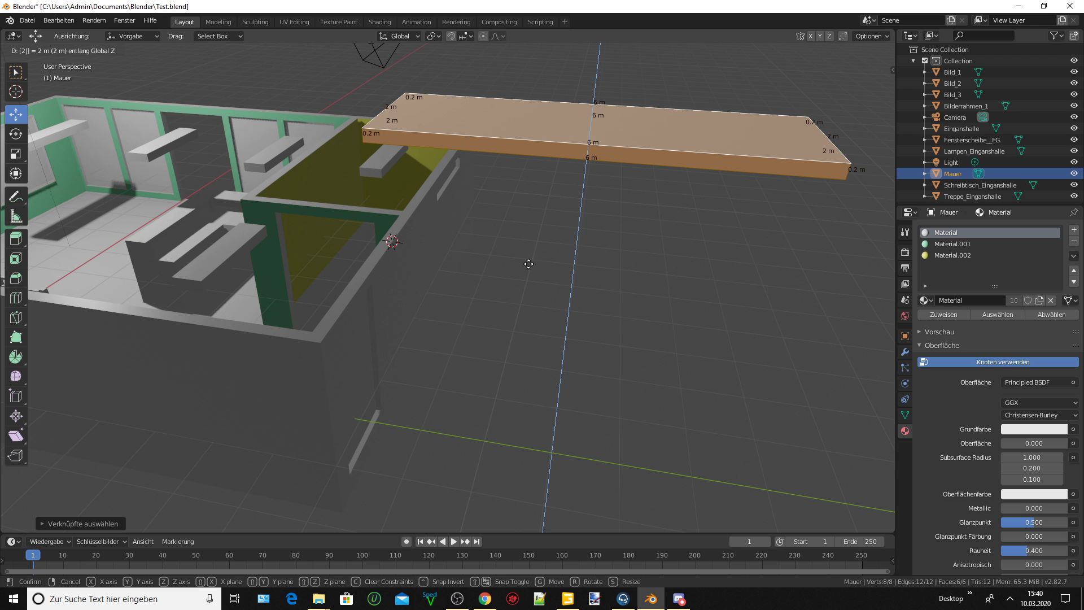
{"action": "key", "text": "Return"}
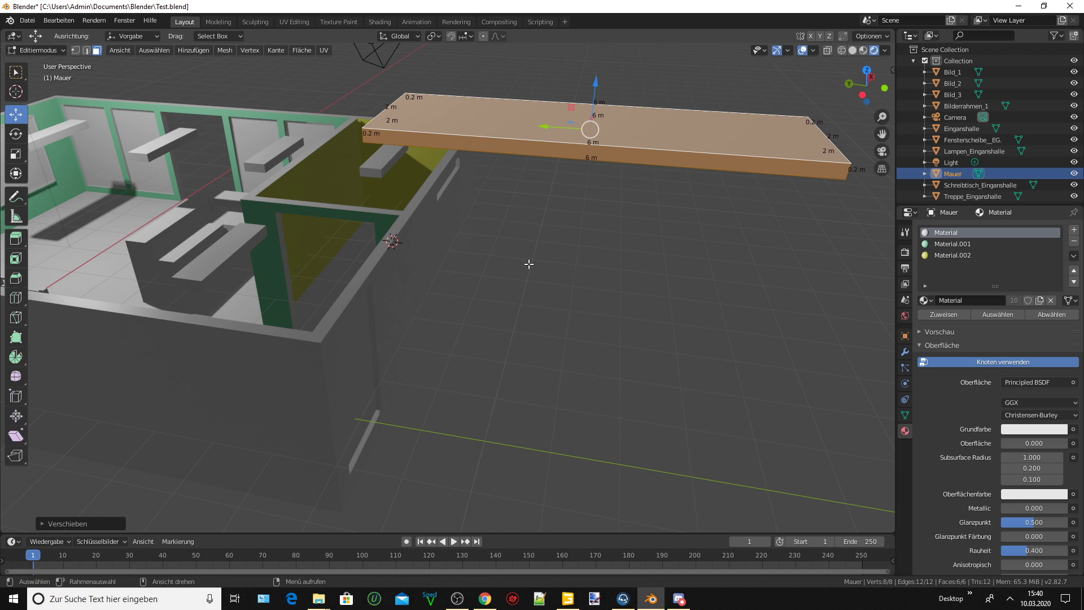
{"action": "mouse_move", "coordinate": [545, 264]}
{"action": "middle_mouse_down"}
{"action": "mouse_move", "coordinate": [451, 231]}
{"action": "mouse_move", "coordinate": [350, 235]}
{"action": "mouse_move", "coordinate": [578, 293]}
{"action": "mouse_move", "coordinate": [590, 319]}
{"action": "mouse_move", "coordinate": [532, 331]}
{"action": "mouse_move", "coordinate": [553, 307]}
{"action": "mouse_move", "coordinate": [603, 300]}
{"action": "mouse_move", "coordinate": [615, 315]}
{"action": "mouse_move", "coordinate": [530, 350]}
{"action": "mouse_move", "coordinate": [627, 283]}
{"action": "mouse_move", "coordinate": [481, 292]}
{"action": "middle_mouse_up"}
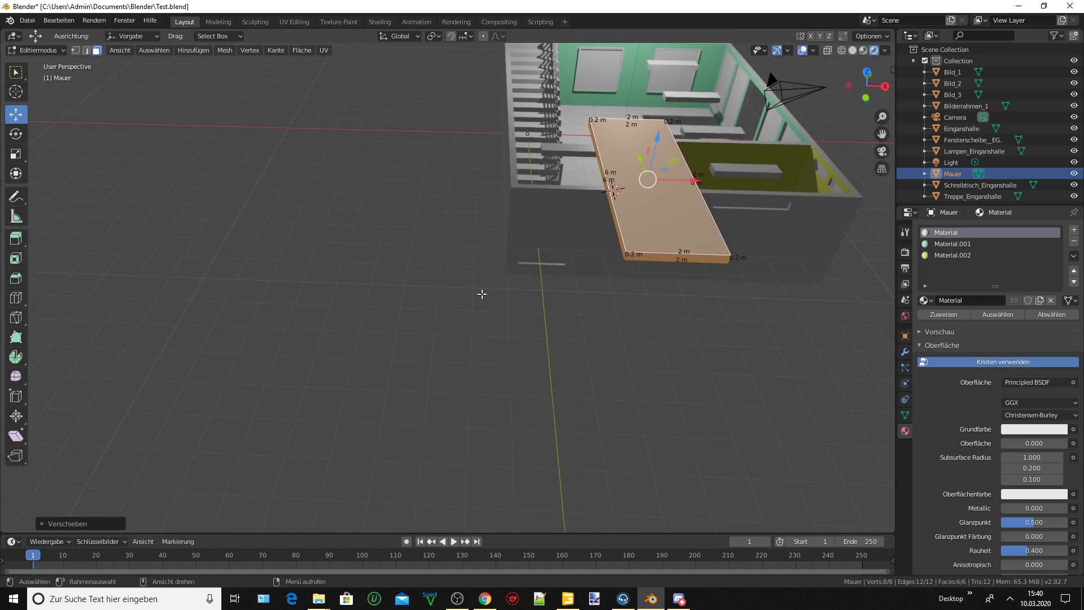
Snap the 3D cursor to the slab's bottom end edge and add a 2 m cube.
{"action": "left_click", "coordinate": [86, 51]}
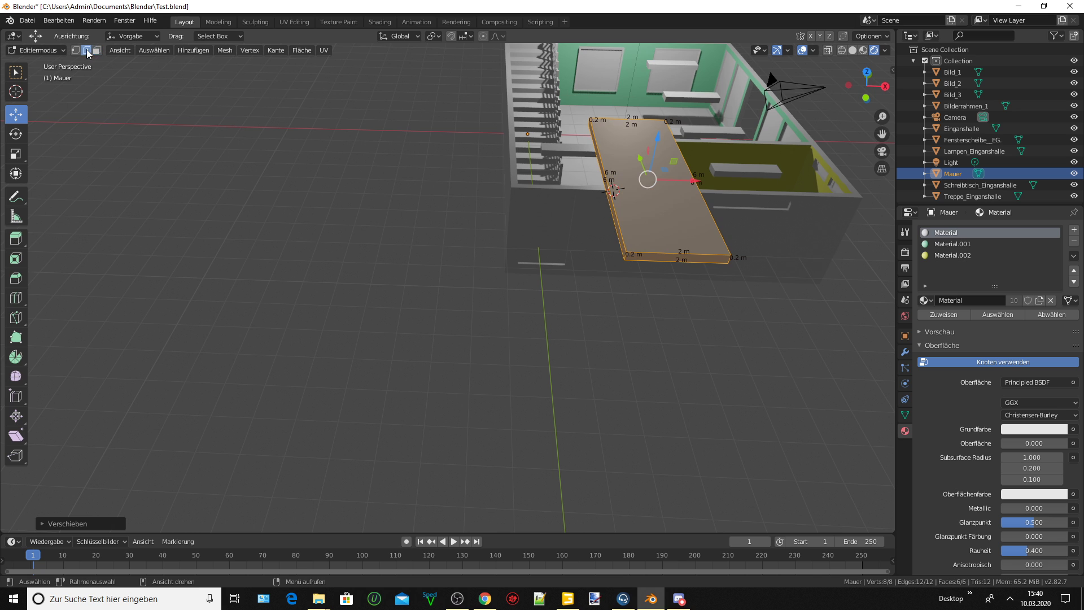
{"action": "left_click", "coordinate": [671, 261]}
{"action": "middle_click_drag", "start_coordinate": [675, 298], "coordinate": [708, 275]}
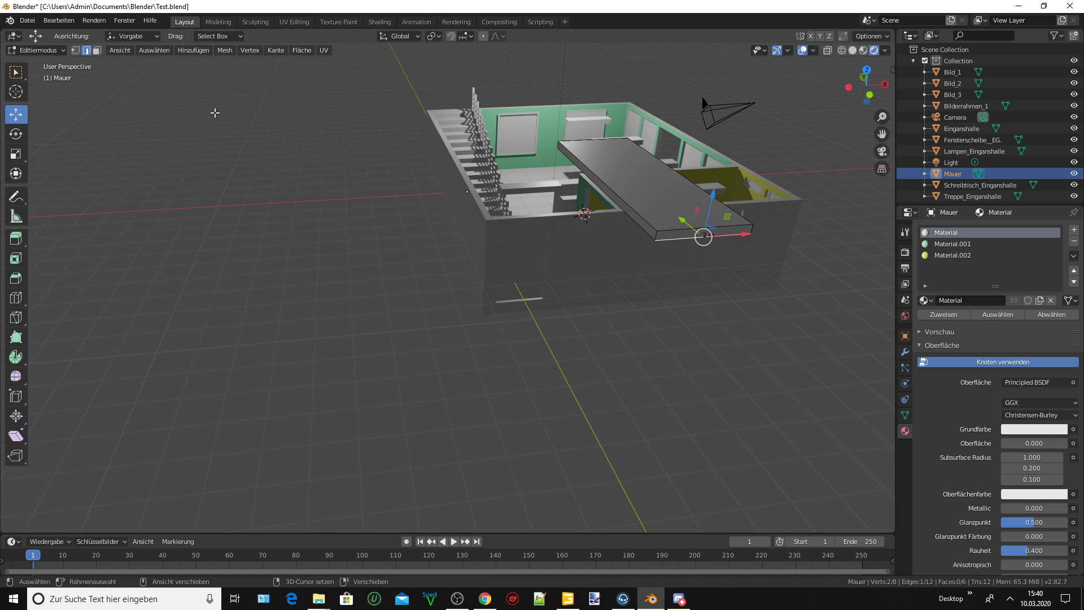
{"action": "key", "text": "shift+s"}
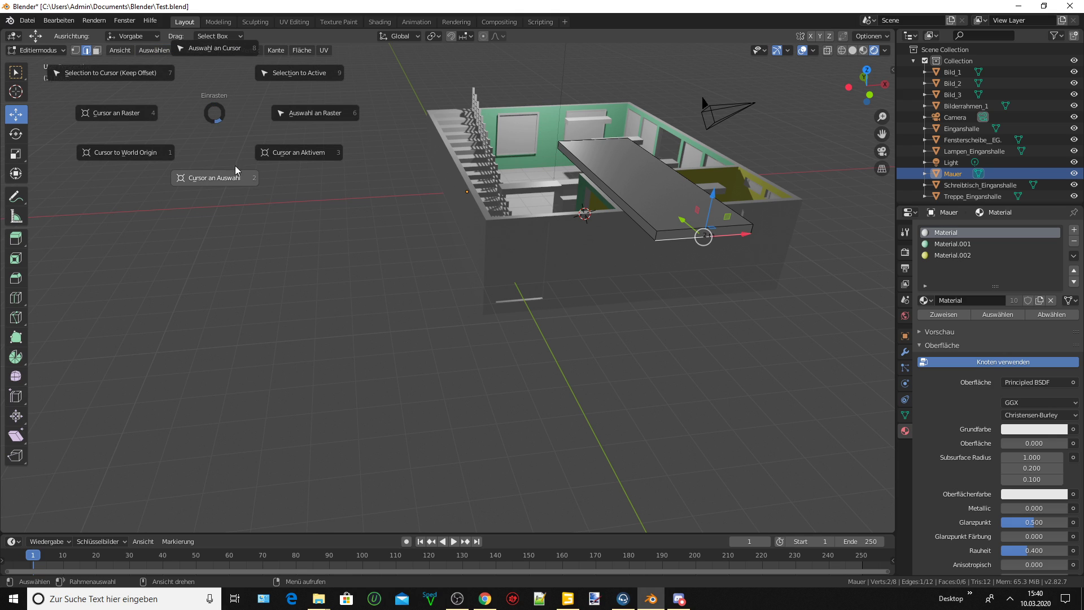
{"action": "left_click", "coordinate": [234, 165]}
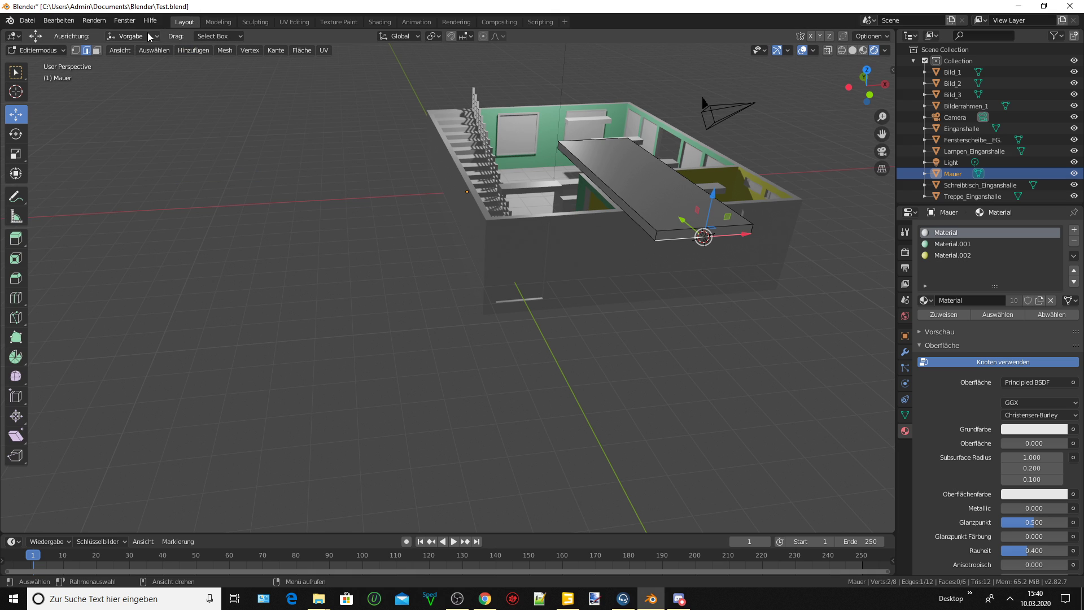
{"action": "left_click", "coordinate": [188, 49]}
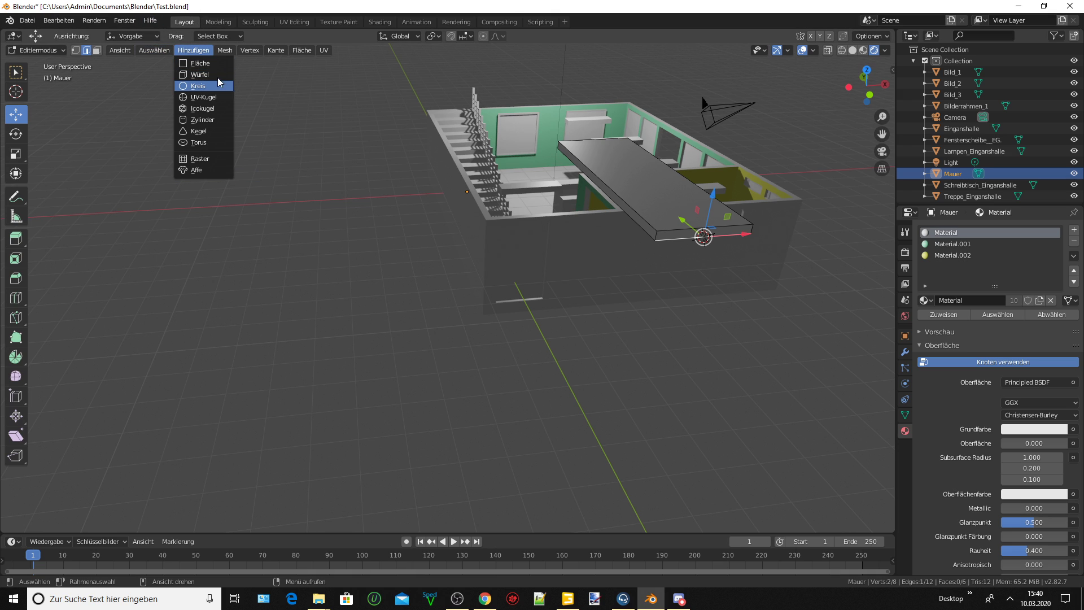
{"action": "left_click", "coordinate": [200, 73]}
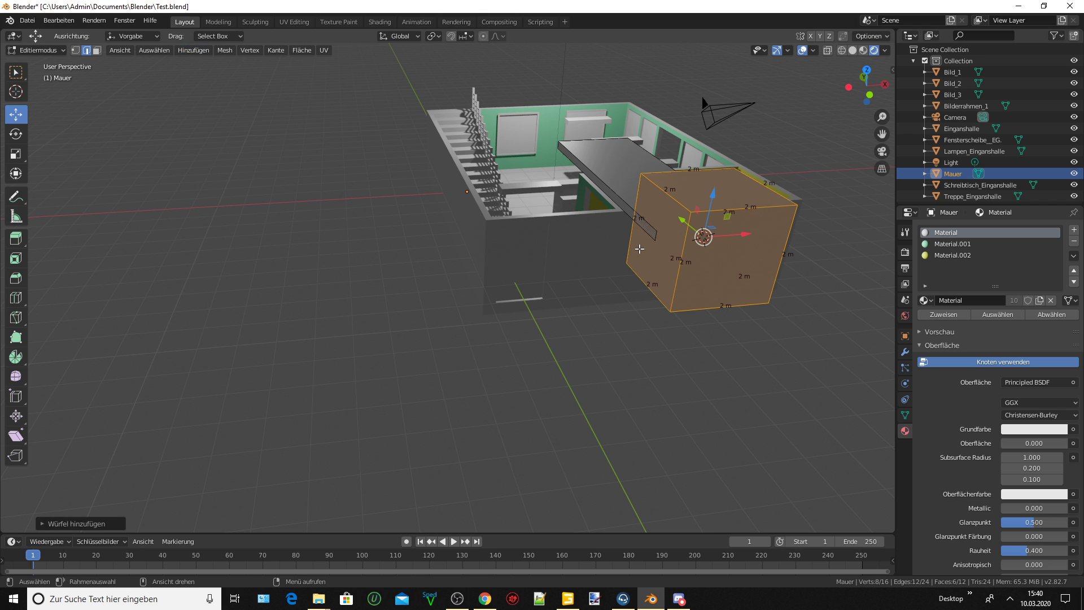
{"action": "middle_click_drag", "start_coordinate": [639, 248], "coordinate": [675, 255]}
Lower the new cube 1 m along the Z axis.
{"action": "key", "text": "g"}
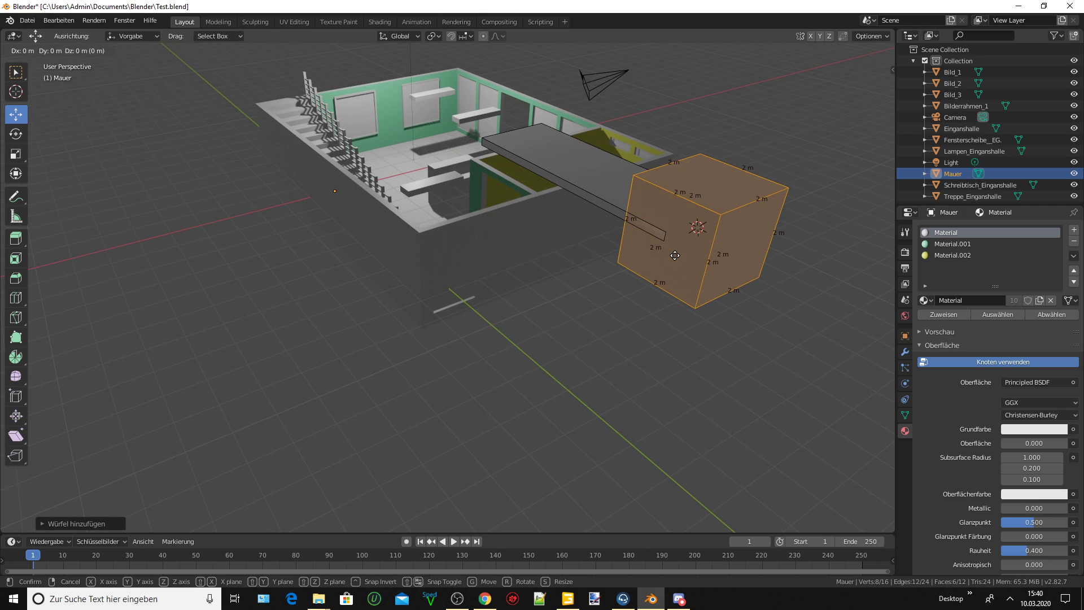
{"action": "key", "text": "z"}
{"action": "key", "text": "1"}
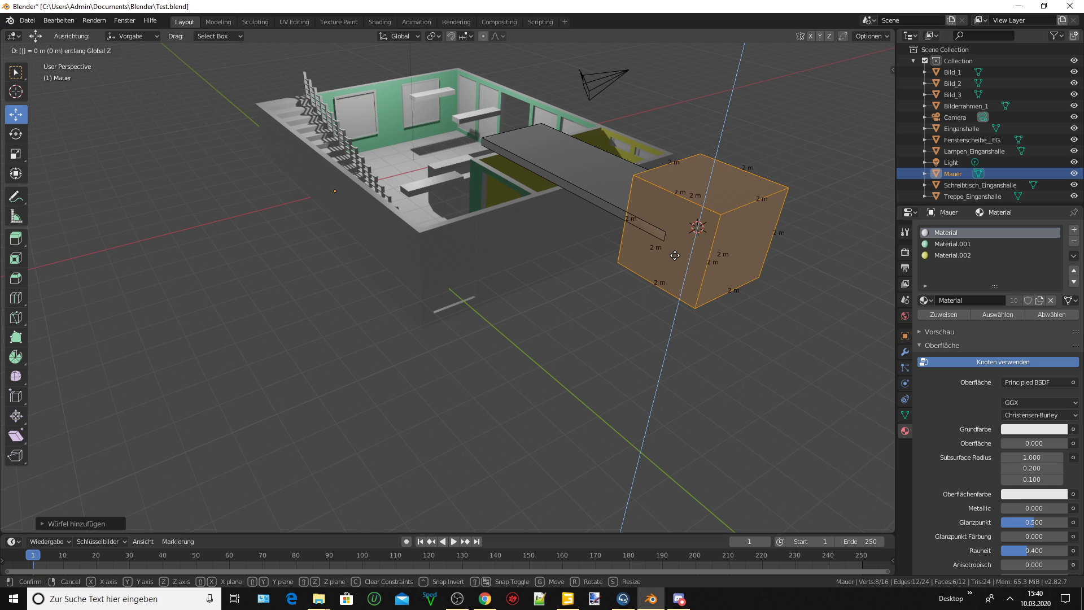
{"action": "key", "text": "minus"}
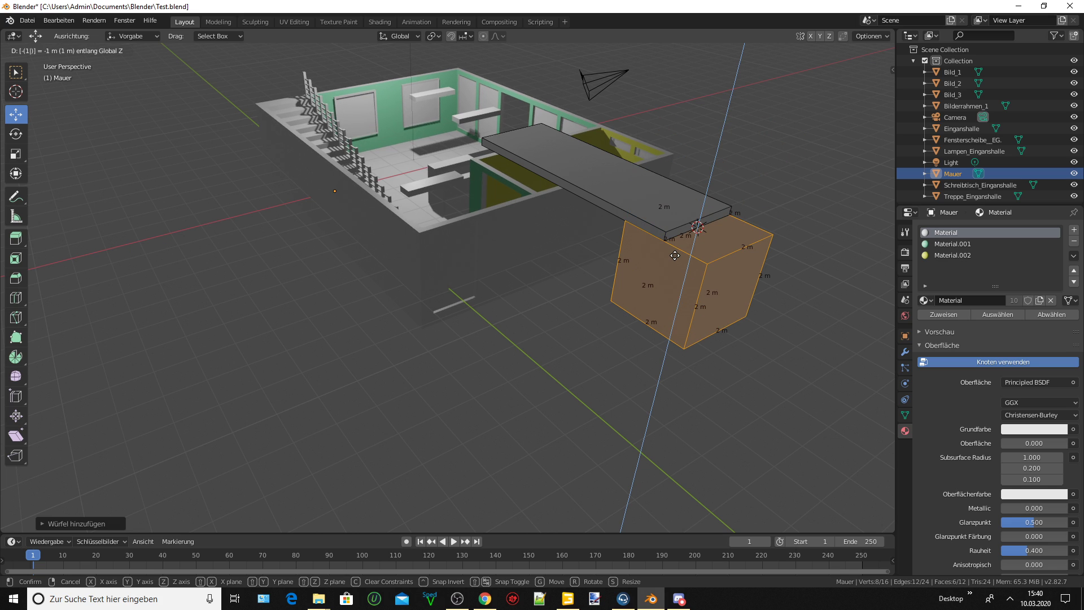
{"action": "key", "text": "Return"}
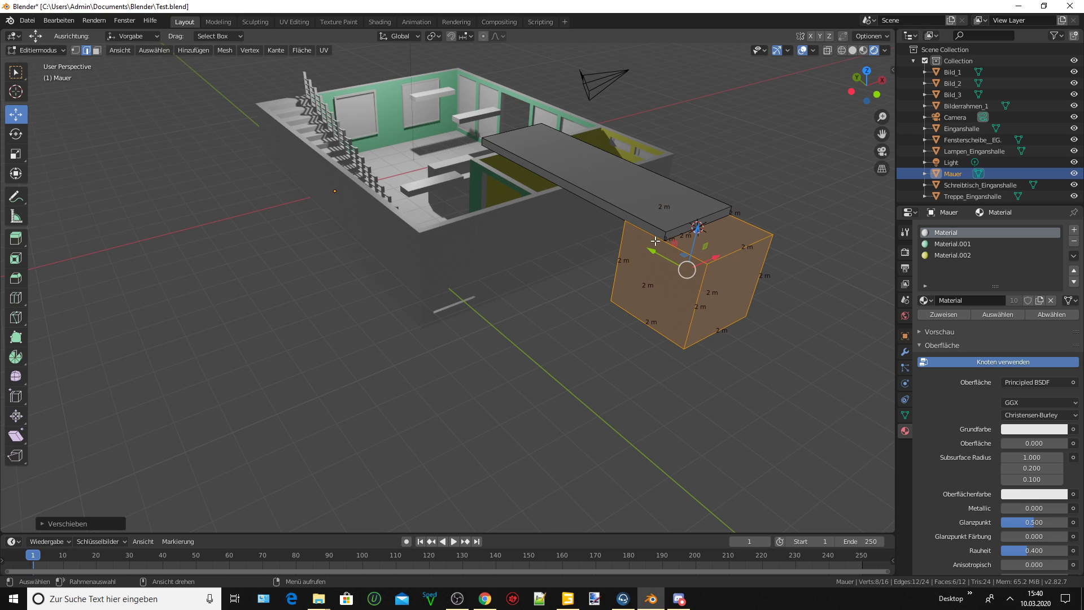
{"action": "middle_click_drag", "start_coordinate": [655, 240], "coordinate": [750, 283]}
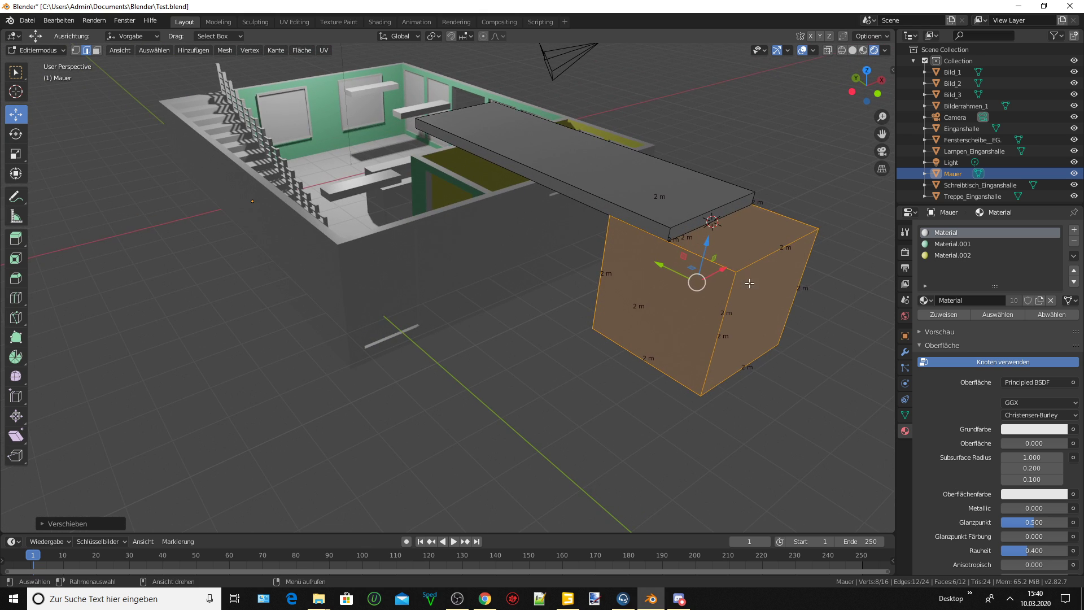
{"action": "left_click", "coordinate": [753, 284]}
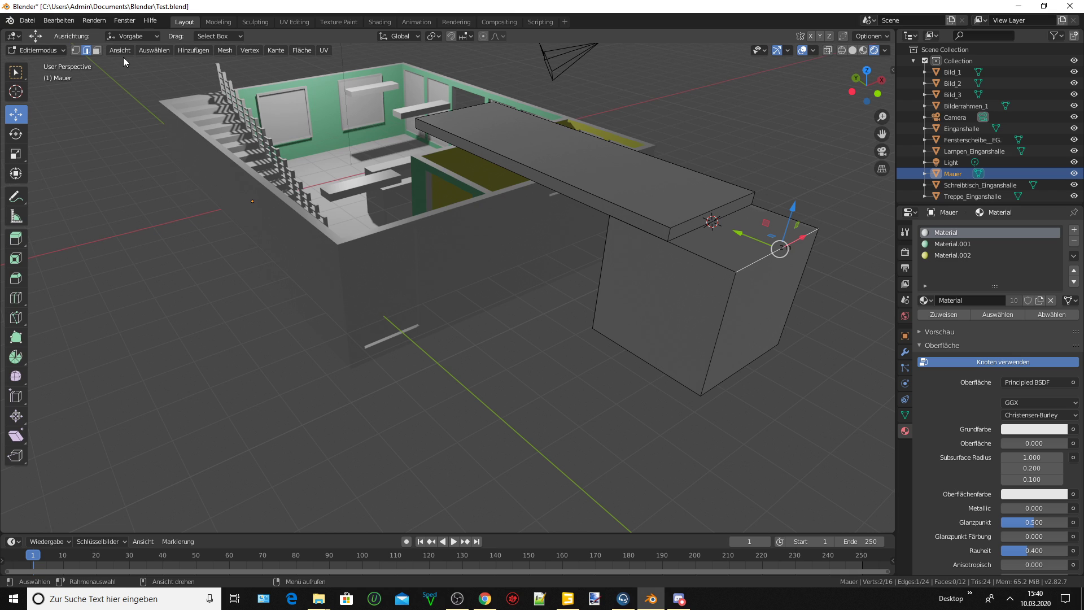
Move the cube's right front face 1.8 m along Y, thinning it to 0.2 m.
{"action": "left_click", "coordinate": [97, 50]}
{"action": "left_click", "coordinate": [759, 307]}
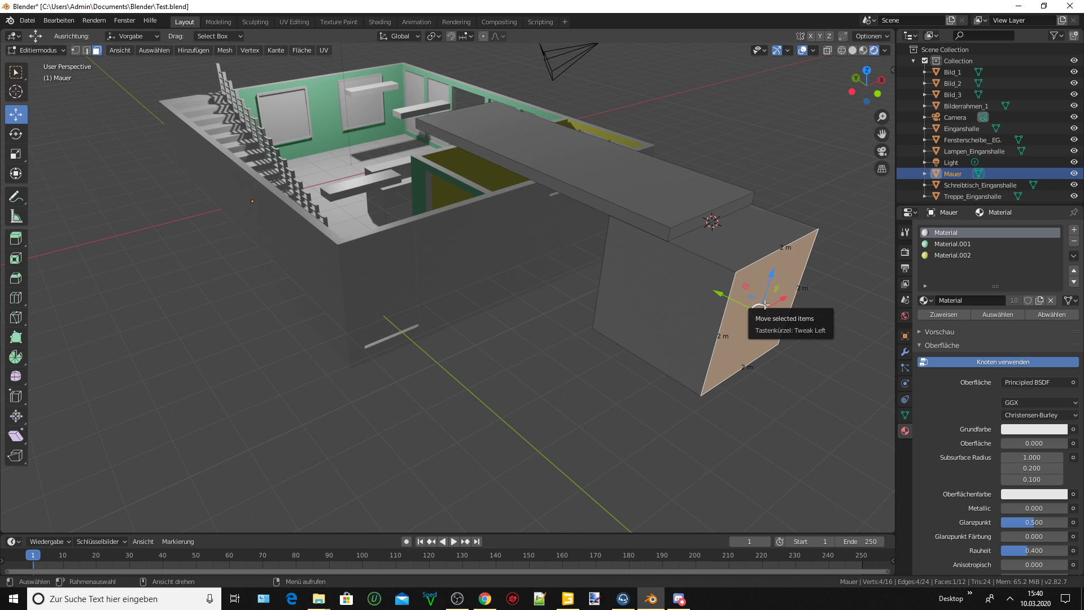
{"action": "key", "text": "g"}
{"action": "key", "text": "y"}
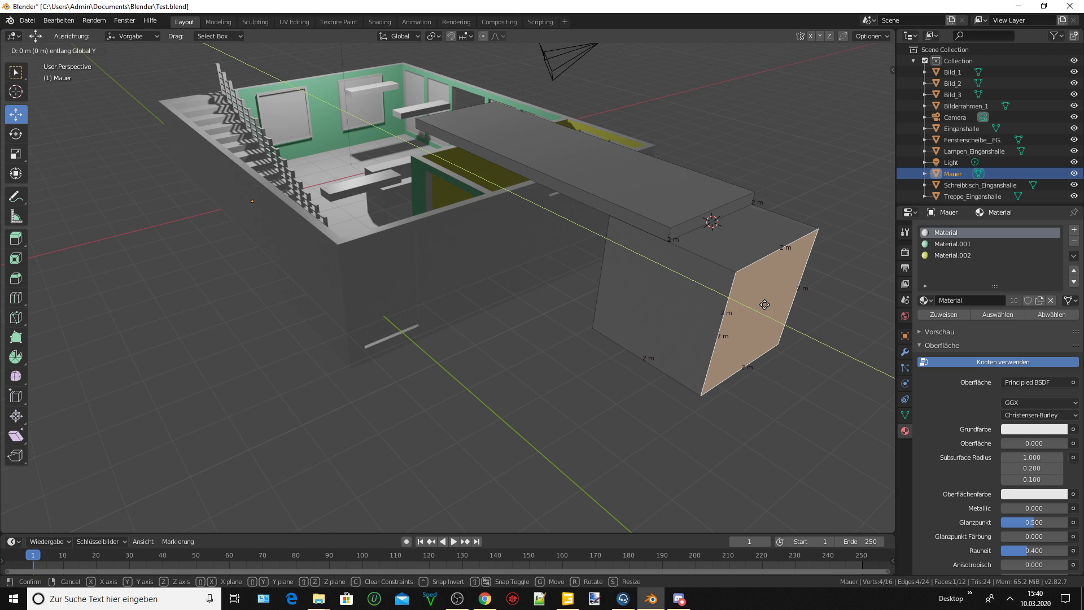
{"action": "type", "text": "1.8"}
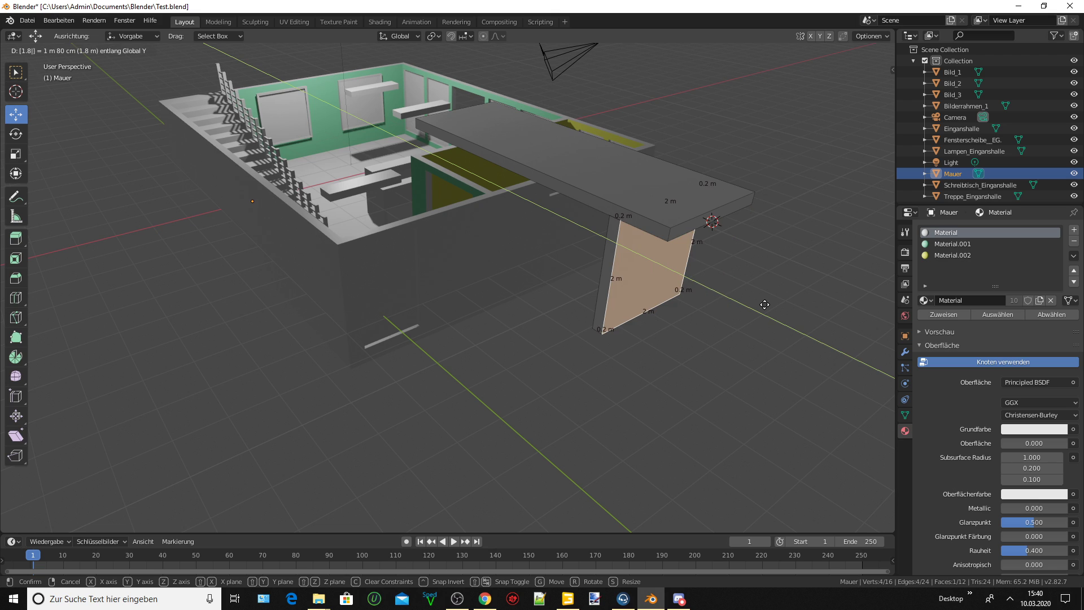
{"action": "key", "text": "Return"}
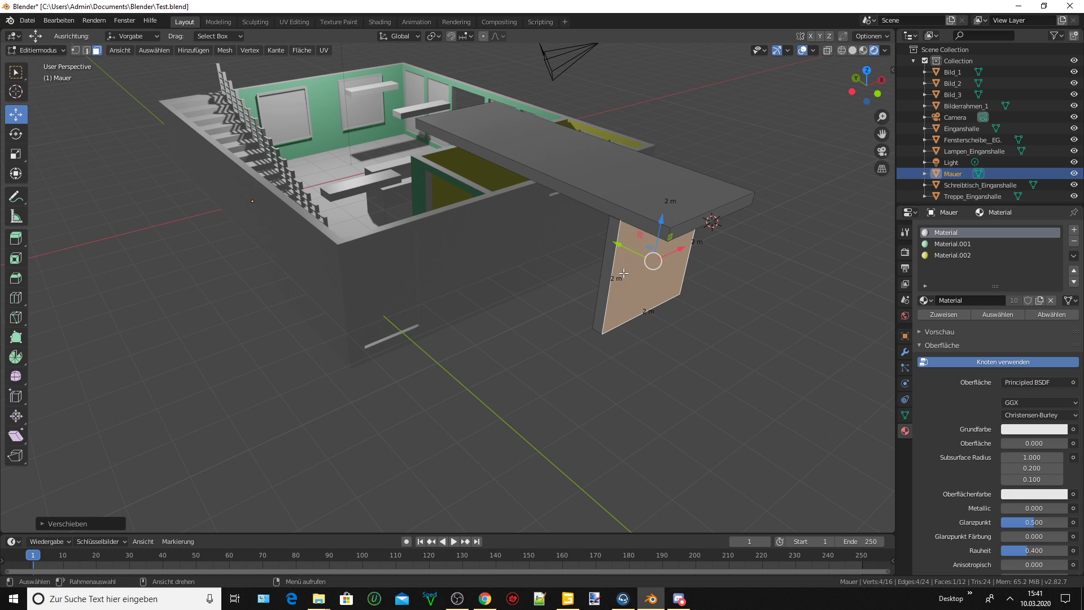
Select the whole wall piece and shift it -0.8 m along Y.
{"action": "key", "text": "ctrl+l"}
{"action": "key", "text": "g"}
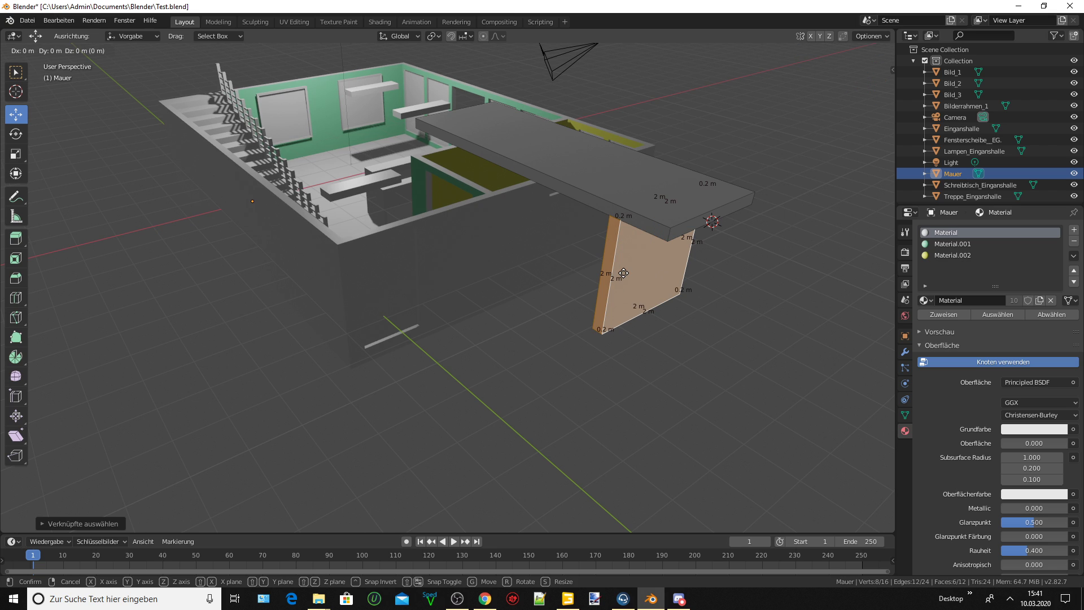
{"action": "key", "text": "y"}
{"action": "type", "text": "1"}
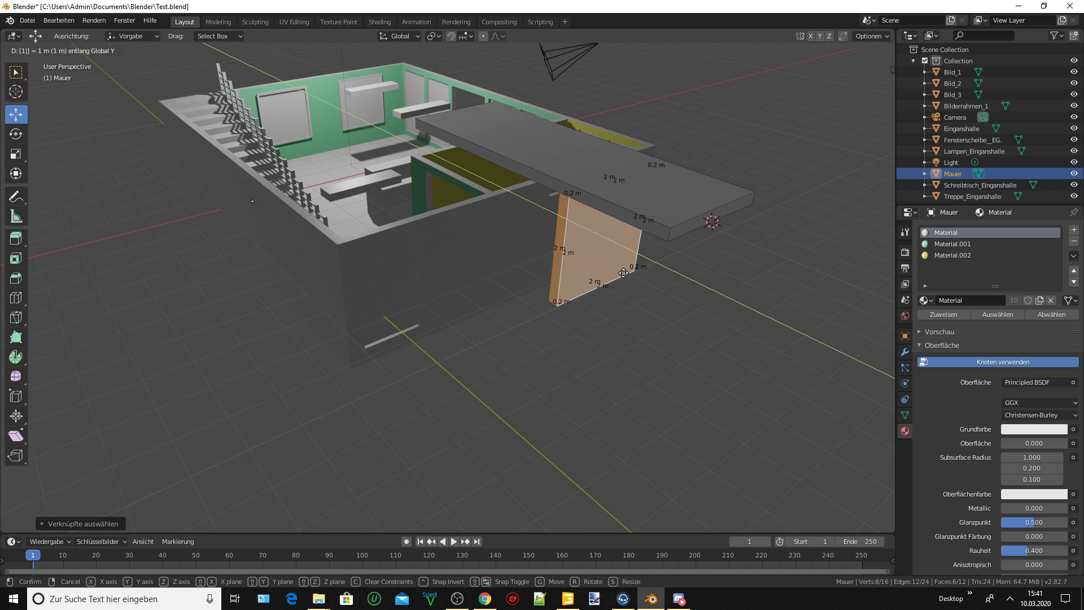
{"action": "key", "text": "minus"}
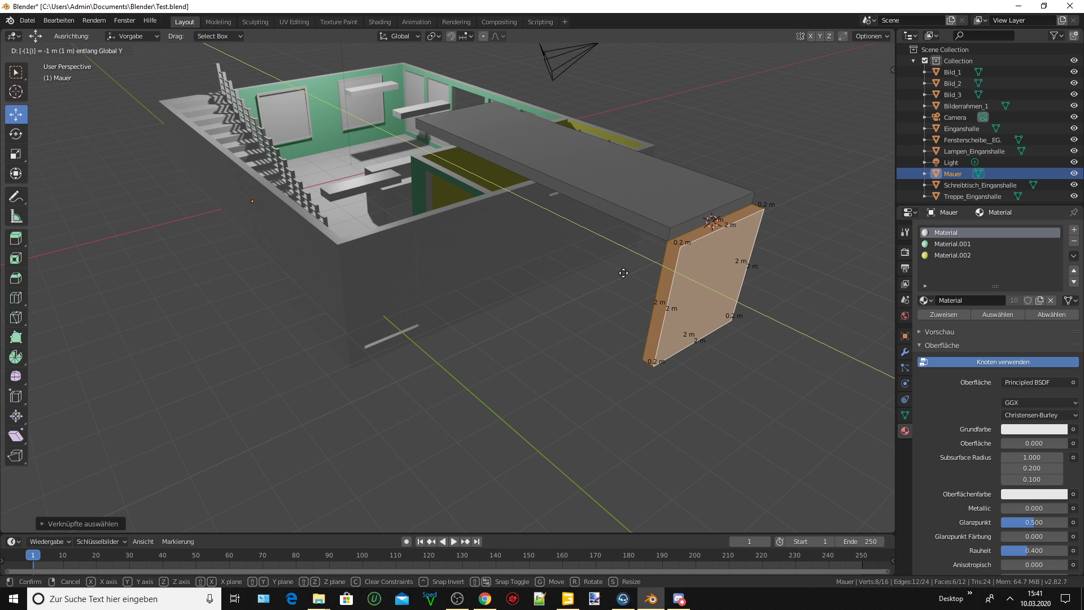
{"action": "key", "text": "BackSpace"}
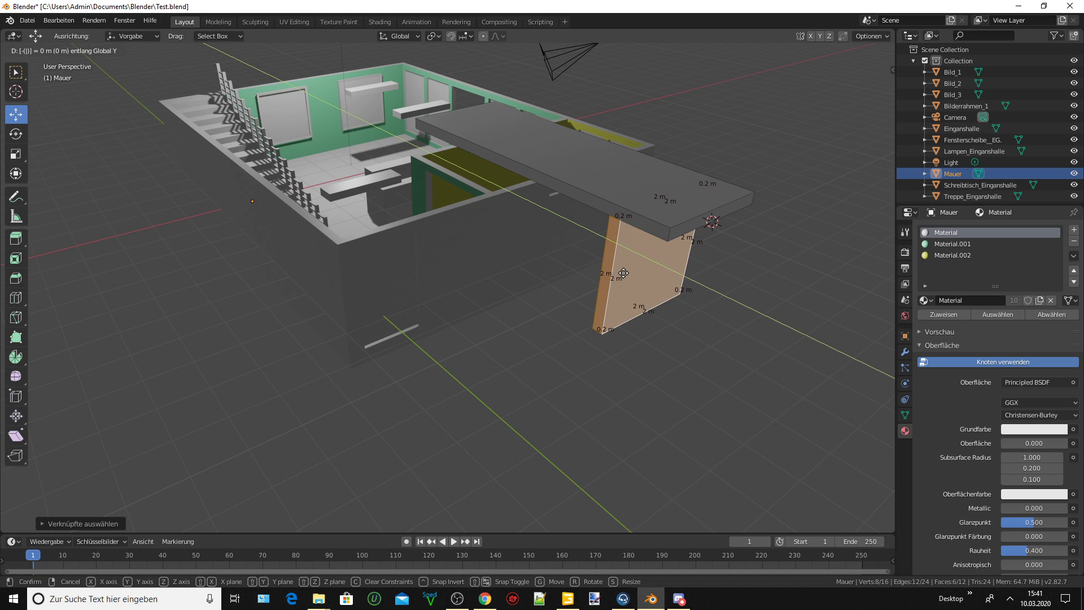
{"action": "type", "text": "0.8"}
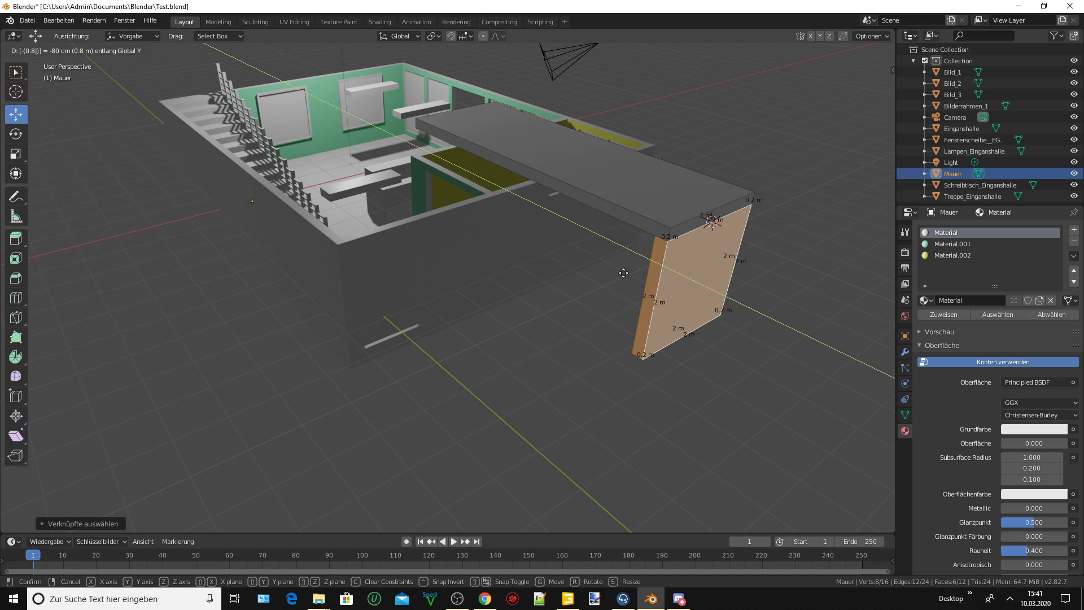
{"action": "key", "text": "Return"}
Orbit beneath the building and select the wall's bottom face.
{"action": "mouse_move", "coordinate": [623, 272]}
{"action": "middle_mouse_down"}
{"action": "mouse_move", "coordinate": [604, 226]}
{"action": "mouse_move", "coordinate": [658, 172]}
{"action": "mouse_move", "coordinate": [692, 162]}
{"action": "mouse_move", "coordinate": [653, 232]}
{"action": "mouse_move", "coordinate": [653, 333]}
{"action": "mouse_move", "coordinate": [617, 382]}
{"action": "middle_mouse_up"}
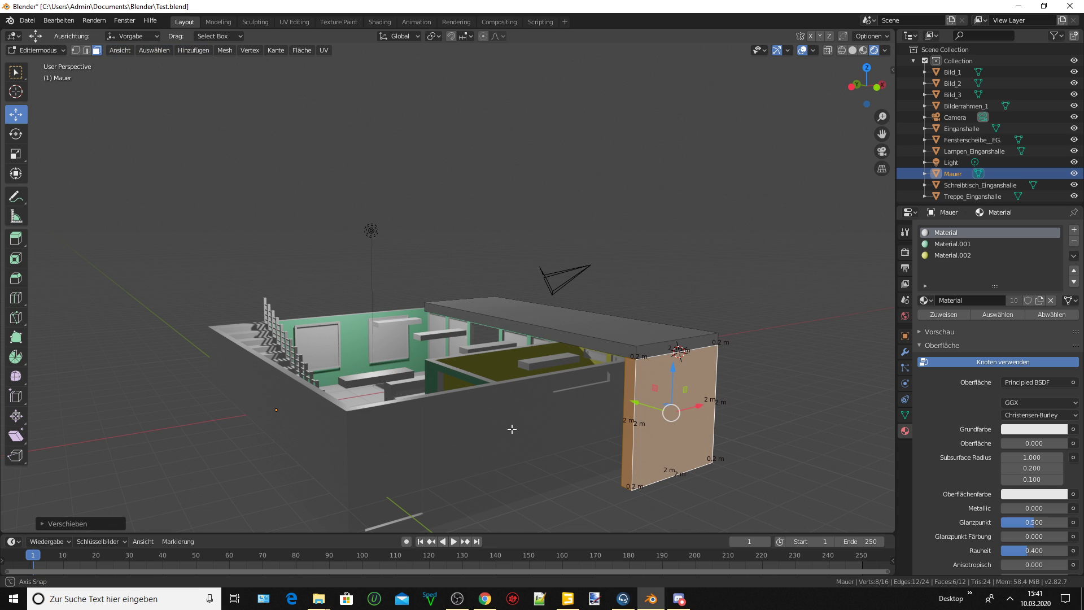
{"action": "middle_click_drag", "start_coordinate": [512, 431], "coordinate": [517, 387]}
{"action": "left_click", "coordinate": [655, 302]}
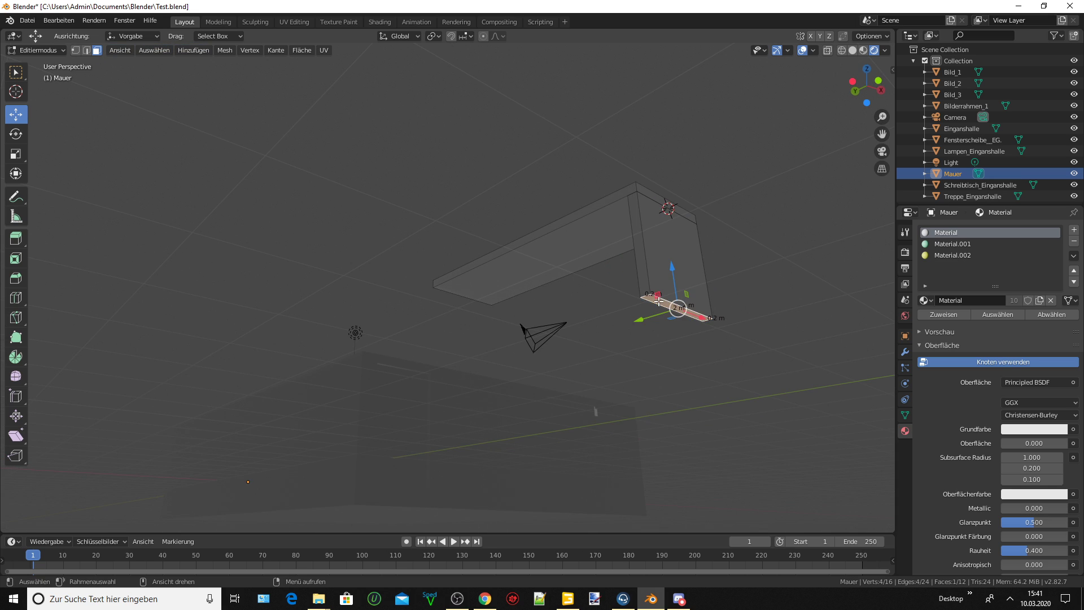
{"action": "middle_click_drag", "start_coordinate": [656, 303], "coordinate": [663, 362]}
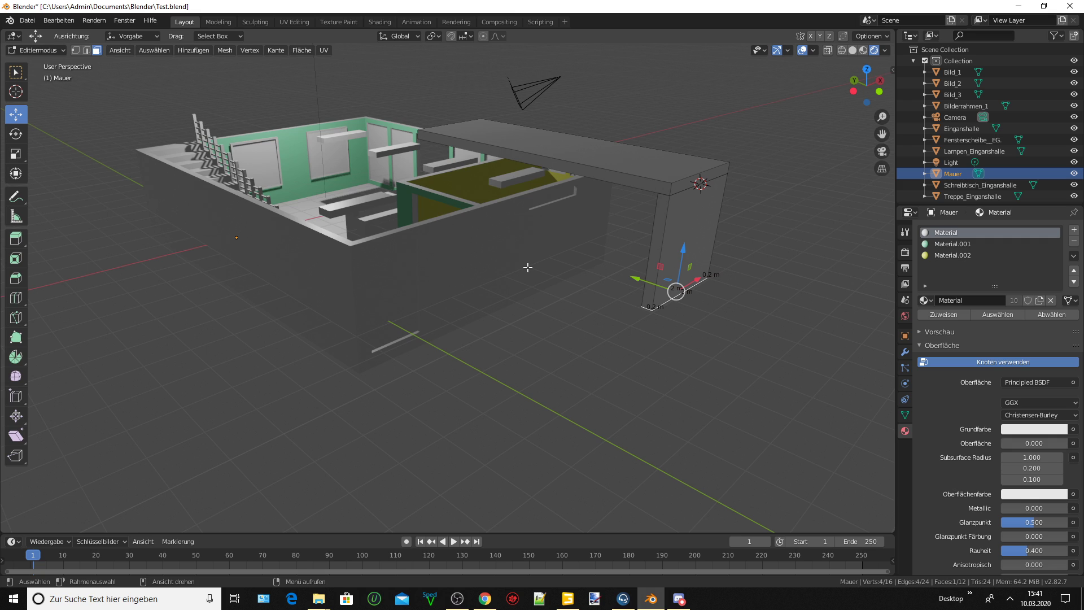
{"action": "mouse_move", "coordinate": [522, 237]}
{"action": "middle_mouse_down"}
{"action": "mouse_move", "coordinate": [603, 238]}
{"action": "mouse_move", "coordinate": [537, 241]}
{"action": "mouse_move", "coordinate": [555, 263]}
{"action": "middle_mouse_up"}
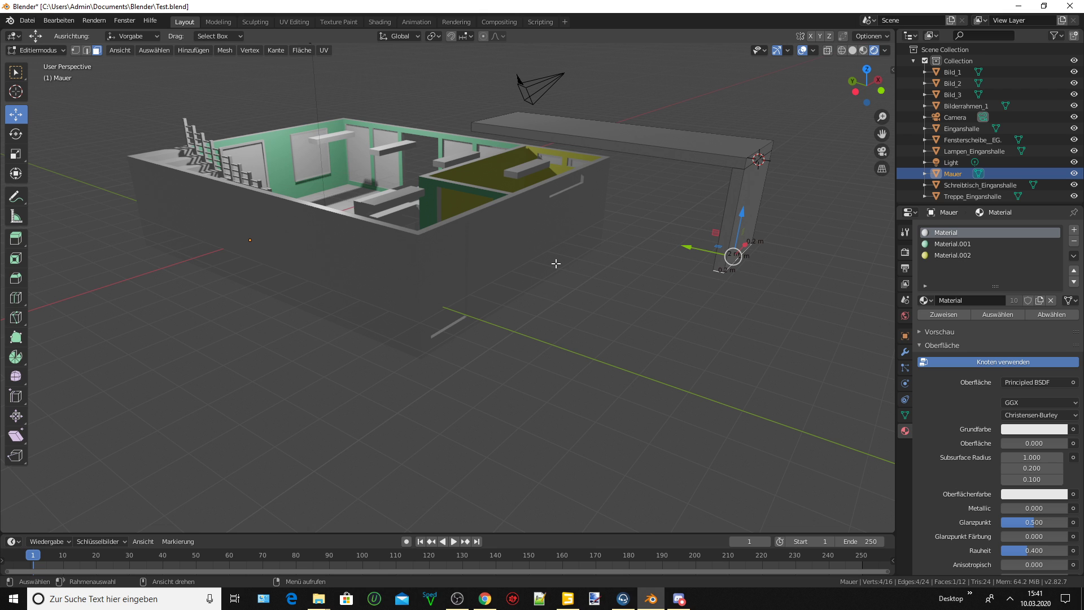
{"action": "middle_click_drag", "start_coordinate": [555, 263], "coordinate": [717, 254]}
{"action": "scroll", "coordinate": [716, 226], "scroll_direction": "up", "scroll_amount": 3}
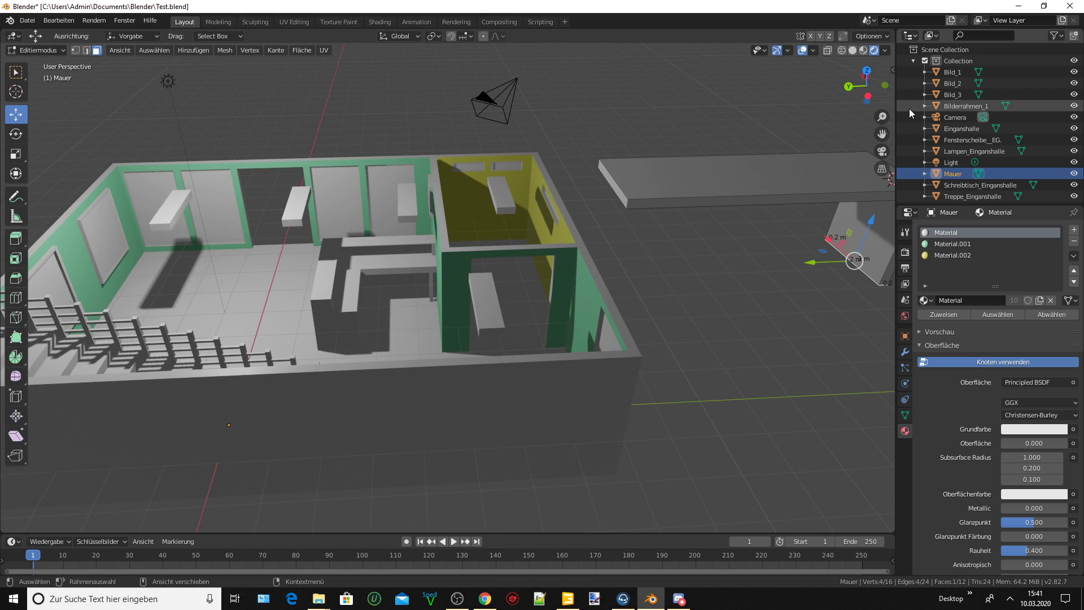
Select the Eingangshalle object and enter Edit Mode on its mesh.
{"action": "left_click", "coordinate": [956, 129]}
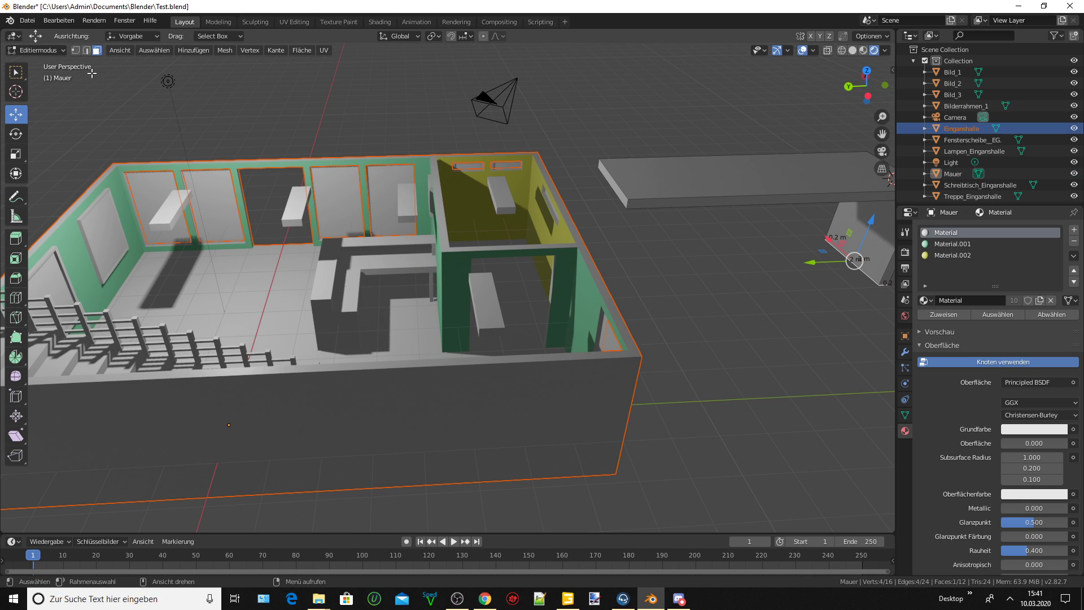
{"action": "left_click", "coordinate": [62, 49]}
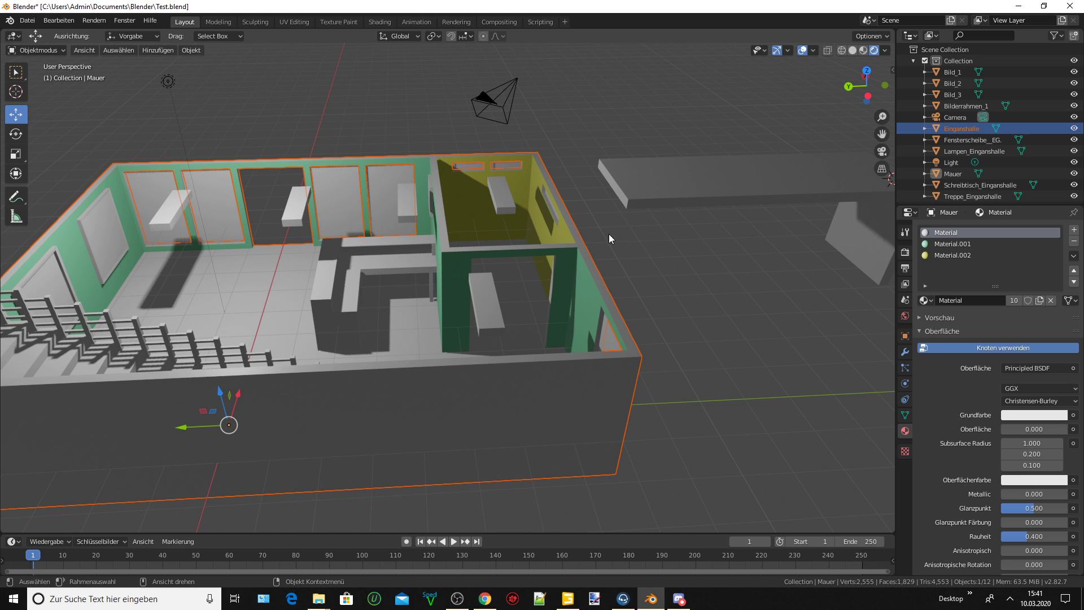
{"action": "left_click", "coordinate": [584, 249]}
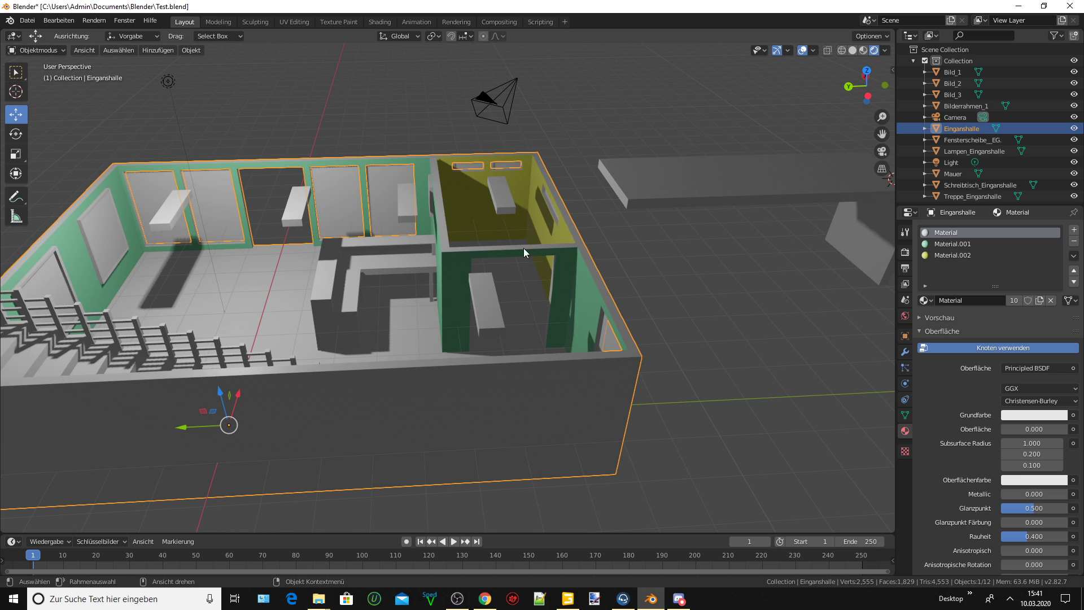
{"action": "left_click", "coordinate": [40, 51]}
{"action": "left_click", "coordinate": [46, 72]}
Orbit the building and select a single edge along the inner wall top.
{"action": "scroll", "coordinate": [529, 224], "scroll_direction": "up", "scroll_amount": 2}
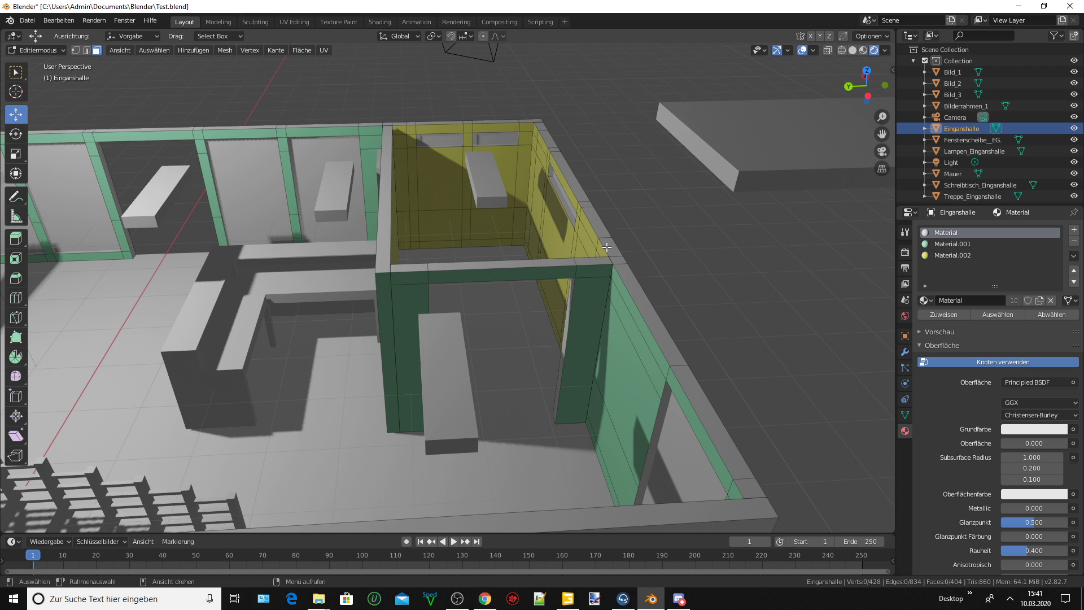
{"action": "middle_click_drag", "start_coordinate": [529, 224], "coordinate": [571, 278]}
{"action": "left_click", "coordinate": [582, 290]}
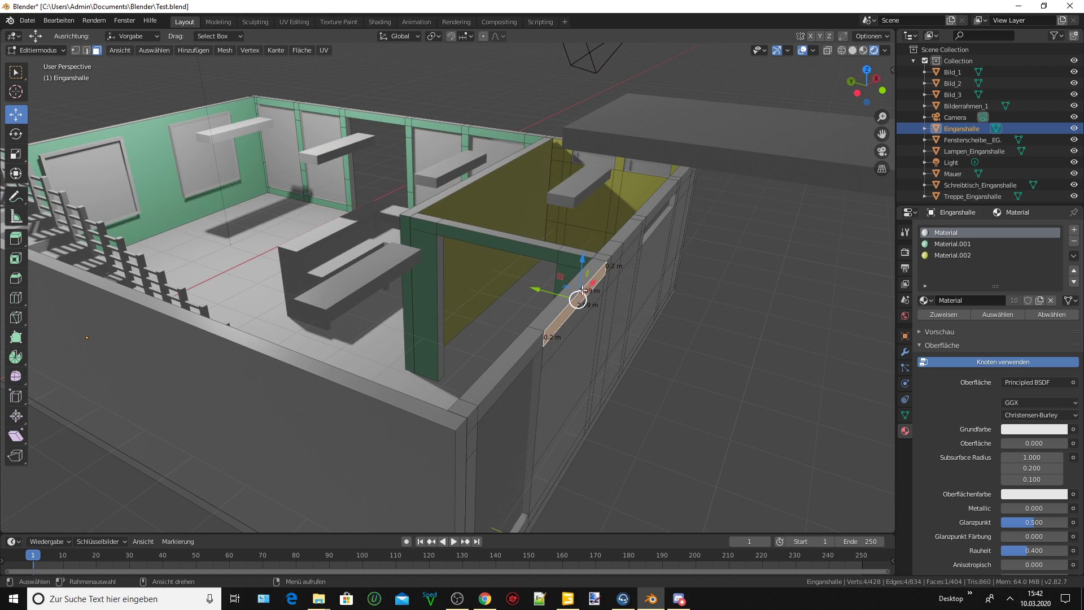
{"action": "left_click", "coordinate": [86, 50]}
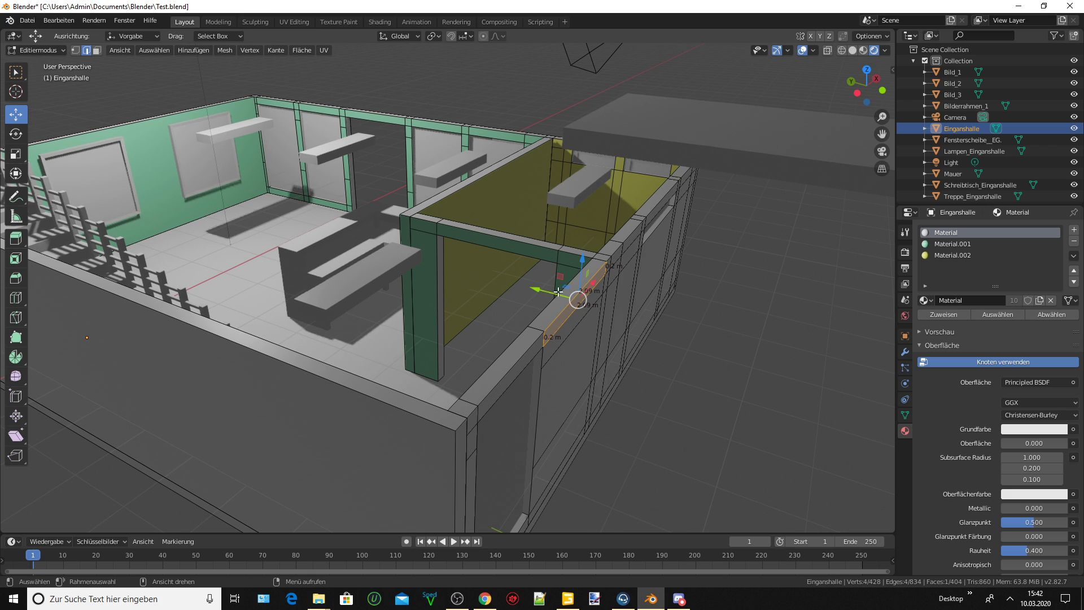
{"action": "left_click", "coordinate": [579, 290]}
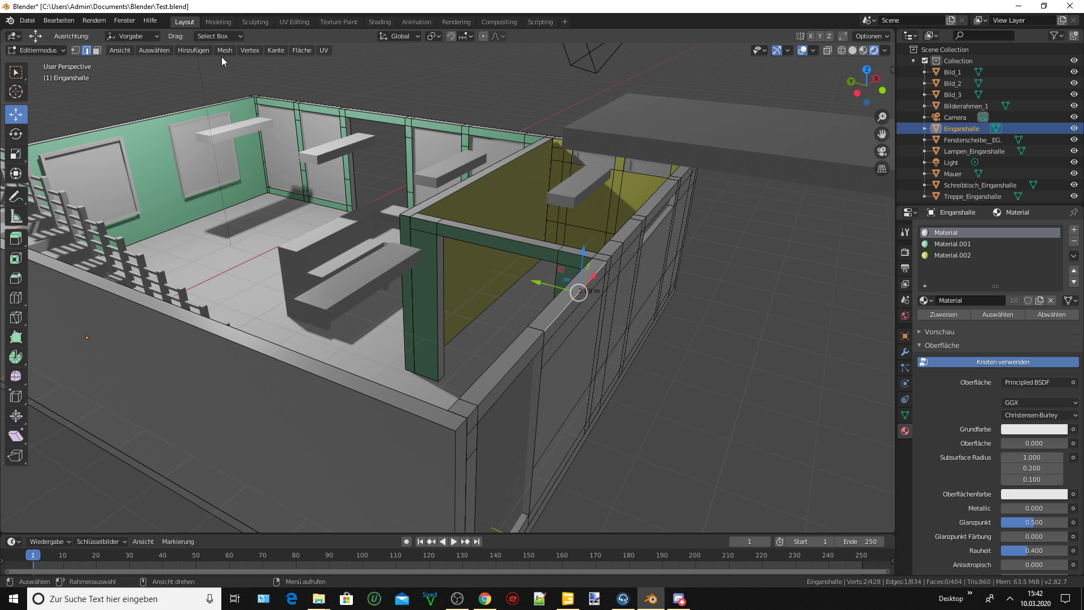
Add a cube to the mesh, then undo it.
{"action": "left_click", "coordinate": [204, 50]}
{"action": "left_click", "coordinate": [209, 74]}
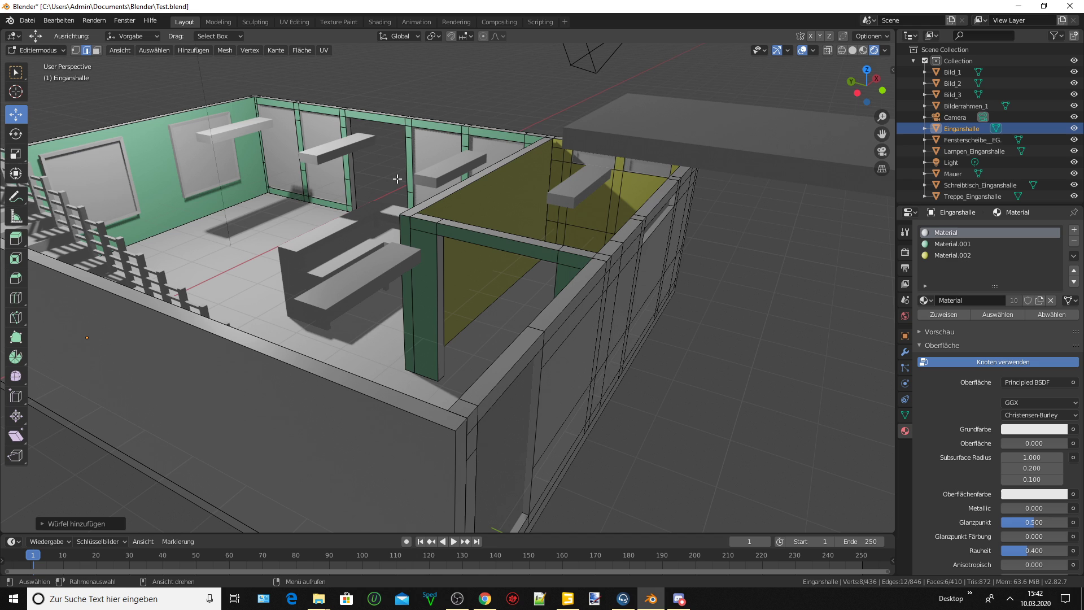
{"action": "scroll", "coordinate": [397, 178], "scroll_direction": "down", "scroll_amount": 3}
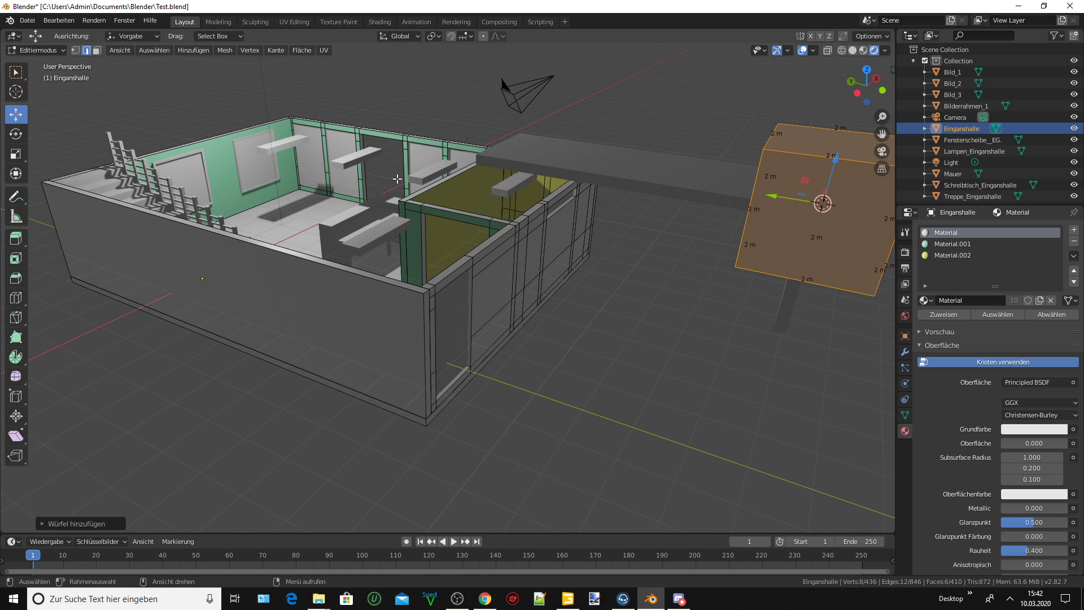
{"action": "key", "text": "ctrl"}
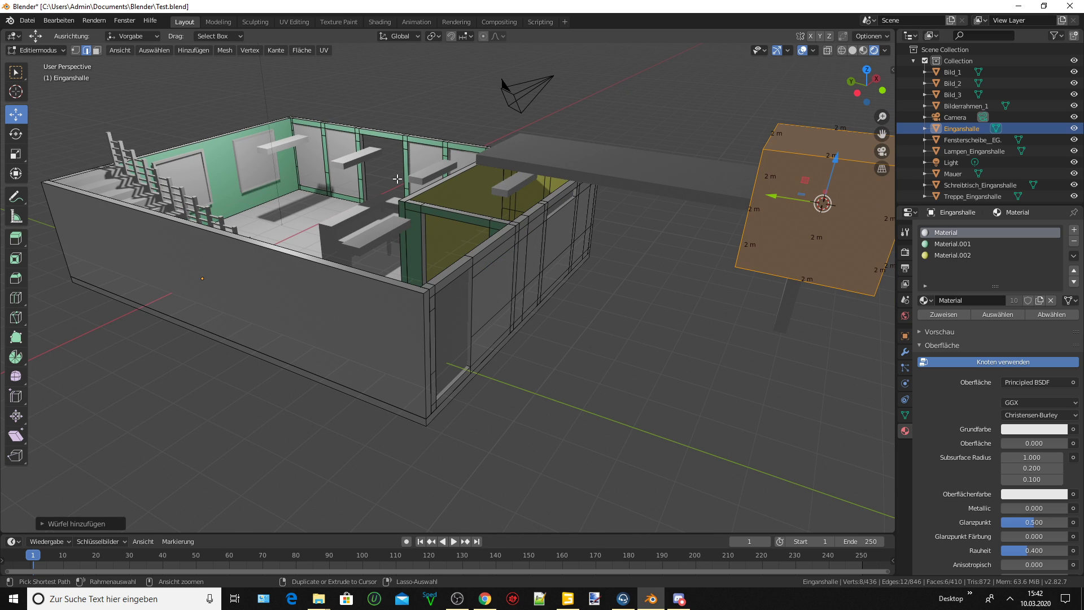
{"action": "key", "text": "ctrl+z"}
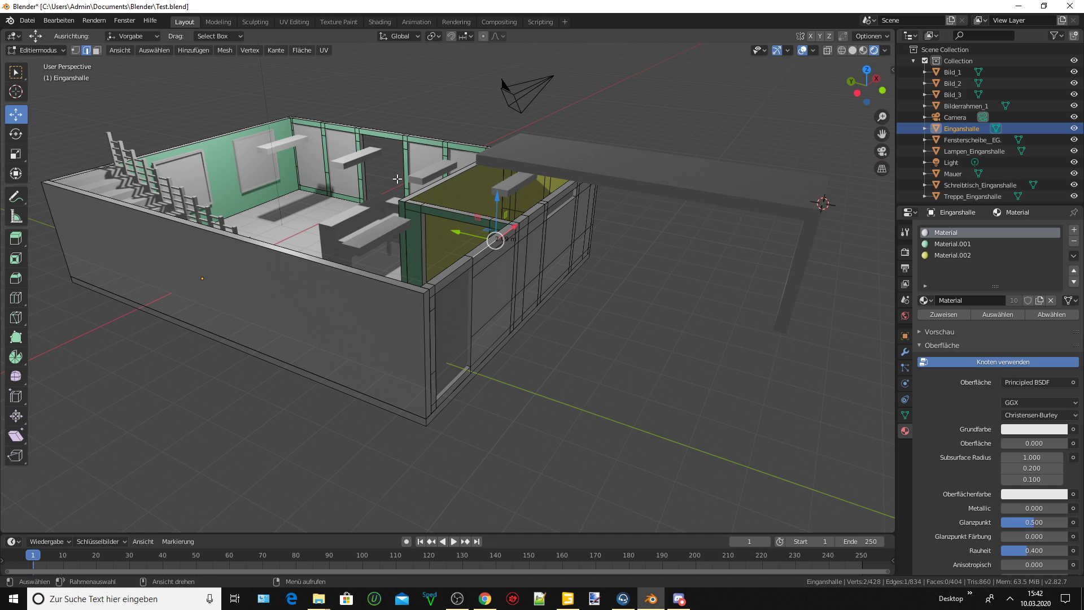
{"action": "scroll", "coordinate": [397, 225], "scroll_direction": "up", "scroll_amount": 2}
Snap the 3D cursor to the selected edge, add a 2 m cube there, and raise it 1 m.
{"action": "key", "text": "shift+s"}
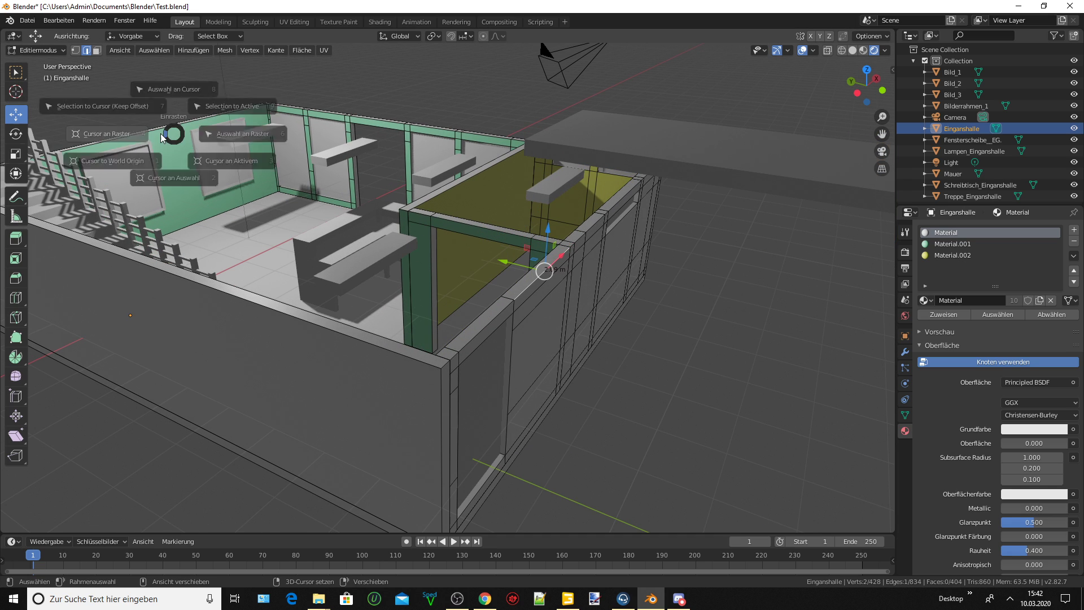
{"action": "left_click", "coordinate": [202, 205]}
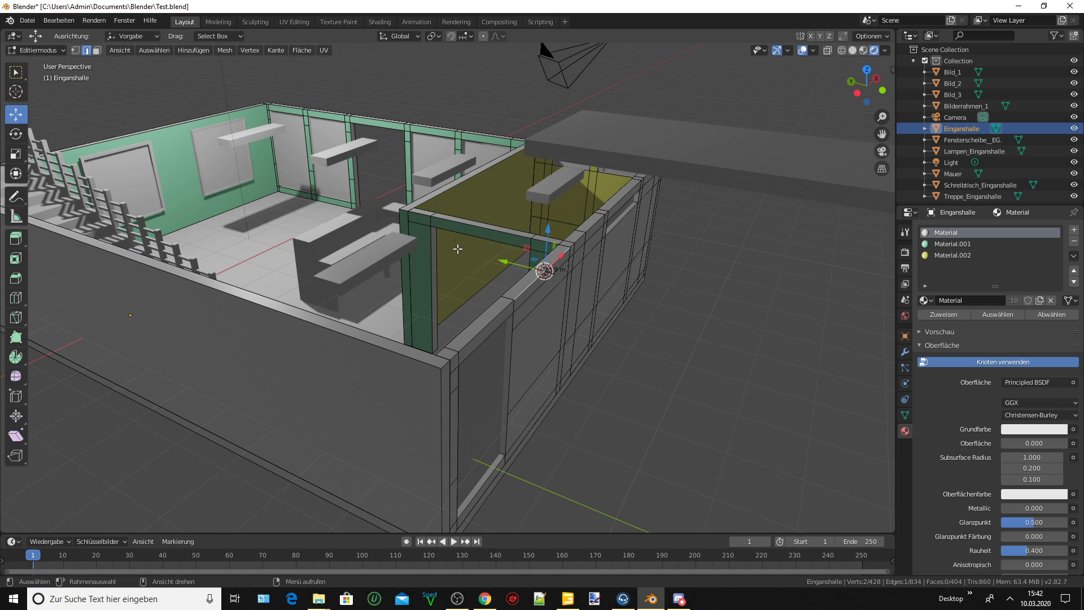
{"action": "left_click", "coordinate": [162, 52]}
{"action": "left_click", "coordinate": [192, 55]}
{"action": "left_click", "coordinate": [226, 74]}
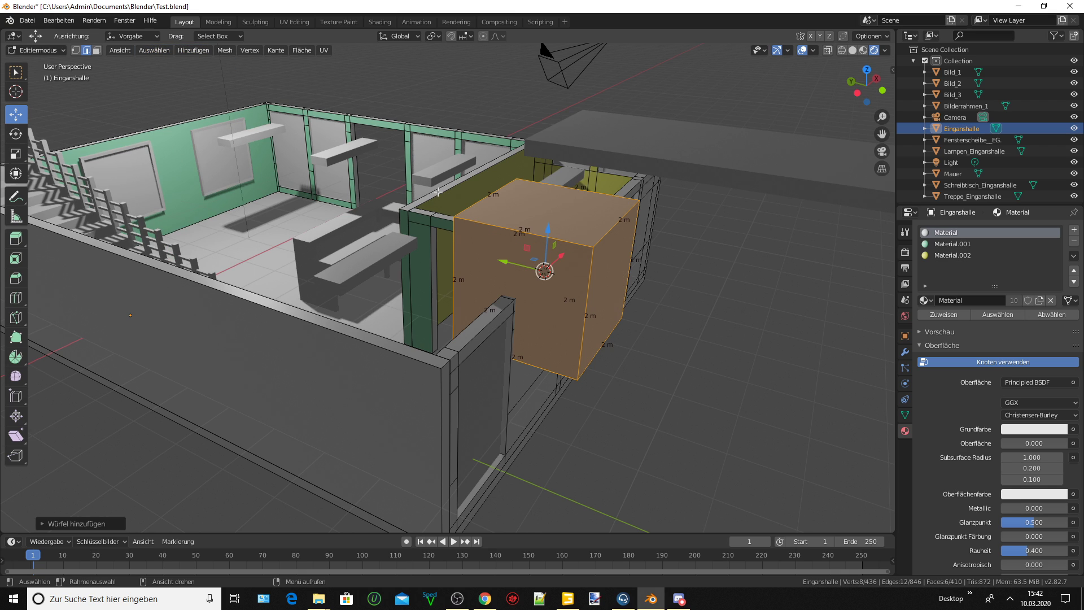
{"action": "type", "text": "gz1"}
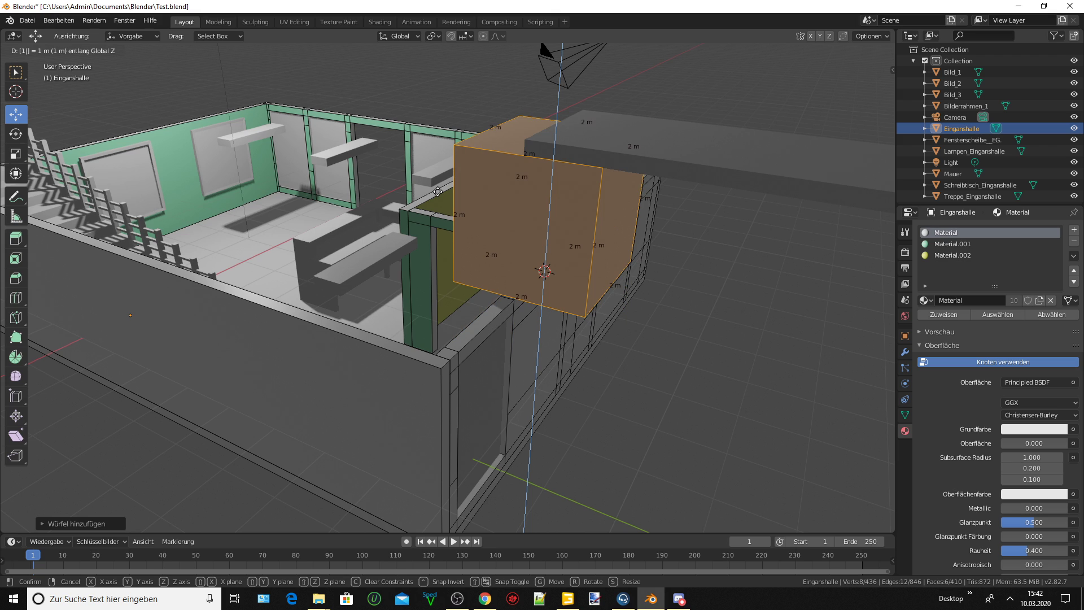
{"action": "key", "text": "Return"}
Lower the cube's top face 1.8 m along Z, leaving a 0.2 m thick slab.
{"action": "key", "text": "Tab"}
{"action": "left_click", "coordinate": [489, 142]}
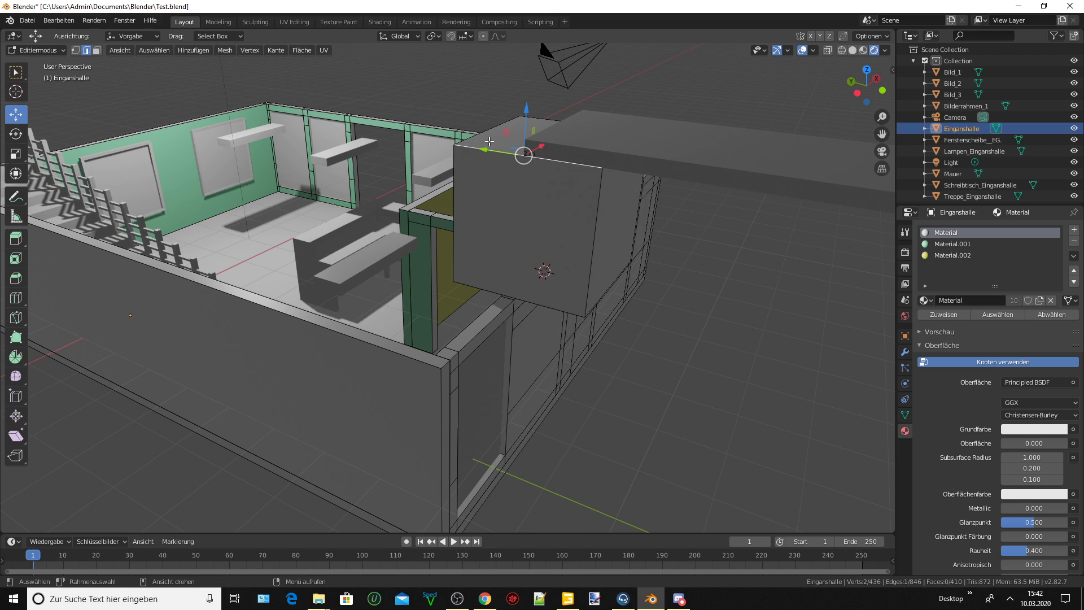
{"action": "left_click", "coordinate": [96, 50]}
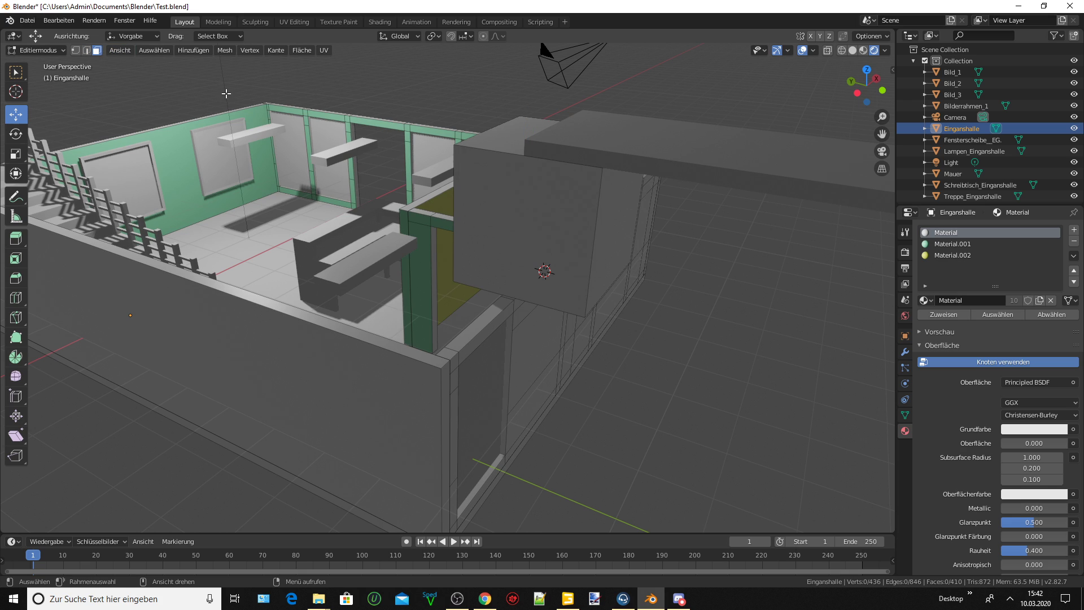
{"action": "left_click", "coordinate": [504, 141]}
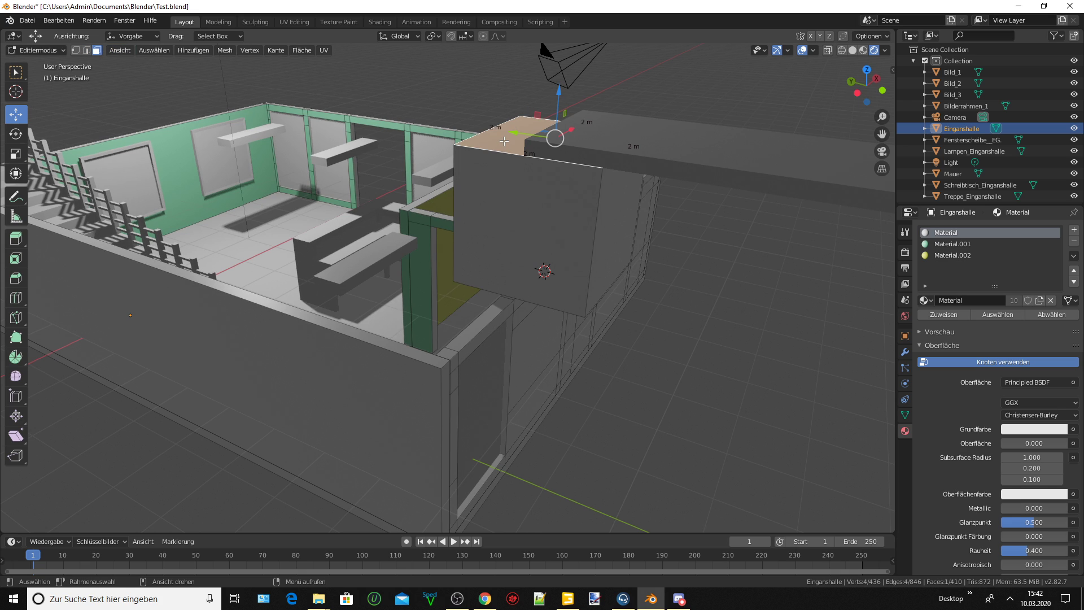
{"action": "key", "text": "g"}
{"action": "key", "text": "z"}
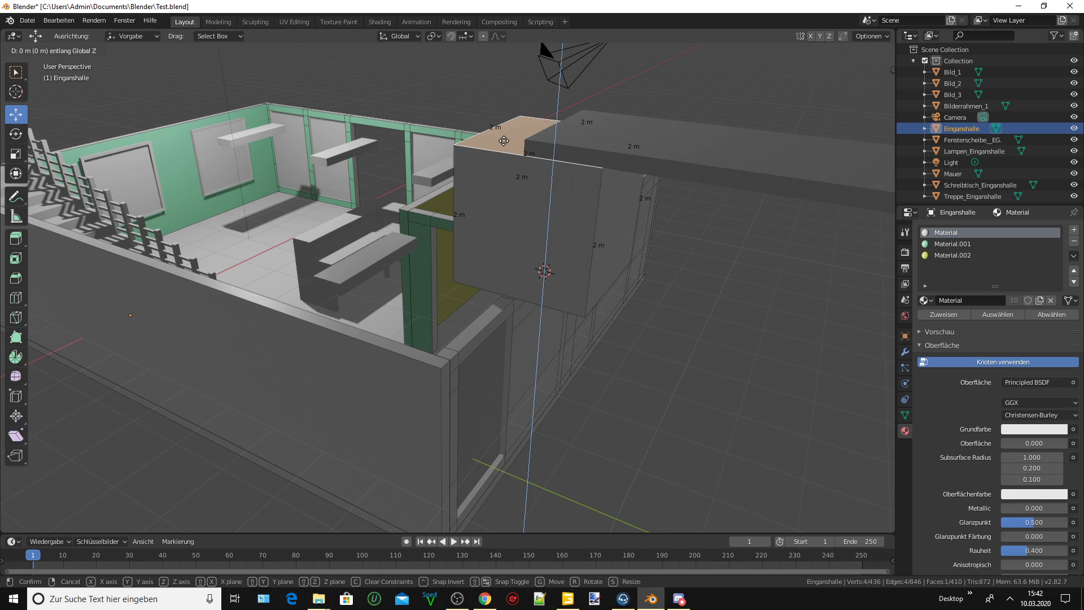
{"action": "type", "text": "-(1"}
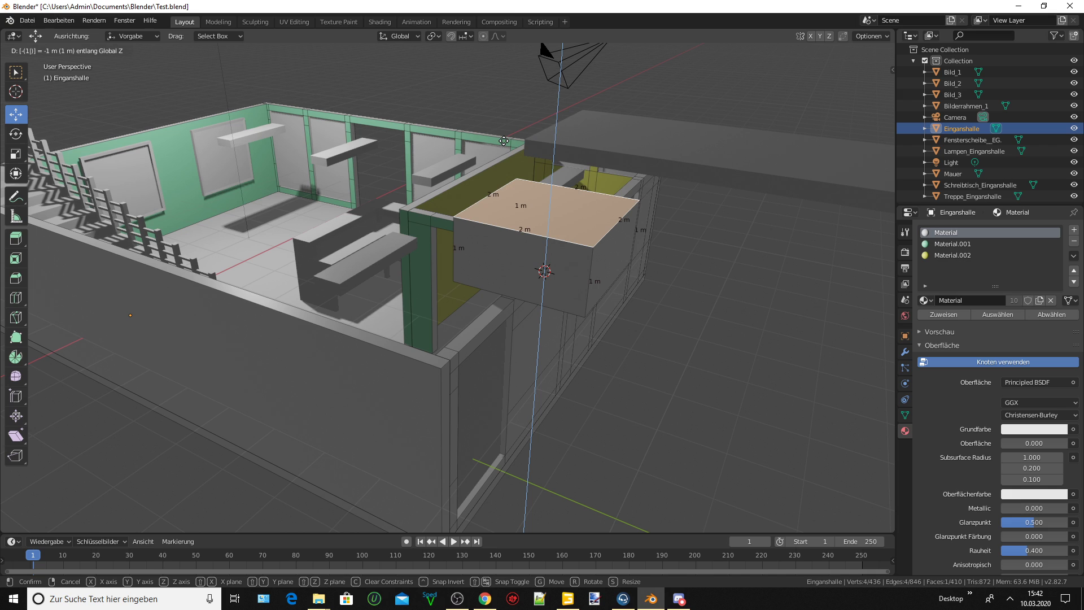
{"action": "type", "text": ".8"}
{"action": "key", "text": "Return"}
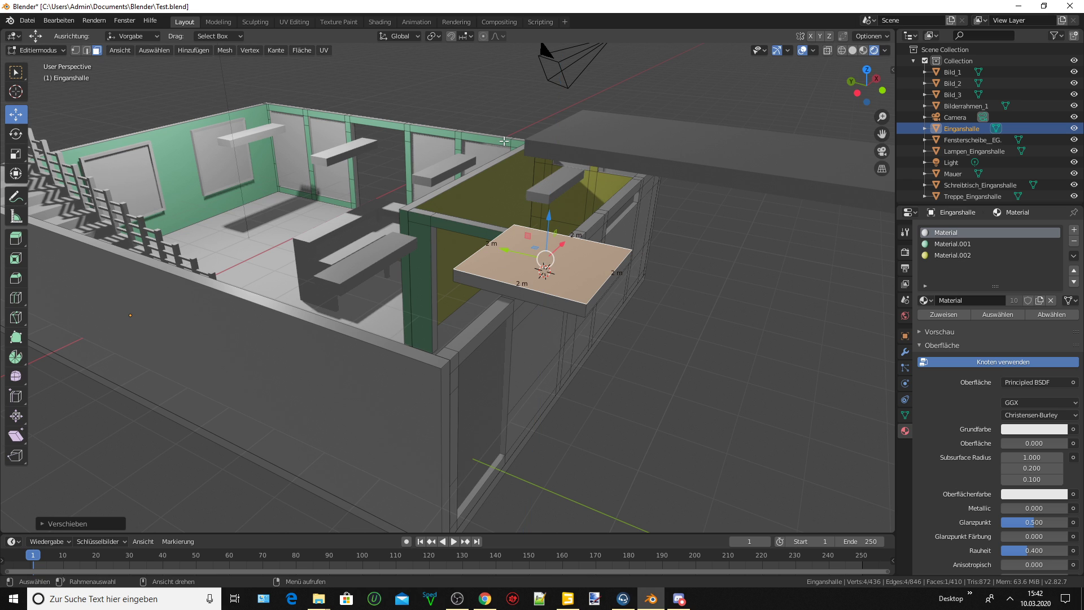
Select the whole linked slab and move it 1 m along Y.
{"action": "scroll", "coordinate": [519, 214], "scroll_direction": "up", "scroll_amount": 2}
{"action": "scroll", "coordinate": [527, 236], "scroll_direction": "up", "scroll_amount": 2}
{"action": "mouse_move", "coordinate": [527, 236]}
{"action": "middle_mouse_down"}
{"action": "mouse_move", "coordinate": [540, 257]}
{"action": "mouse_move", "coordinate": [536, 285]}
{"action": "mouse_move", "coordinate": [557, 292]}
{"action": "middle_mouse_up"}
{"action": "key", "text": "l"}
{"action": "key", "text": "g"}
{"action": "type", "text": "y"}
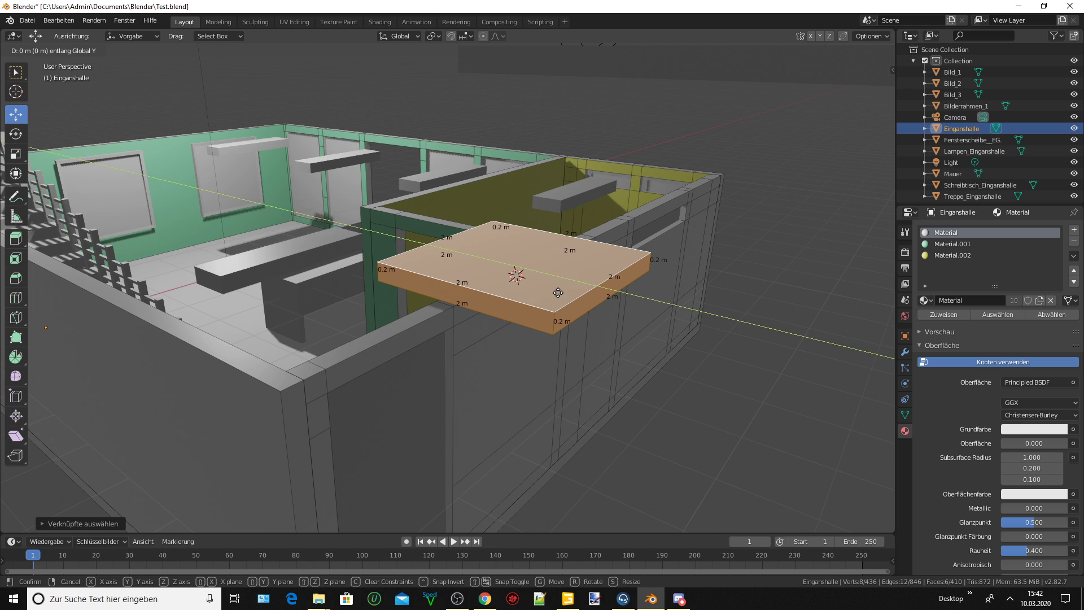
{"action": "type", "text": "1"}
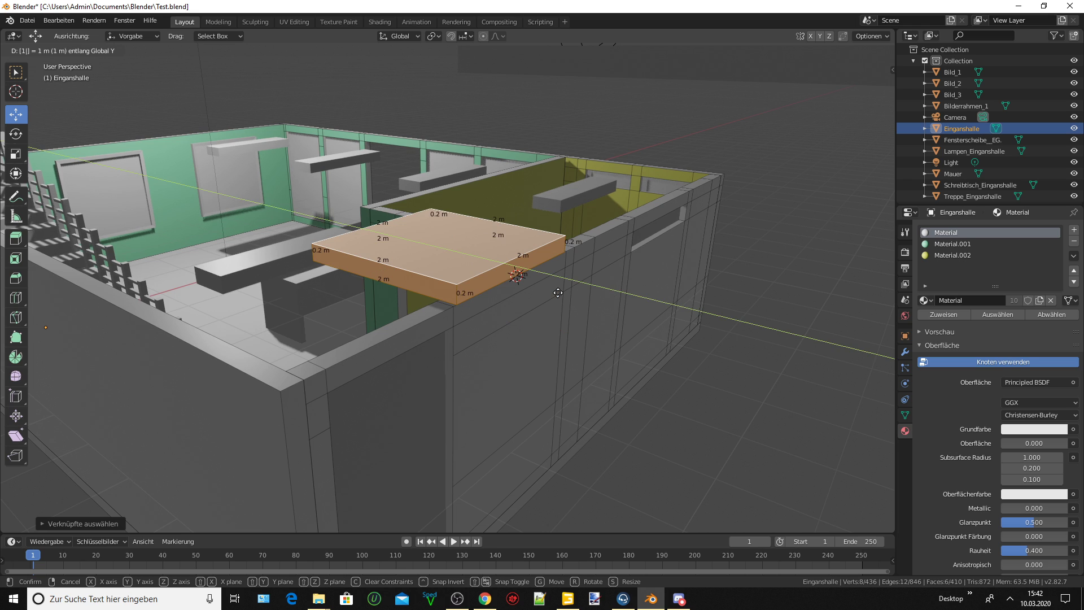
{"action": "key", "text": "Return"}
{"action": "mouse_move", "coordinate": [553, 291]}
{"action": "middle_mouse_down"}
{"action": "mouse_move", "coordinate": [632, 273]}
{"action": "mouse_move", "coordinate": [625, 297]}
{"action": "mouse_move", "coordinate": [485, 303]}
{"action": "middle_mouse_up"}
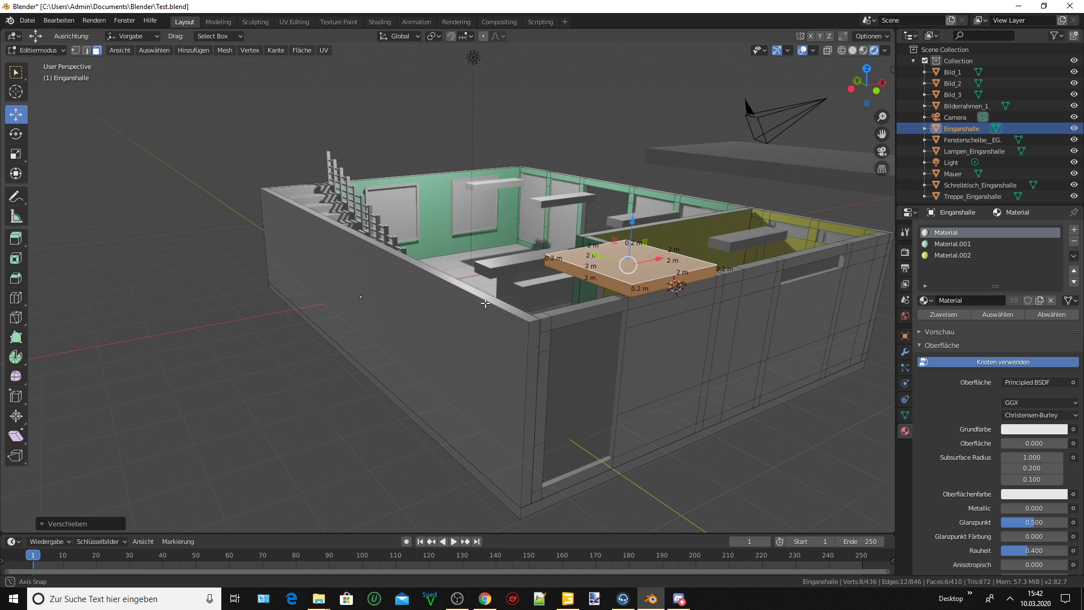
Select one side face of the slab, try several move distances, then cancel the move.
{"action": "scroll", "coordinate": [508, 296], "scroll_direction": "up", "scroll_amount": 1}
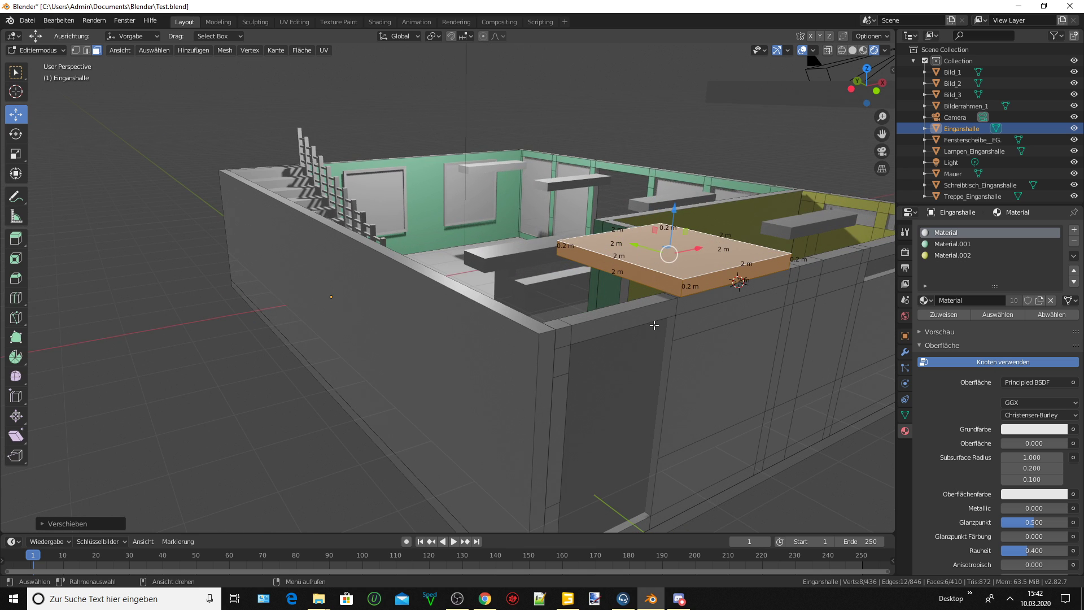
{"action": "left_click", "coordinate": [653, 282]}
{"action": "mouse_move", "coordinate": [654, 281]}
{"action": "middle_mouse_down"}
{"action": "mouse_move", "coordinate": [636, 285]}
{"action": "mouse_move", "coordinate": [644, 289]}
{"action": "middle_mouse_up"}
{"action": "key", "text": "g"}
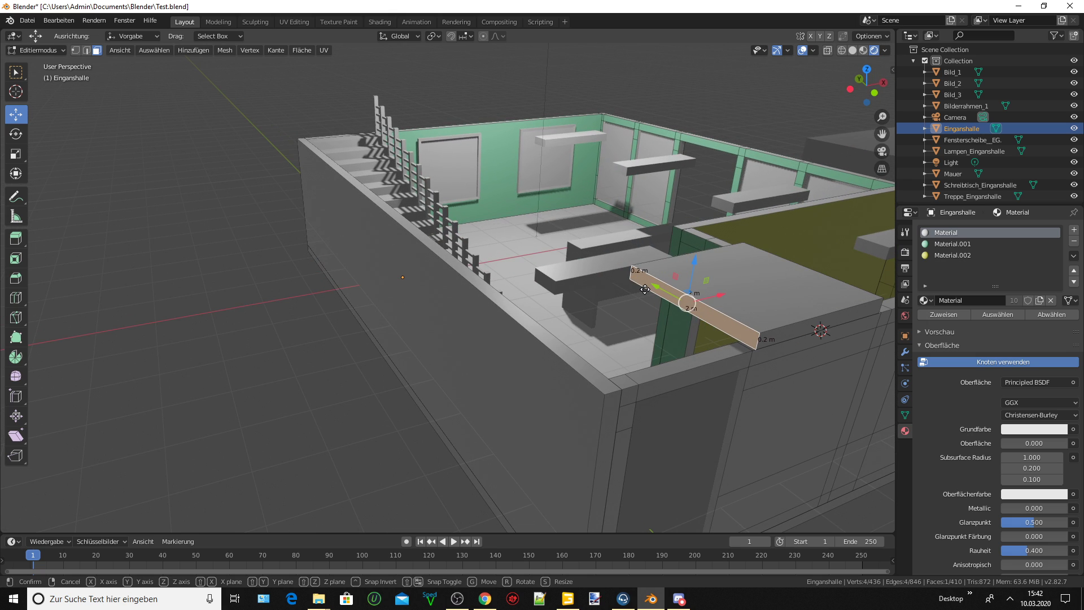
{"action": "key", "text": "y"}
{"action": "type", "text": "x"}
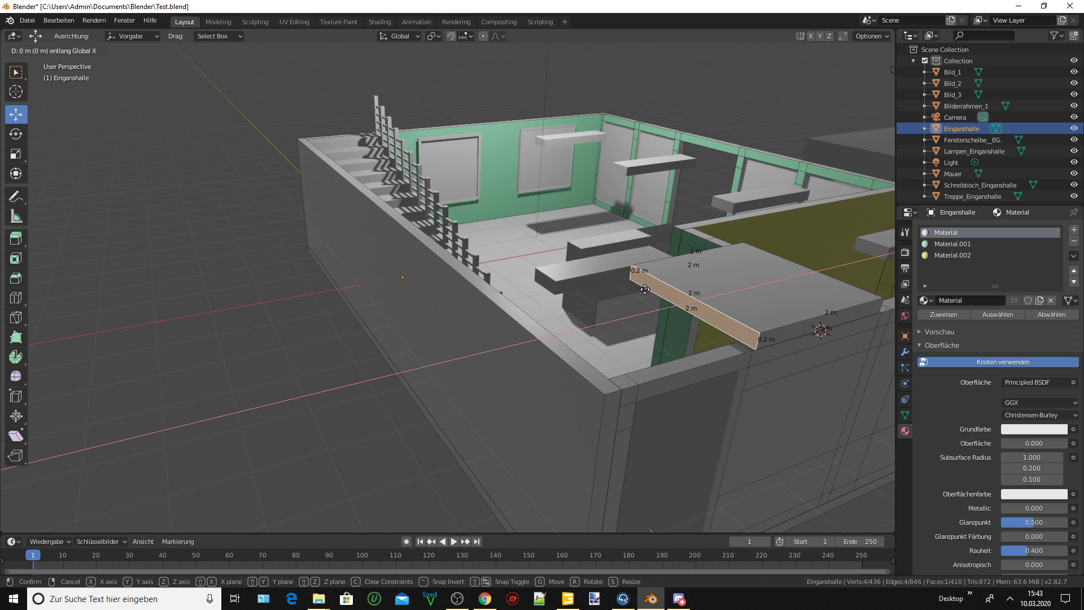
{"action": "type", "text": "1"}
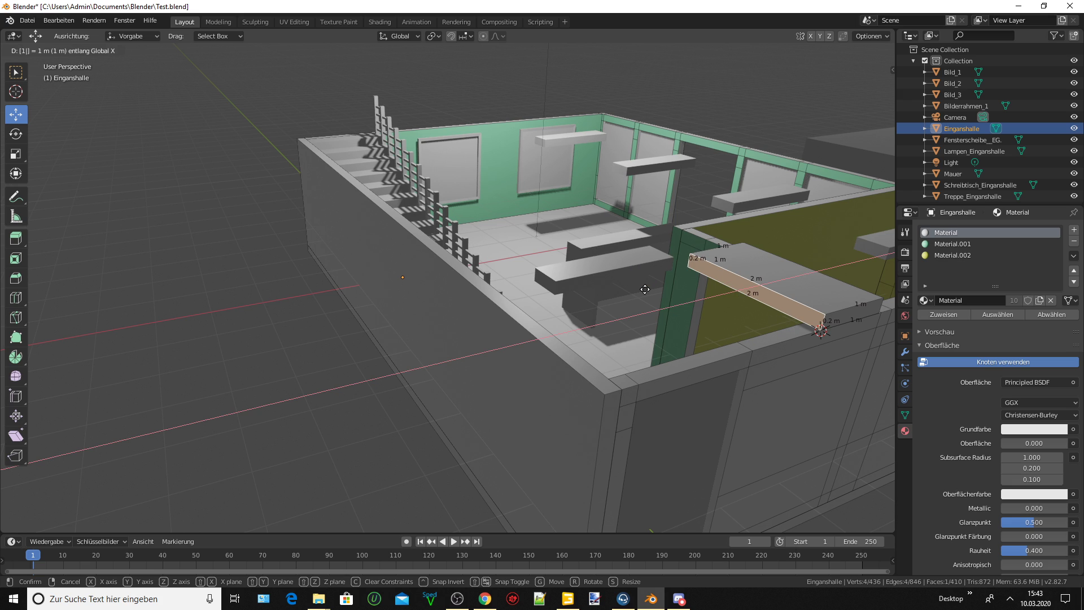
{"action": "key", "text": "BackSpace"}
{"action": "type", "text": "-"}
{"action": "key", "text": "BackSpace"}
{"action": "type", "text": "-2"}
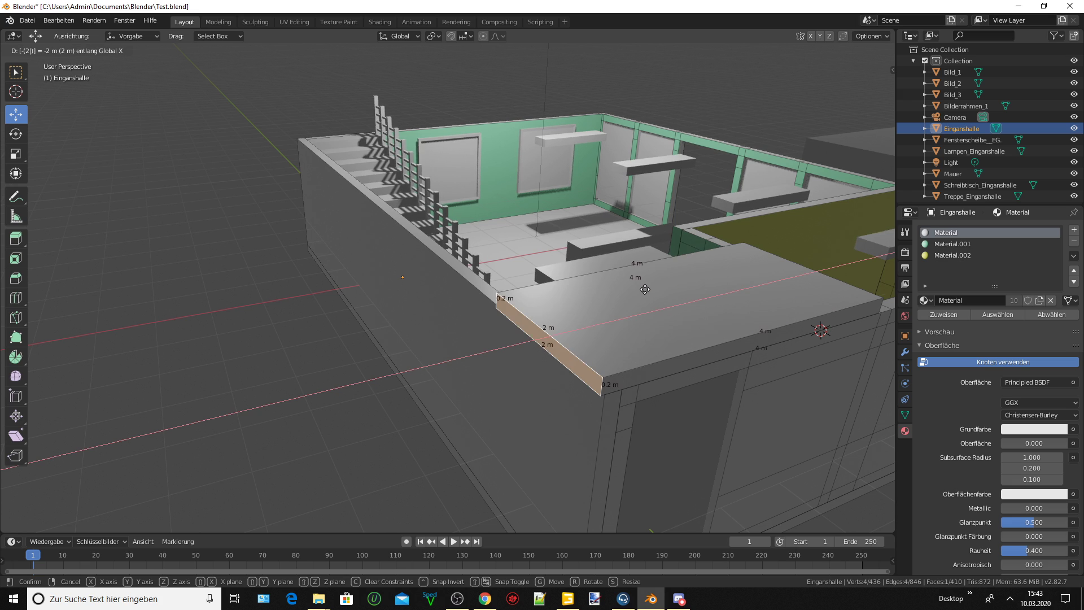
{"action": "key", "text": "BackSpace"}
{"action": "type", "text": "1."}
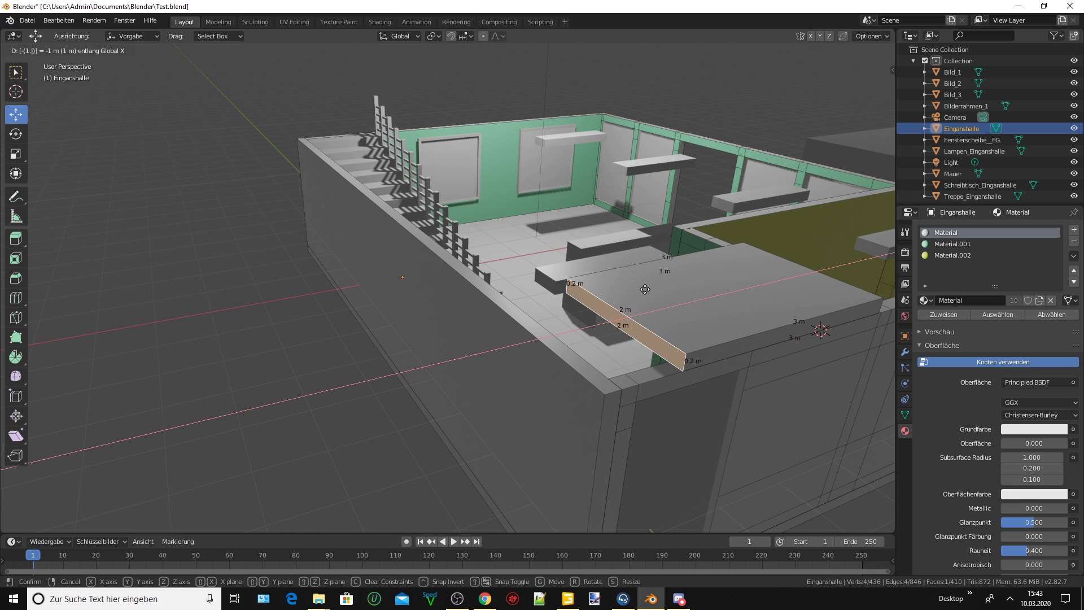
{"action": "type", "text": "8"}
{"action": "key", "text": "BackSpace"}
{"action": "type", "text": "9"}
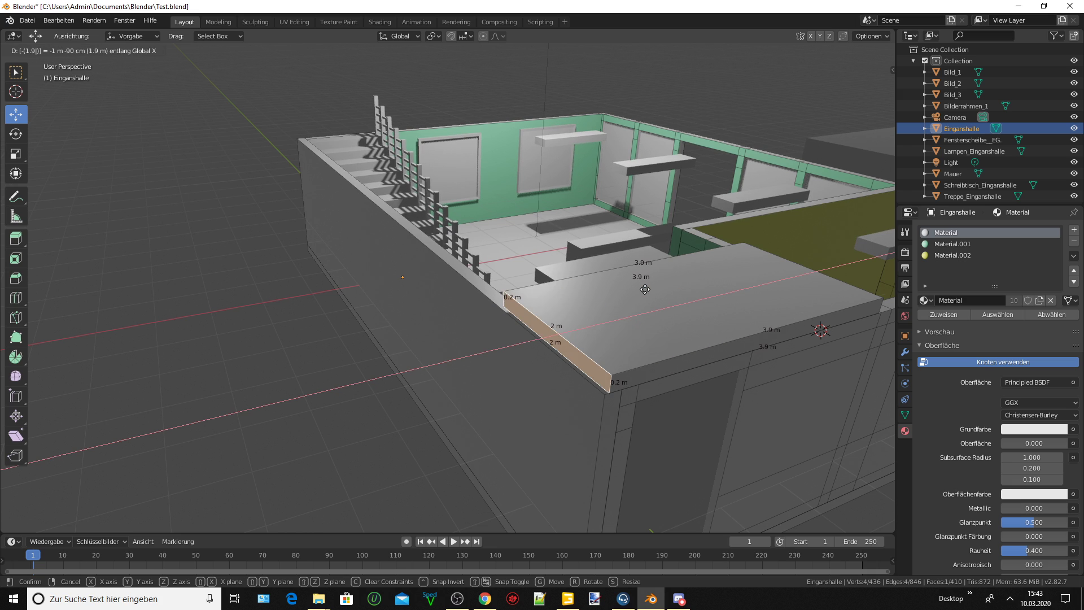
{"action": "key", "text": "BackSpace"}
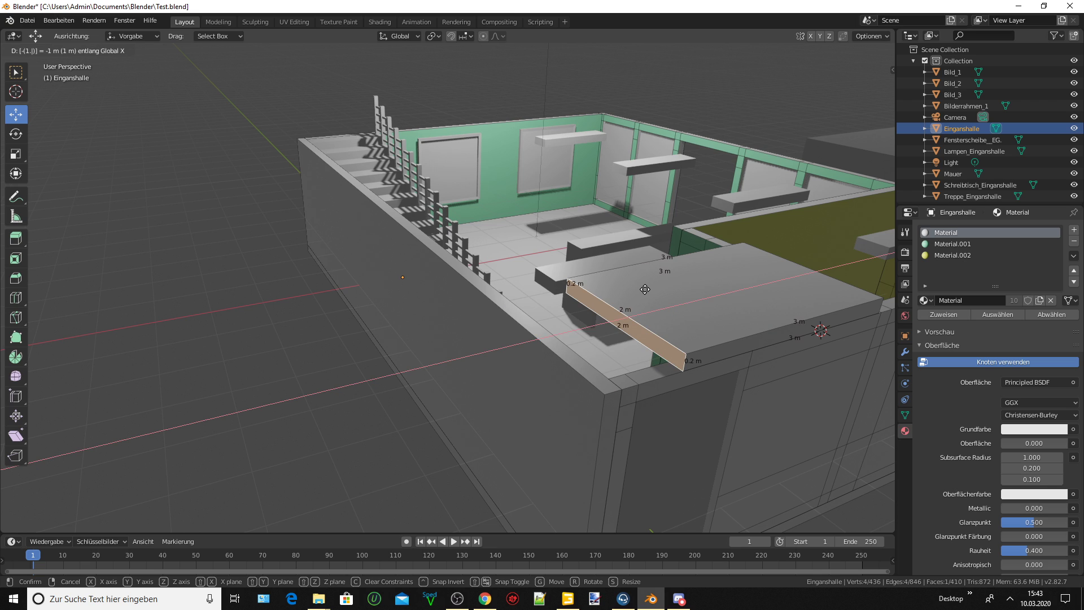
{"action": "type", "text": "82"}
{"action": "key", "text": "BackSpace"}
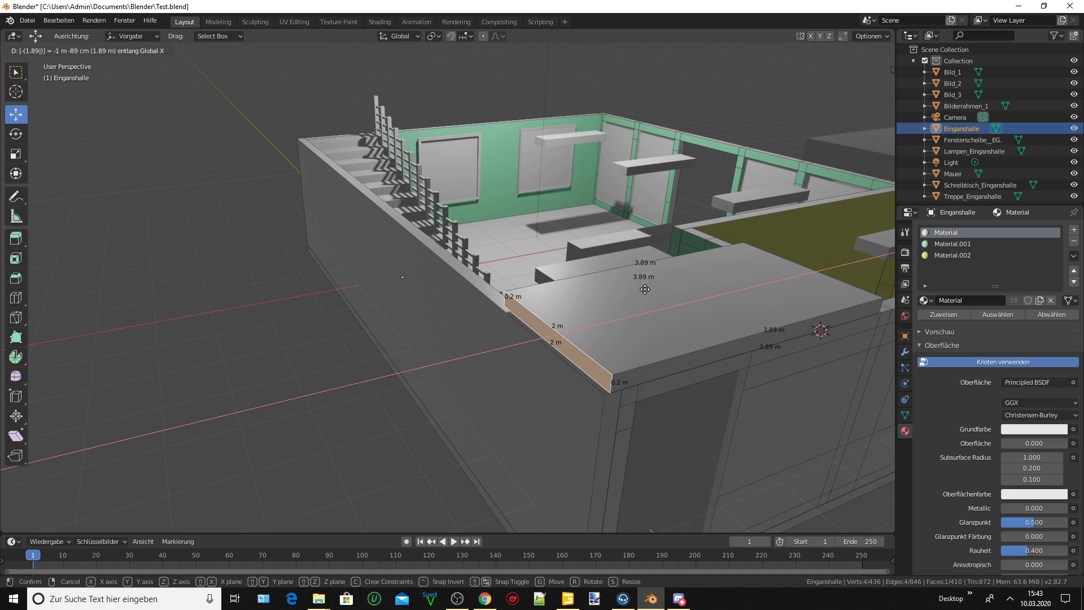
{"action": "key", "text": "BackSpace"}
{"action": "type", "text": "3"}
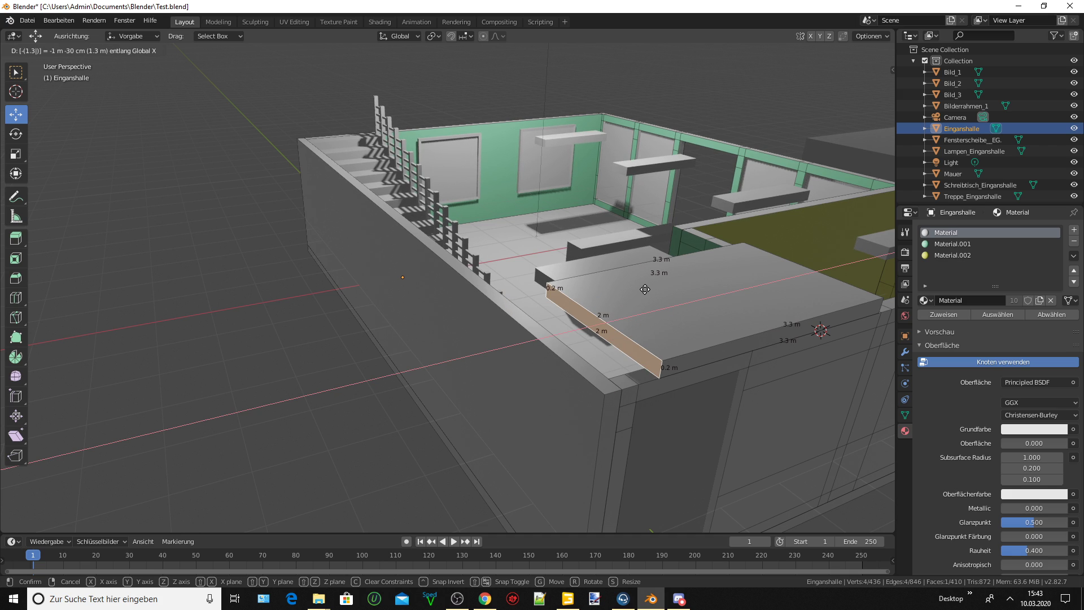
{"action": "key", "text": "BackSpace"}
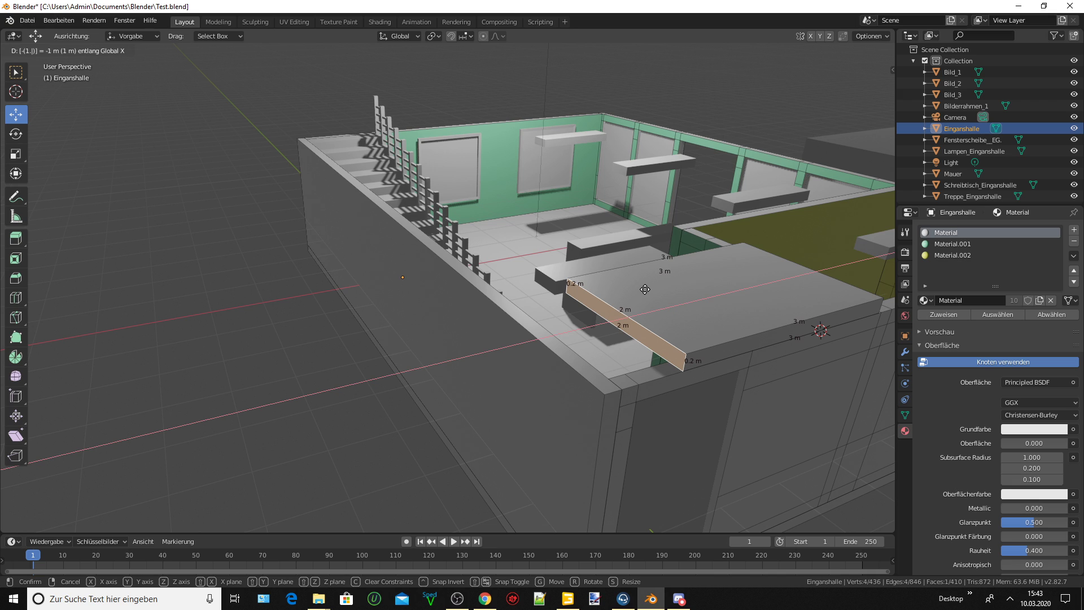
{"action": "type", "text": "4"}
{"action": "key", "text": "BackSpace"}
{"action": "type", "text": "9"}
{"action": "key", "text": "BackSpace"}
{"action": "type", "text": "9"}
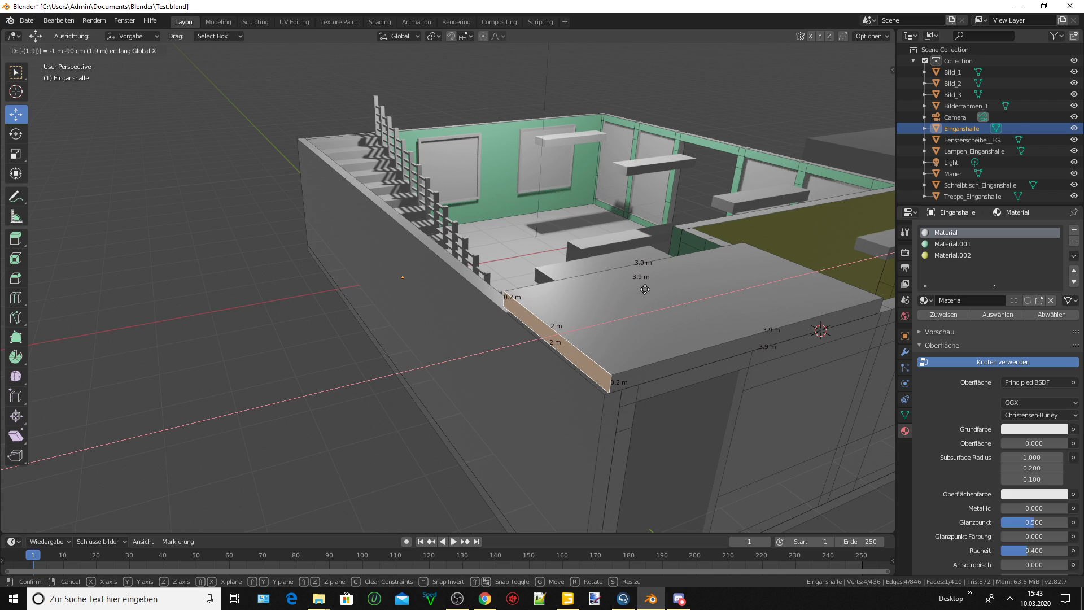
{"action": "key", "text": "BackSpace"}
{"action": "key", "text": "BackSpace"}
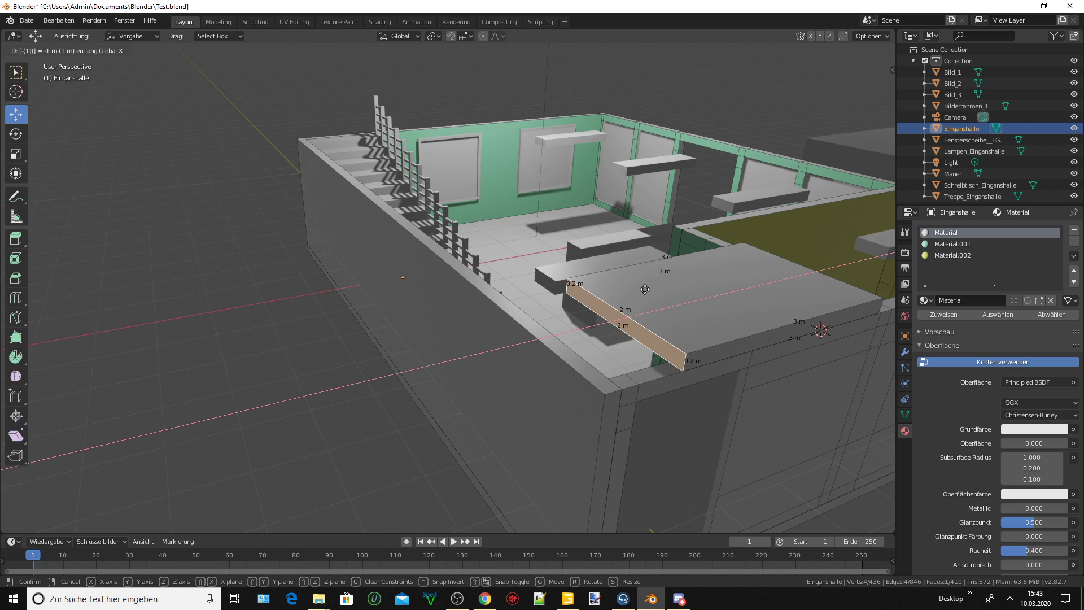
{"action": "type", "text": "2"}
{"action": "key", "text": "BackSpace"}
{"action": "key", "text": "BackSpace"}
{"action": "type", "text": "2"}
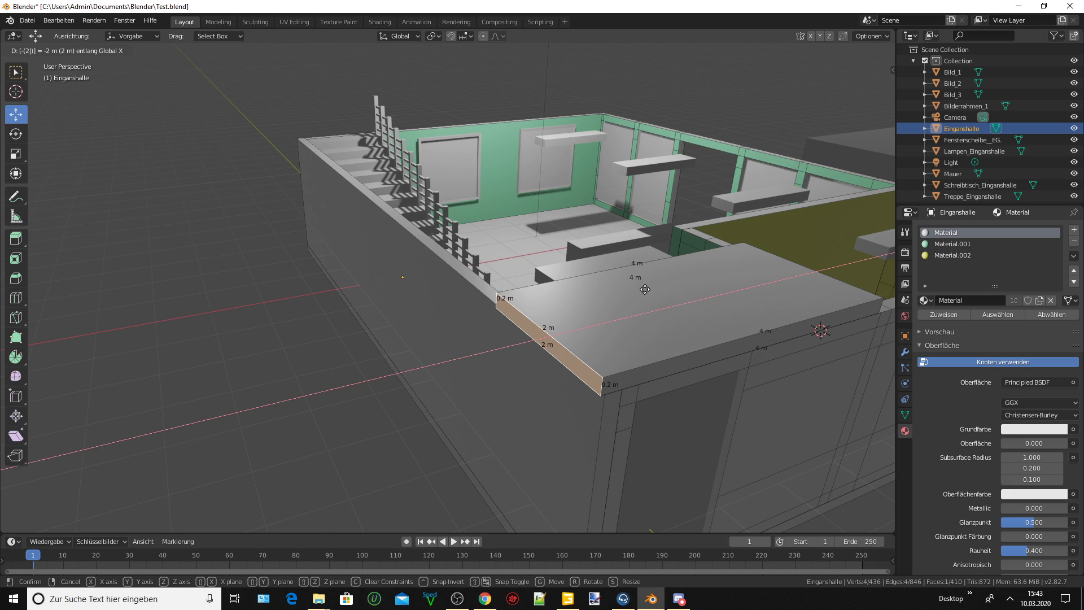
{"action": "key", "text": "BackSpace"}
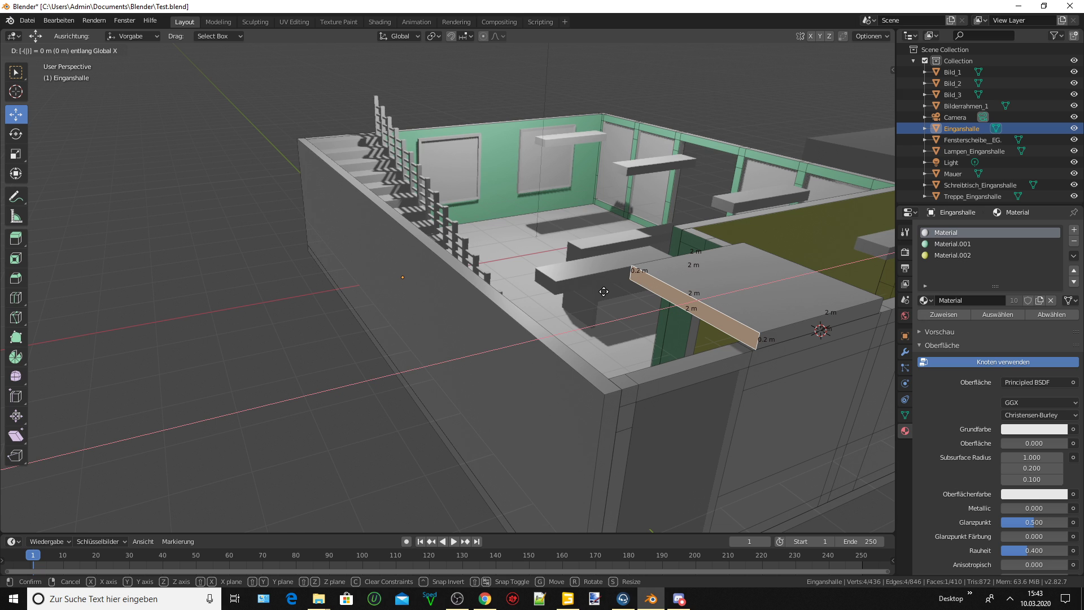
{"action": "key", "text": "y"}
{"action": "key", "text": "Escape"}
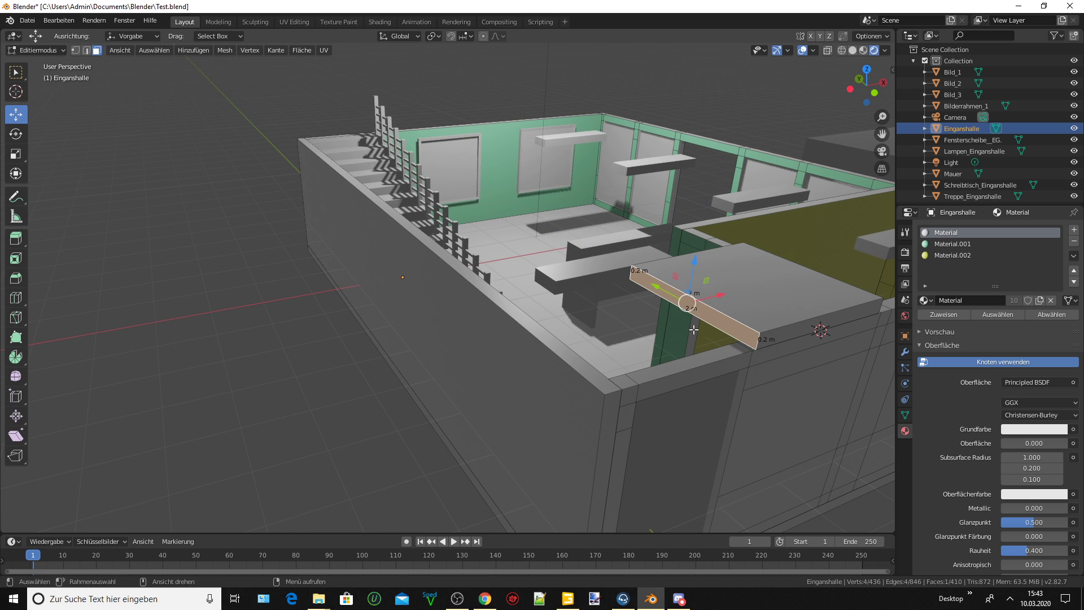
Move the selected side face -1.95 m along X.
{"action": "mouse_move", "coordinate": [680, 326]}
{"action": "middle_mouse_down"}
{"action": "mouse_move", "coordinate": [684, 351]}
{"action": "mouse_move", "coordinate": [649, 314]}
{"action": "mouse_move", "coordinate": [643, 286]}
{"action": "mouse_move", "coordinate": [746, 368]}
{"action": "mouse_move", "coordinate": [702, 404]}
{"action": "mouse_move", "coordinate": [680, 410]}
{"action": "mouse_move", "coordinate": [672, 398]}
{"action": "middle_mouse_up"}
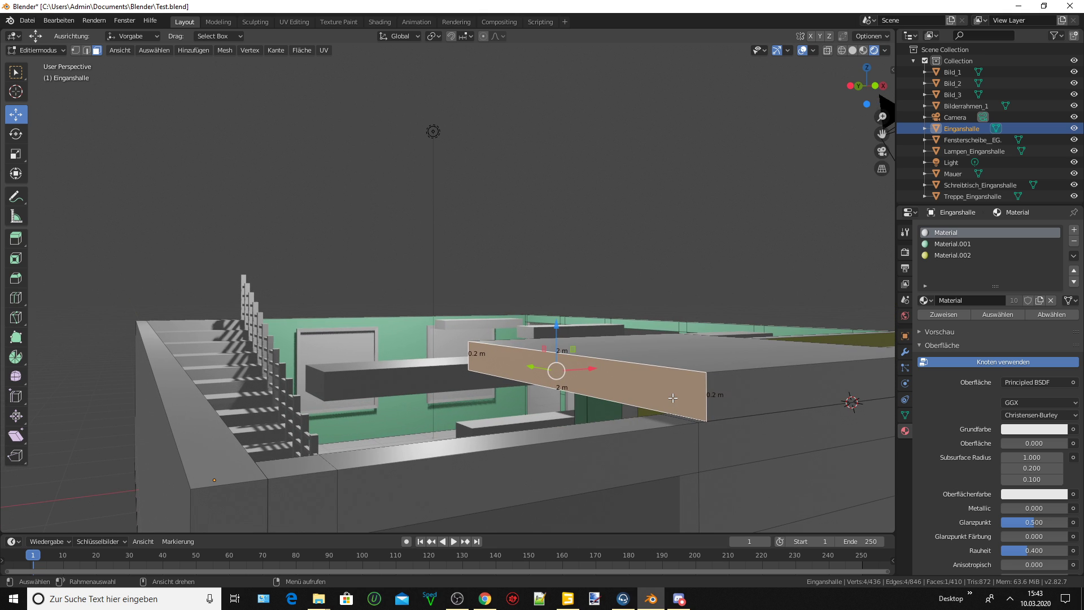
{"action": "key", "text": "g"}
{"action": "key", "text": "y"}
{"action": "key", "text": "x"}
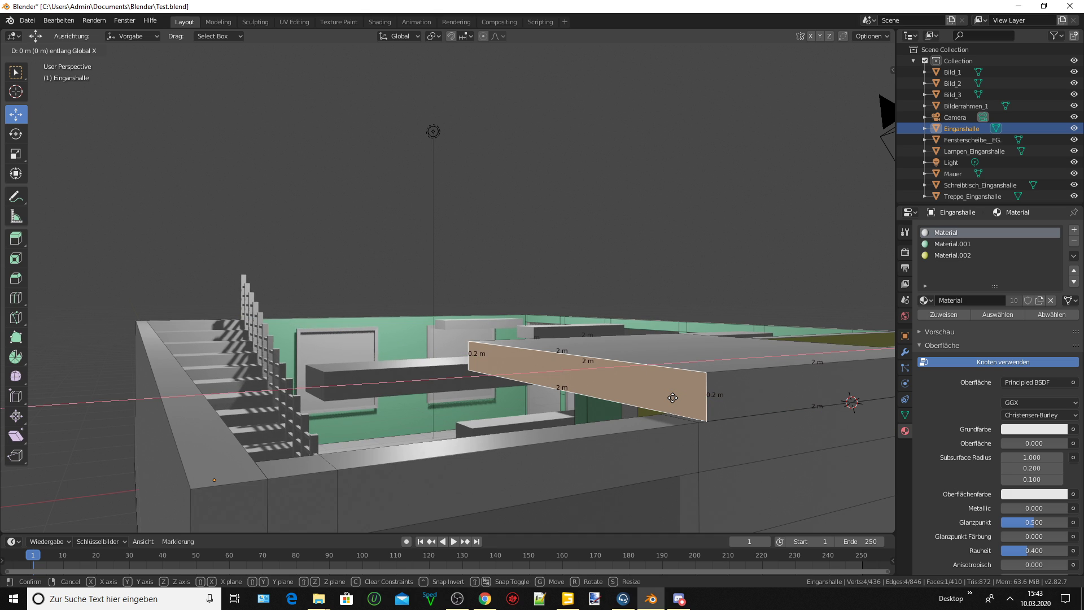
{"action": "type", "text": "-1"}
{"action": "key", "text": "BackSpace"}
{"action": "type", "text": "2"}
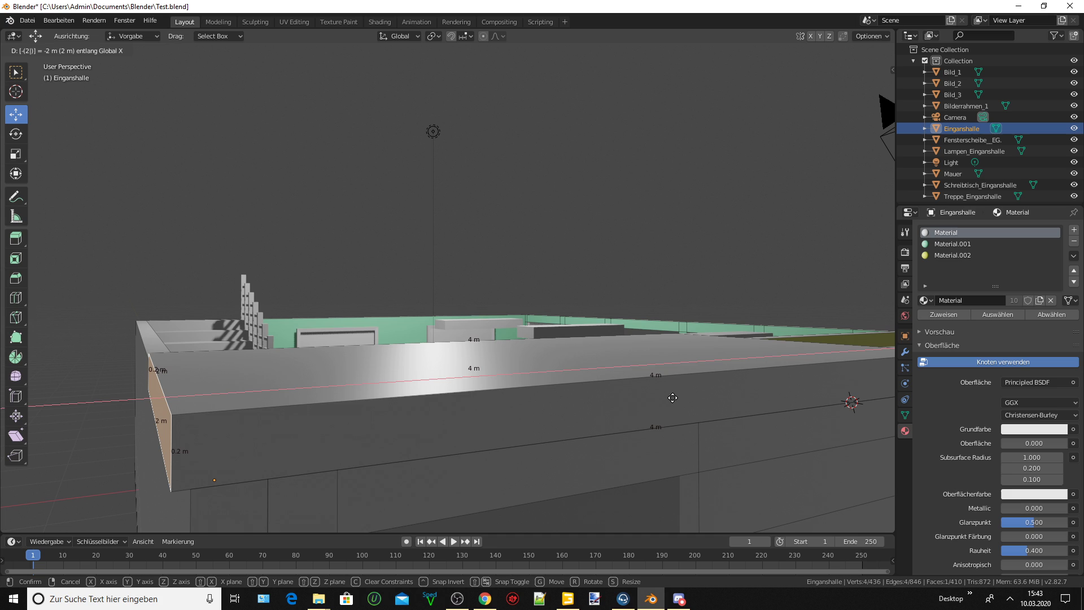
{"action": "key", "text": "BackSpace"}
{"action": "type", "text": "1"}
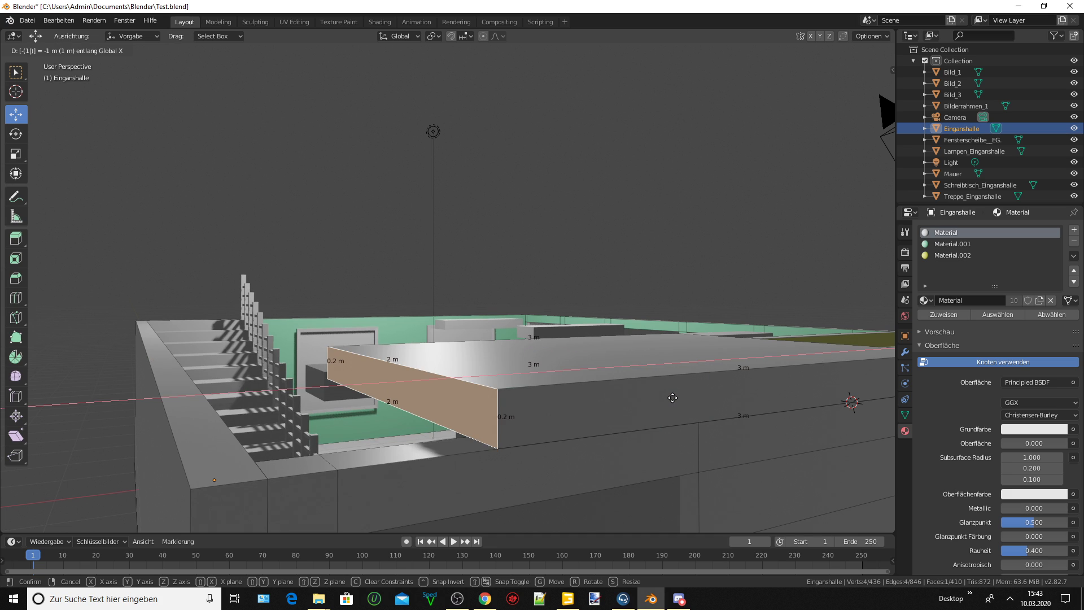
{"action": "type", "text": "."}
{"action": "type", "text": "9"}
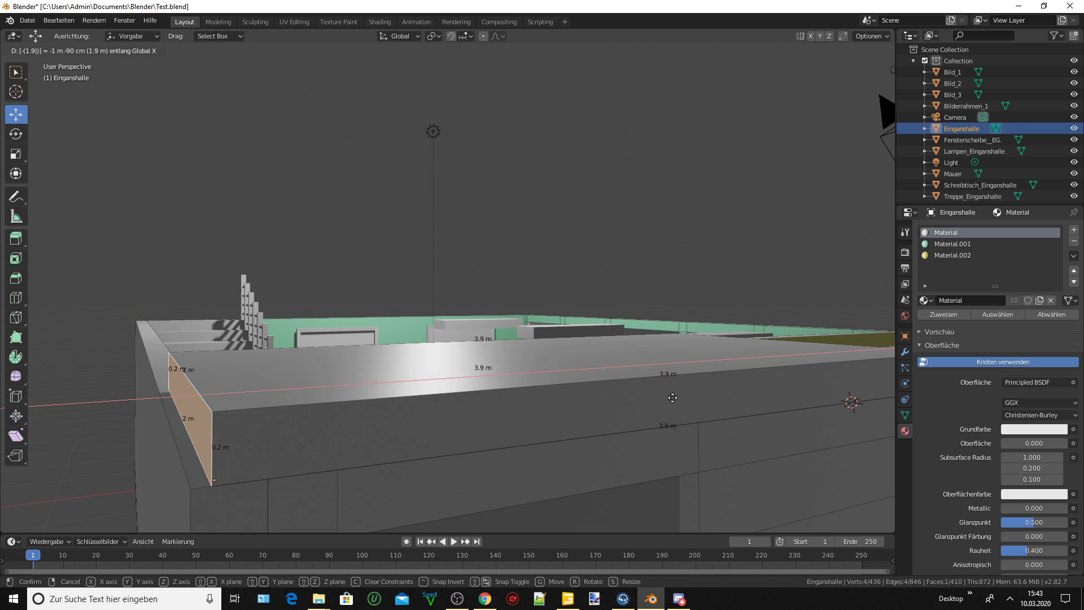
{"action": "type", "text": "2"}
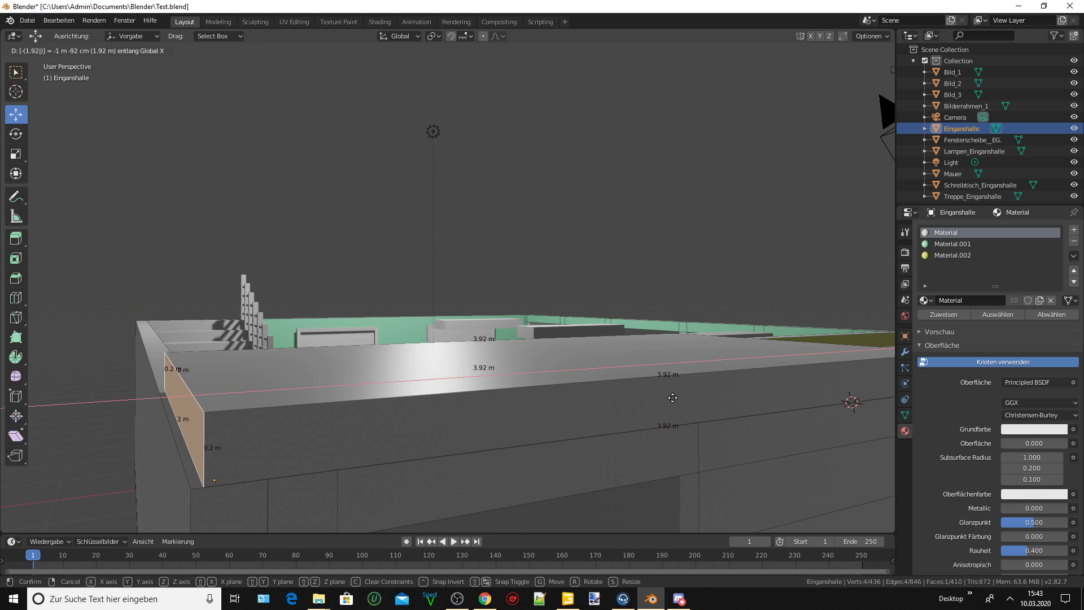
{"action": "key", "text": "BackSpace"}
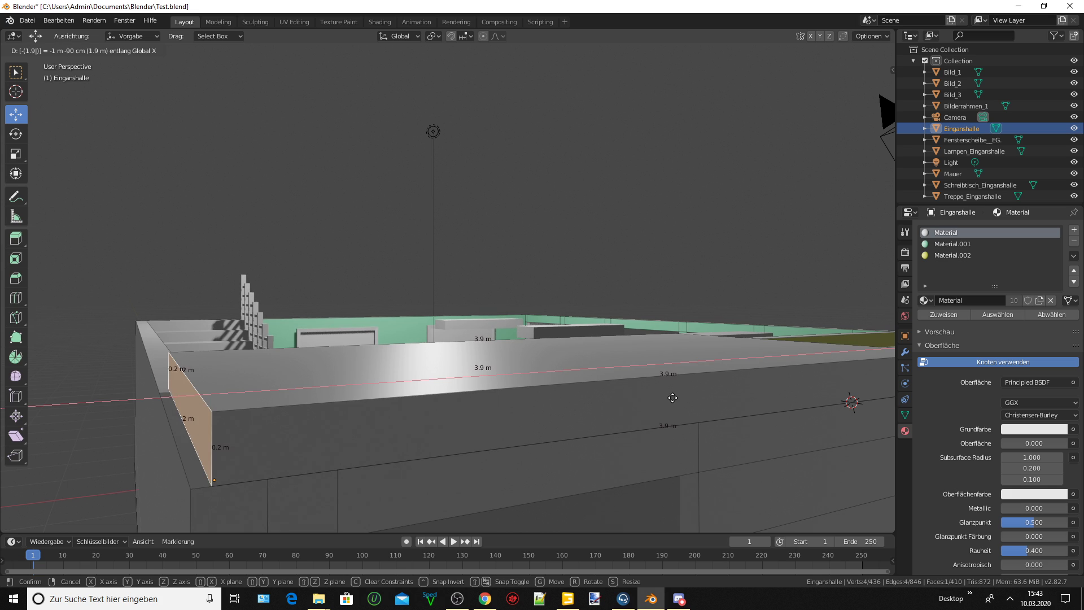
{"action": "type", "text": "6"}
{"action": "key", "text": "BackSpace"}
{"action": "type", "text": "5"}
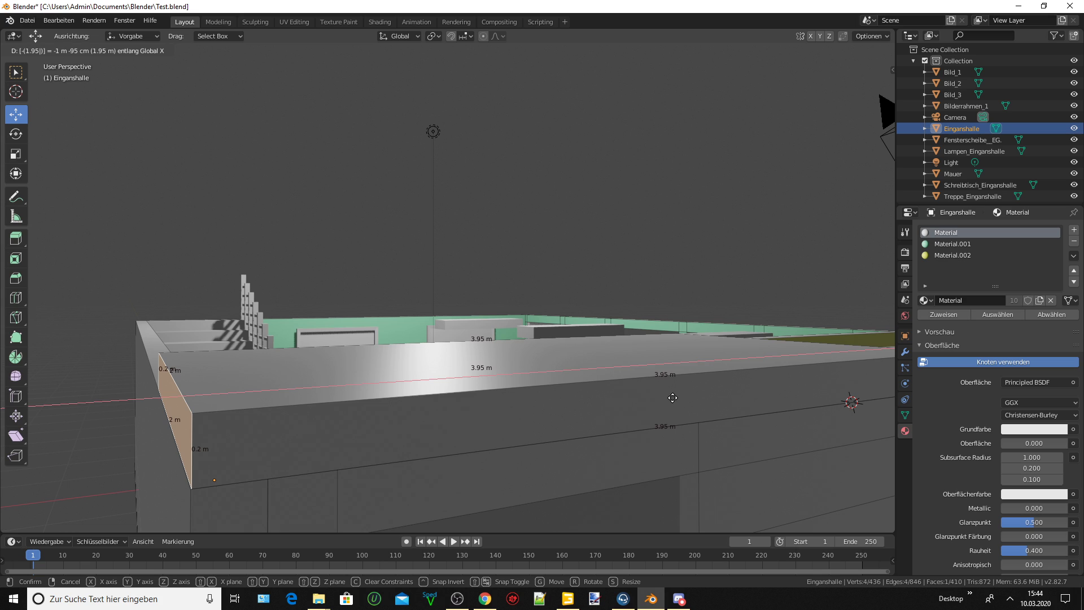
{"action": "key", "text": "BackSpace"}
{"action": "type", "text": "6"}
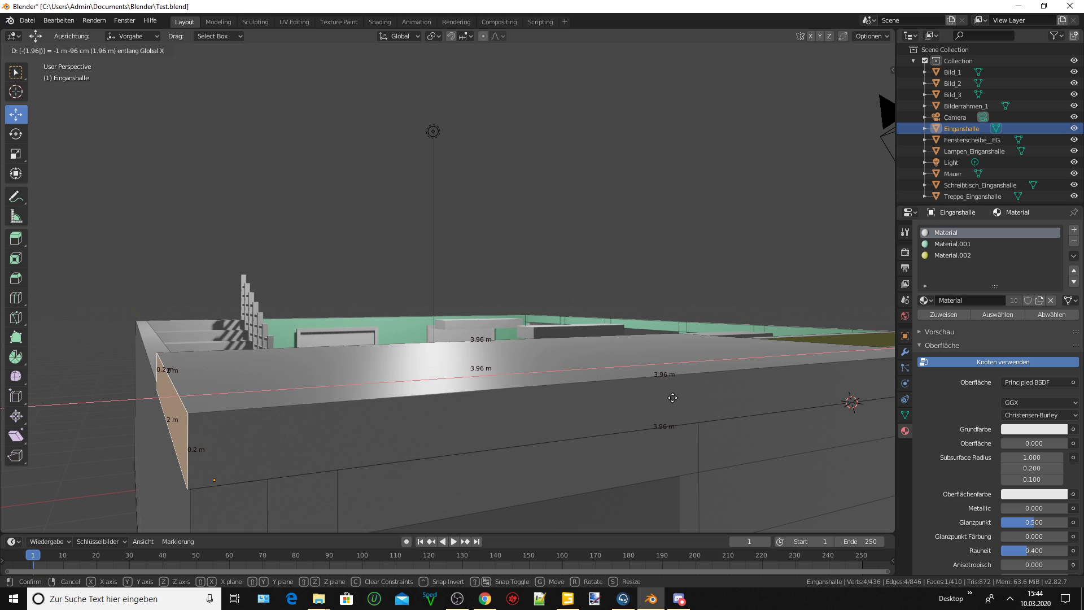
{"action": "key", "text": "BackSpace"}
{"action": "type", "text": "5"}
{"action": "key", "text": "Return"}
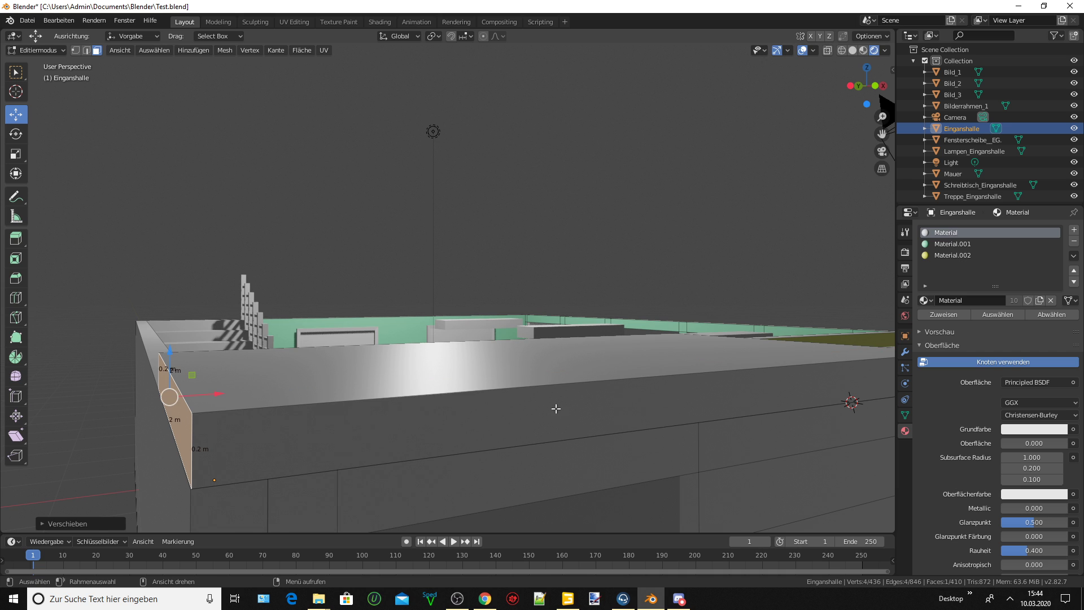
{"action": "mouse_move", "coordinate": [673, 397]}
{"action": "middle_mouse_down"}
{"action": "mouse_move", "coordinate": [659, 351]}
{"action": "mouse_move", "coordinate": [676, 381]}
{"action": "mouse_move", "coordinate": [688, 377]}
{"action": "mouse_move", "coordinate": [673, 381]}
{"action": "mouse_move", "coordinate": [656, 196]}
{"action": "mouse_move", "coordinate": [544, 418]}
{"action": "mouse_move", "coordinate": [612, 390]}
{"action": "mouse_move", "coordinate": [631, 396]}
{"action": "mouse_move", "coordinate": [604, 380]}
{"action": "middle_mouse_up"}
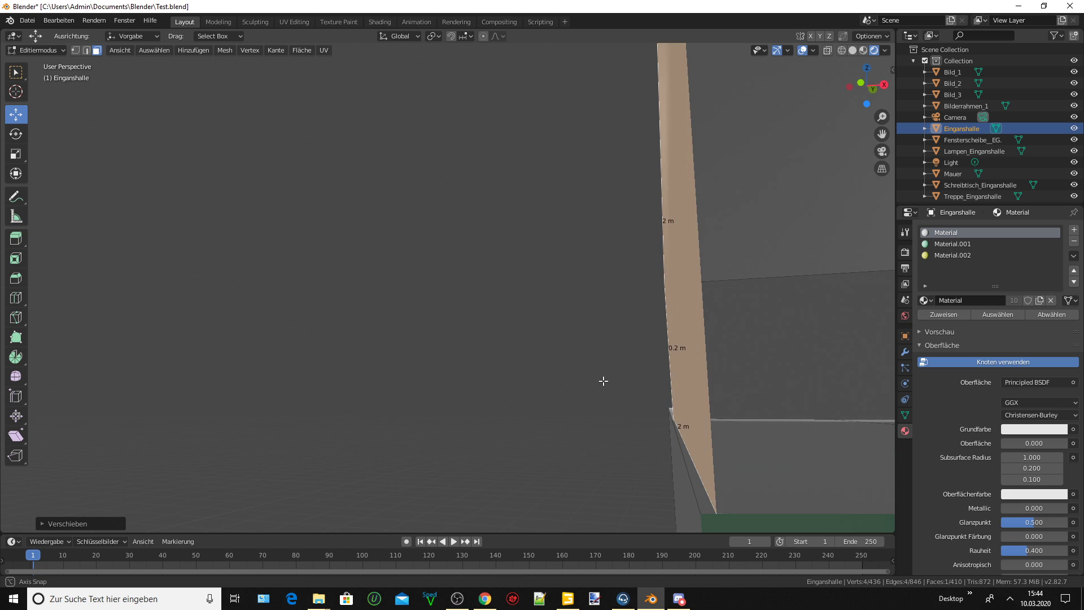
{"action": "middle_click_drag", "start_coordinate": [661, 404], "coordinate": [669, 459]}
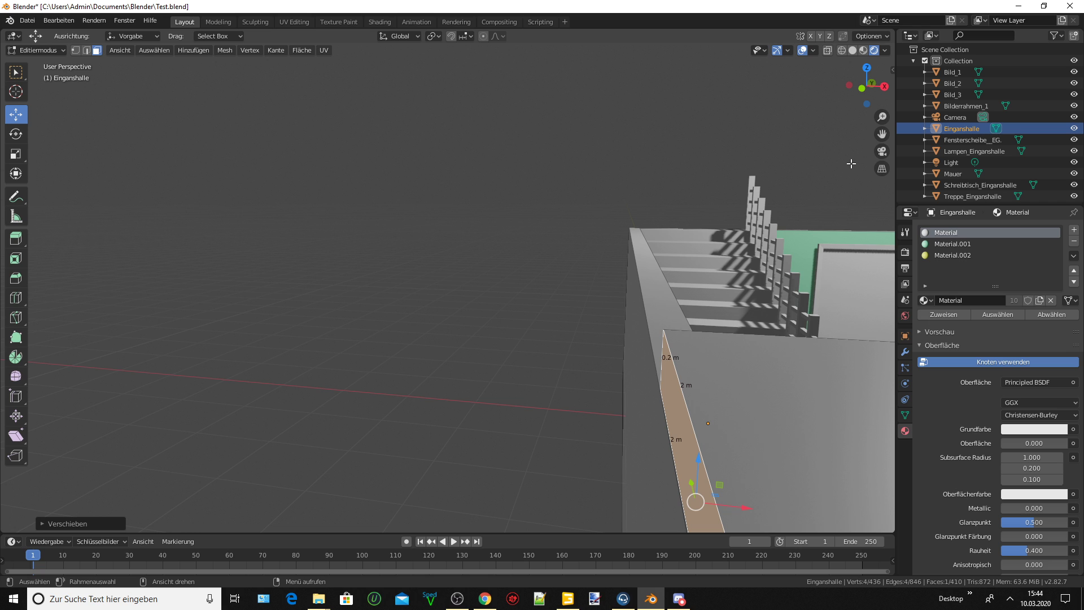
{"action": "key", "text": "KP_1"}
{"action": "mouse_move", "coordinate": [851, 163]}
{"action": "middle_mouse_down"}
{"action": "mouse_move", "coordinate": [510, 265]}
{"action": "mouse_move", "coordinate": [479, 296]}
{"action": "mouse_move", "coordinate": [492, 295]}
{"action": "middle_mouse_up"}
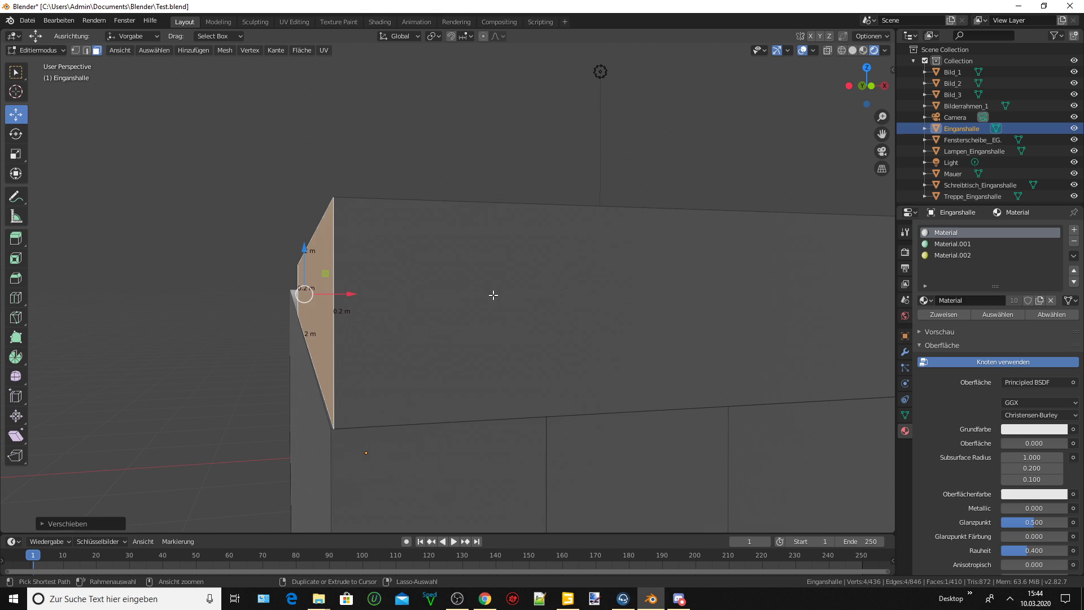
Undo the last slab change and cancel a started extrusion along Y.
{"action": "key", "text": "ctrl+z"}
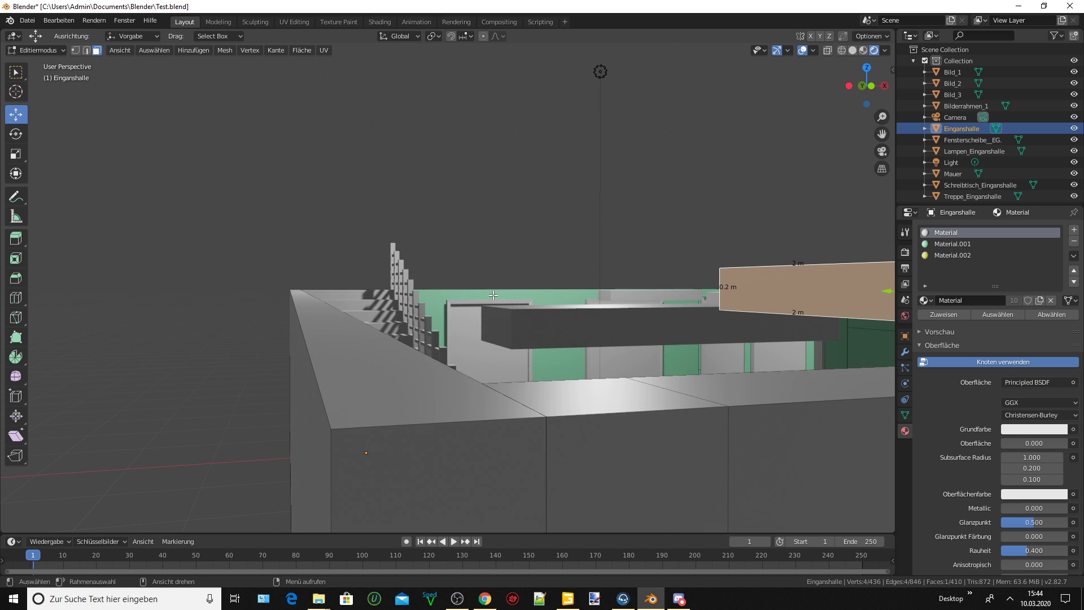
{"action": "type", "text": "ey"}
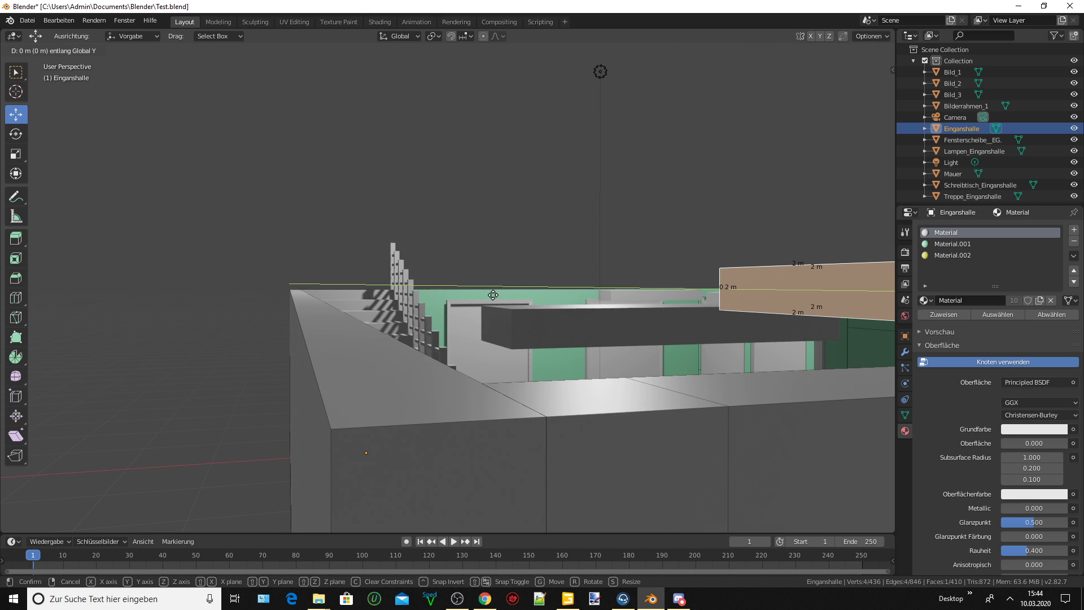
{"action": "type", "text": "1"}
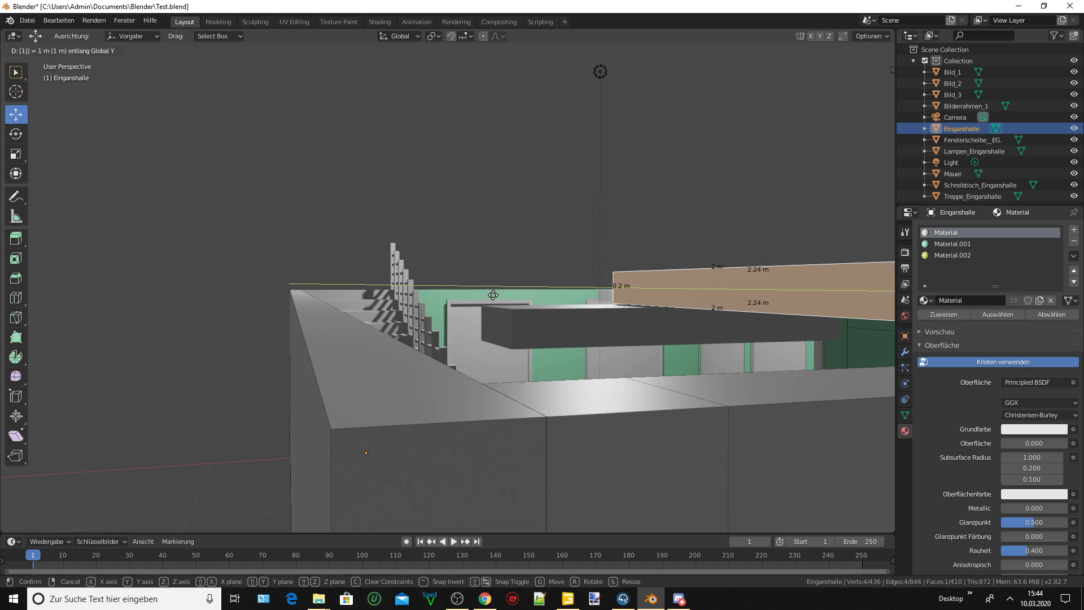
{"action": "type", "text": ".8"}
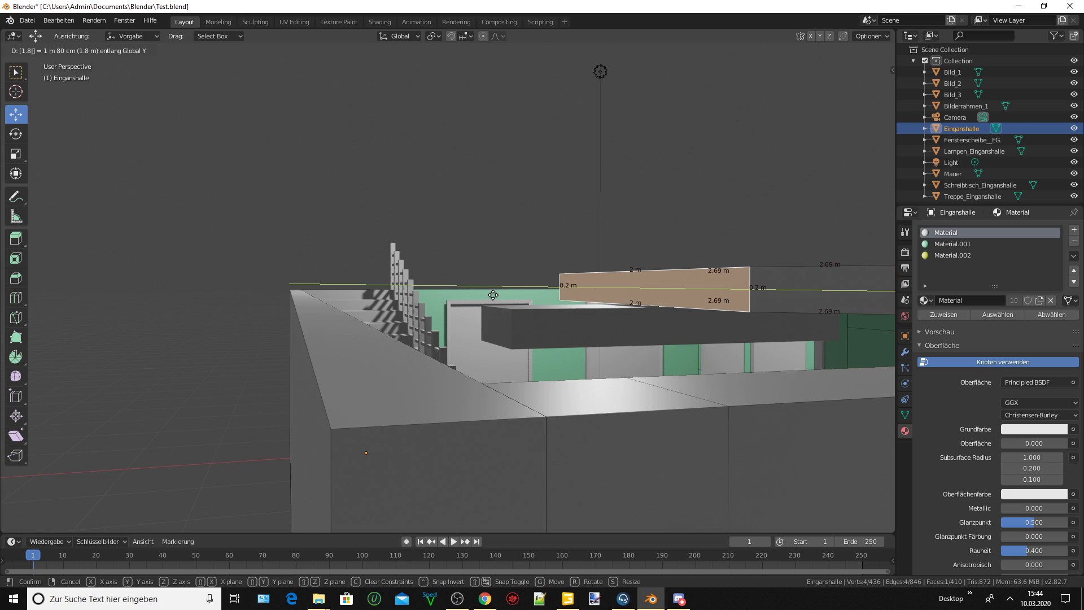
{"action": "key", "text": "BackSpace"}
{"action": "type", "text": "9"}
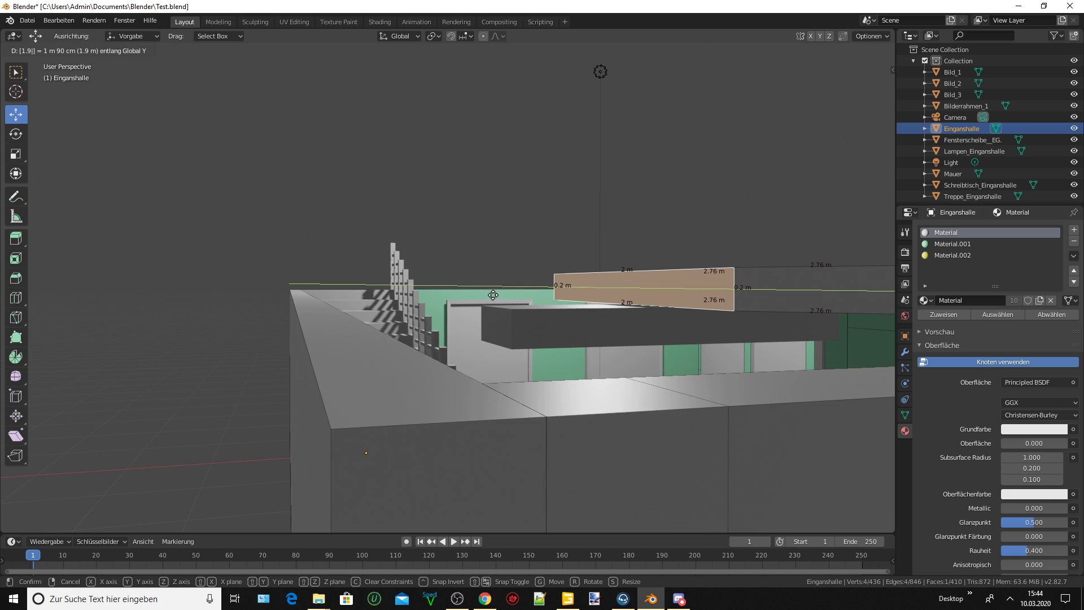
{"action": "key", "text": "BackSpace"}
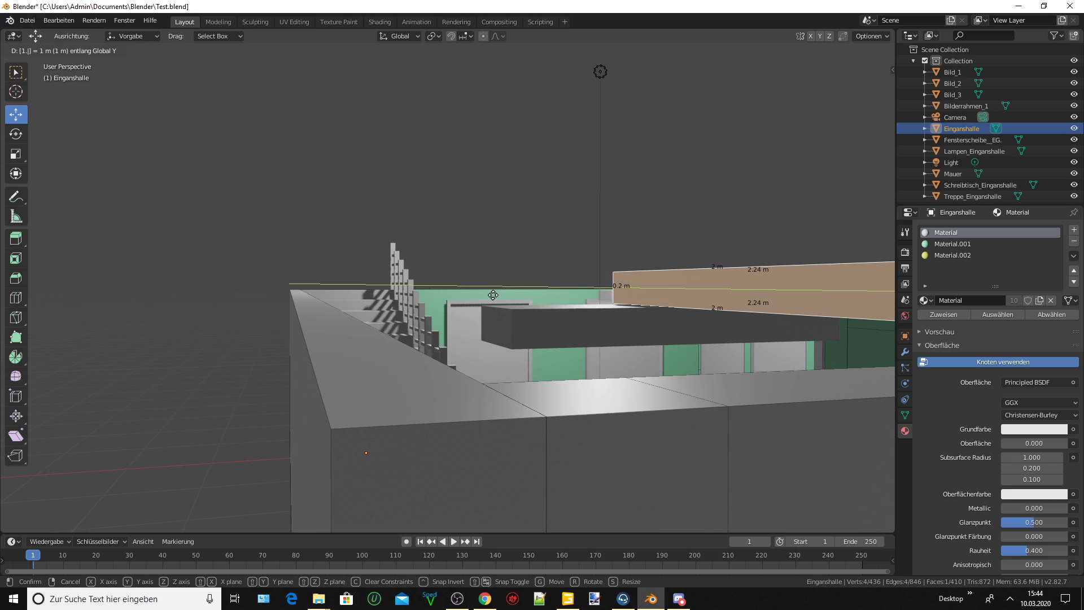
{"action": "key", "text": "Escape"}
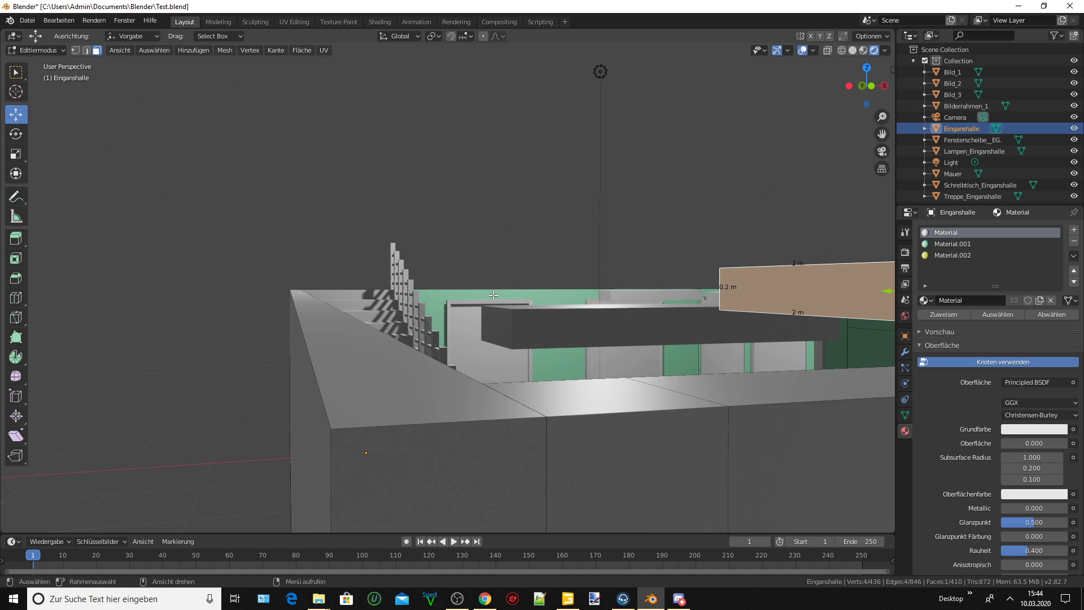
Move the slab's end face -1.953 m along X.
{"action": "key", "text": "g"}
{"action": "key", "text": "x"}
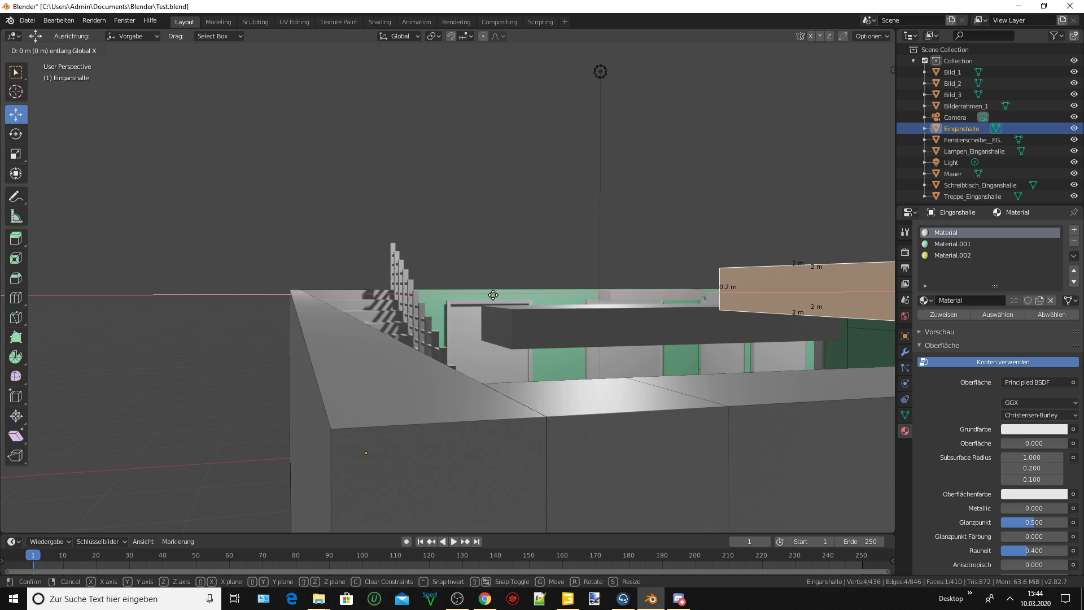
{"action": "type", "text": "2"}
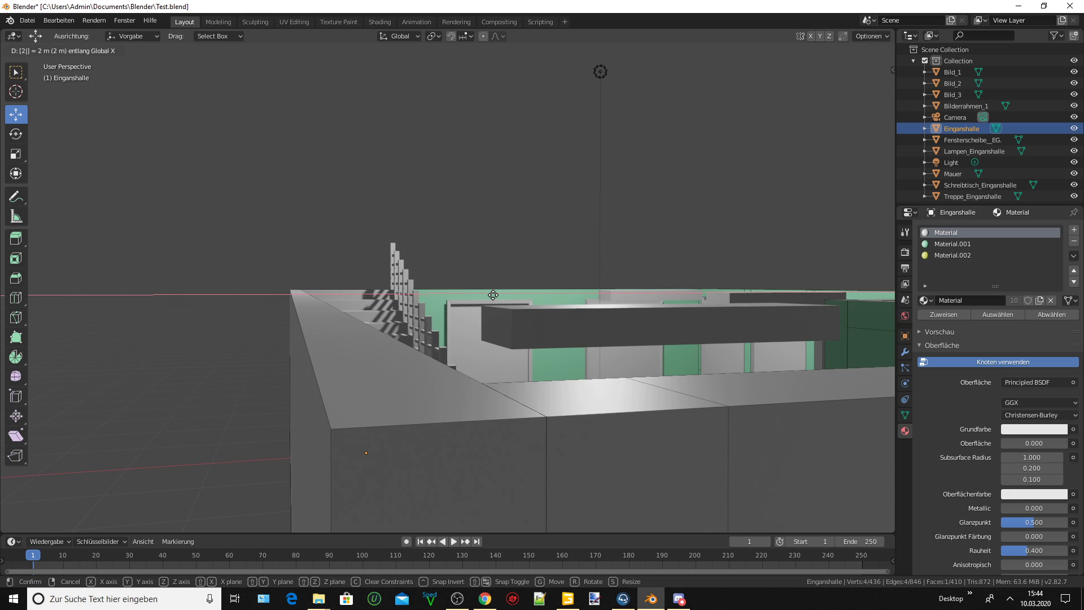
{"action": "key", "text": "BackSpace"}
{"action": "type", "text": "-2"}
{"action": "key", "text": "BackSpace"}
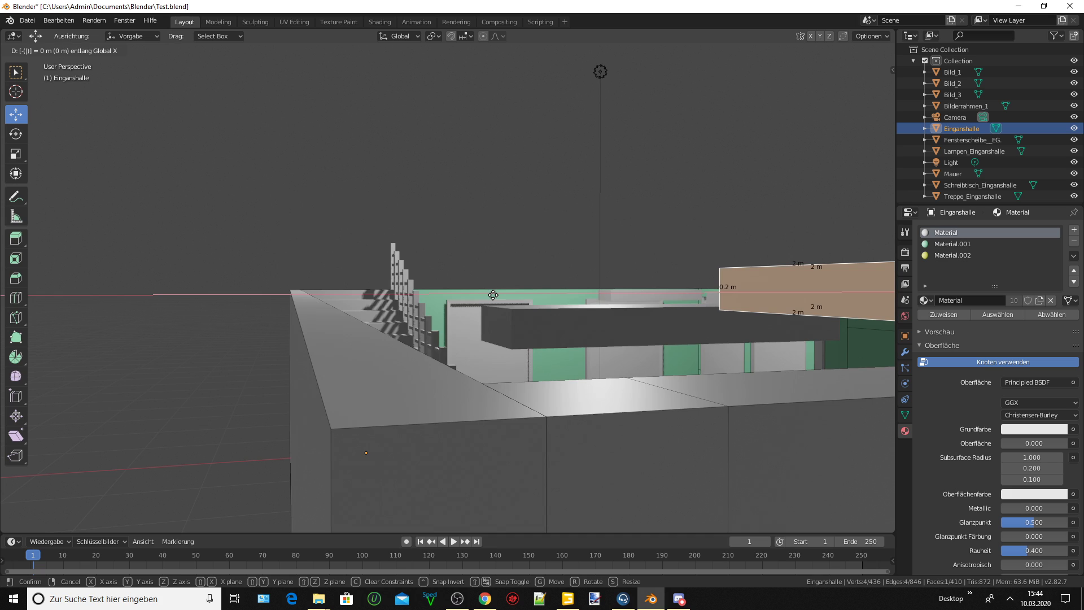
{"action": "type", "text": "1."}
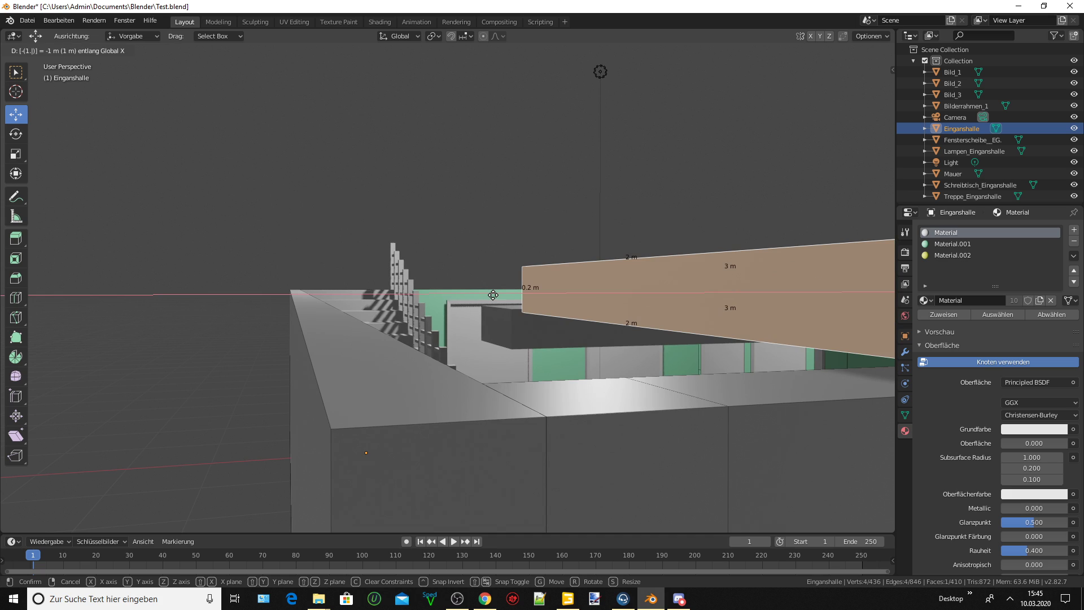
{"action": "type", "text": "8"}
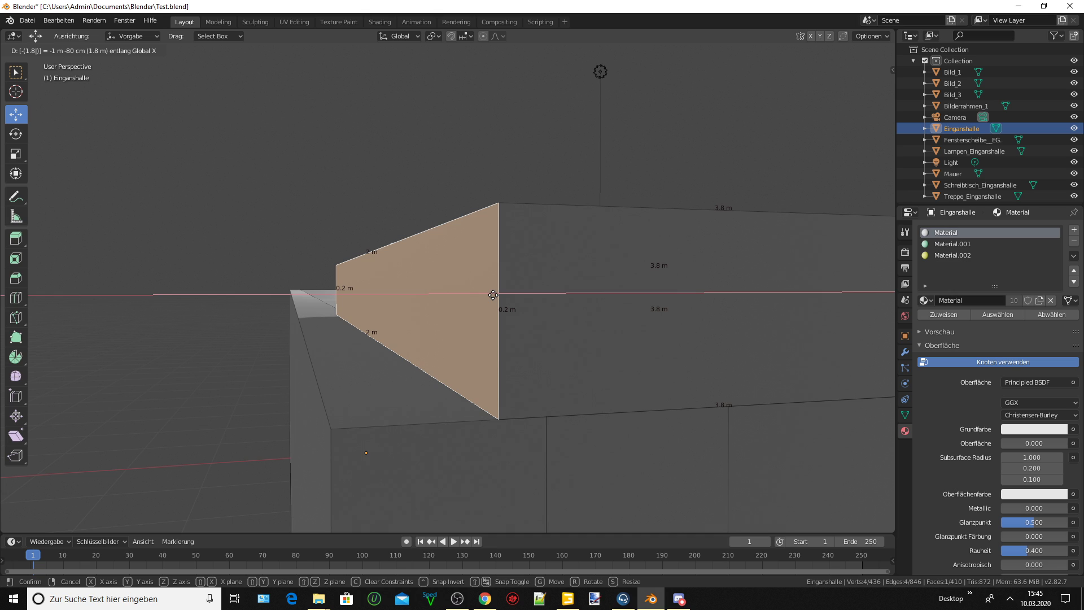
{"action": "key", "text": "BackSpace"}
{"action": "type", "text": "5"}
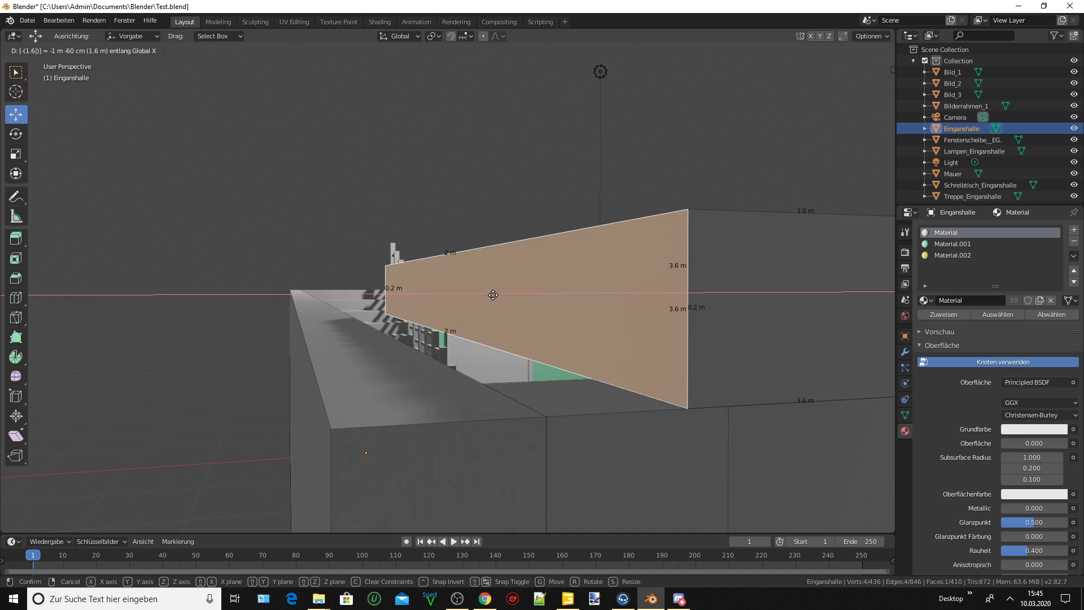
{"action": "key", "text": "BackSpace"}
{"action": "type", "text": "9"}
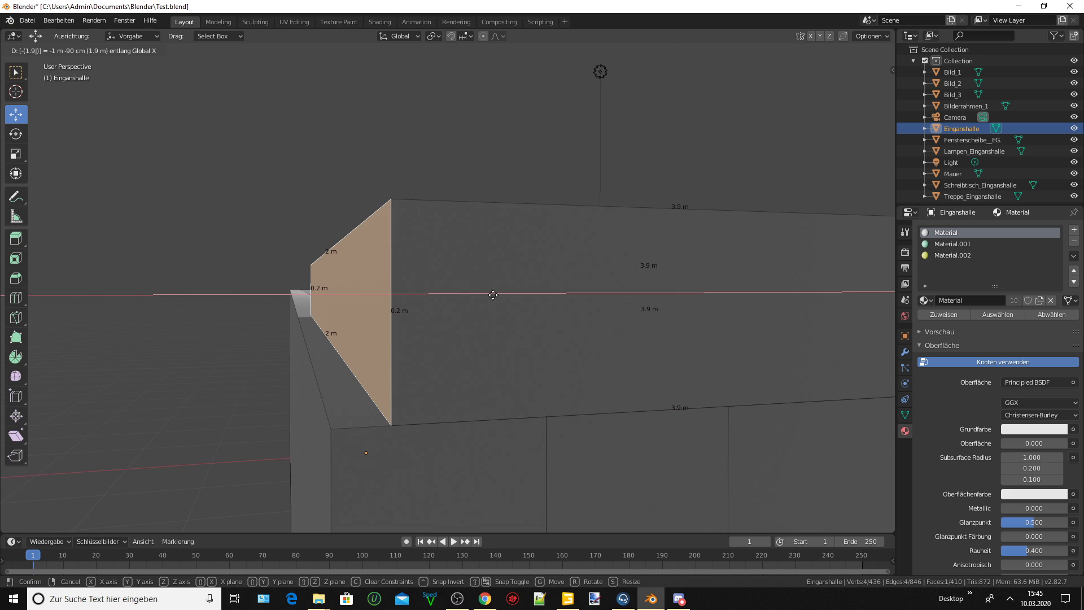
{"action": "type", "text": "6"}
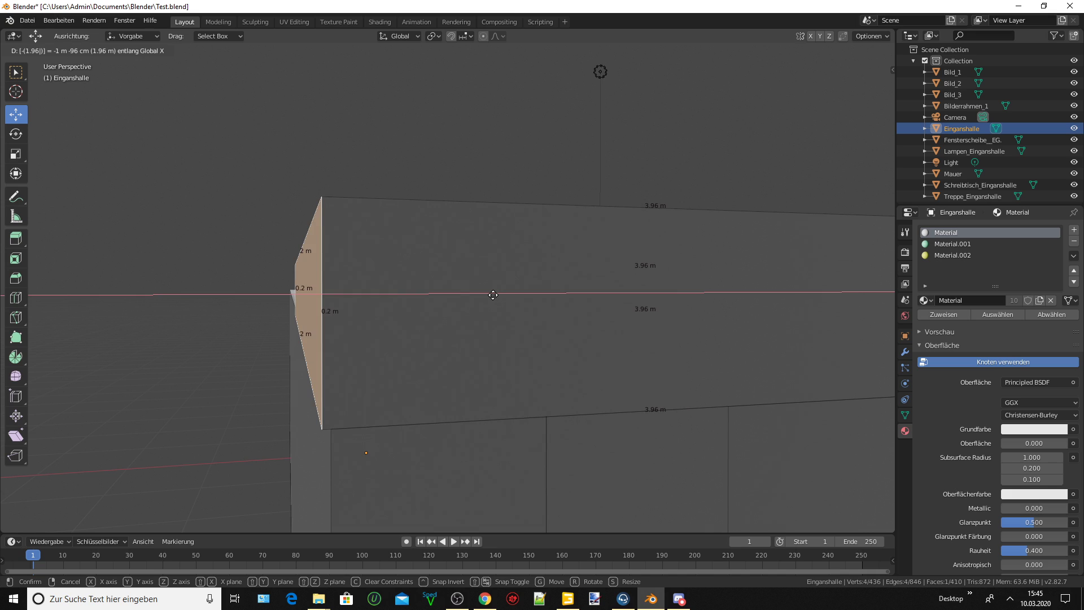
{"action": "key", "text": "BackSpace"}
{"action": "type", "text": "5"}
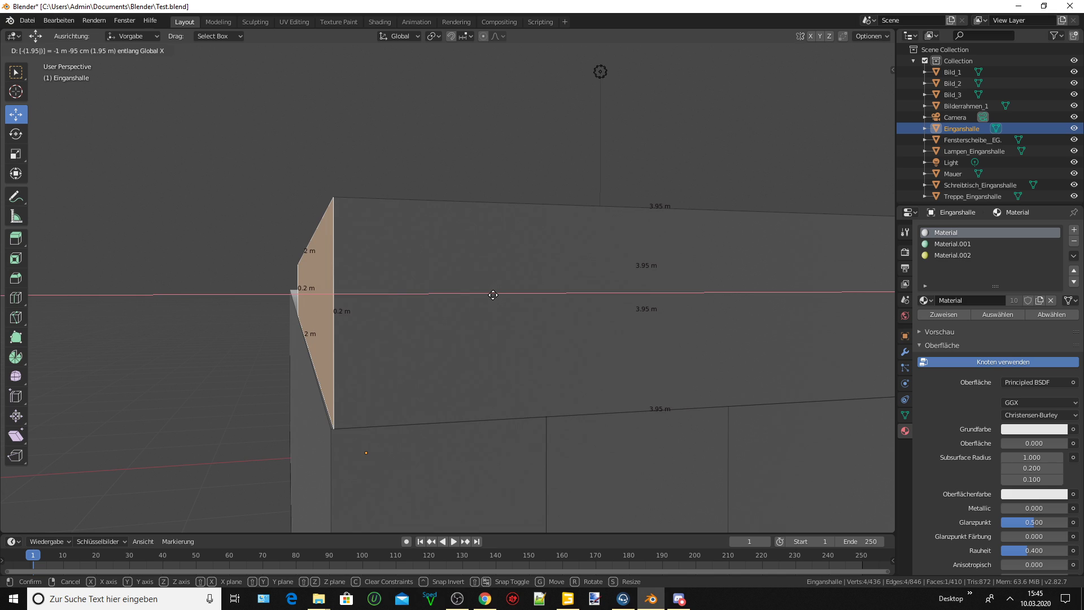
{"action": "type", "text": "2"}
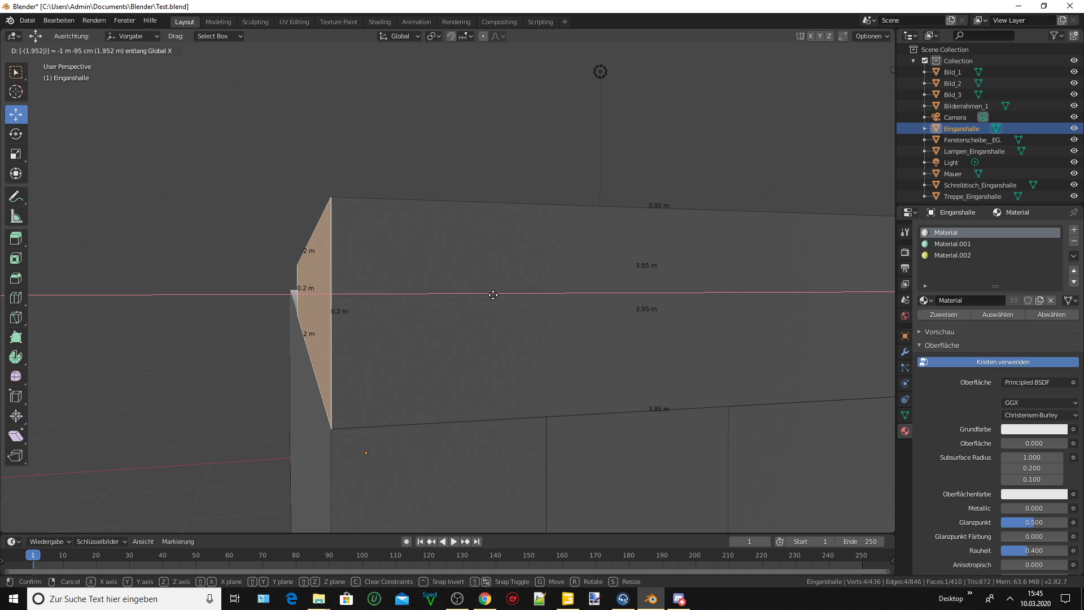
{"action": "key", "text": "BackSpace"}
{"action": "type", "text": "4"}
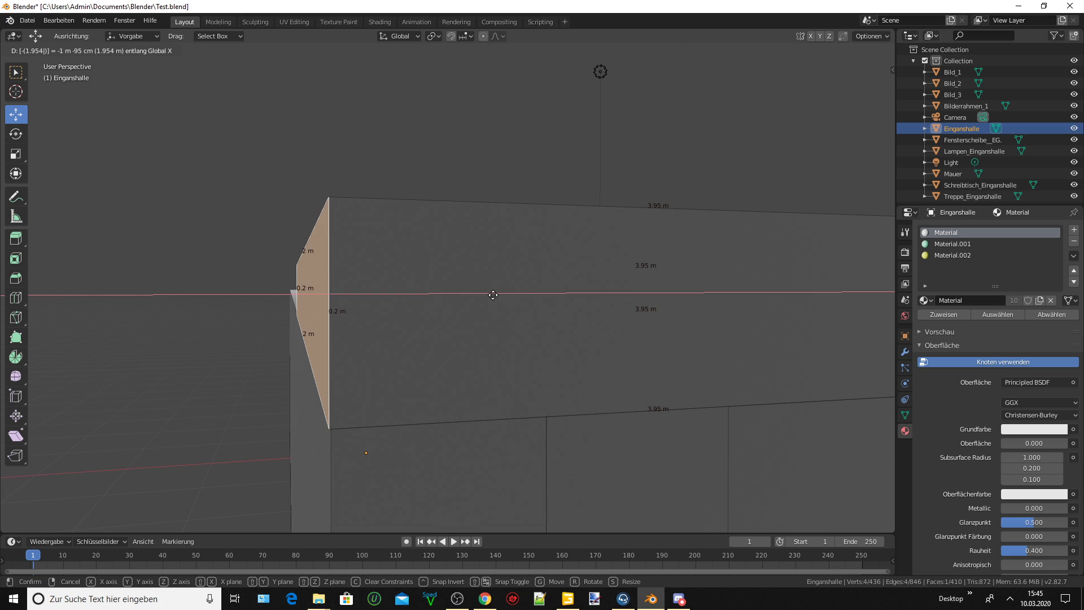
{"action": "key", "text": "BackSpace"}
{"action": "type", "text": "3"}
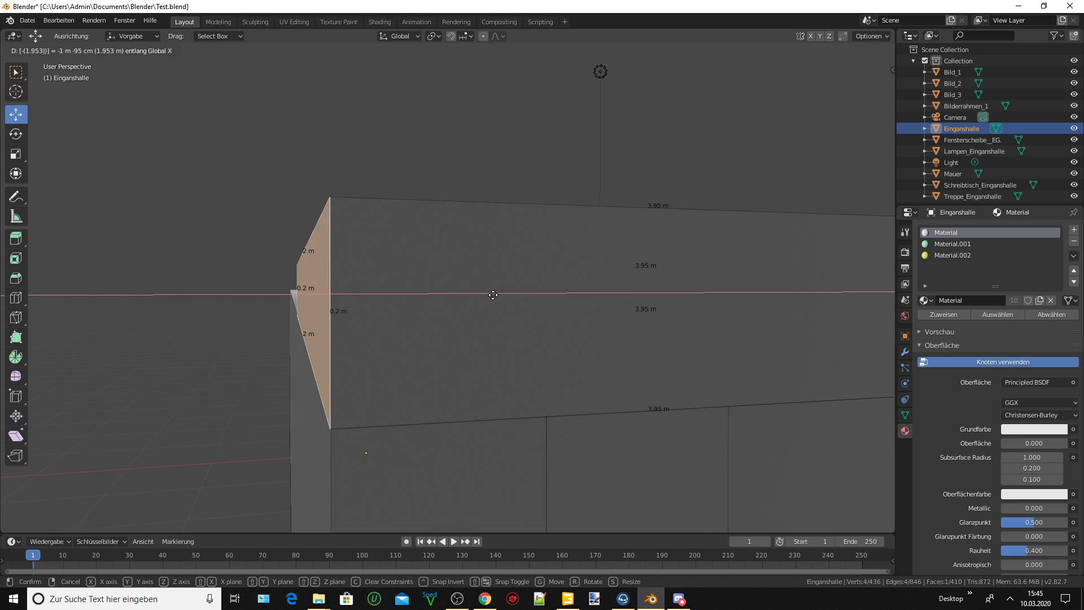
{"action": "key", "text": "Return"}
{"action": "mouse_move", "coordinate": [442, 317]}
{"action": "middle_mouse_down"}
{"action": "mouse_move", "coordinate": [303, 363]}
{"action": "mouse_move", "coordinate": [313, 410]}
{"action": "middle_mouse_up"}
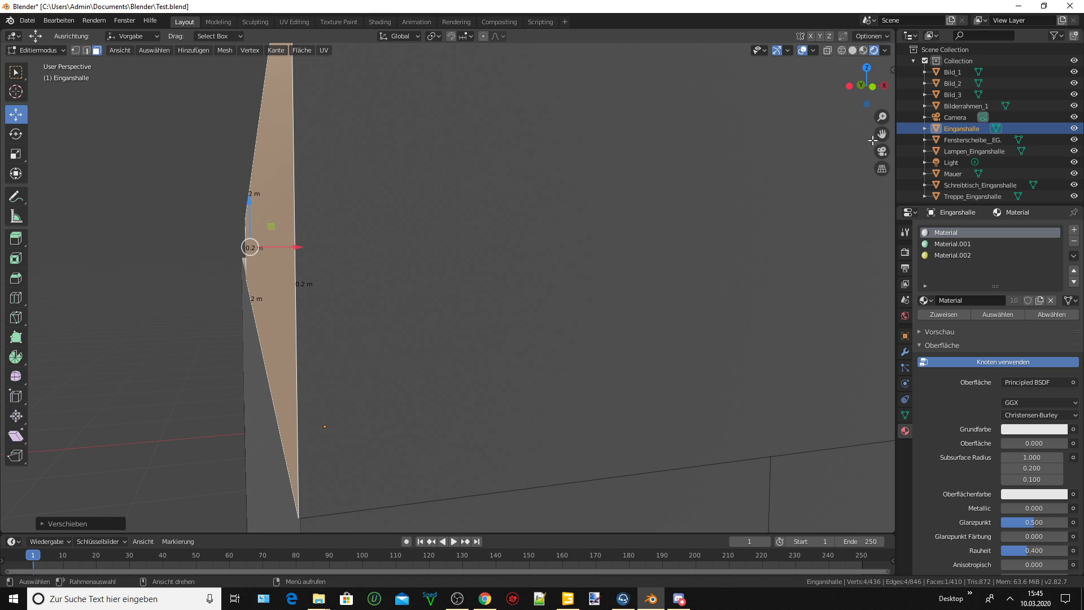
{"action": "left_click_drag", "start_coordinate": [881, 134], "coordinate": [883, 141]}
{"action": "scroll", "coordinate": [459, 244], "scroll_direction": "up", "scroll_amount": 5}
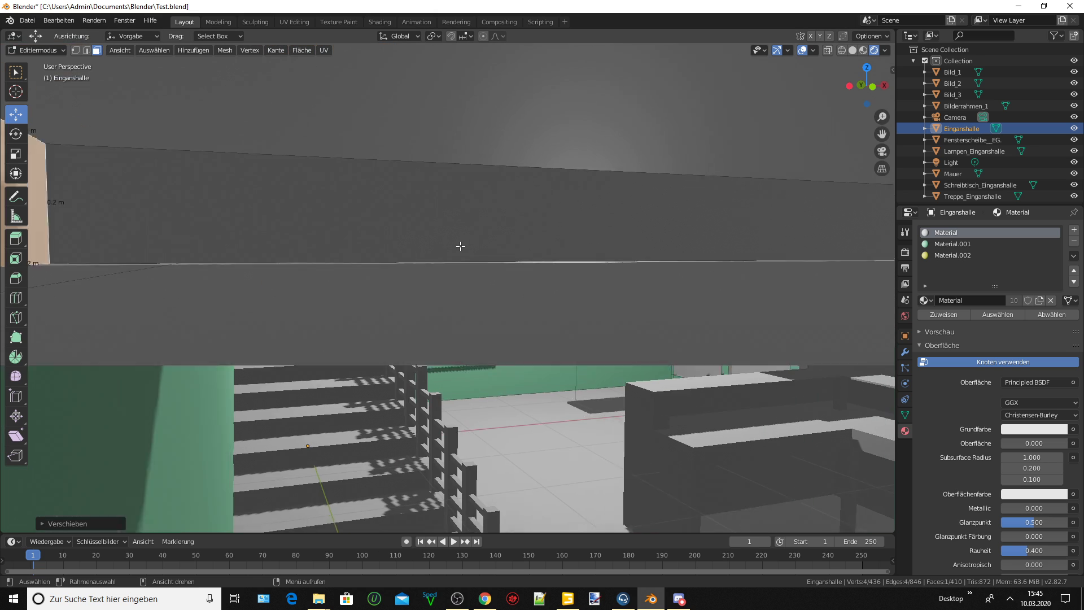
{"action": "scroll", "coordinate": [452, 249], "scroll_direction": "up", "scroll_amount": 2}
{"action": "scroll", "coordinate": [395, 253], "scroll_direction": "up", "scroll_amount": 2}
{"action": "scroll", "coordinate": [377, 253], "scroll_direction": "up", "scroll_amount": 2}
{"action": "scroll", "coordinate": [382, 249], "scroll_direction": "up", "scroll_amount": 2}
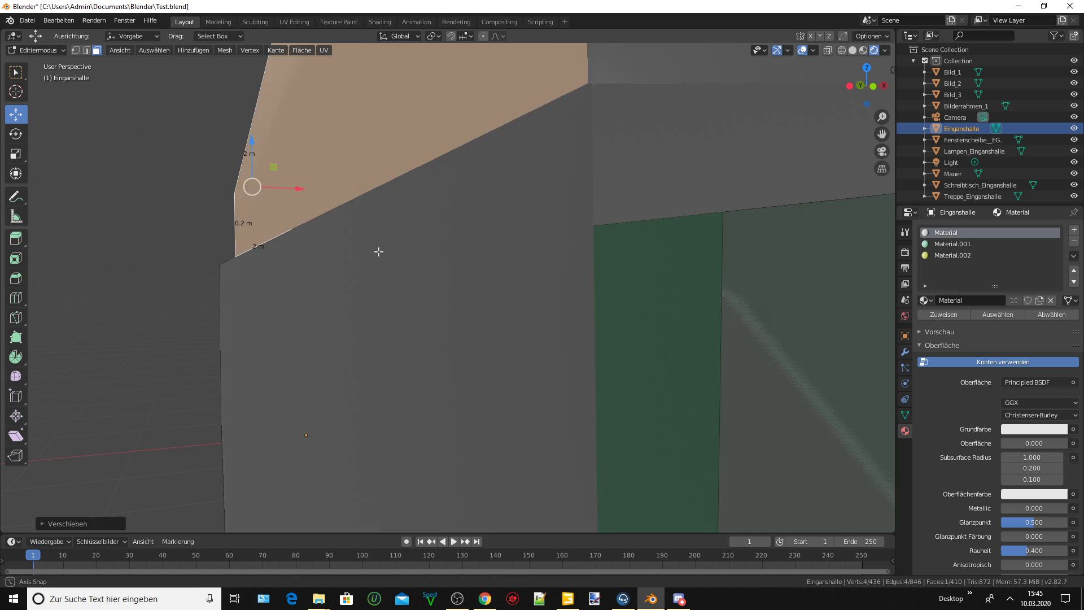
{"action": "scroll", "coordinate": [378, 250], "scroll_direction": "up", "scroll_amount": 2}
{"action": "scroll", "coordinate": [378, 250], "scroll_direction": "up", "scroll_amount": 2}
{"action": "scroll", "coordinate": [378, 250], "scroll_direction": "up", "scroll_amount": 1}
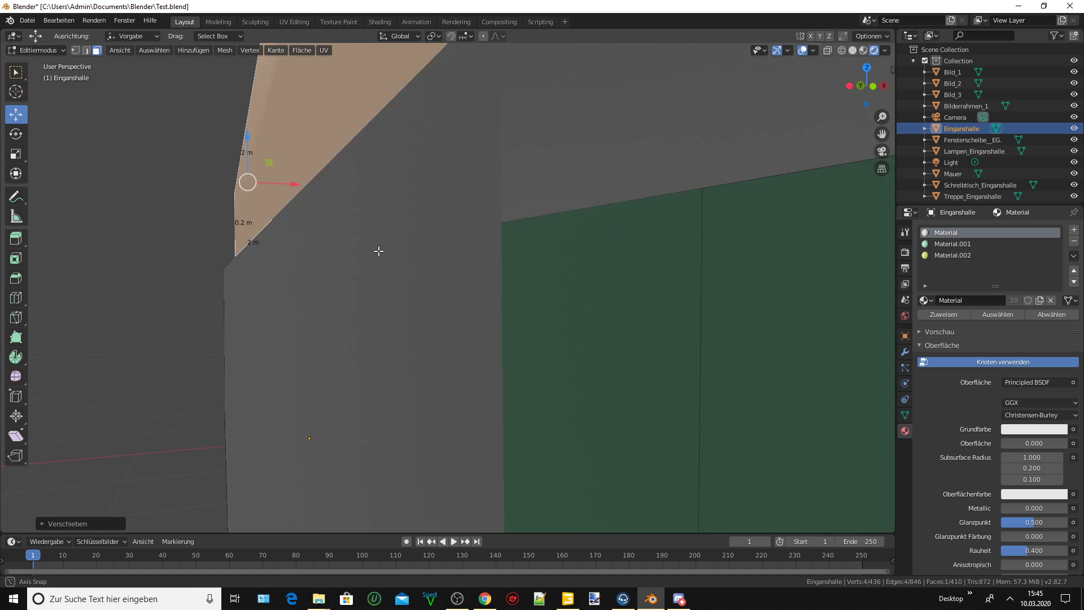
{"action": "scroll", "coordinate": [378, 251], "scroll_direction": "up", "scroll_amount": 2}
{"action": "scroll", "coordinate": [378, 253], "scroll_direction": "up", "scroll_amount": 1}
{"action": "scroll", "coordinate": [377, 254], "scroll_direction": "up", "scroll_amount": 1}
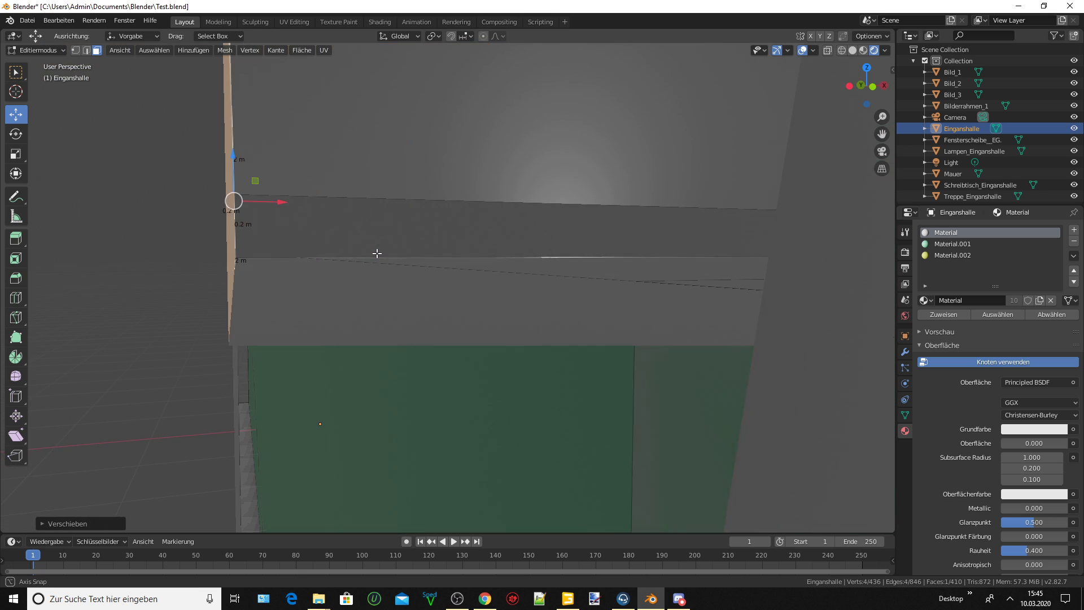
{"action": "scroll", "coordinate": [377, 253], "scroll_direction": "up", "scroll_amount": 1}
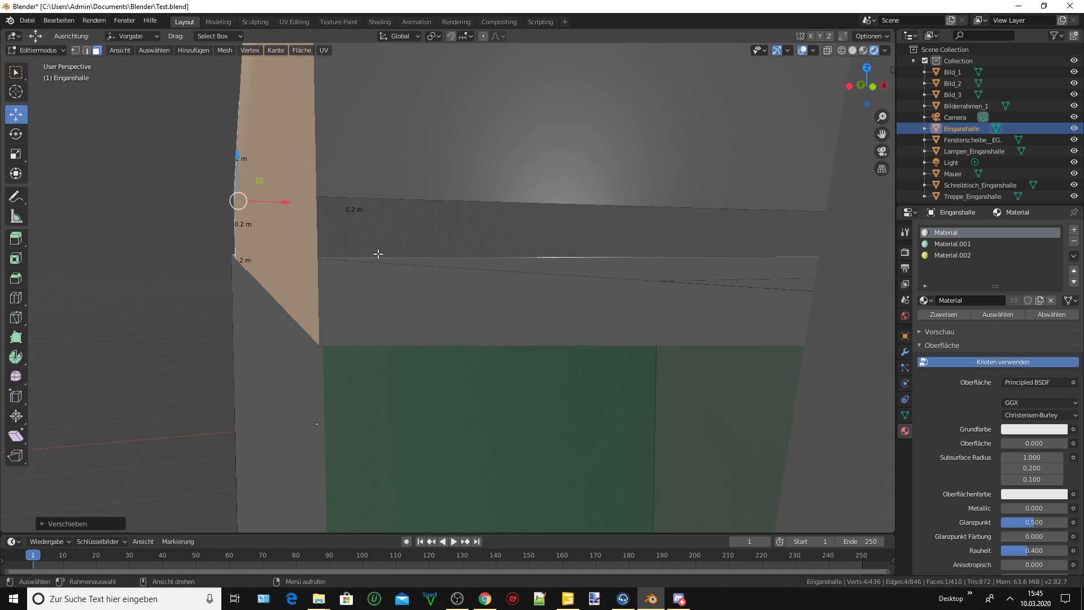
{"action": "scroll", "coordinate": [373, 265], "scroll_direction": "up", "scroll_amount": 1}
{"action": "scroll", "coordinate": [356, 273], "scroll_direction": "up", "scroll_amount": 1}
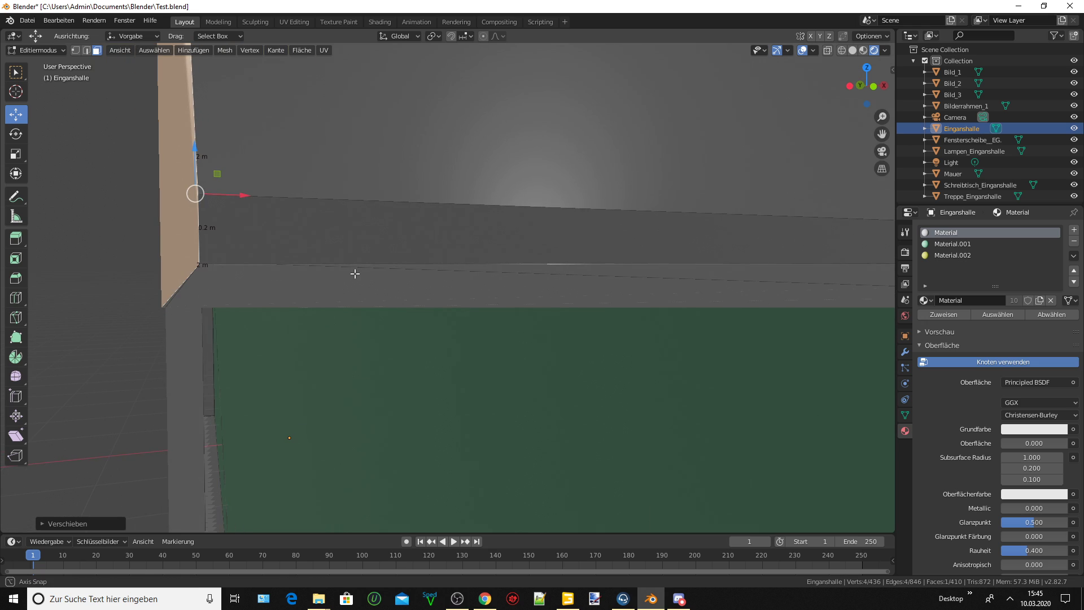
{"action": "scroll", "coordinate": [355, 273], "scroll_direction": "up", "scroll_amount": 1}
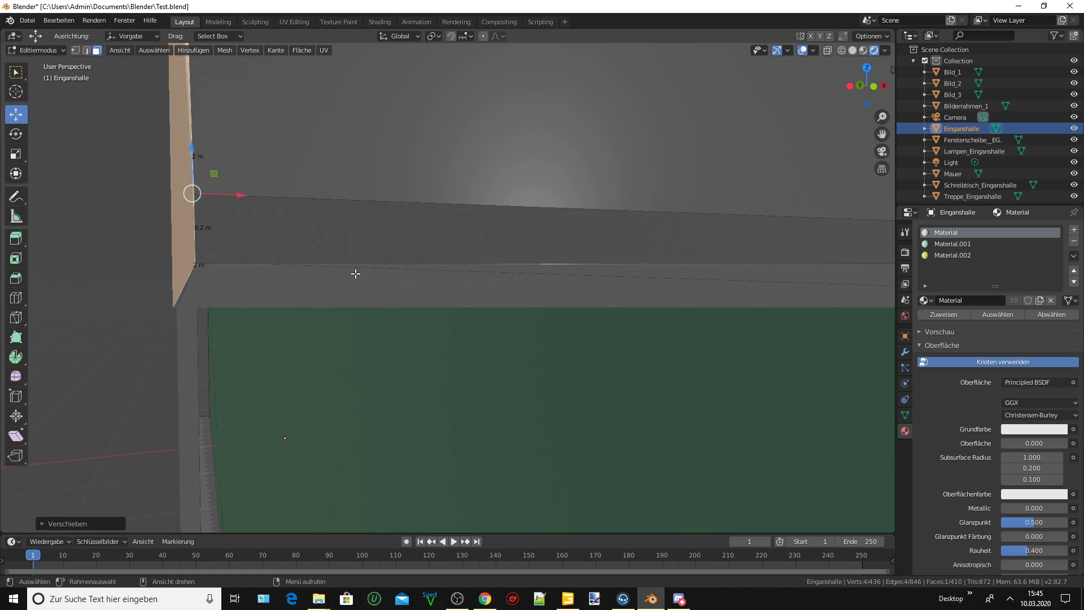
Shift the slab's end face 0.0005 m along X to sit flush with the wall.
{"action": "key", "text": "g"}
{"action": "key", "text": "x"}
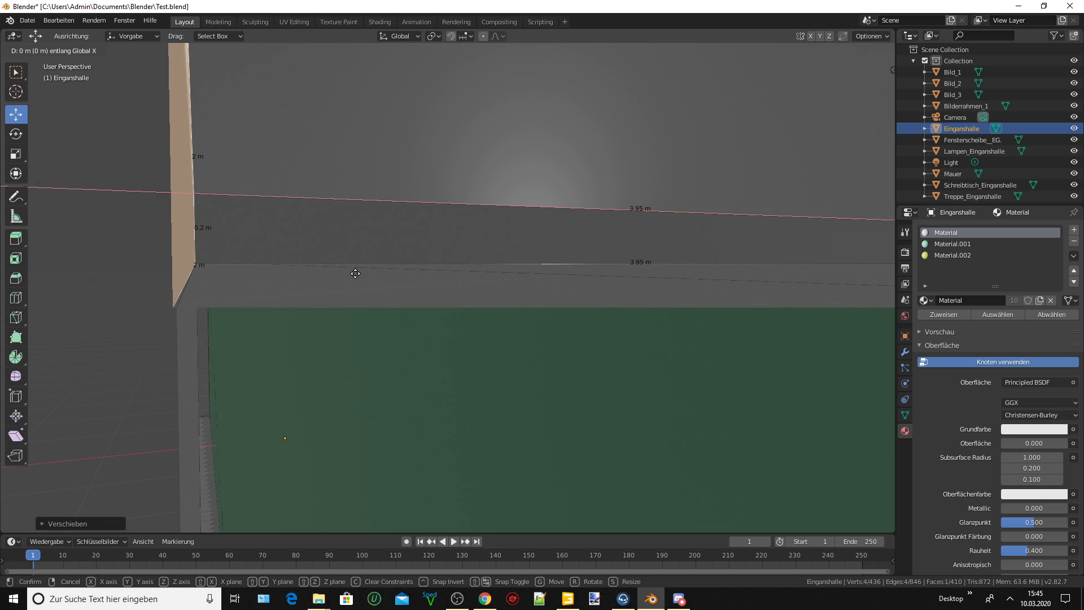
{"action": "type", "text": "0"}
{"action": "type", "text": ".001"}
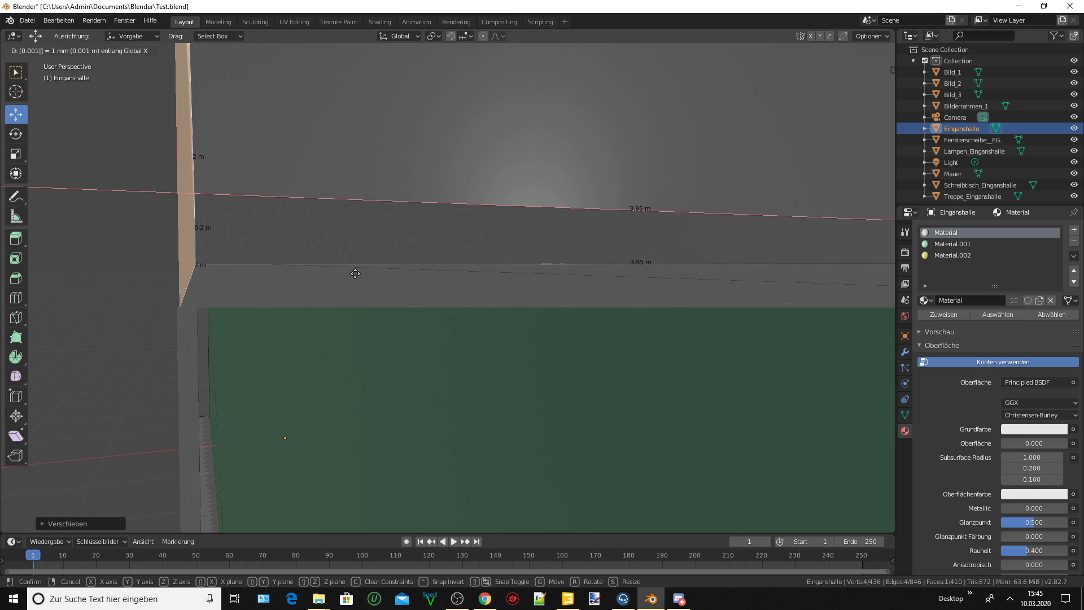
{"action": "key", "text": "BackSpace"}
{"action": "type", "text": "01"}
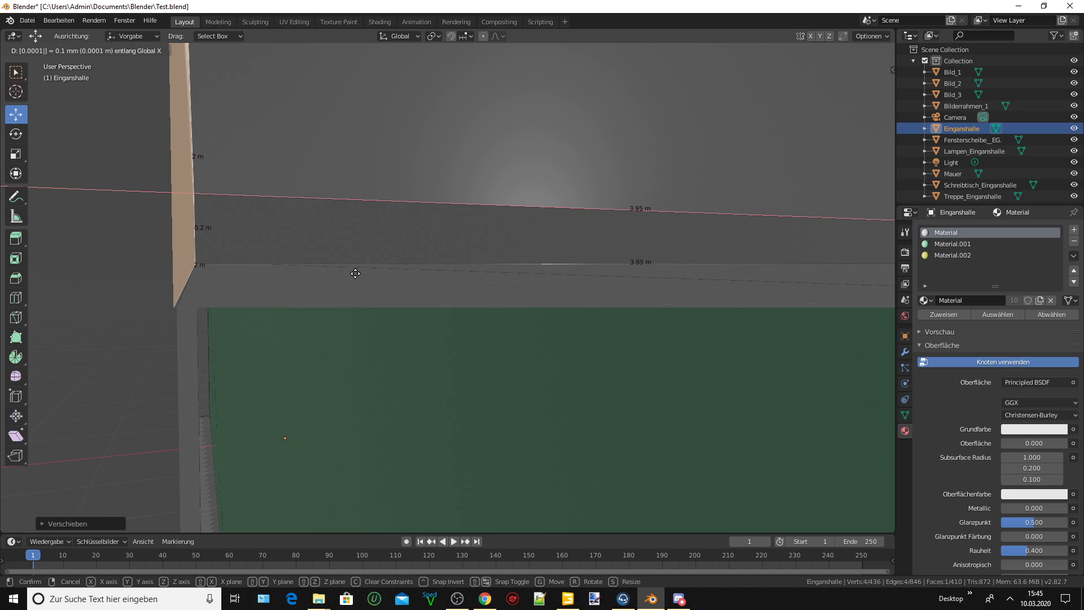
{"action": "key", "text": "BackSpace"}
{"action": "type", "text": "2"}
{"action": "key", "text": "BackSpace"}
{"action": "key", "text": "BackSpace"}
{"action": "type", "text": "2"}
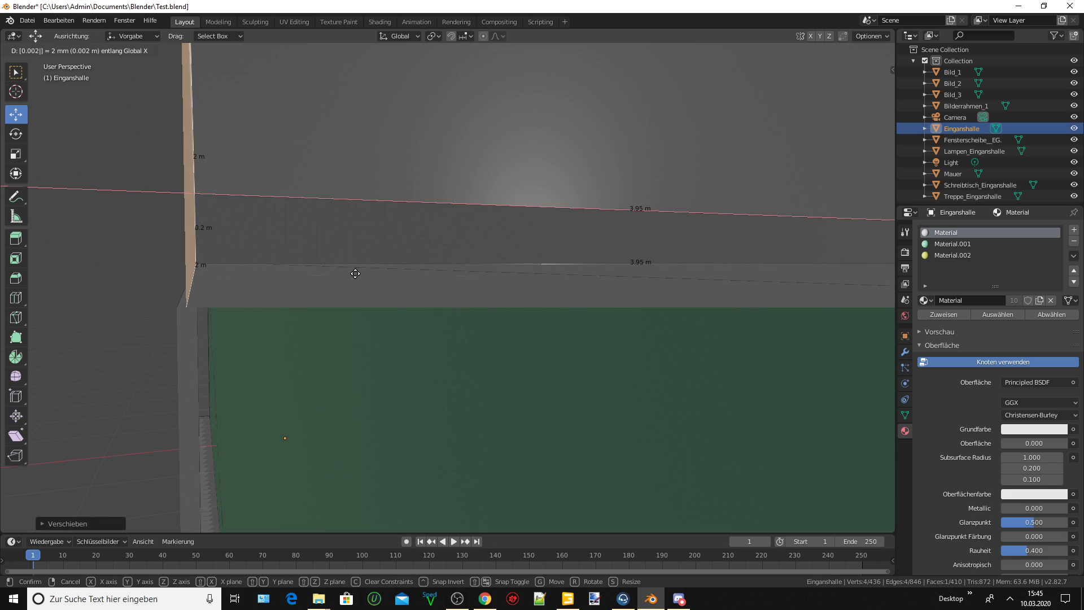
{"action": "key", "text": "BackSpace"}
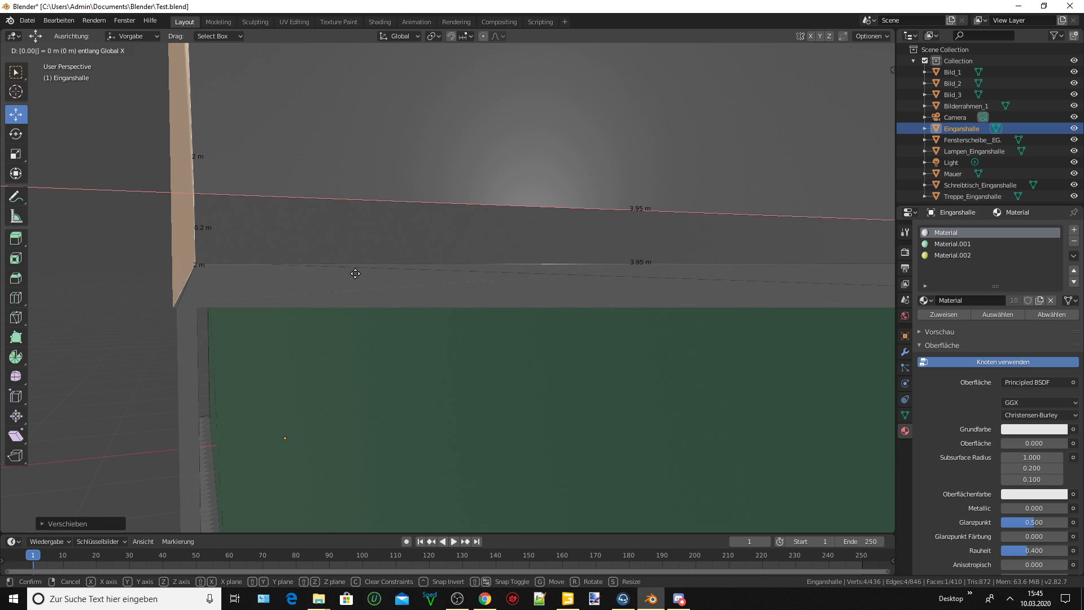
{"action": "type", "text": "01"}
{"action": "key", "text": "BackSpace"}
{"action": "type", "text": "2"}
{"action": "key", "text": "BackSpace"}
{"action": "type", "text": "3"}
{"action": "key", "text": "BackSpace"}
{"action": "type", "text": "4"}
{"action": "key", "text": "BackSpace"}
{"action": "type", "text": "5"}
{"action": "key", "text": "Return"}
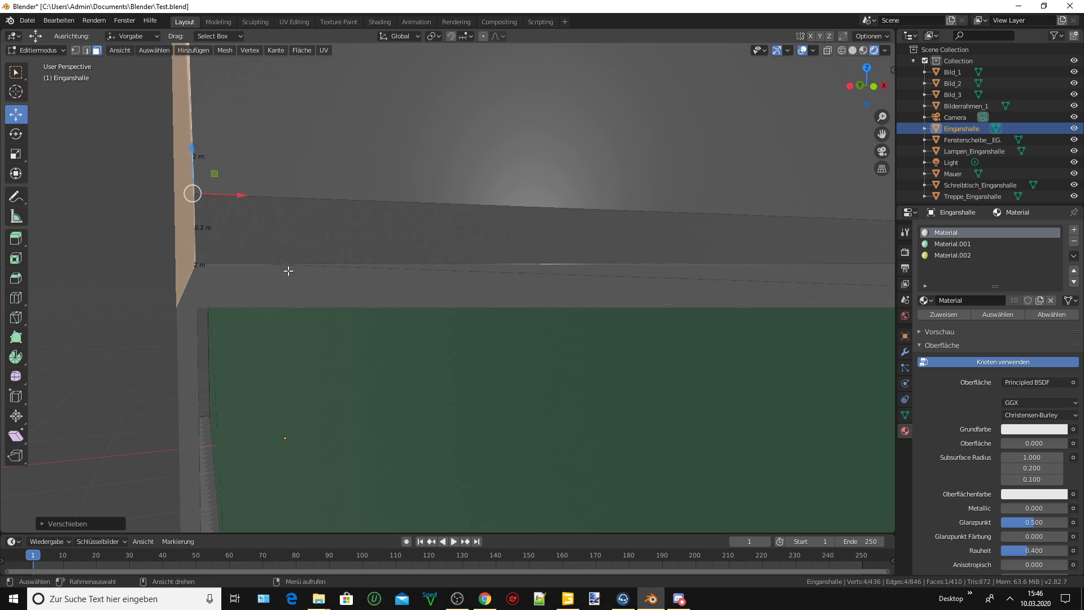
Orbit around the building and select the slab's long side face.
{"action": "scroll", "coordinate": [291, 271], "scroll_direction": "up", "scroll_amount": 3}
{"action": "mouse_move", "coordinate": [290, 271]}
{"action": "middle_mouse_down"}
{"action": "mouse_move", "coordinate": [288, 292]}
{"action": "mouse_move", "coordinate": [269, 288]}
{"action": "mouse_move", "coordinate": [286, 269]}
{"action": "mouse_move", "coordinate": [322, 310]}
{"action": "mouse_move", "coordinate": [290, 312]}
{"action": "mouse_move", "coordinate": [271, 296]}
{"action": "mouse_move", "coordinate": [390, 286]}
{"action": "mouse_move", "coordinate": [561, 210]}
{"action": "middle_mouse_up"}
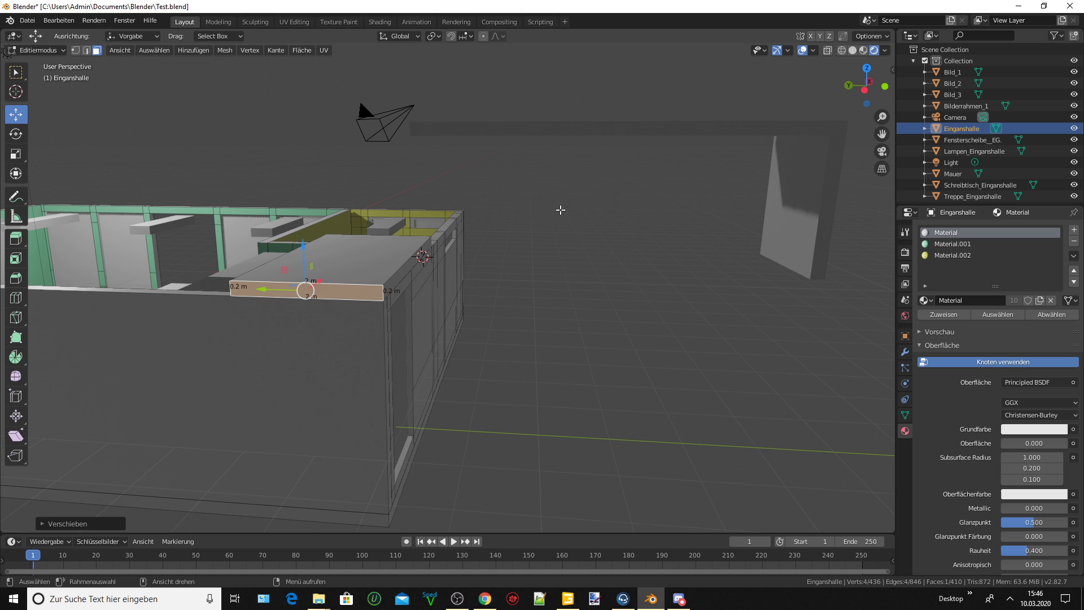
{"action": "mouse_move", "coordinate": [429, 237]}
{"action": "middle_mouse_down"}
{"action": "mouse_move", "coordinate": [399, 210]}
{"action": "mouse_move", "coordinate": [474, 236]}
{"action": "middle_mouse_up"}
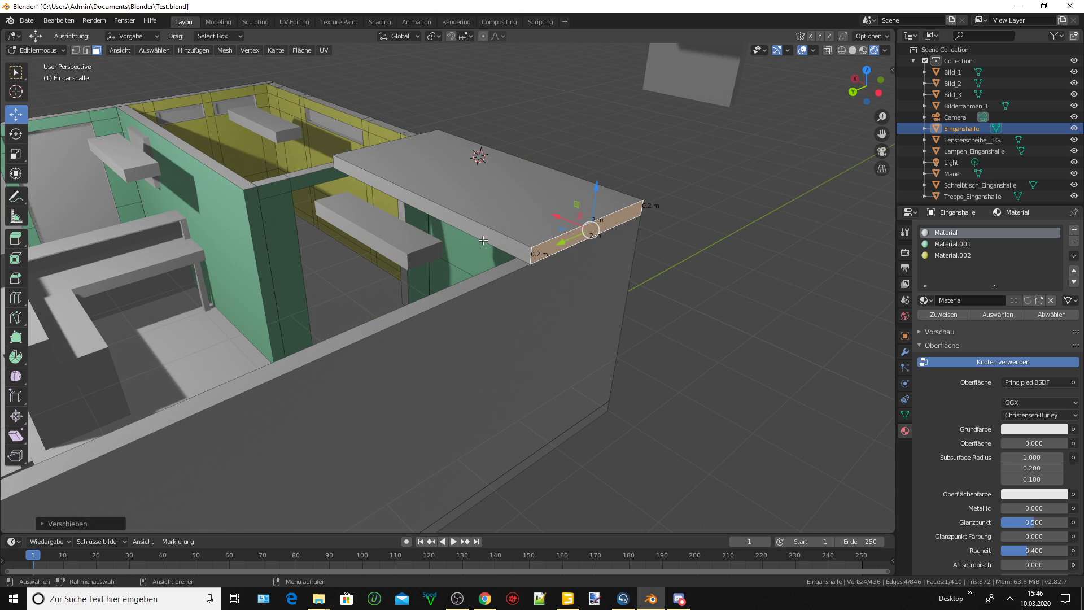
{"action": "left_click", "coordinate": [490, 240]}
{"action": "mouse_move", "coordinate": [576, 266]}
{"action": "middle_mouse_down"}
{"action": "mouse_move", "coordinate": [388, 240]}
{"action": "mouse_move", "coordinate": [530, 268]}
{"action": "mouse_move", "coordinate": [537, 254]}
{"action": "middle_mouse_up"}
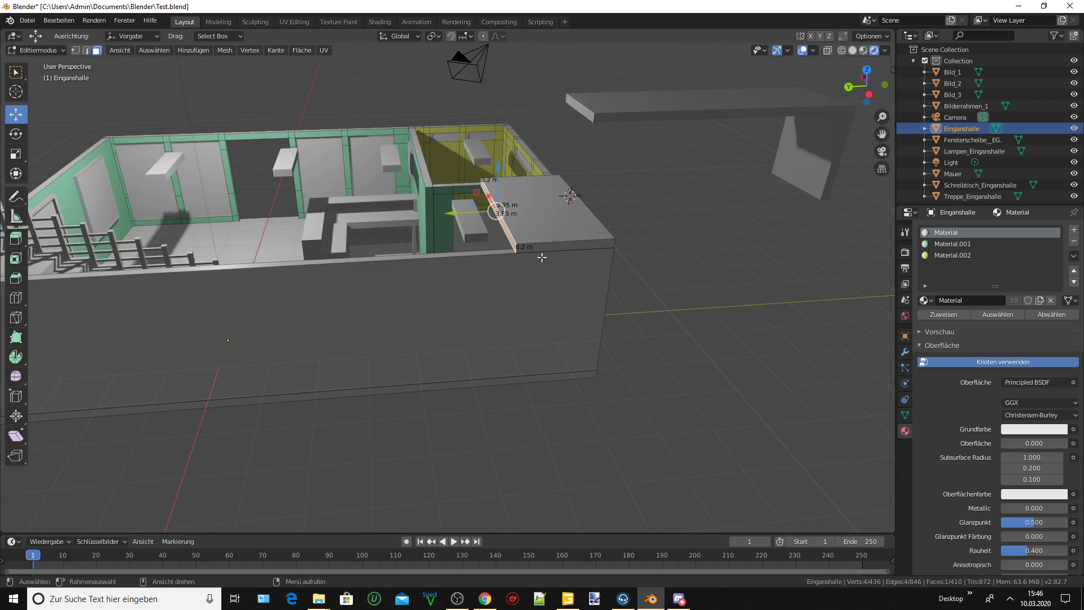
{"action": "middle_click_drag", "start_coordinate": [886, 134], "coordinate": [622, 221]}
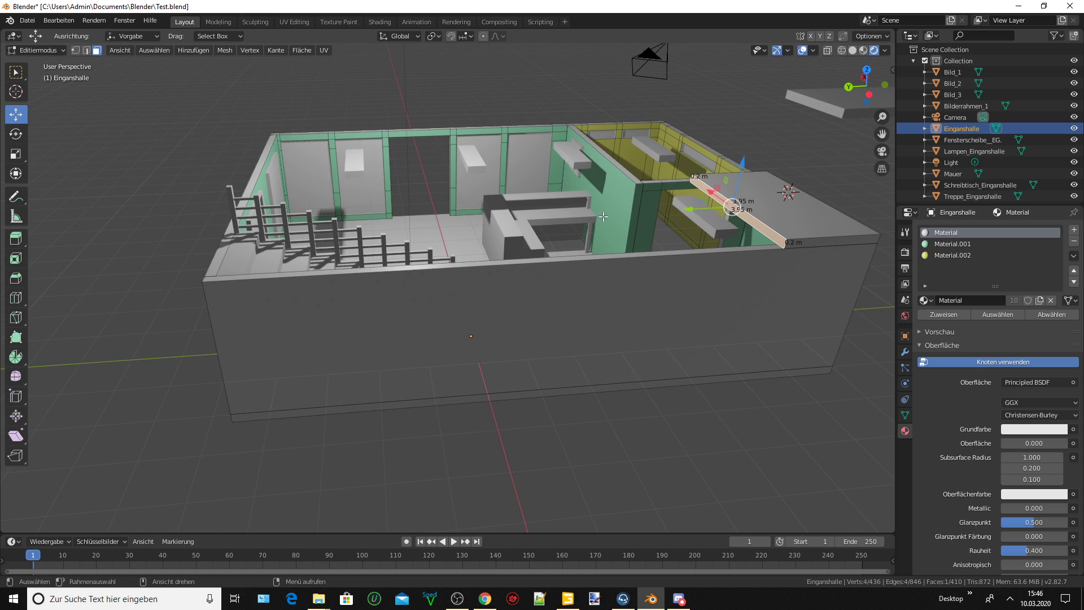
Move the slab's side face along Global Y, setting the distance to 11 m.
{"action": "key", "text": "g"}
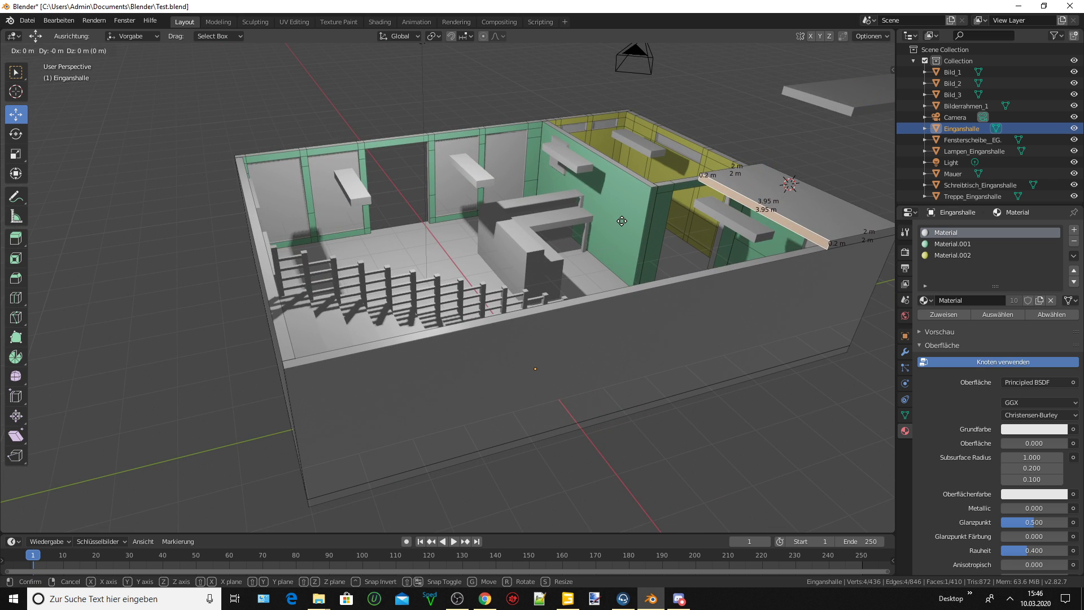
{"action": "key", "text": "y"}
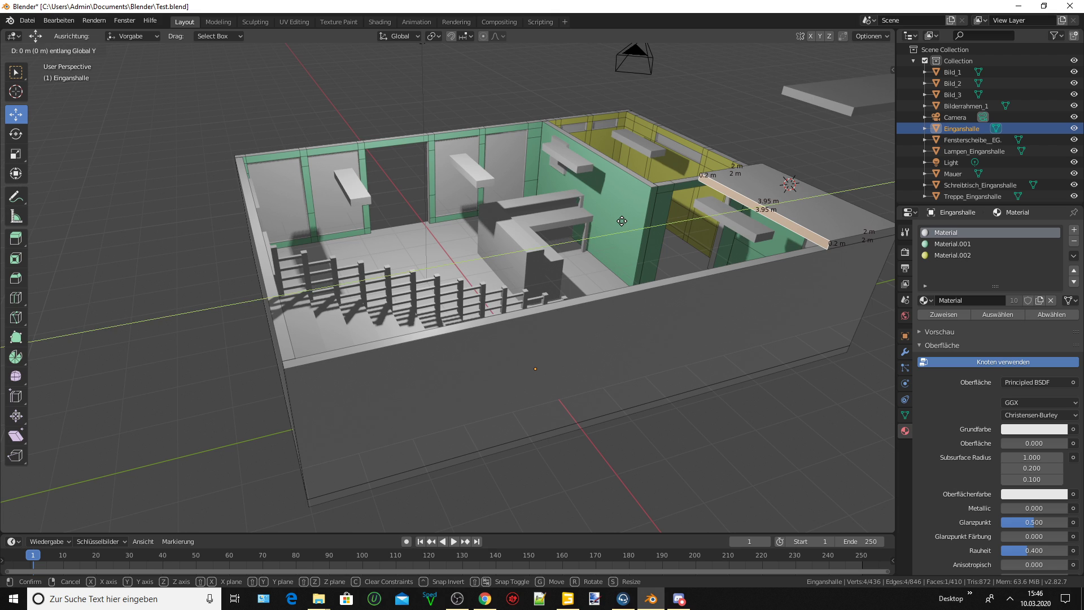
{"action": "type", "text": "6"}
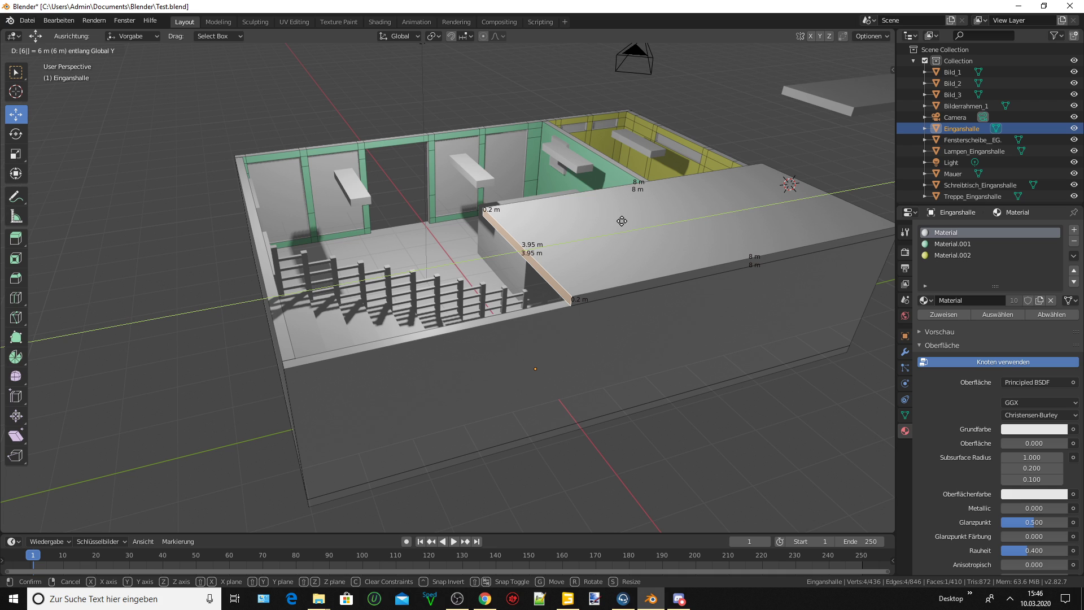
{"action": "key", "text": "BackSpace"}
{"action": "type", "text": "6"}
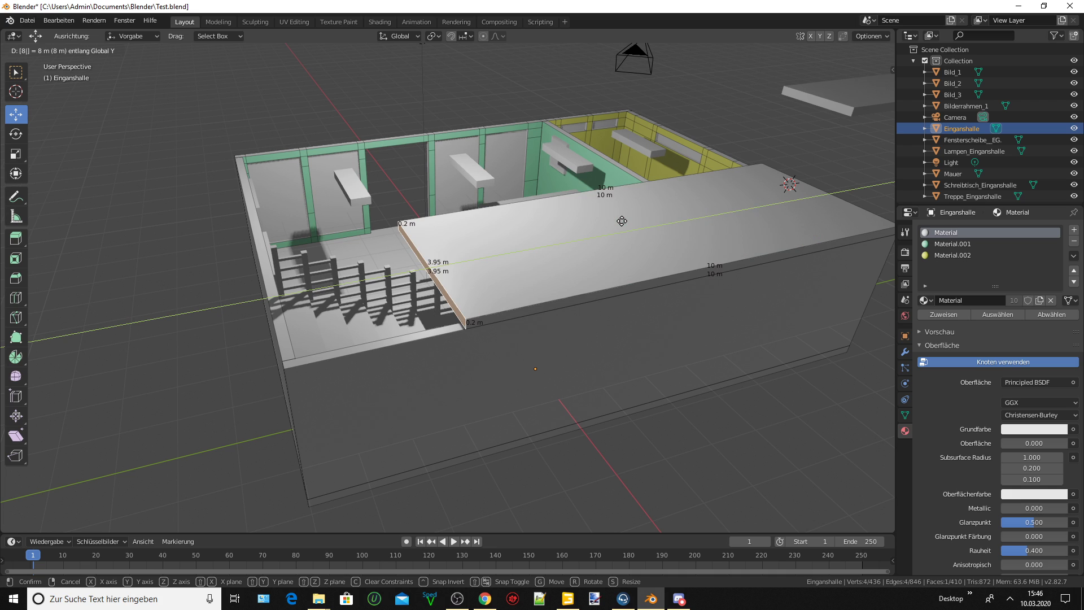
{"action": "key", "text": "BackSpace"}
{"action": "type", "text": "6"}
{"action": "key", "text": "BackSpace"}
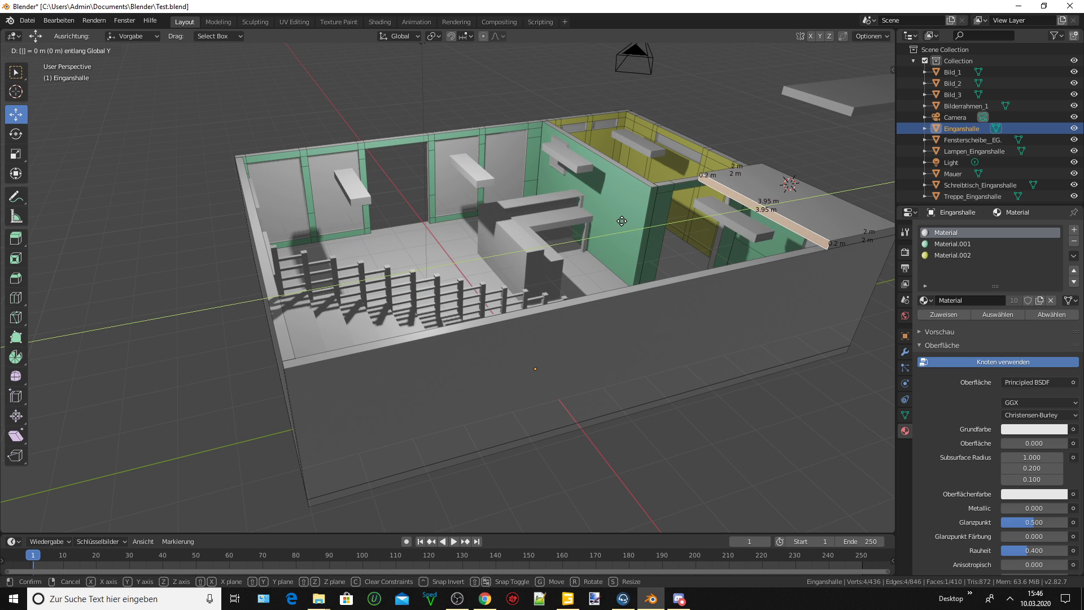
{"action": "type", "text": "12"}
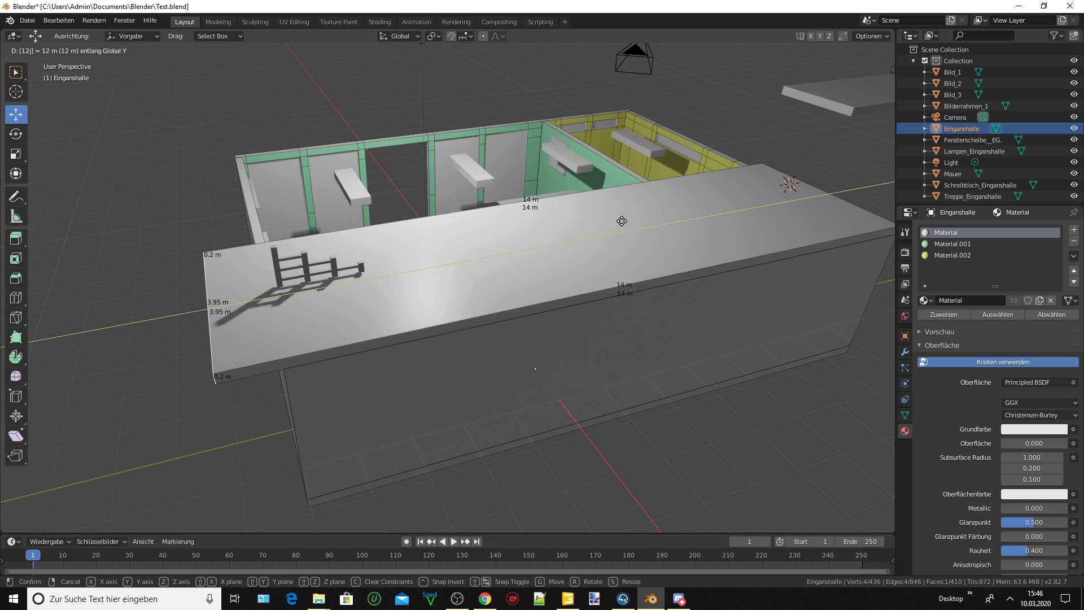
{"action": "key", "text": "BackSpace"}
{"action": "type", "text": "1"}
Confirm the 11 m Y stretch and orbit to the slab's inner face above the green room.
{"action": "key", "text": "Return"}
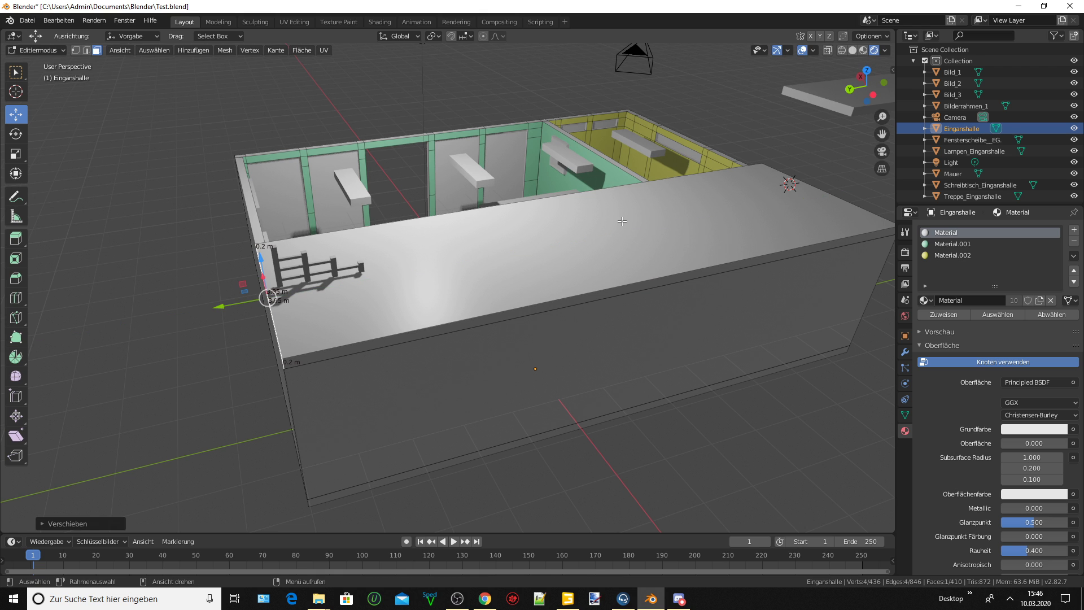
{"action": "mouse_move", "coordinate": [340, 278]}
{"action": "middle_mouse_down"}
{"action": "mouse_move", "coordinate": [326, 232]}
{"action": "mouse_move", "coordinate": [361, 248]}
{"action": "mouse_move", "coordinate": [424, 234]}
{"action": "mouse_move", "coordinate": [433, 273]}
{"action": "mouse_move", "coordinate": [388, 217]}
{"action": "mouse_move", "coordinate": [443, 203]}
{"action": "mouse_move", "coordinate": [516, 219]}
{"action": "mouse_move", "coordinate": [503, 266]}
{"action": "mouse_move", "coordinate": [462, 256]}
{"action": "mouse_move", "coordinate": [448, 278]}
{"action": "mouse_move", "coordinate": [320, 267]}
{"action": "mouse_move", "coordinate": [323, 291]}
{"action": "middle_mouse_up"}
{"action": "scroll", "coordinate": [361, 248], "scroll_direction": "up", "scroll_amount": 2}
{"action": "scroll", "coordinate": [361, 251], "scroll_direction": "up", "scroll_amount": 2}
{"action": "scroll", "coordinate": [356, 255], "scroll_direction": "up", "scroll_amount": 2}
{"action": "mouse_move", "coordinate": [401, 277]}
{"action": "middle_mouse_down"}
{"action": "mouse_move", "coordinate": [458, 238]}
{"action": "mouse_move", "coordinate": [358, 244]}
{"action": "middle_mouse_up"}
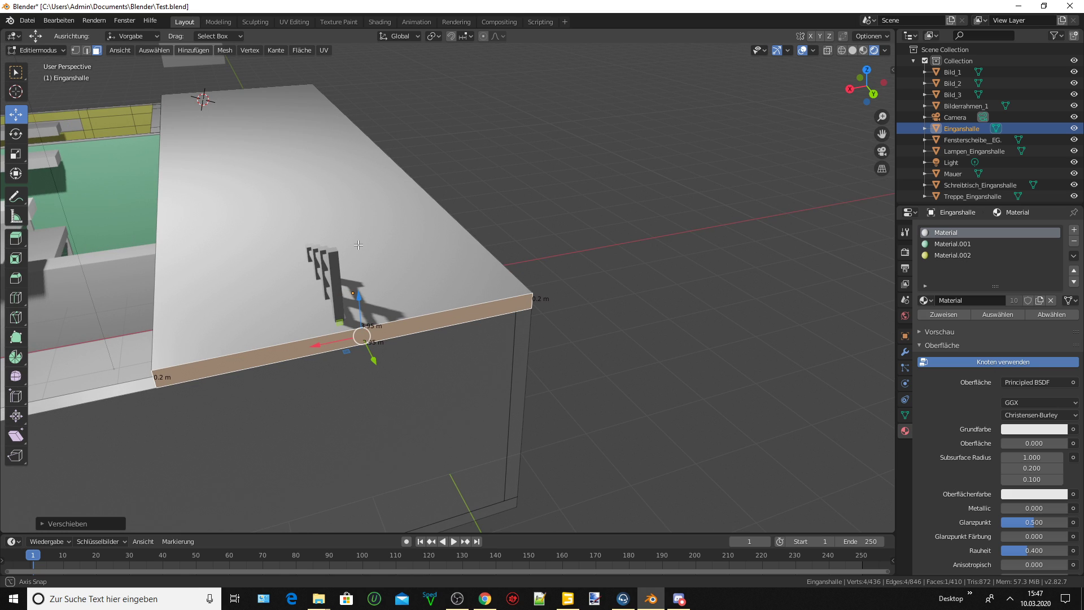
{"action": "middle_click_drag", "start_coordinate": [358, 244], "coordinate": [358, 248]}
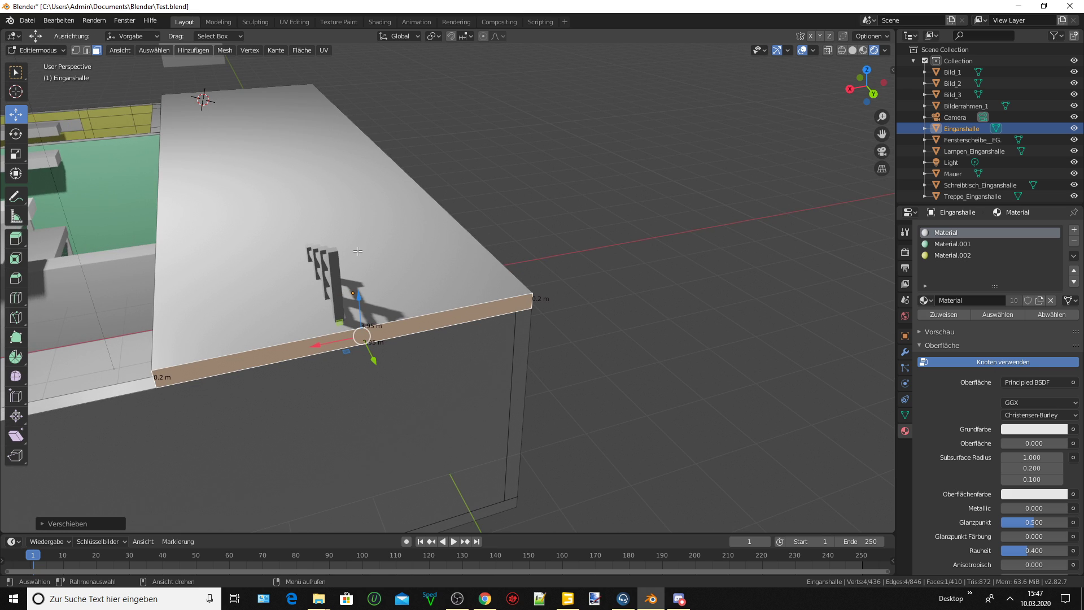
{"action": "scroll", "coordinate": [358, 249], "scroll_direction": "down", "scroll_amount": 3}
{"action": "scroll", "coordinate": [536, 226], "scroll_direction": "down", "scroll_amount": 3}
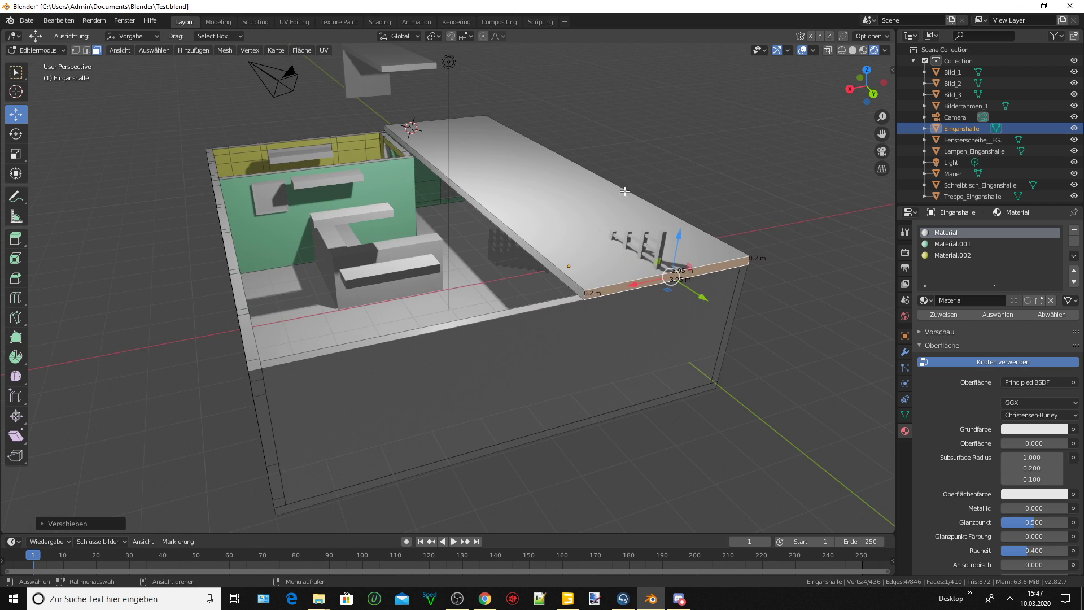
{"action": "middle_click_drag", "start_coordinate": [536, 226], "coordinate": [492, 230]}
{"action": "scroll", "coordinate": [492, 230], "scroll_direction": "up", "scroll_amount": 2}
Push the slab's inner side face 6.05 m along Global X so the slab measures 10 m.
{"action": "scroll", "coordinate": [492, 230], "scroll_direction": "up", "scroll_amount": 2}
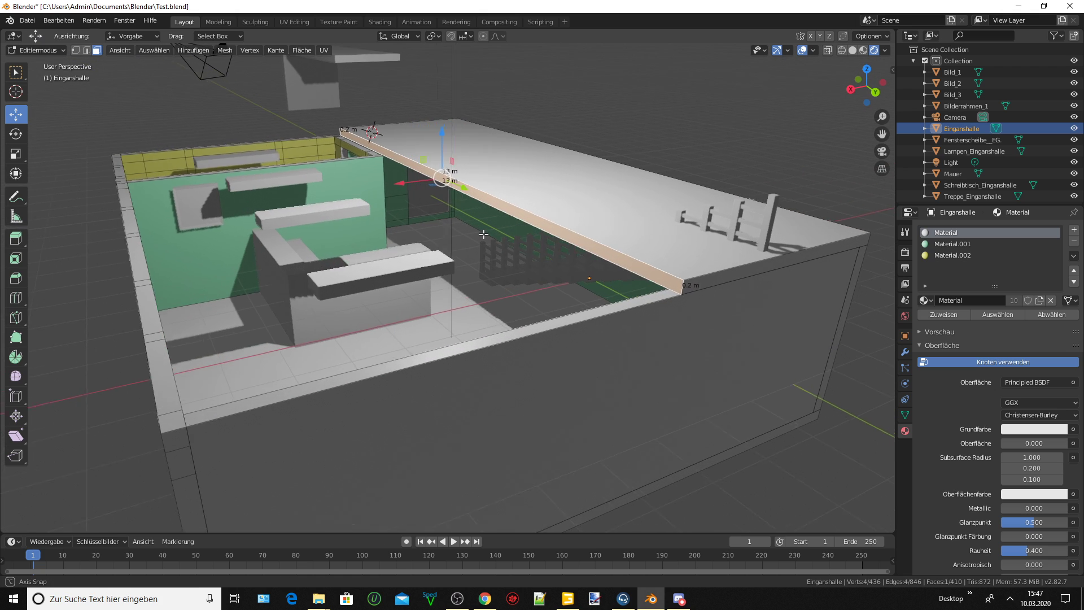
{"action": "key", "text": "g"}
{"action": "key", "text": "y"}
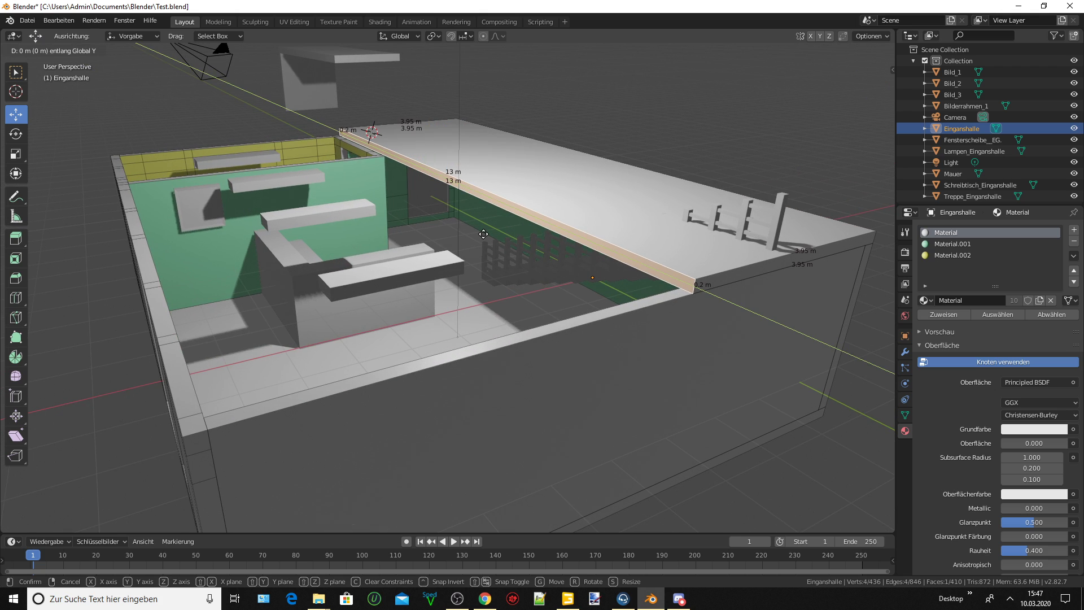
{"action": "type", "text": "x"}
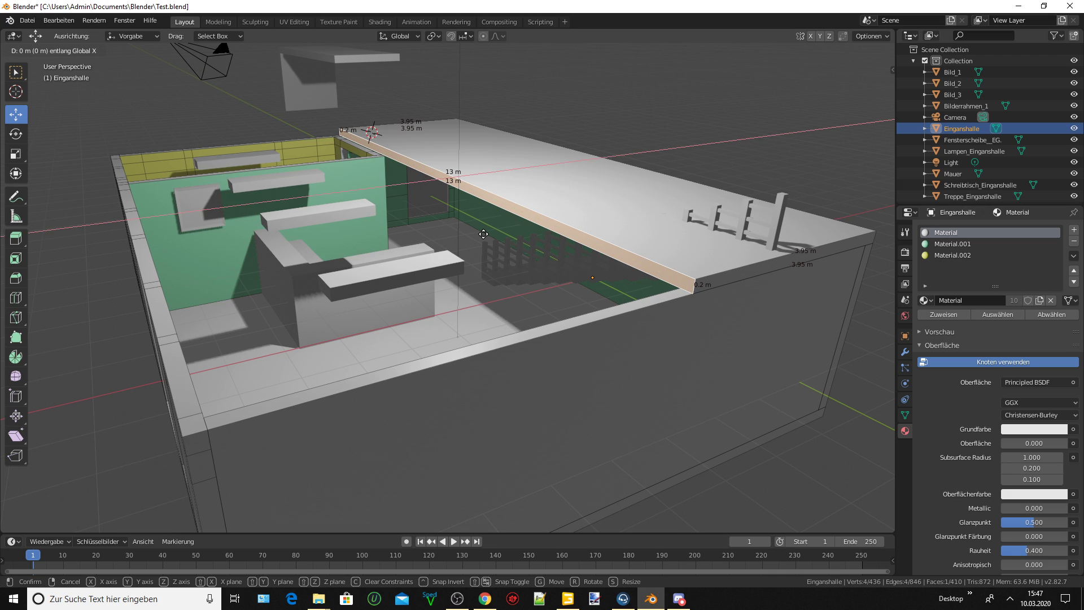
{"action": "type", "text": "12"}
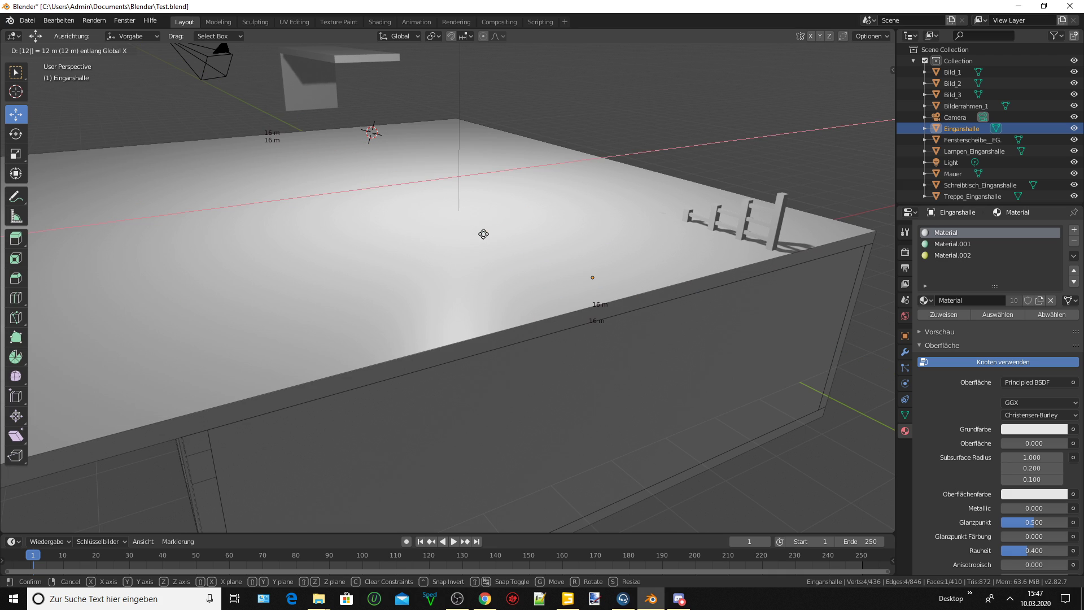
{"action": "key", "text": "BackSpace"}
{"action": "type", "text": "0"}
{"action": "key", "text": "BackSpace"}
{"action": "type", "text": "0"}
{"action": "key", "text": "BackSpace"}
{"action": "key", "text": "BackSpace"}
{"action": "type", "text": "9"}
{"action": "key", "text": "BackSpace"}
{"action": "type", "text": "5"}
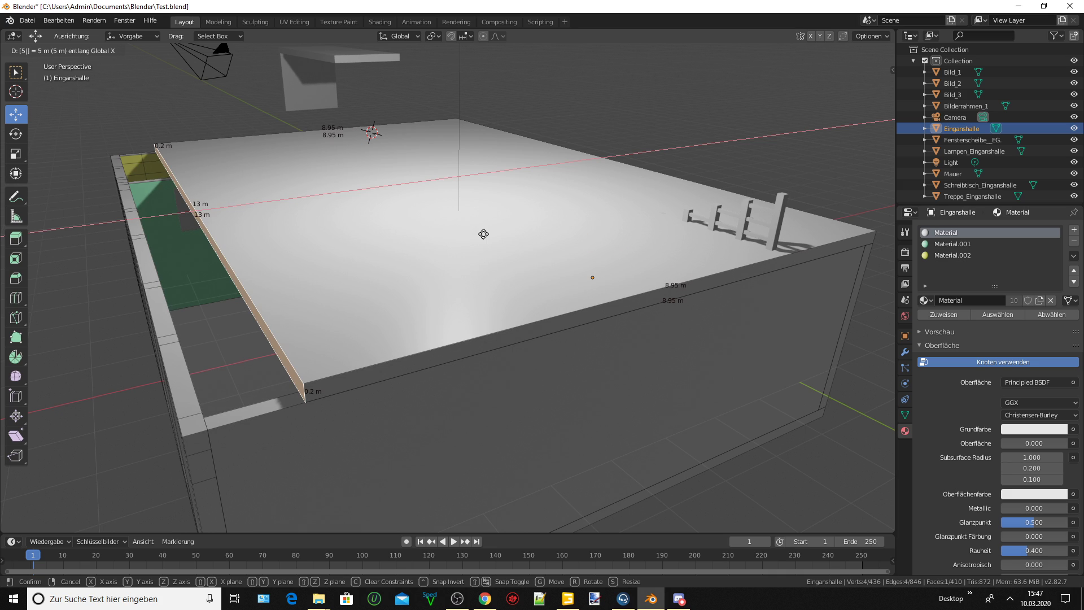
{"action": "key", "text": "BackSpace"}
{"action": "type", "text": "6"}
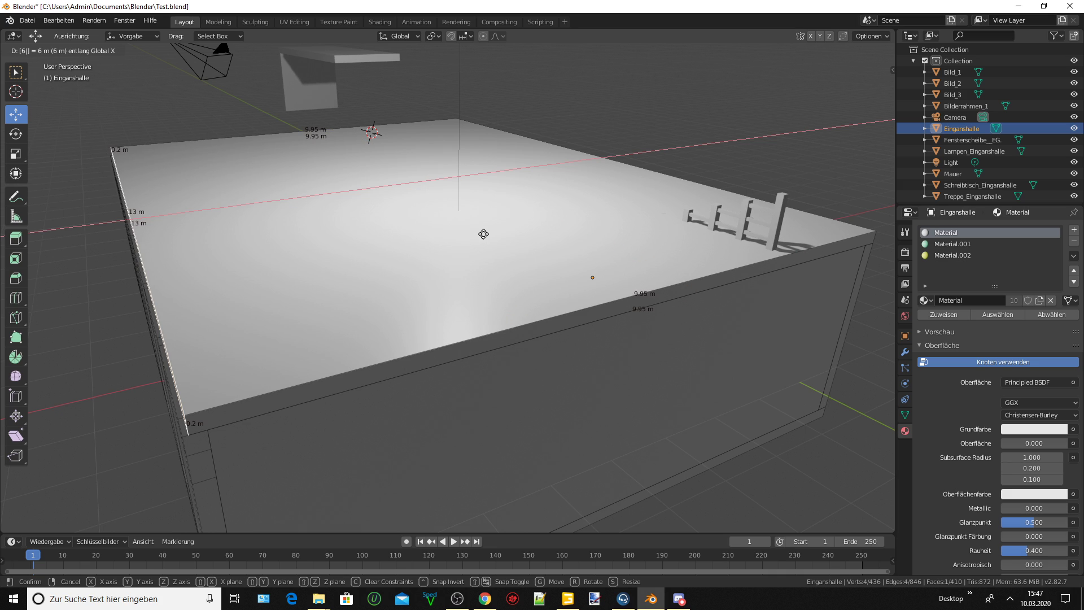
{"action": "type", "text": ".2"}
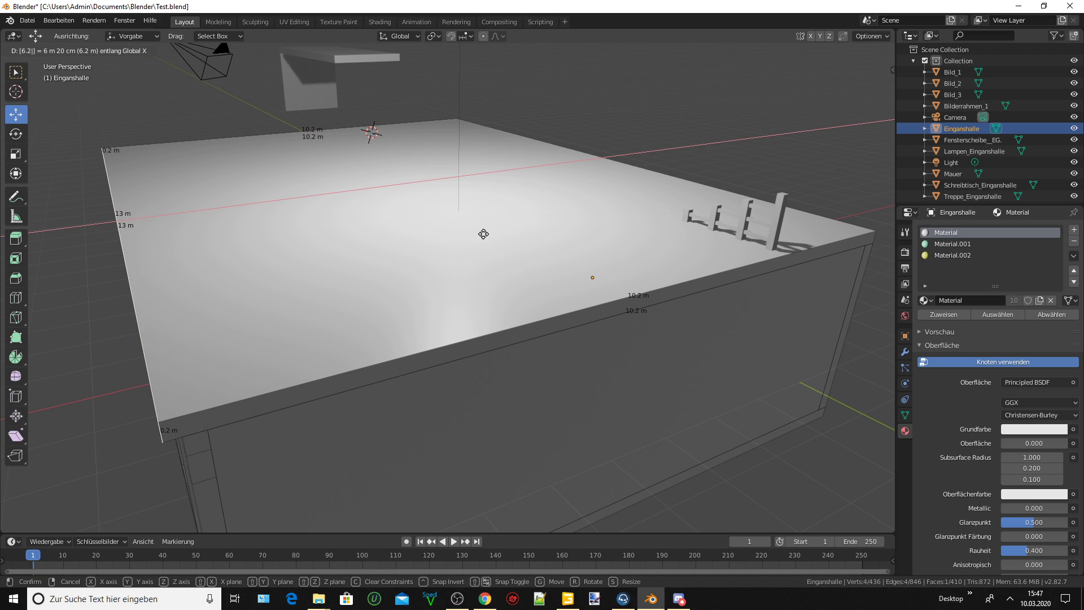
{"action": "key", "text": "BackSpace"}
{"action": "type", "text": "2"}
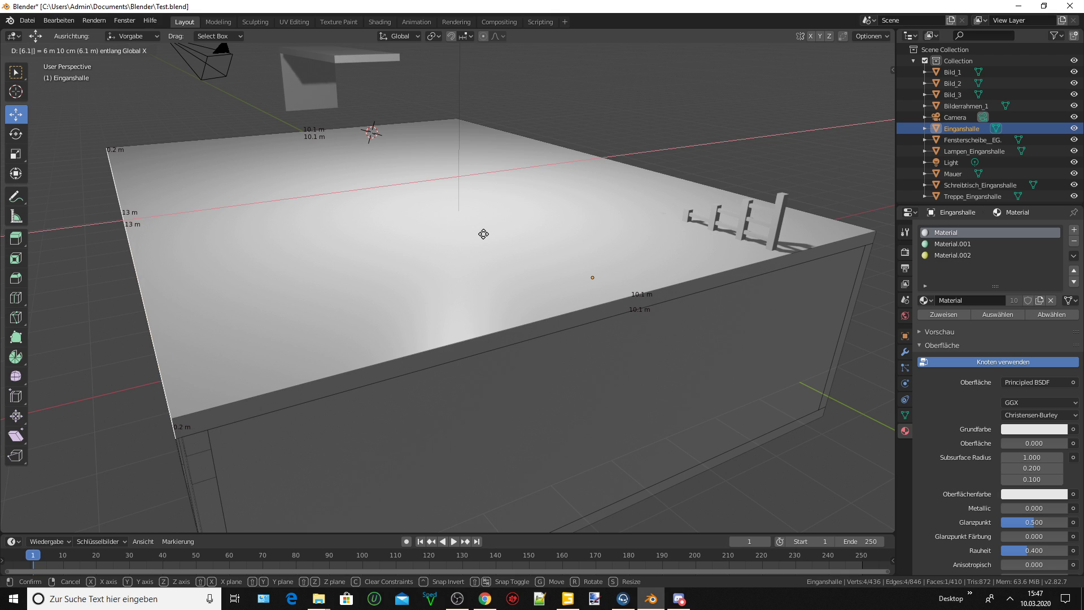
{"action": "key", "text": "BackSpace"}
{"action": "type", "text": "02"}
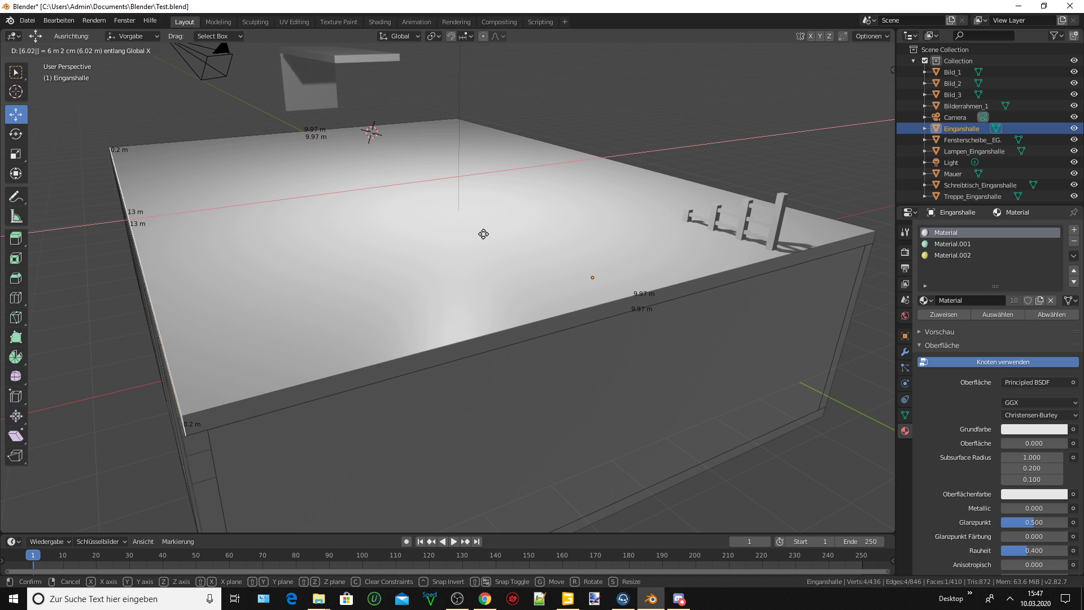
{"action": "key", "text": "BackSpace"}
{"action": "type", "text": "4"}
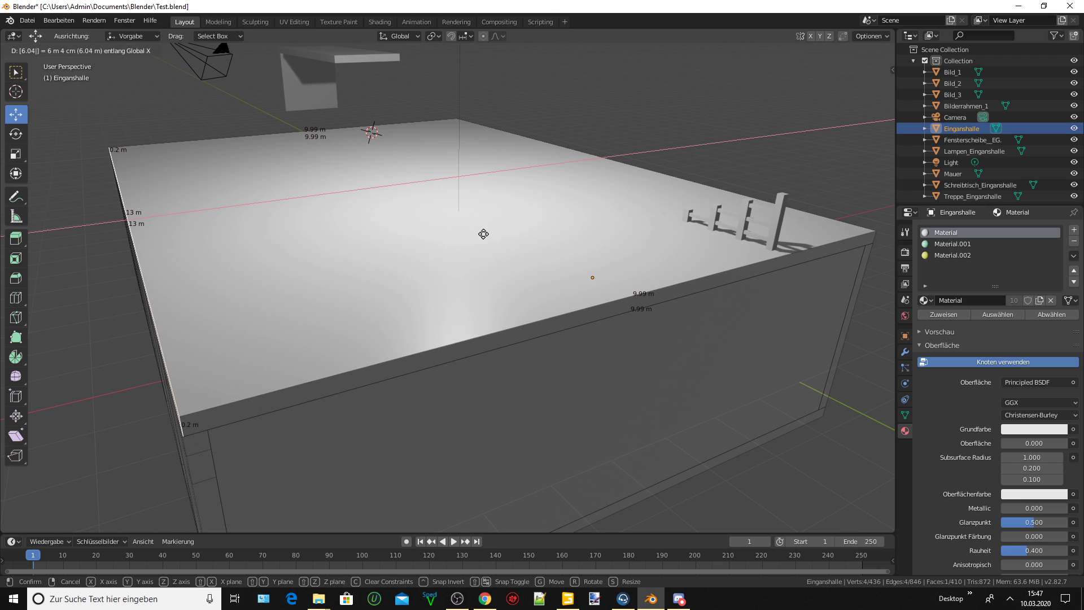
{"action": "key", "text": "BackSpace"}
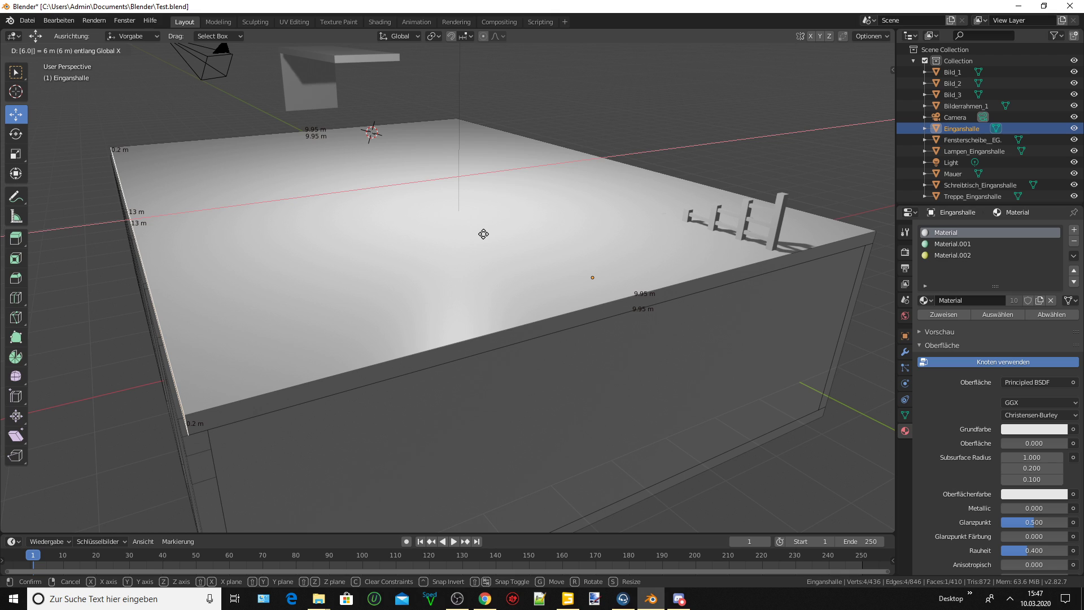
{"action": "type", "text": "5"}
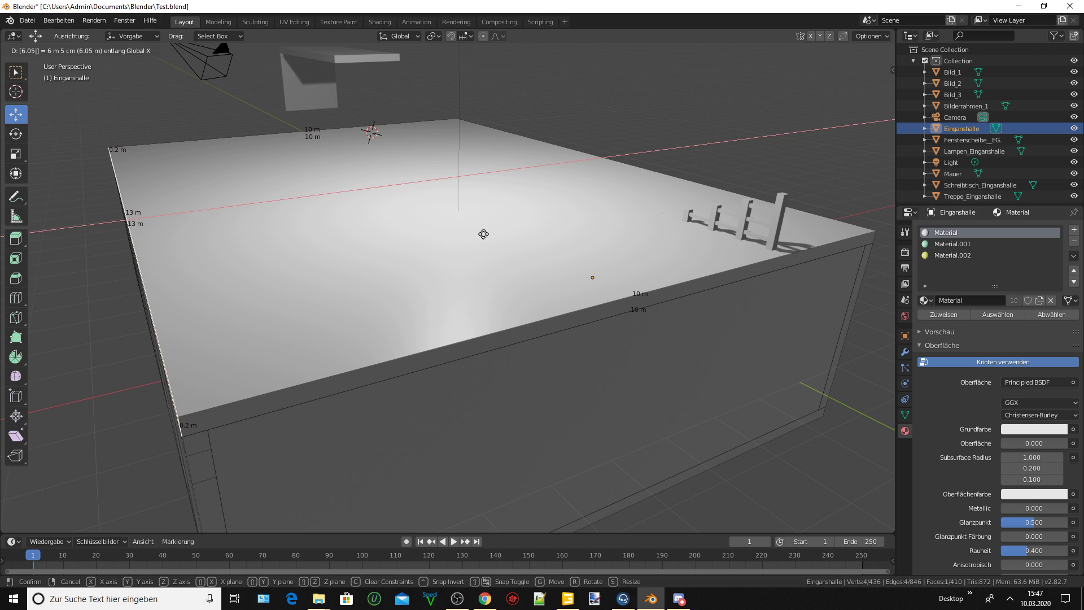
{"action": "key", "text": "Return"}
{"action": "mouse_move", "coordinate": [270, 274]}
{"action": "middle_mouse_down"}
{"action": "mouse_move", "coordinate": [333, 240]}
{"action": "mouse_move", "coordinate": [368, 244]}
{"action": "mouse_move", "coordinate": [360, 315]}
{"action": "mouse_move", "coordinate": [287, 263]}
{"action": "middle_mouse_up"}
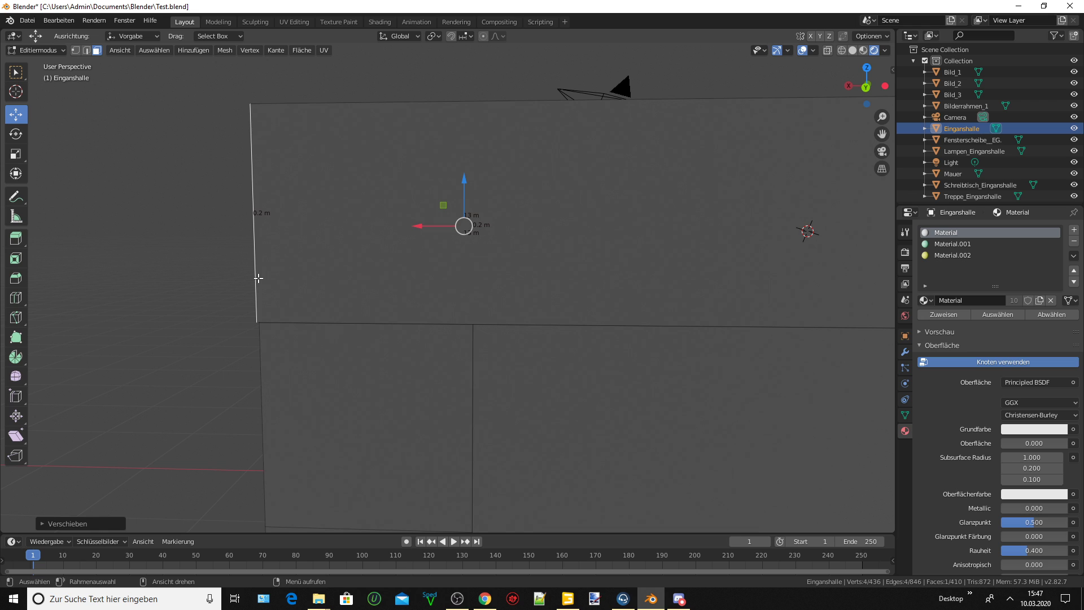
{"action": "scroll", "coordinate": [258, 278], "scroll_direction": "up", "scroll_amount": 1}
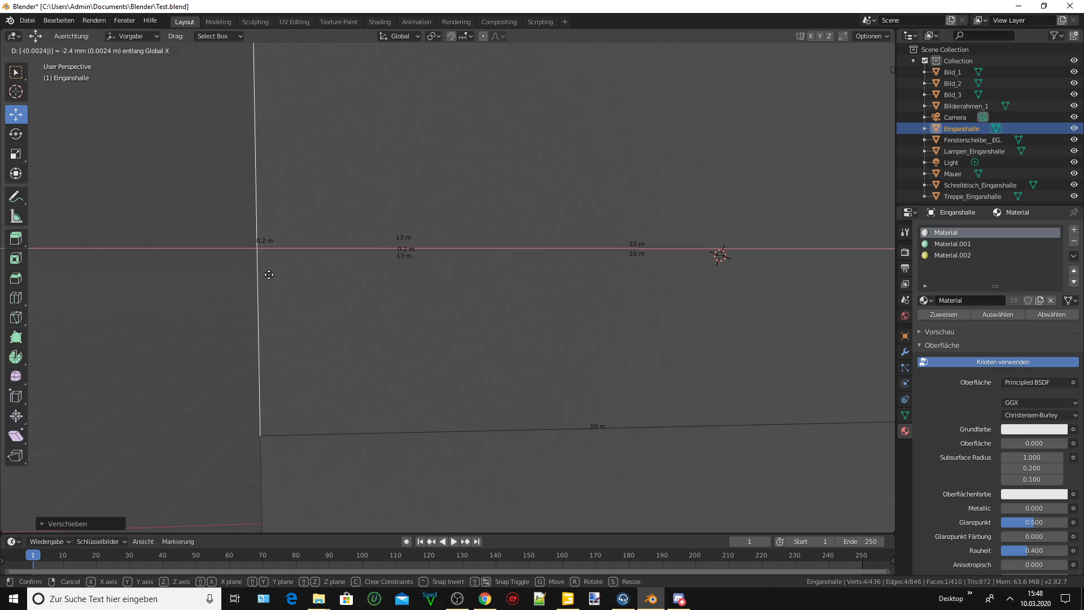
{"action": "left_click", "coordinate": [268, 274]}
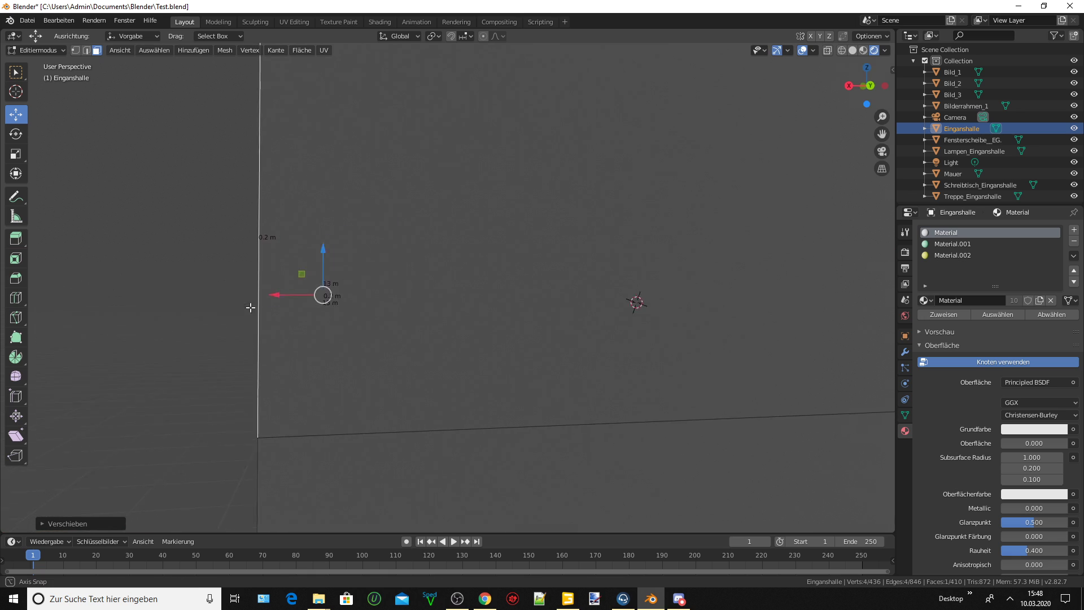
{"action": "mouse_move", "coordinate": [250, 307]}
{"action": "middle_mouse_down"}
{"action": "mouse_move", "coordinate": [445, 244]}
{"action": "mouse_move", "coordinate": [594, 140]}
{"action": "middle_mouse_up"}
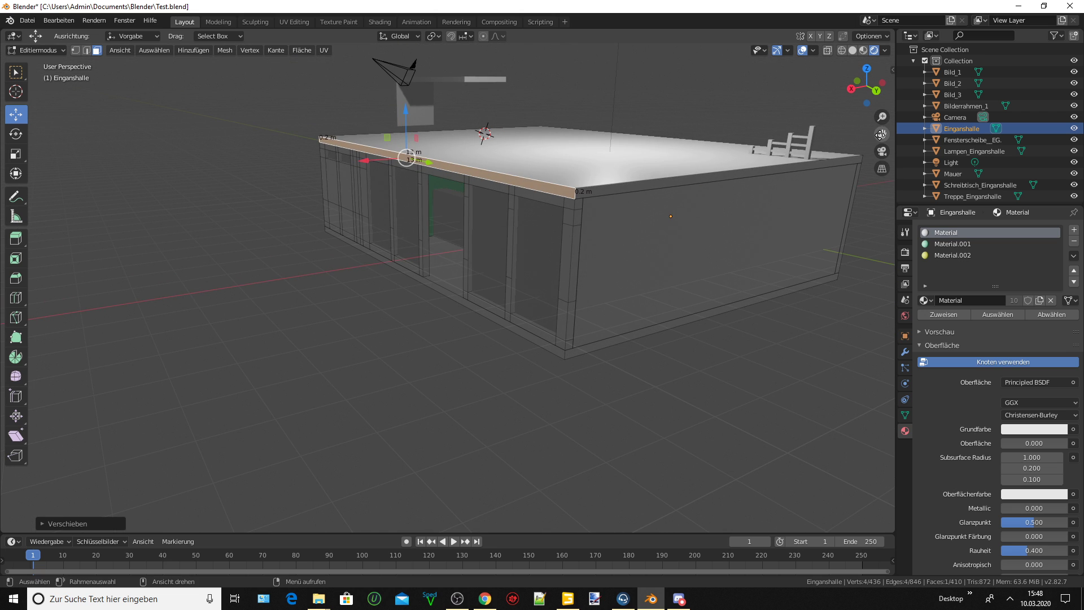
{"action": "mouse_move", "coordinate": [880, 134]}
{"action": "middle_mouse_down"}
{"action": "mouse_move", "coordinate": [617, 204]}
{"action": "mouse_move", "coordinate": [542, 210]}
{"action": "mouse_move", "coordinate": [515, 218]}
{"action": "mouse_move", "coordinate": [544, 220]}
{"action": "mouse_move", "coordinate": [513, 237]}
{"action": "mouse_move", "coordinate": [389, 233]}
{"action": "mouse_move", "coordinate": [422, 365]}
{"action": "mouse_move", "coordinate": [479, 378]}
{"action": "middle_mouse_up"}
Pull the slab edge above the stairs back 2.2 m along X to leave an opening.
{"action": "left_click", "coordinate": [422, 365]}
{"action": "middle_click_drag", "start_coordinate": [363, 295], "coordinate": [382, 292]}
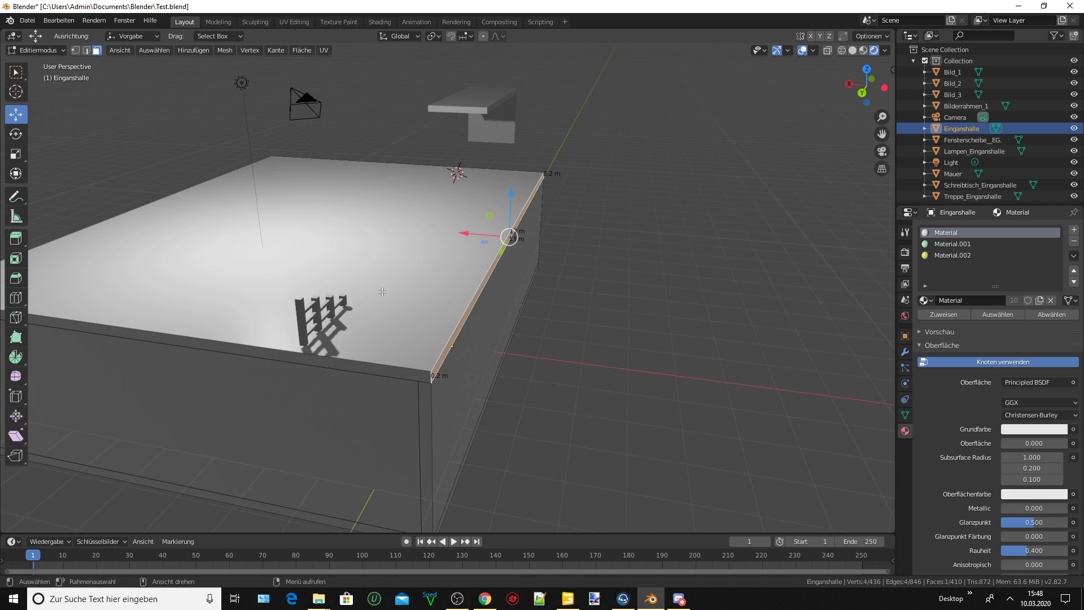
{"action": "key", "text": "g"}
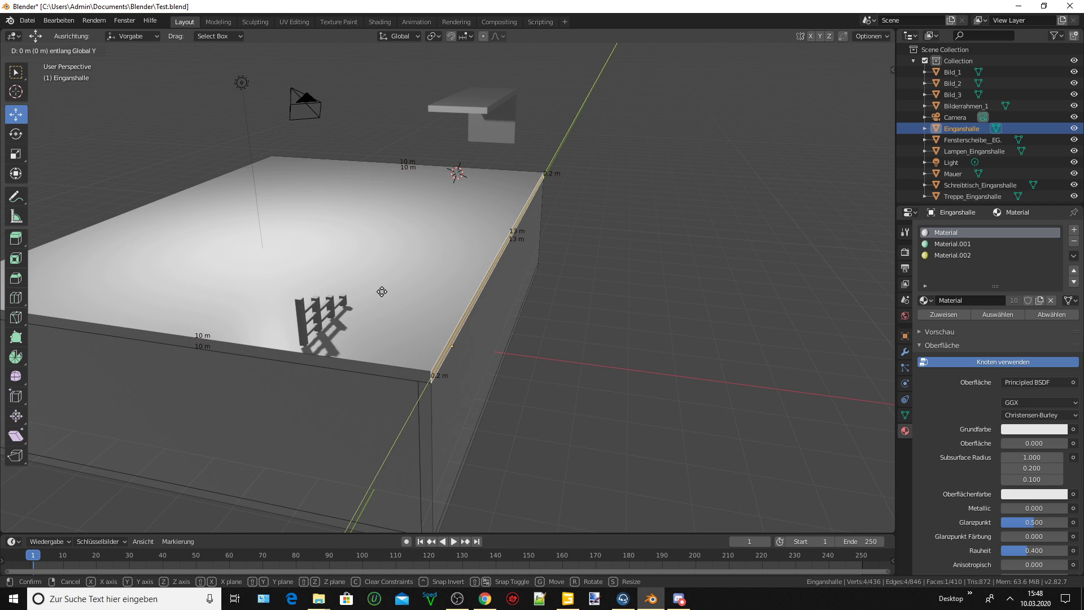
{"action": "type", "text": "1"}
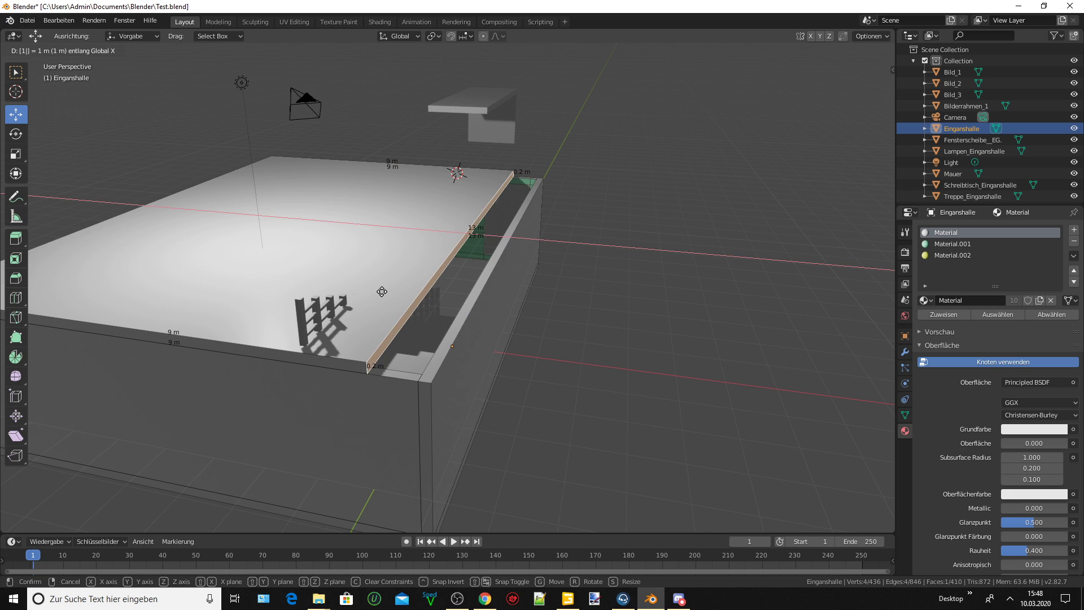
{"action": "key", "text": "BackSpace"}
{"action": "type", "text": "2"}
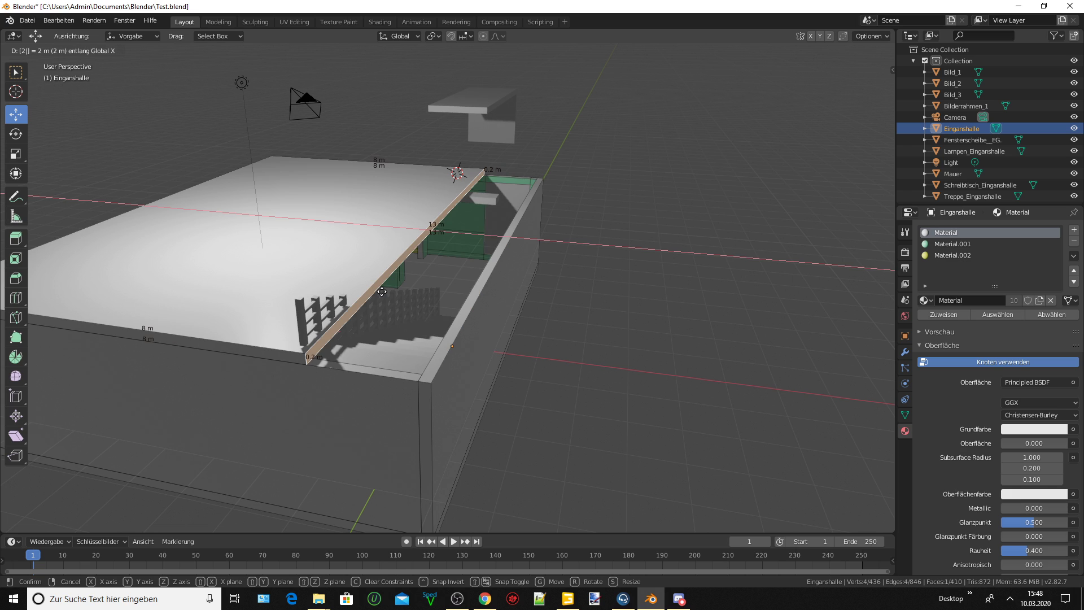
{"action": "key", "text": "BackSpace"}
{"action": "type", "text": "2."}
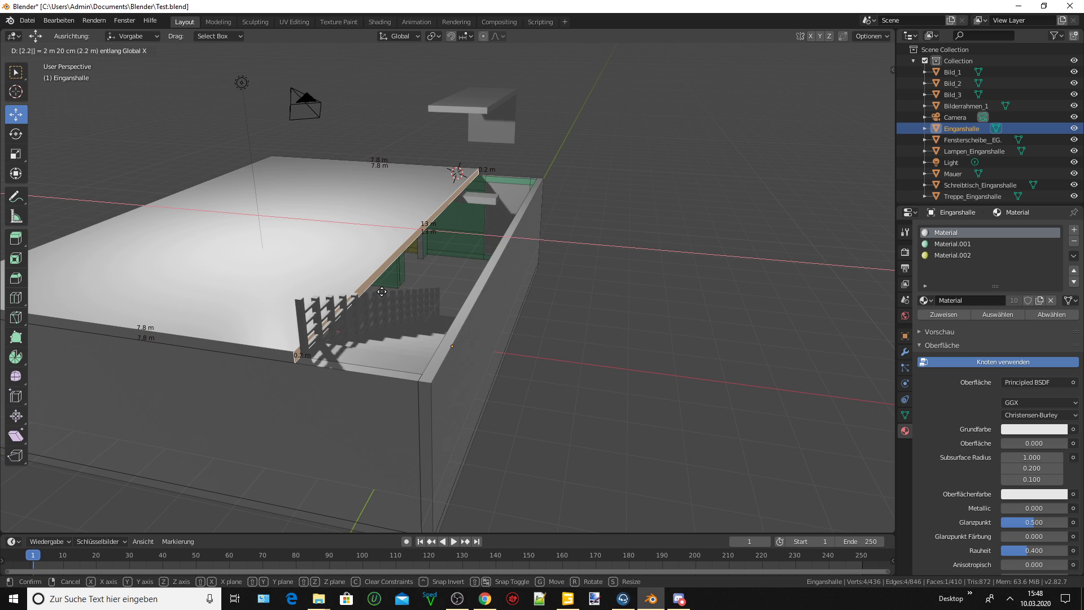
{"action": "key", "text": "Return"}
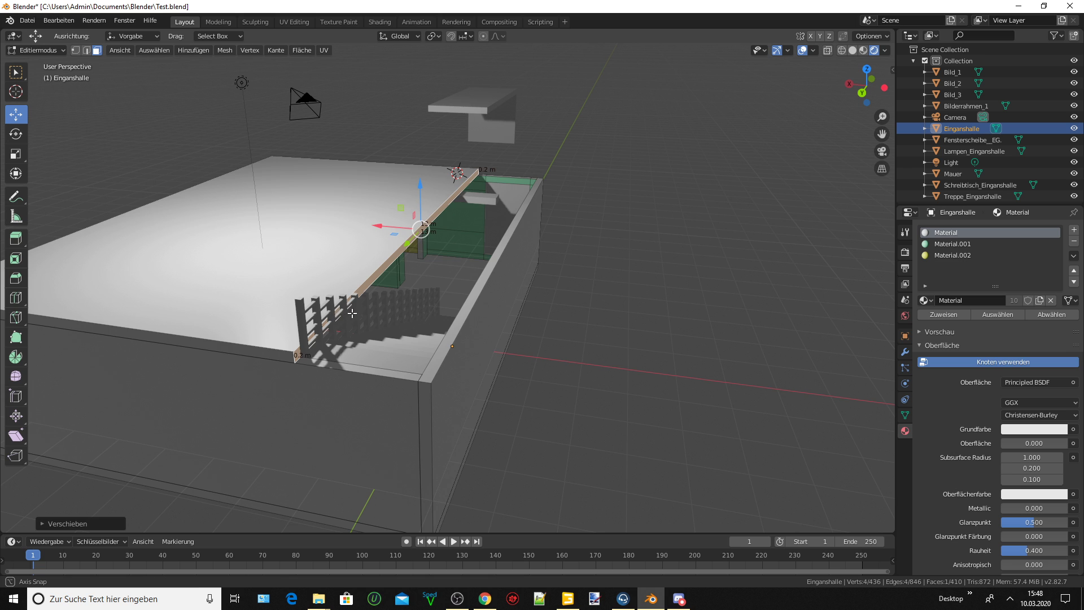
{"action": "scroll", "coordinate": [352, 313], "scroll_direction": "up", "scroll_amount": 2}
{"action": "scroll", "coordinate": [375, 310], "scroll_direction": "up", "scroll_amount": 2}
{"action": "scroll", "coordinate": [361, 322], "scroll_direction": "up", "scroll_amount": 2}
{"action": "scroll", "coordinate": [356, 332], "scroll_direction": "up", "scroll_amount": 1}
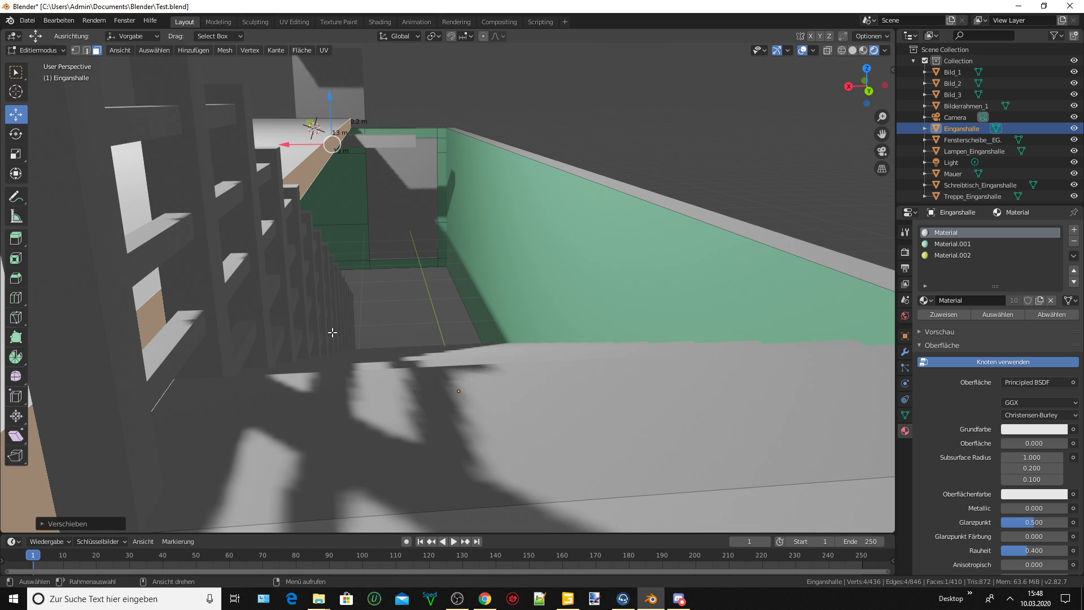
{"action": "scroll", "coordinate": [332, 332], "scroll_direction": "up", "scroll_amount": 1}
{"action": "scroll", "coordinate": [332, 333], "scroll_direction": "up", "scroll_amount": 2}
{"action": "scroll", "coordinate": [331, 333], "scroll_direction": "up", "scroll_amount": 2}
{"action": "mouse_move", "coordinate": [332, 332]}
{"action": "middle_mouse_down"}
{"action": "mouse_move", "coordinate": [316, 329]}
{"action": "mouse_move", "coordinate": [318, 340]}
{"action": "mouse_move", "coordinate": [290, 329]}
{"action": "mouse_move", "coordinate": [314, 332]}
{"action": "middle_mouse_up"}
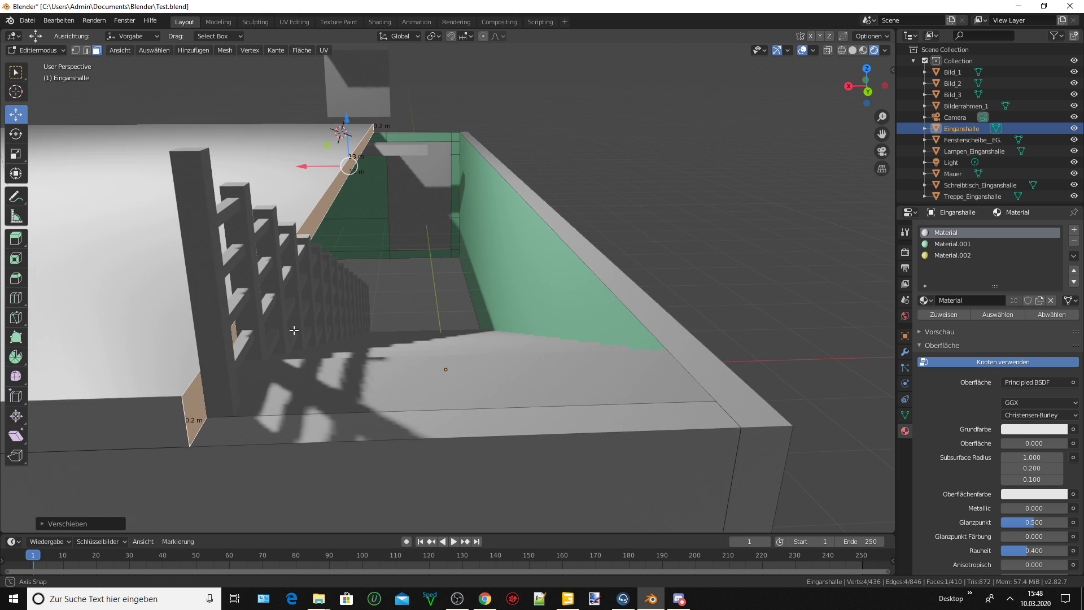
{"action": "scroll", "coordinate": [314, 333], "scroll_direction": "down", "scroll_amount": 1}
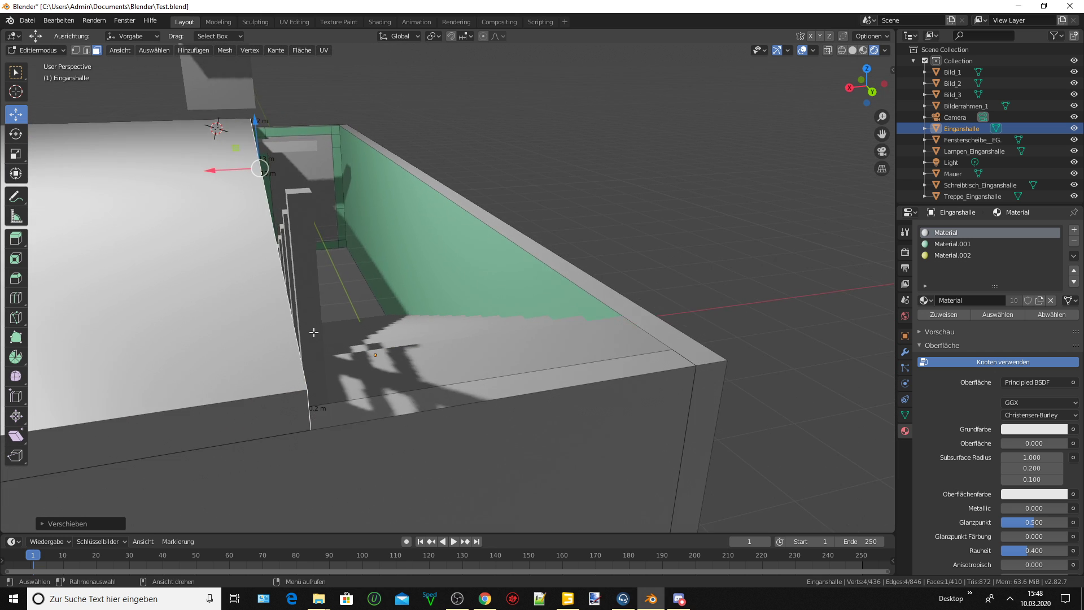
{"action": "mouse_move", "coordinate": [313, 333]}
{"action": "middle_mouse_down"}
{"action": "mouse_move", "coordinate": [292, 333]}
{"action": "mouse_move", "coordinate": [334, 336]}
{"action": "mouse_move", "coordinate": [267, 341]}
{"action": "mouse_move", "coordinate": [310, 326]}
{"action": "mouse_move", "coordinate": [260, 323]}
{"action": "middle_mouse_up"}
{"action": "scroll", "coordinate": [260, 323], "scroll_direction": "down", "scroll_amount": 3}
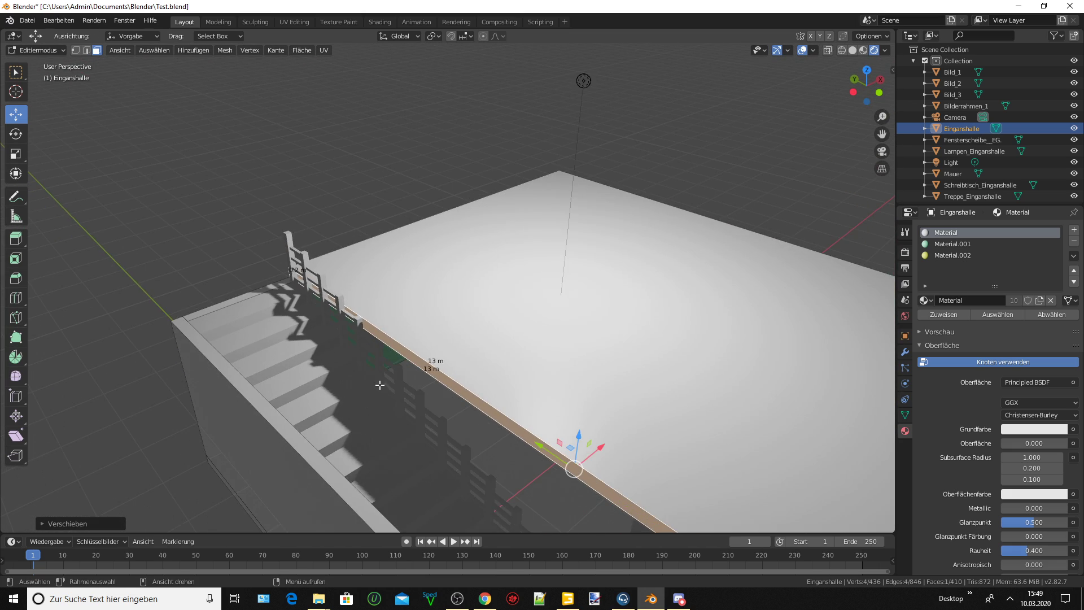
{"action": "scroll", "coordinate": [261, 322], "scroll_direction": "down", "scroll_amount": 2}
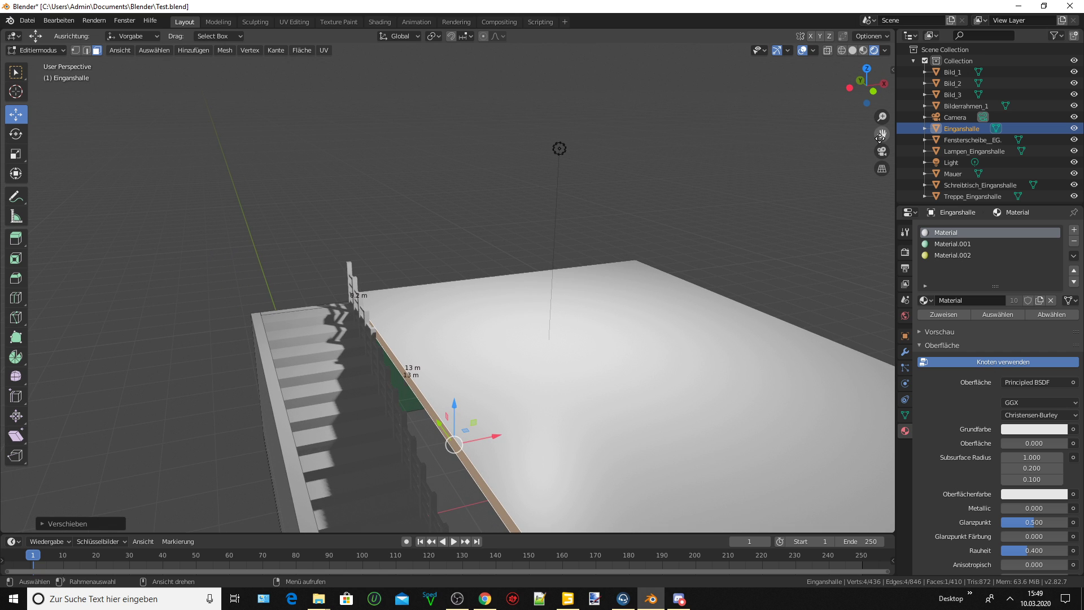
{"action": "left_click_drag", "start_coordinate": [880, 137], "coordinate": [559, 333]}
{"action": "scroll", "coordinate": [538, 345], "scroll_direction": "up", "scroll_amount": 2}
{"action": "scroll", "coordinate": [539, 345], "scroll_direction": "up", "scroll_amount": 2}
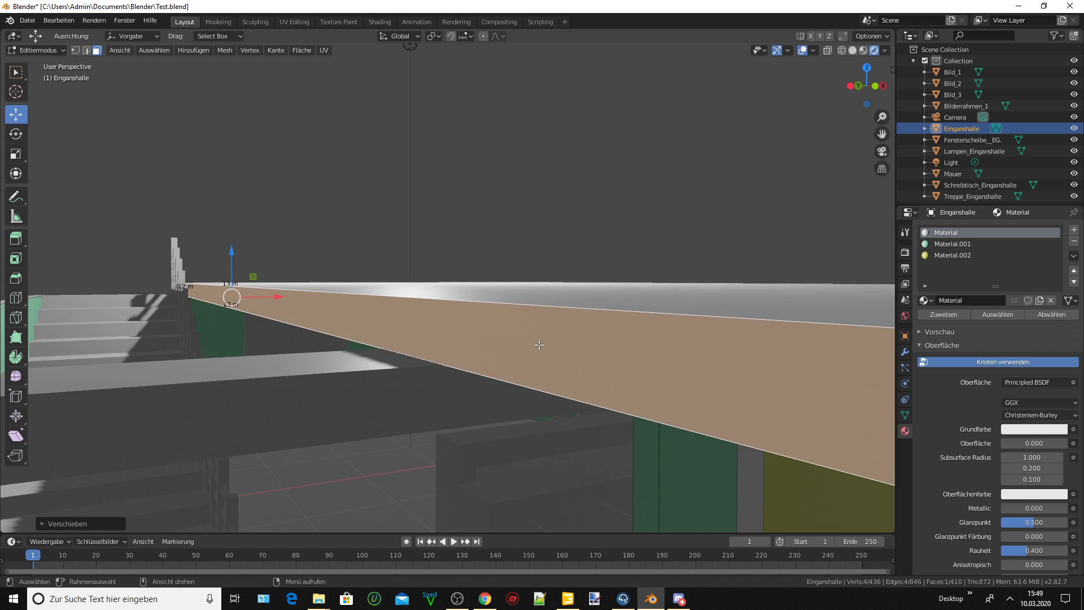
{"action": "mouse_move", "coordinate": [538, 344]}
{"action": "middle_mouse_down"}
{"action": "mouse_move", "coordinate": [529, 322]}
{"action": "mouse_move", "coordinate": [540, 372]}
{"action": "middle_mouse_up"}
{"action": "scroll", "coordinate": [539, 372], "scroll_direction": "down", "scroll_amount": 3}
{"action": "scroll", "coordinate": [539, 372], "scroll_direction": "down", "scroll_amount": 4}
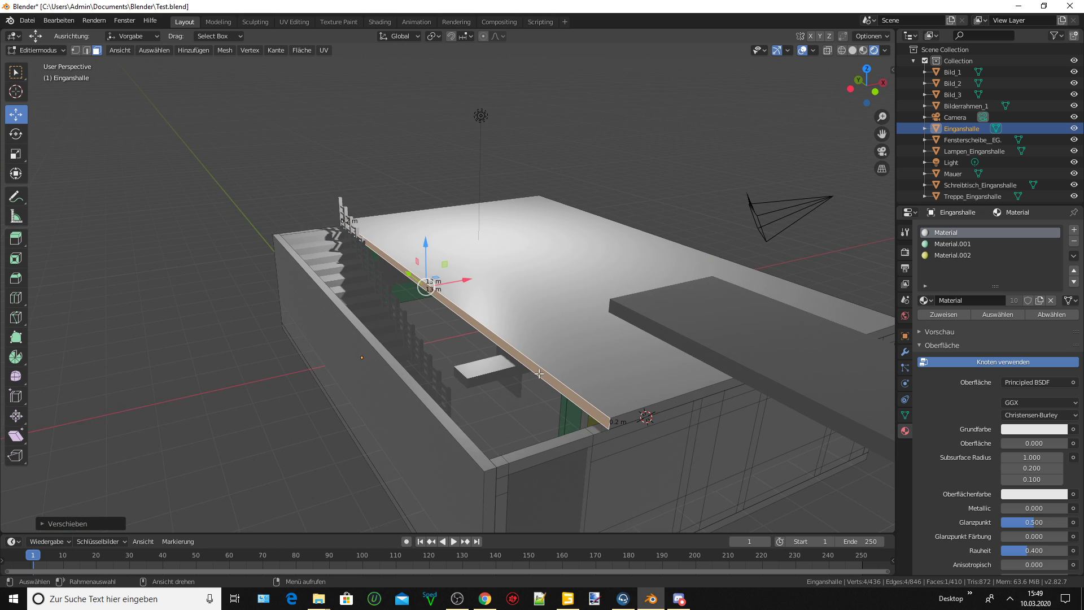
{"action": "scroll", "coordinate": [539, 373], "scroll_direction": "down", "scroll_amount": 2}
{"action": "middle_click_drag", "start_coordinate": [539, 350], "coordinate": [526, 349]}
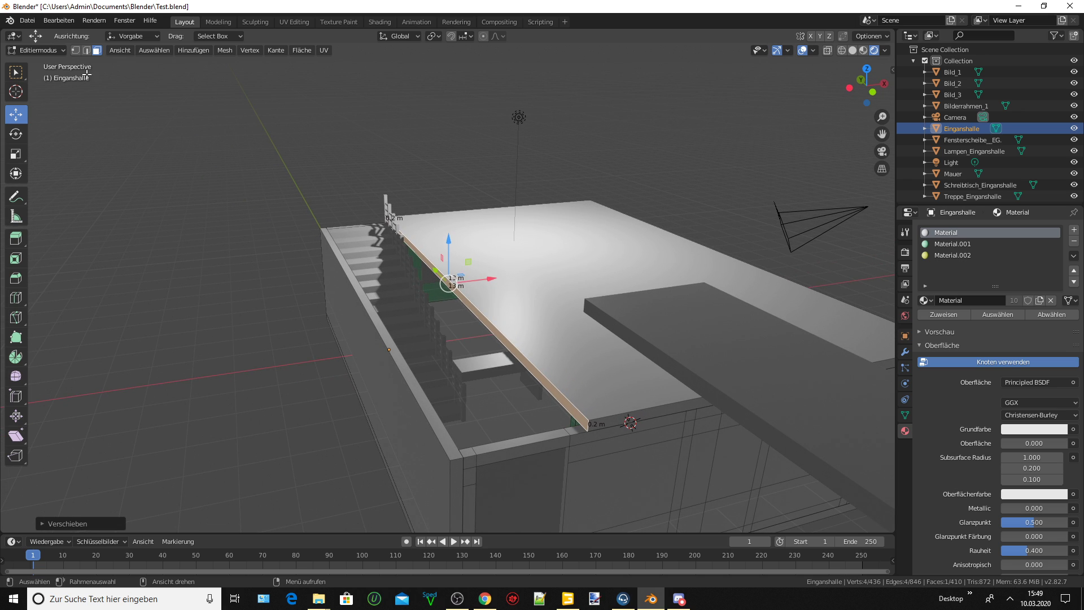
Save the building model to Test.blend.
{"action": "left_click", "coordinate": [33, 24]}
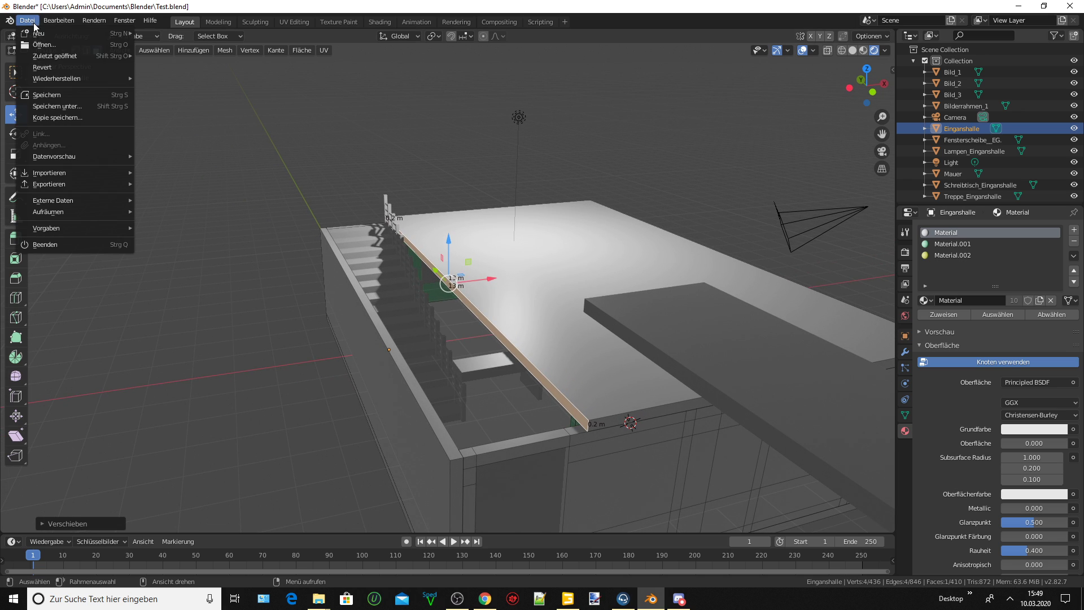
{"action": "left_click", "coordinate": [58, 96]}
{"action": "mouse_move", "coordinate": [545, 270]}
{"action": "middle_mouse_down"}
{"action": "mouse_move", "coordinate": [452, 314]}
{"action": "mouse_move", "coordinate": [488, 330]}
{"action": "mouse_move", "coordinate": [486, 300]}
{"action": "middle_mouse_up"}
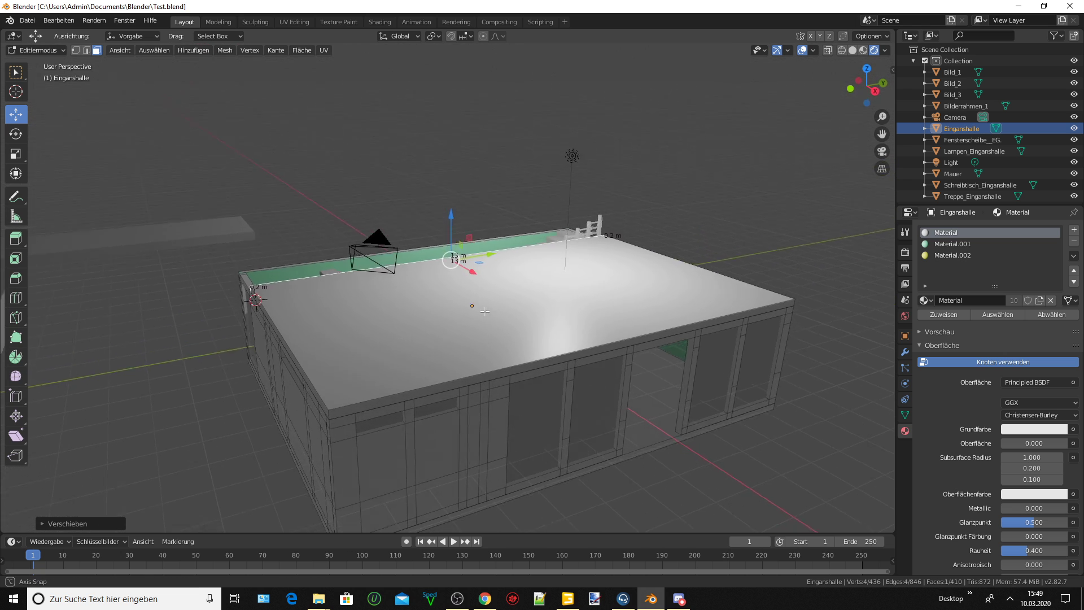
{"action": "mouse_move", "coordinate": [486, 360]}
{"action": "middle_mouse_down"}
{"action": "mouse_move", "coordinate": [452, 375]}
{"action": "mouse_move", "coordinate": [382, 322]}
{"action": "mouse_move", "coordinate": [526, 380]}
{"action": "mouse_move", "coordinate": [612, 431]}
{"action": "mouse_move", "coordinate": [641, 434]}
{"action": "middle_mouse_up"}
Orbit and zoom around the building to check the roof slab and stair-side gap.
{"action": "scroll", "coordinate": [641, 434], "scroll_direction": "up", "scroll_amount": 2}
{"action": "scroll", "coordinate": [677, 428], "scroll_direction": "up", "scroll_amount": 2}
{"action": "scroll", "coordinate": [678, 429], "scroll_direction": "up", "scroll_amount": 2}
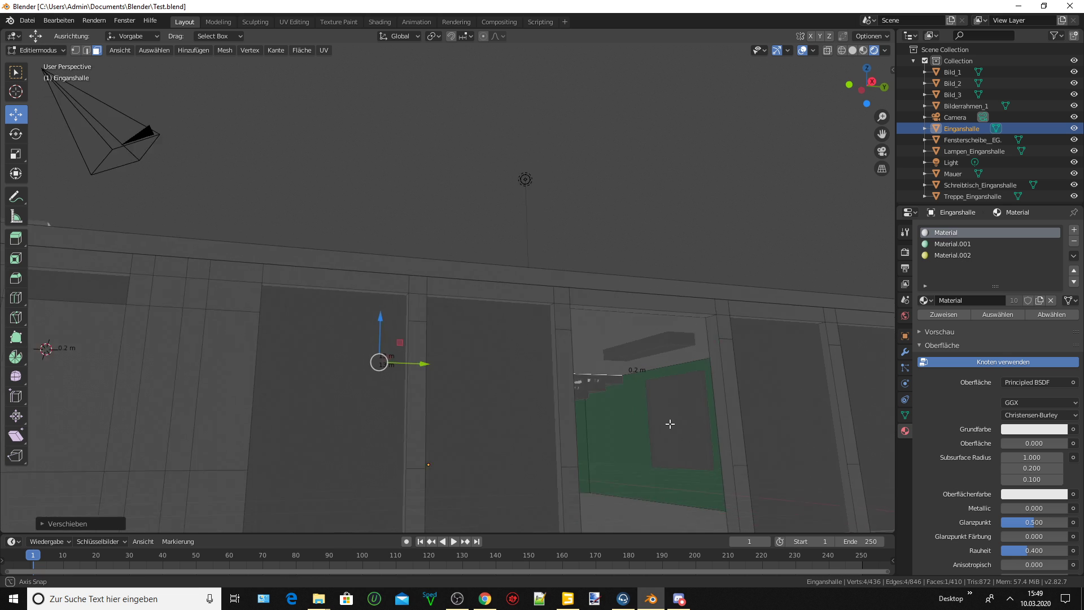
{"action": "scroll", "coordinate": [667, 426], "scroll_direction": "up", "scroll_amount": 2}
{"action": "scroll", "coordinate": [647, 420], "scroll_direction": "down", "scroll_amount": 3}
{"action": "mouse_move", "coordinate": [484, 436]}
{"action": "middle_mouse_down"}
{"action": "mouse_move", "coordinate": [536, 431]}
{"action": "mouse_move", "coordinate": [375, 435]}
{"action": "mouse_move", "coordinate": [416, 433]}
{"action": "mouse_move", "coordinate": [435, 416]}
{"action": "mouse_move", "coordinate": [495, 422]}
{"action": "mouse_move", "coordinate": [315, 448]}
{"action": "mouse_move", "coordinate": [493, 433]}
{"action": "mouse_move", "coordinate": [489, 423]}
{"action": "mouse_move", "coordinate": [443, 424]}
{"action": "mouse_move", "coordinate": [451, 429]}
{"action": "middle_mouse_up"}
{"action": "scroll", "coordinate": [499, 429], "scroll_direction": "down", "scroll_amount": 3}
{"action": "scroll", "coordinate": [380, 434], "scroll_direction": "up", "scroll_amount": 3}
{"action": "mouse_move", "coordinate": [376, 349]}
{"action": "middle_mouse_down"}
{"action": "mouse_move", "coordinate": [426, 359]}
{"action": "mouse_move", "coordinate": [417, 357]}
{"action": "middle_mouse_up"}
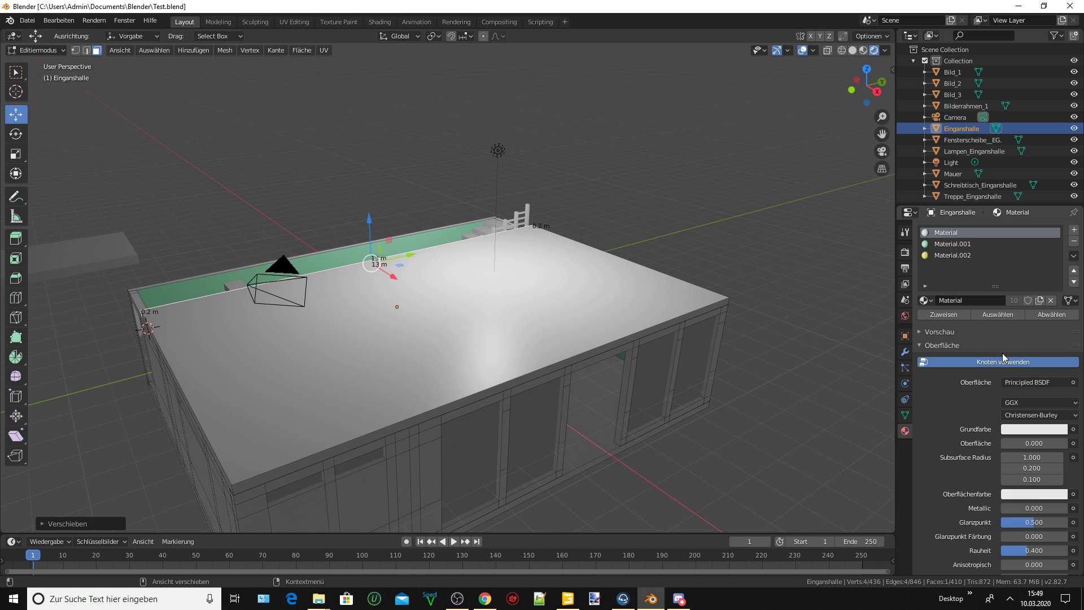